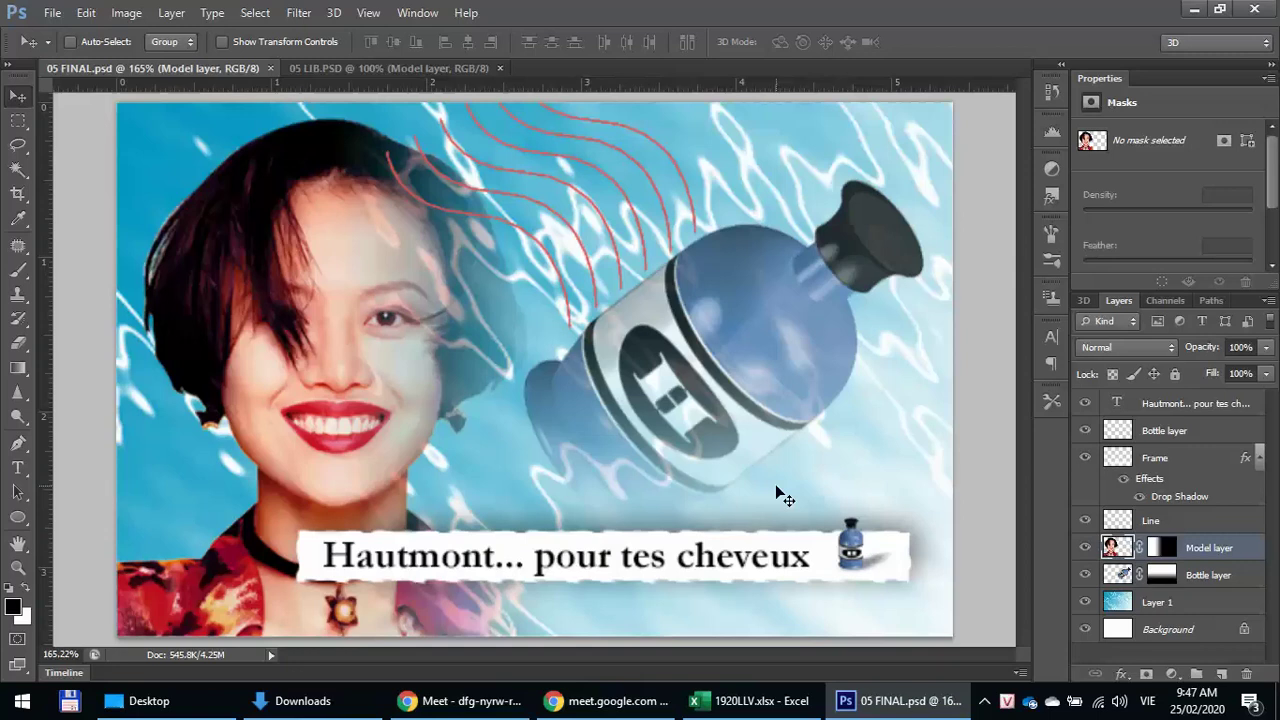
- Create a new document from the 05 FINAL.psd preset, 5.4 x 3.45 inches at 100 pixels/inch with a white background
{"action": "key", "text": "ctrl+n"}
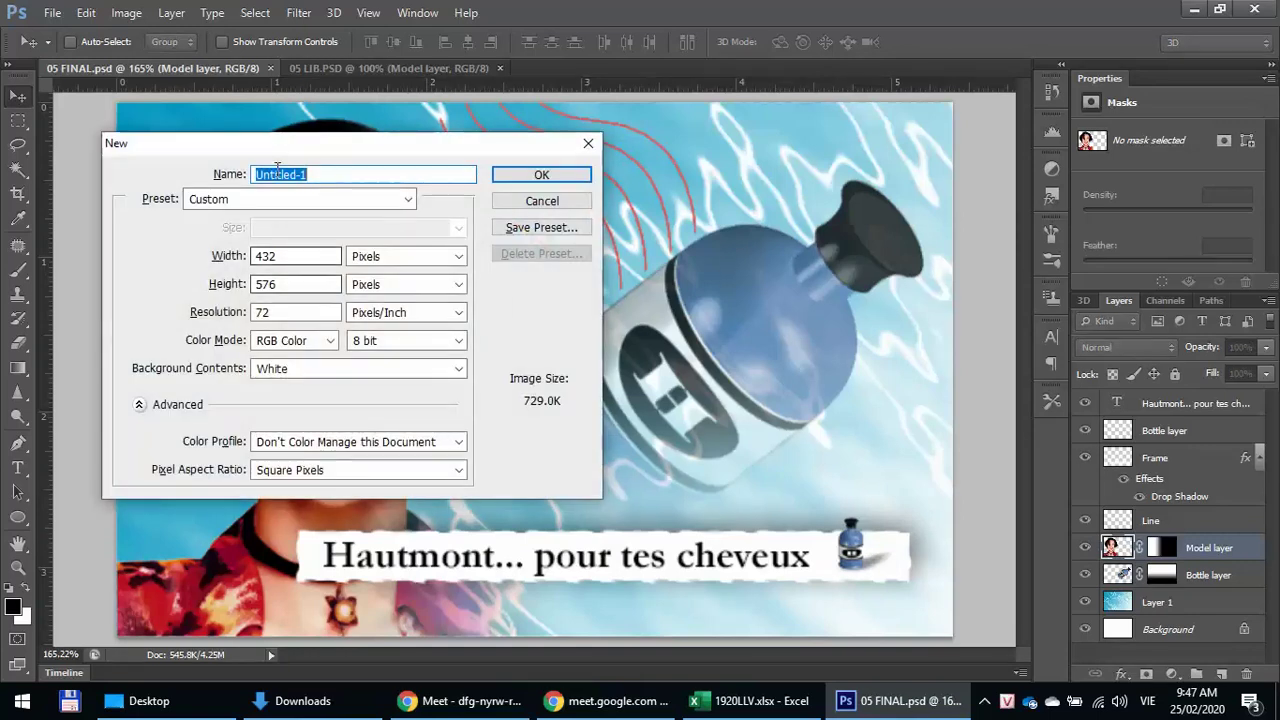
{"action": "left_click", "coordinate": [267, 197]}
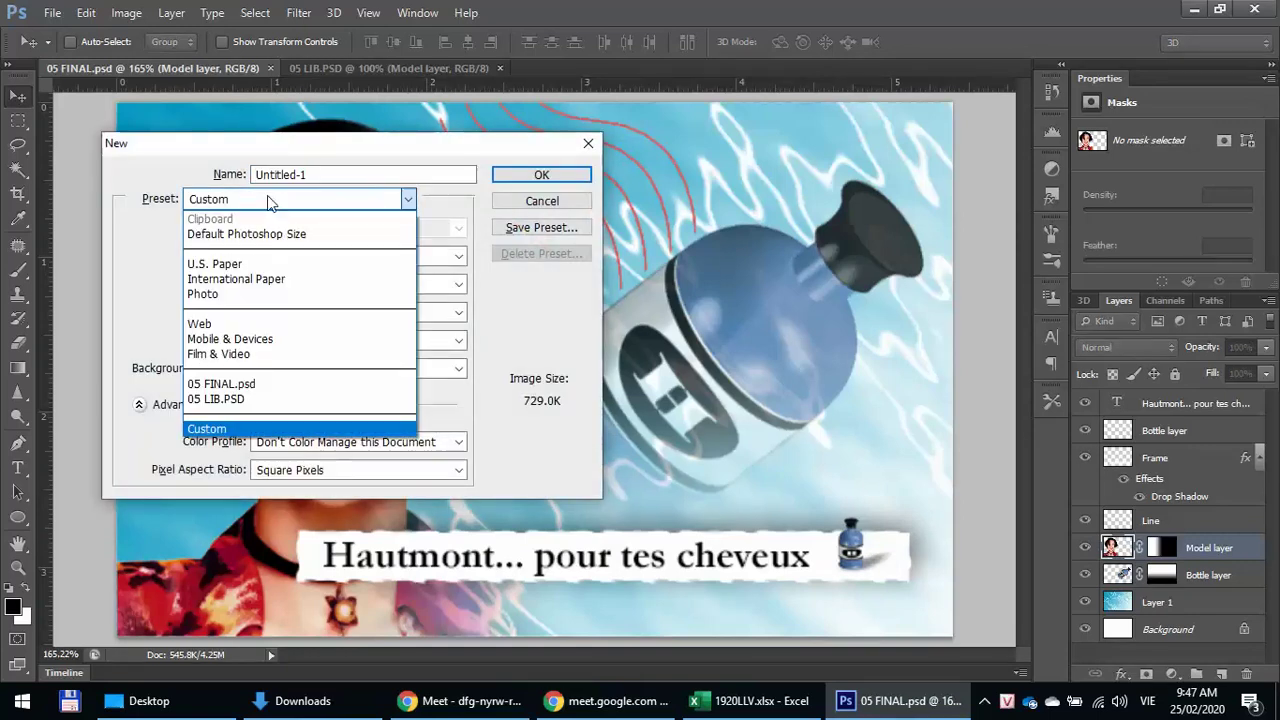
{"action": "left_click", "coordinate": [251, 388]}
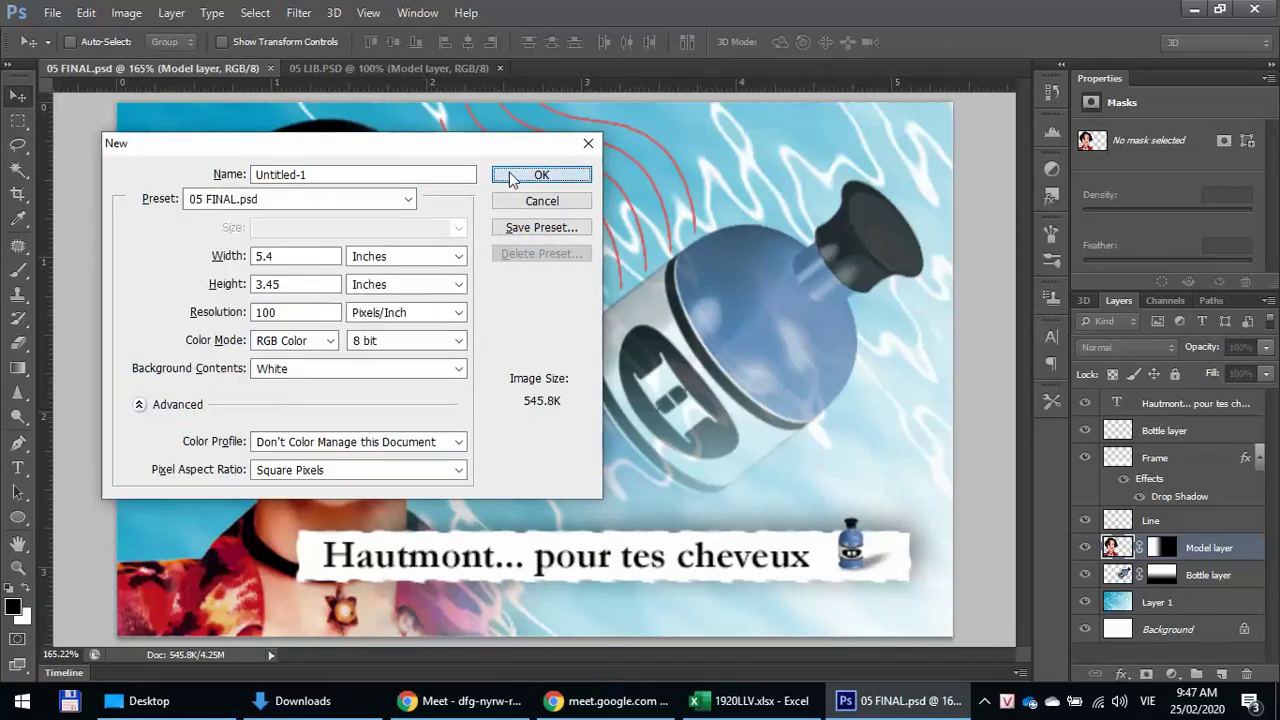
{"action": "left_click", "coordinate": [510, 177]}
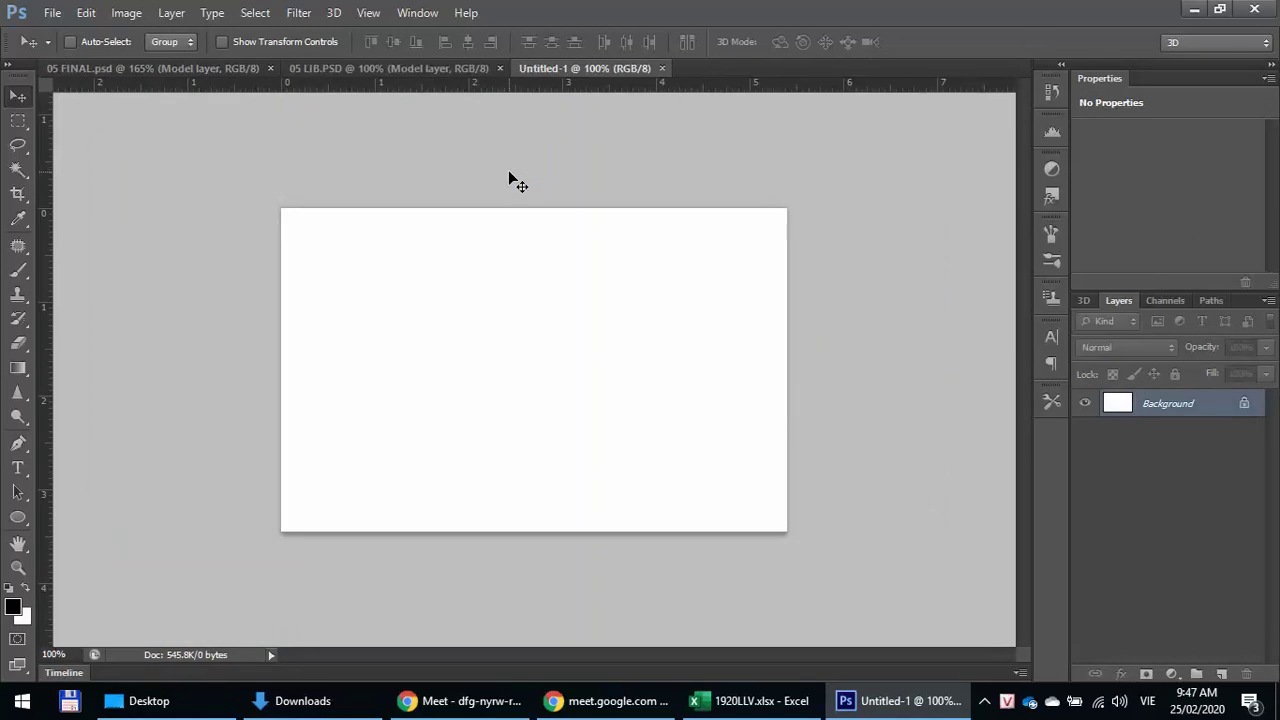
- In the 05 FINAL.psd document, draw a curved Pen tool path from the model's hair to the bottle, beside the nearest red wavy line
{"action": "left_click", "coordinate": [451, 69]}
{"action": "left_click", "coordinate": [202, 70]}
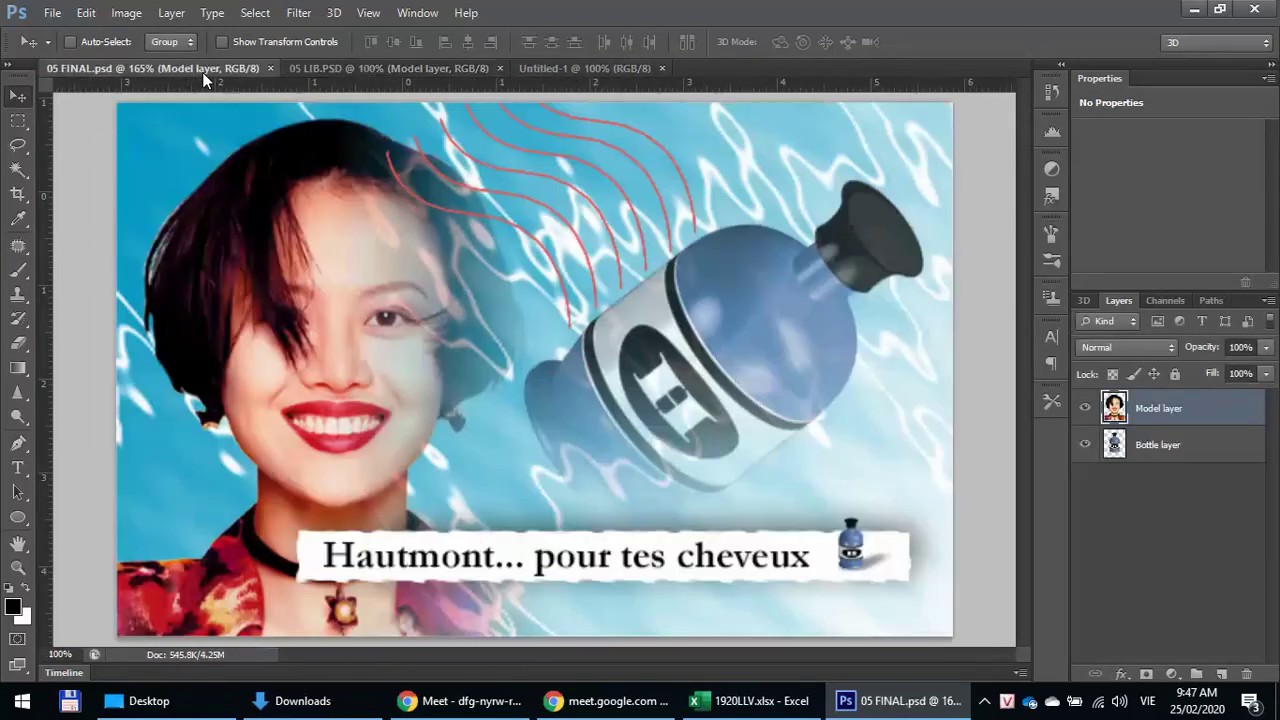
{"action": "left_click", "coordinate": [19, 443]}
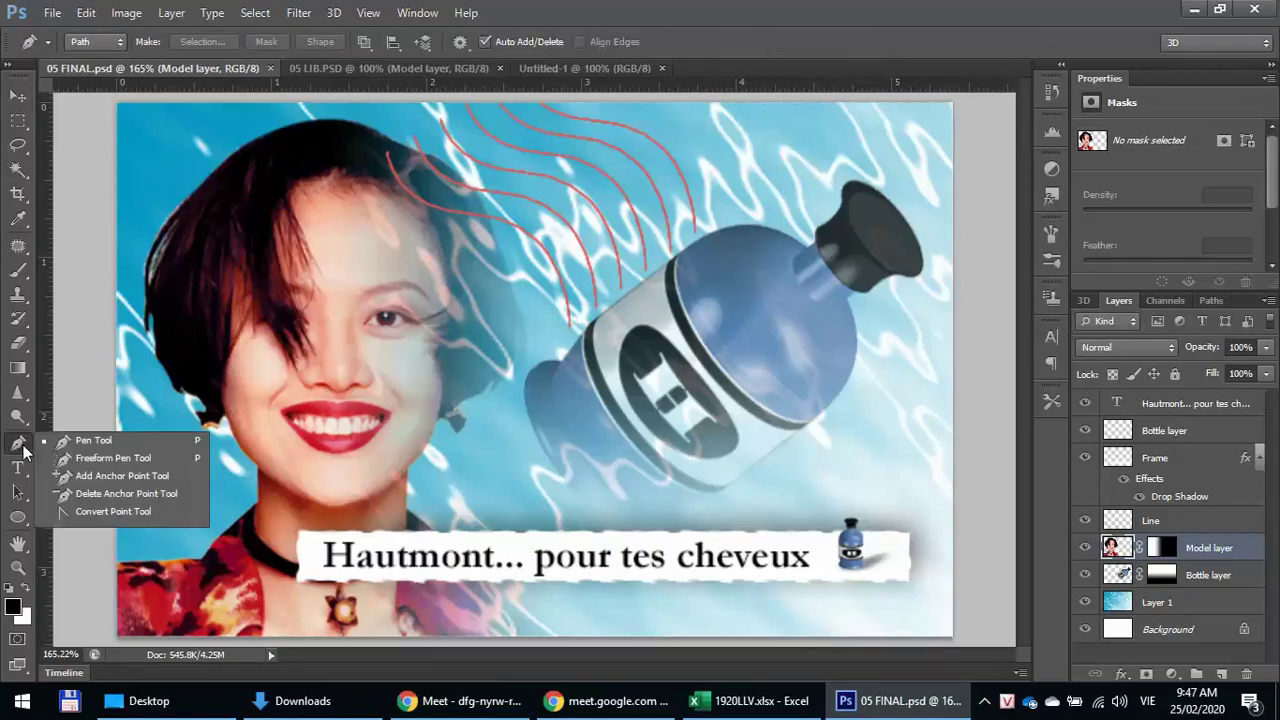
{"action": "left_click", "coordinate": [84, 445]}
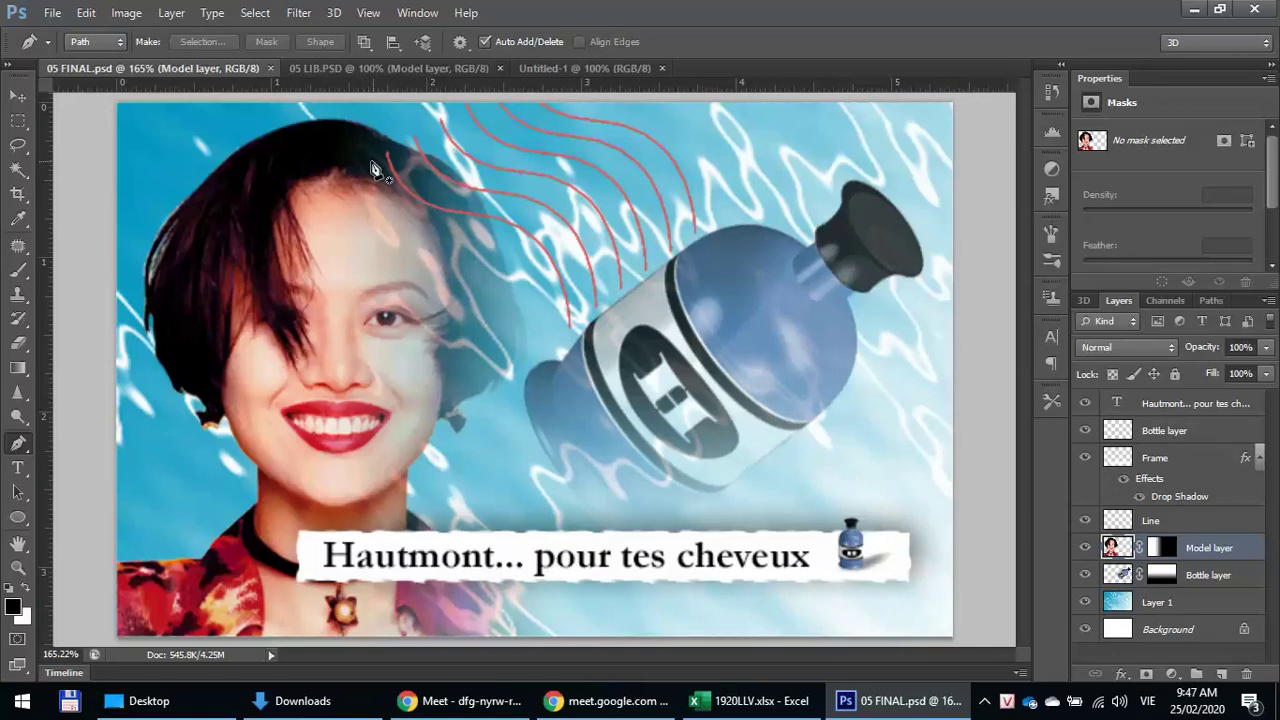
{"action": "left_click_drag", "start_coordinate": [369, 164], "coordinate": [348, 234]}
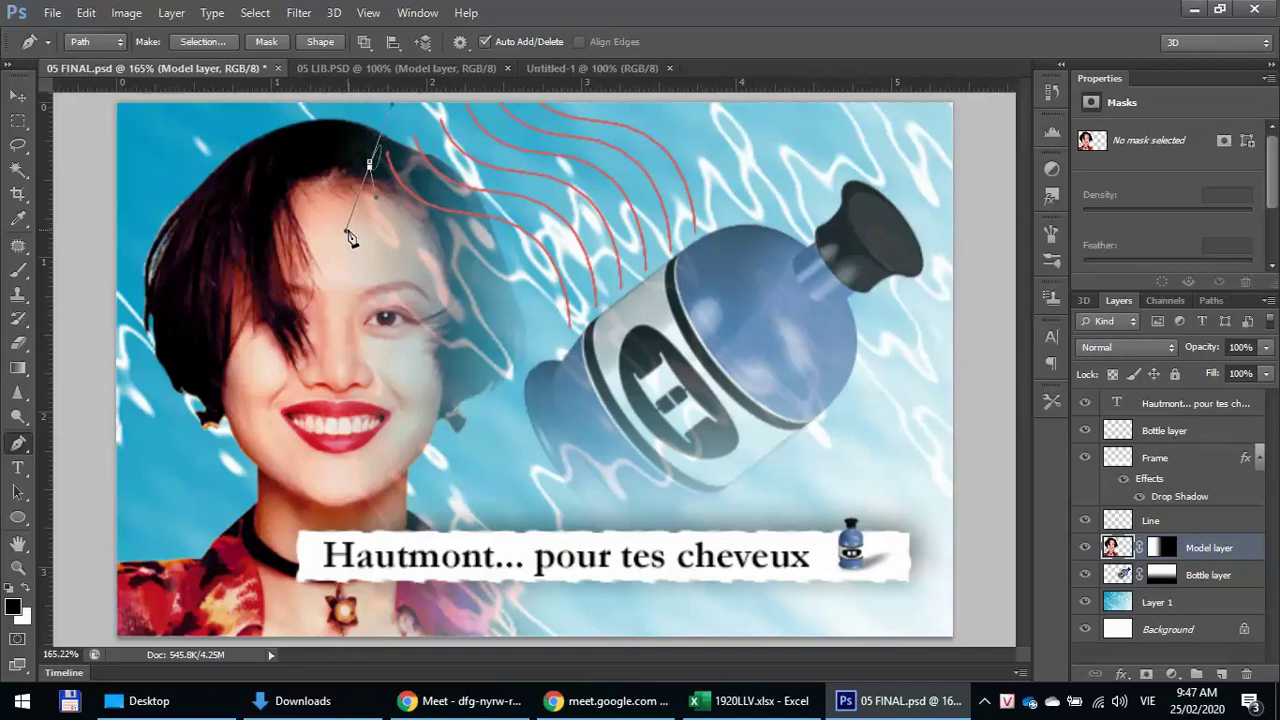
{"action": "key", "text": "ctrl+z"}
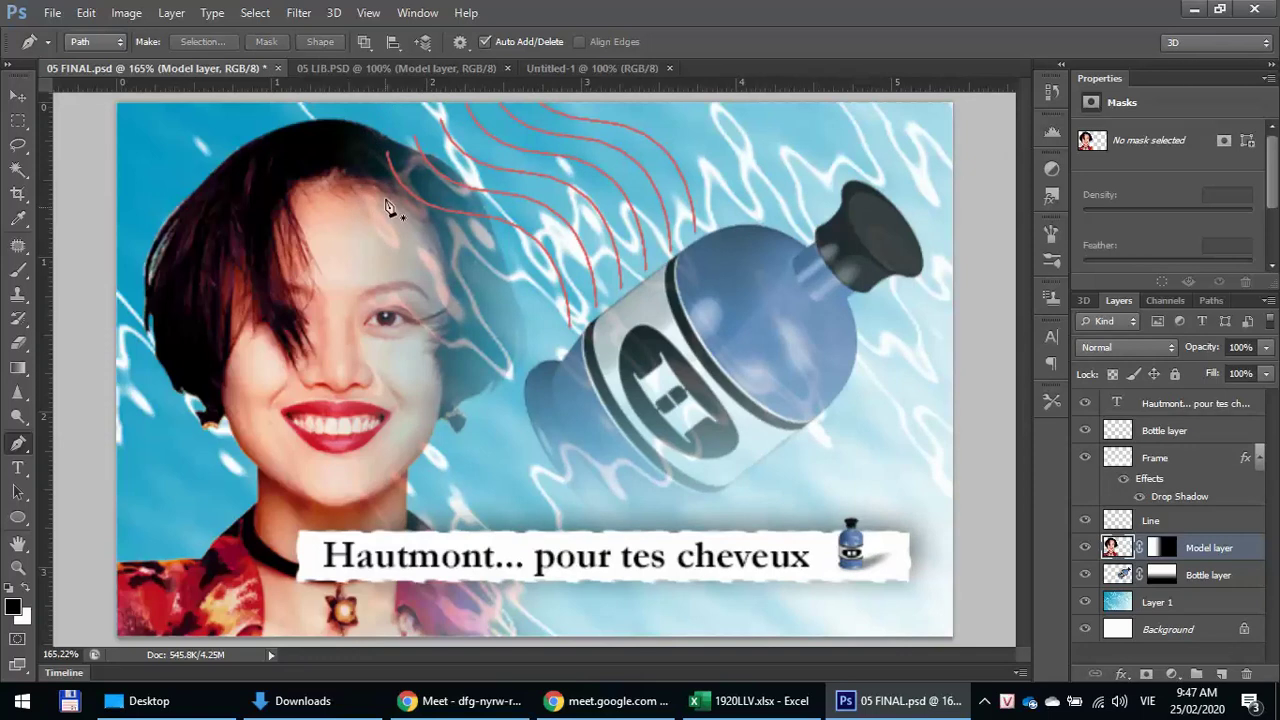
{"action": "left_click", "coordinate": [366, 163]}
{"action": "left_click_drag", "start_coordinate": [373, 218], "coordinate": [383, 231]}
{"action": "left_click", "coordinate": [538, 245]}
{"action": "left_click_drag", "start_coordinate": [555, 331], "coordinate": [559, 364]}
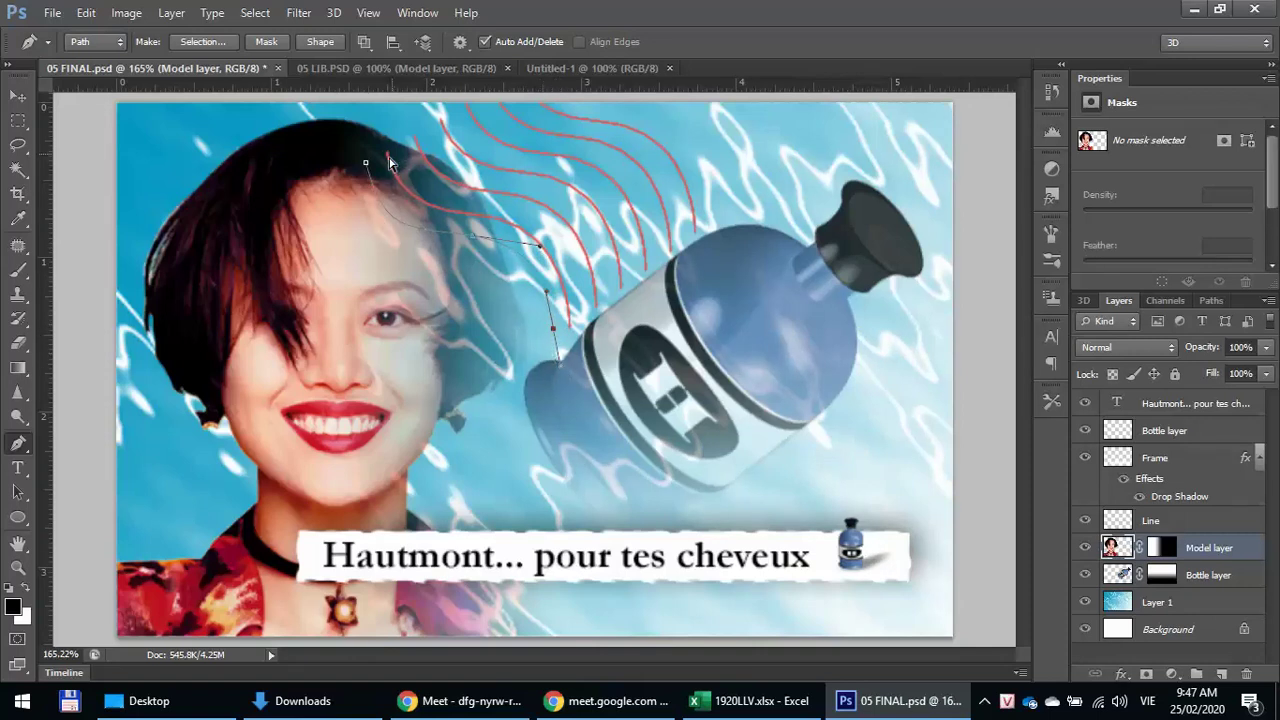
- Adjust the path's anchor points and direction handles so its curve follows the neighbouring red wavy line
{"action": "left_click_drag", "start_coordinate": [366, 163], "coordinate": [390, 242]}
{"action": "left_click_drag", "start_coordinate": [385, 238], "coordinate": [395, 228]}
{"action": "left_click_drag", "start_coordinate": [476, 240], "coordinate": [547, 248]}
{"action": "left_click_drag", "start_coordinate": [550, 247], "coordinate": [555, 260]}
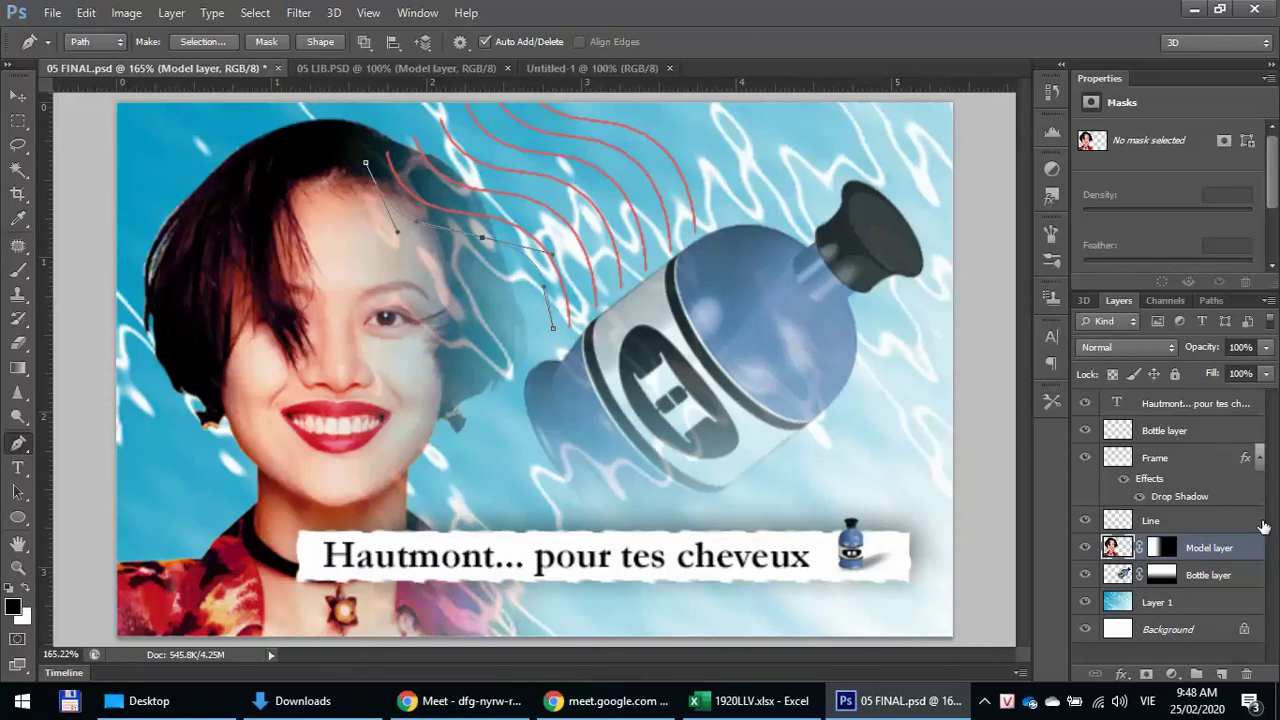
- Add a new empty layer above the upper Bottle layer and display the document's work path
{"action": "left_click", "coordinate": [1158, 432]}
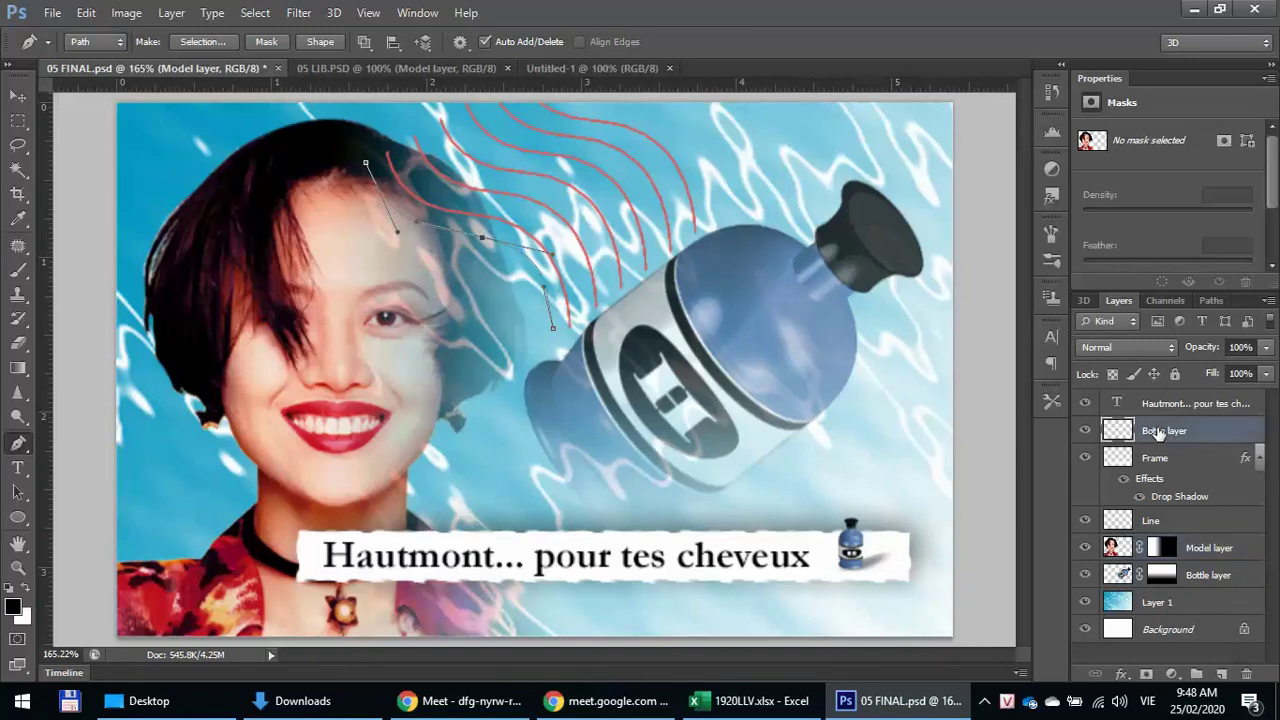
{"action": "left_click", "coordinate": [1222, 674]}
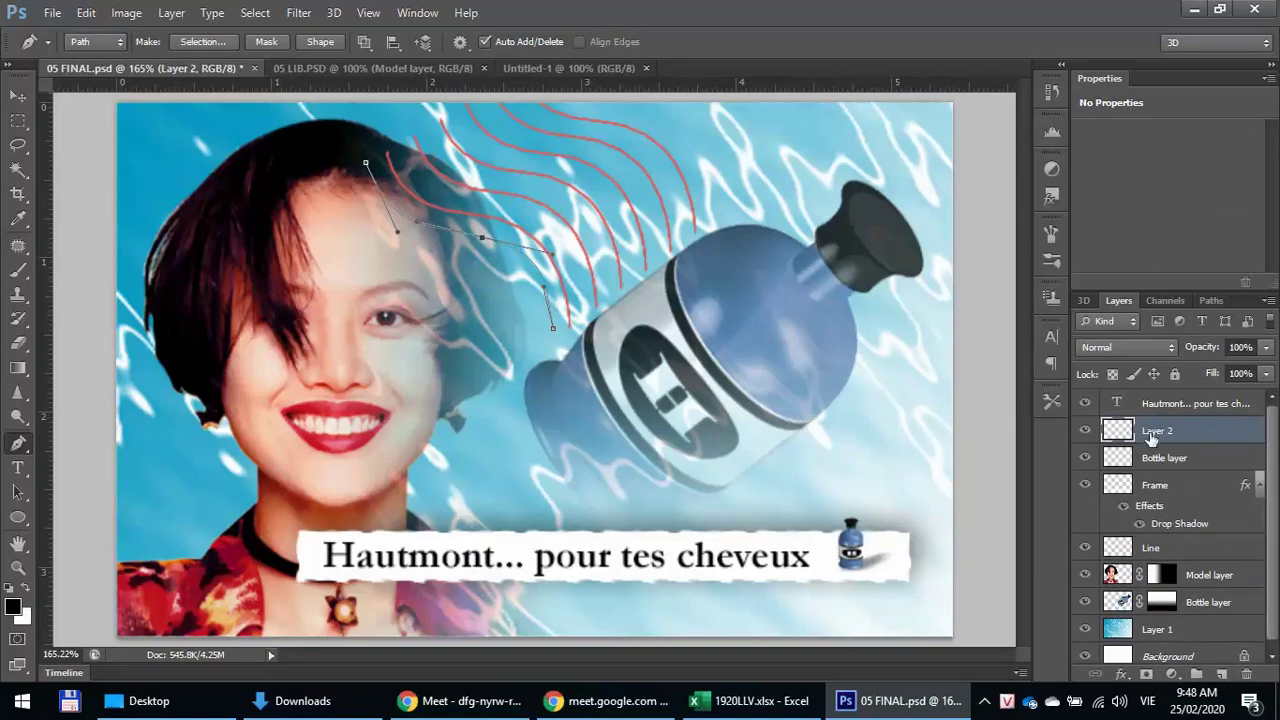
{"action": "left_click", "coordinate": [1210, 300]}
{"action": "right_click", "coordinate": [1098, 327]}
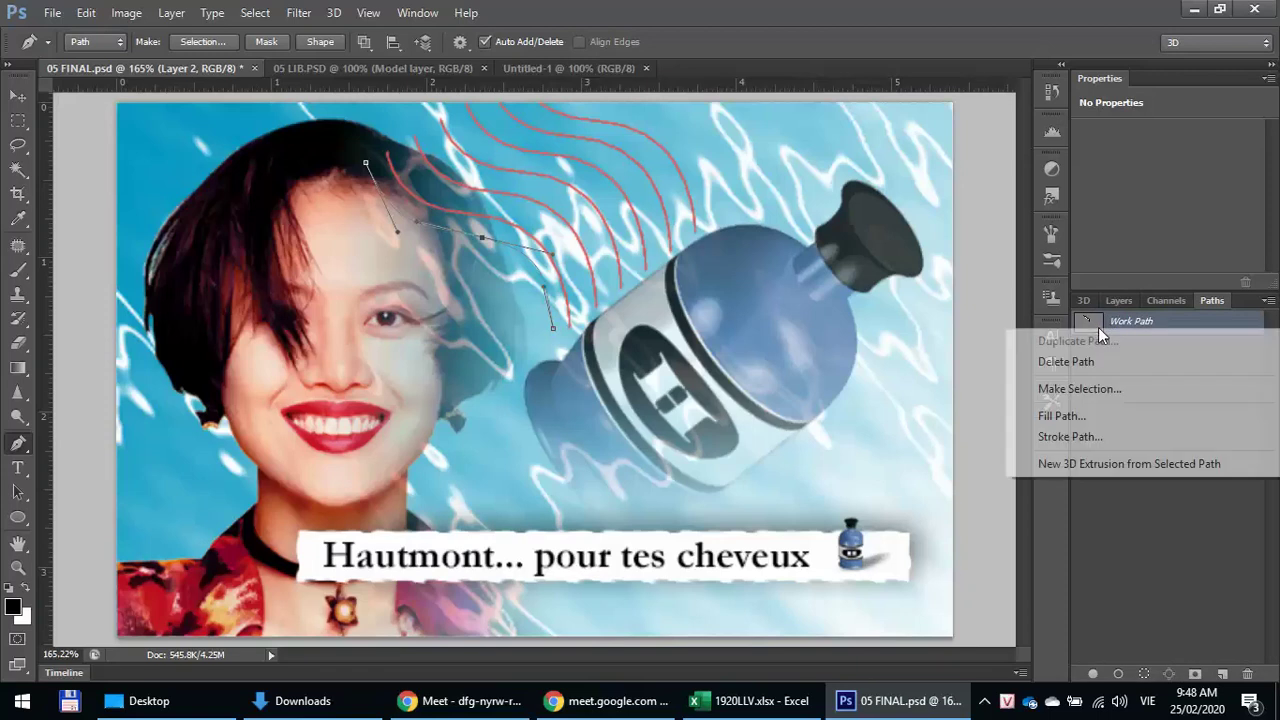
{"action": "left_click", "coordinate": [1117, 535]}
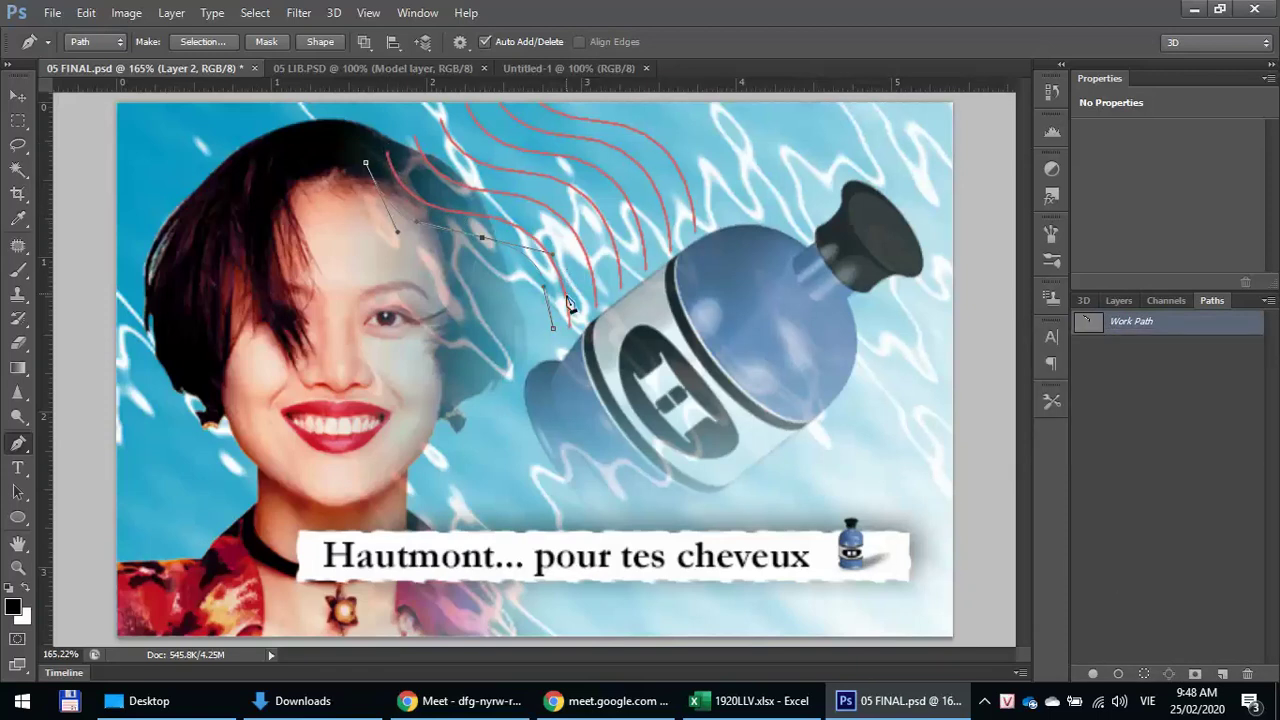
- Switch to the Brush tool and set the foreground color to bright red
{"action": "left_click", "coordinate": [17, 271]}
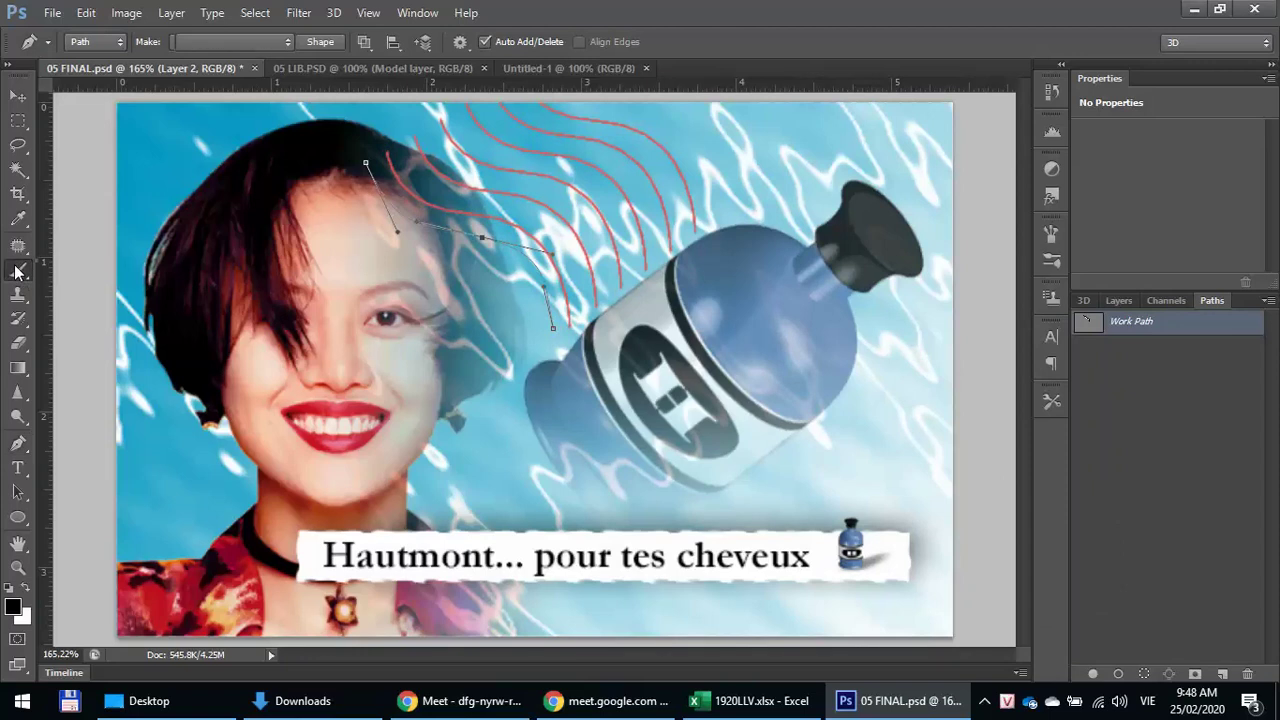
{"action": "left_click", "coordinate": [78, 268]}
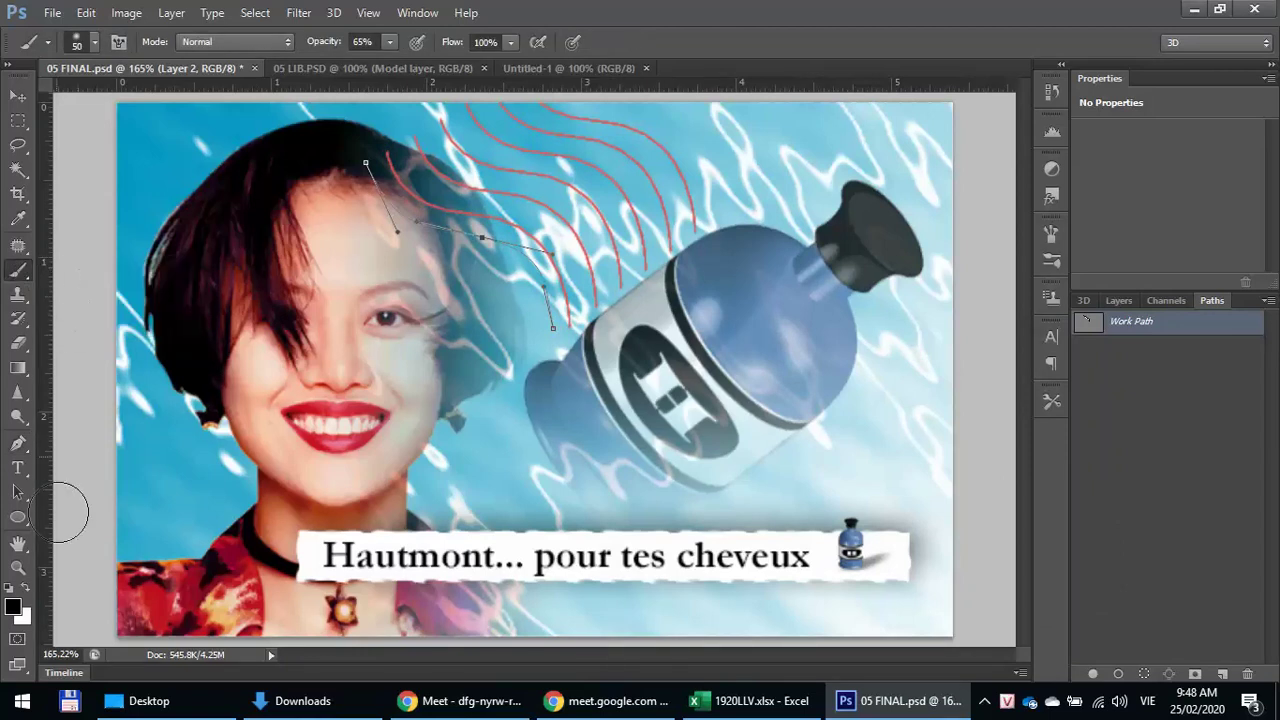
{"action": "left_click", "coordinate": [14, 606]}
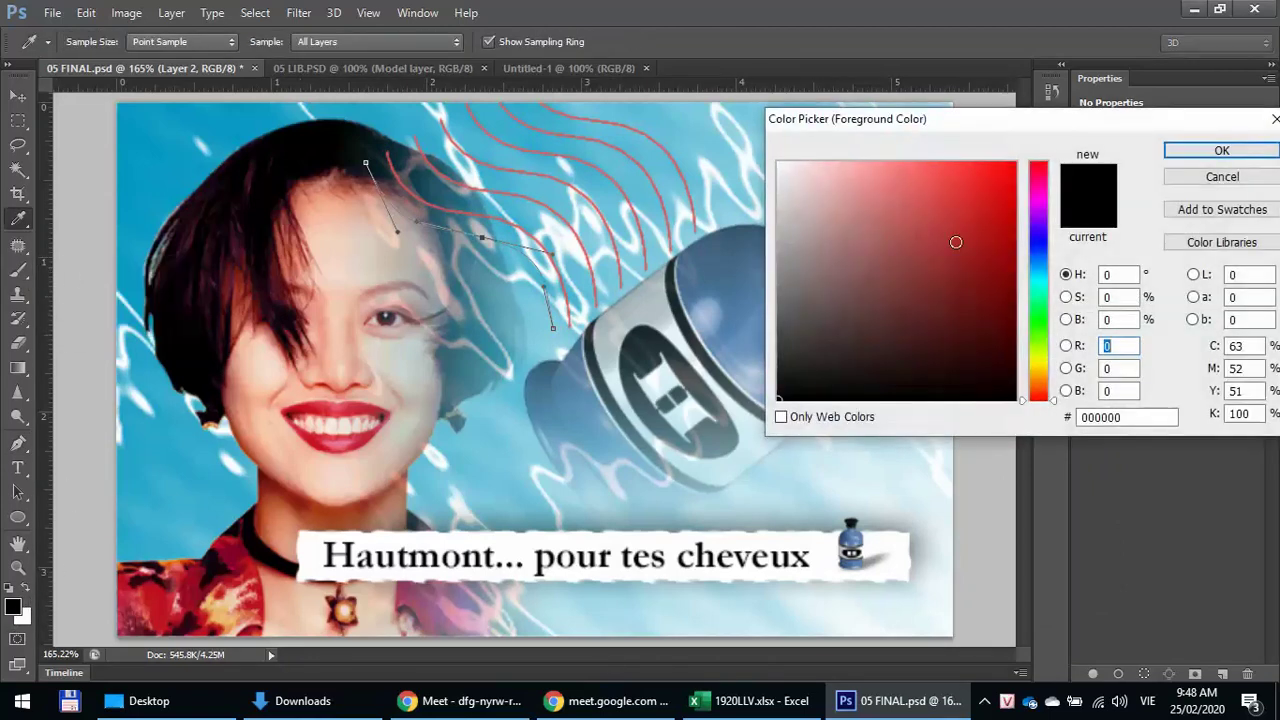
{"action": "left_click", "coordinate": [1010, 163]}
{"action": "left_click", "coordinate": [1218, 151]}
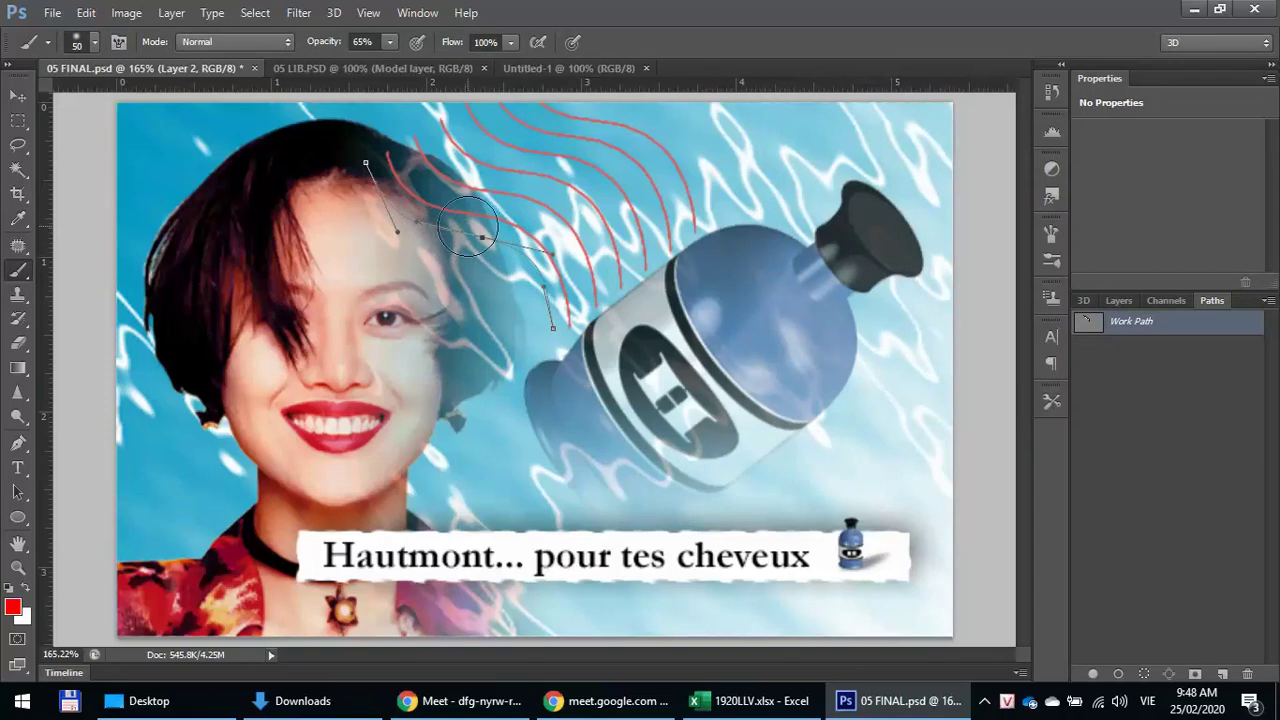
- Set the brush to a hard round tip with 100% hardness and a size of 2 px
{"action": "left_click", "coordinate": [1006, 703]}
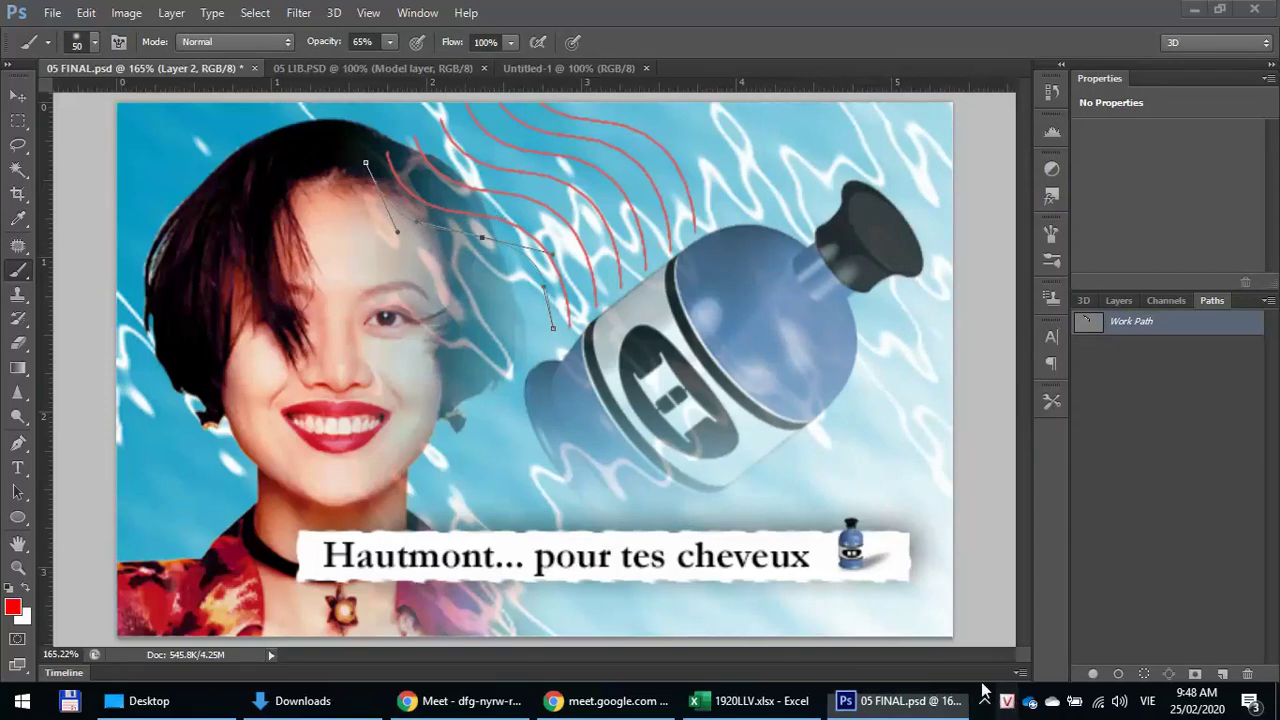
{"action": "left_click", "coordinate": [95, 45]}
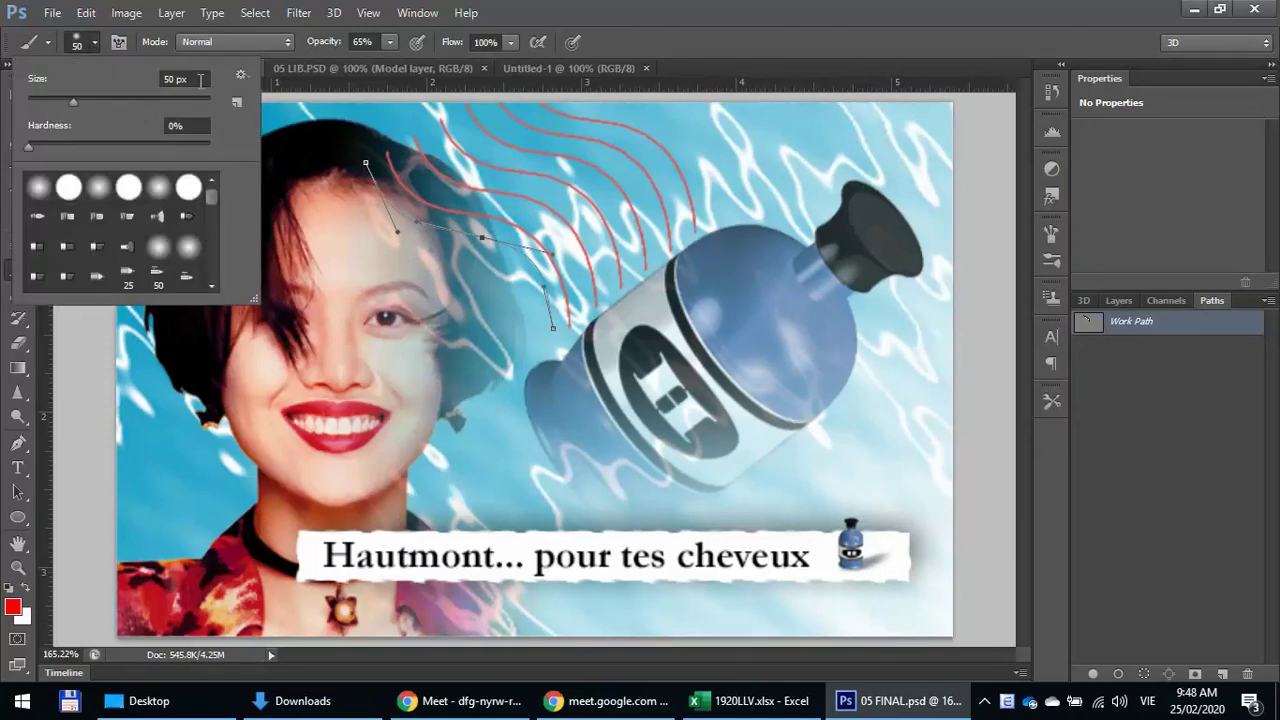
{"action": "left_click", "coordinate": [195, 79]}
{"action": "key", "text": "BackSpace"}
{"action": "key", "text": "Return"}
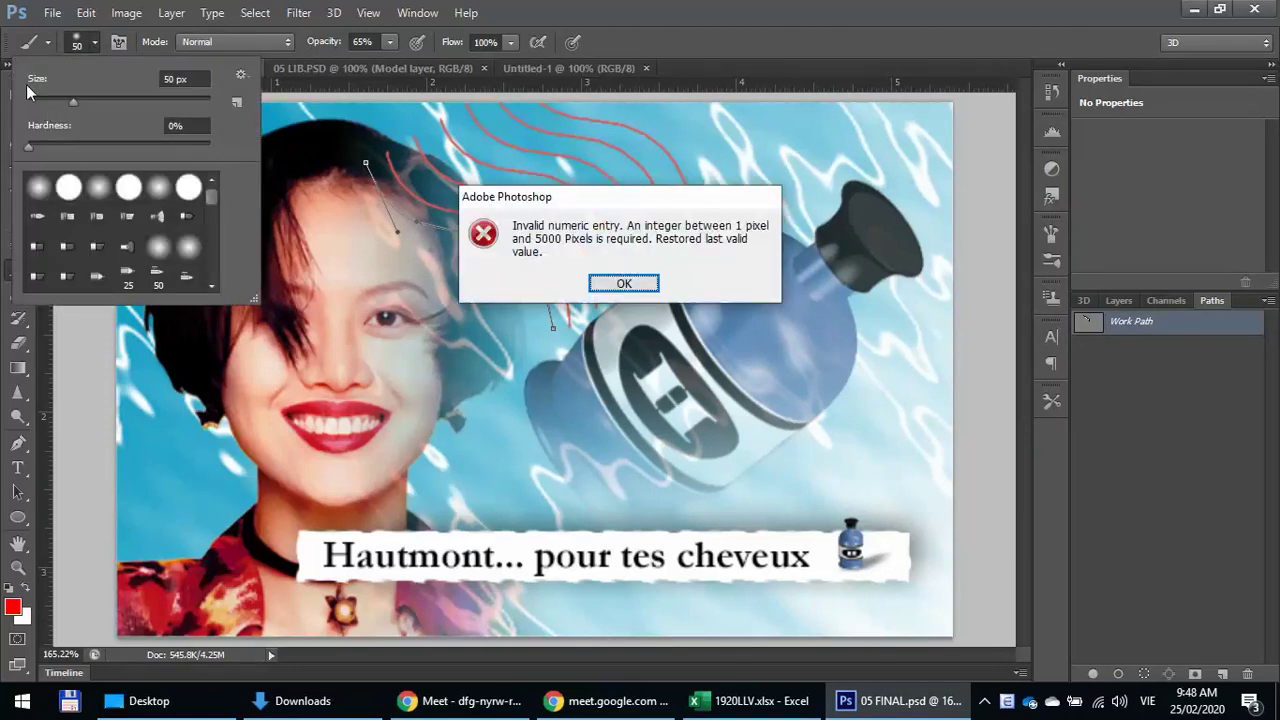
{"action": "left_click", "coordinate": [622, 284]}
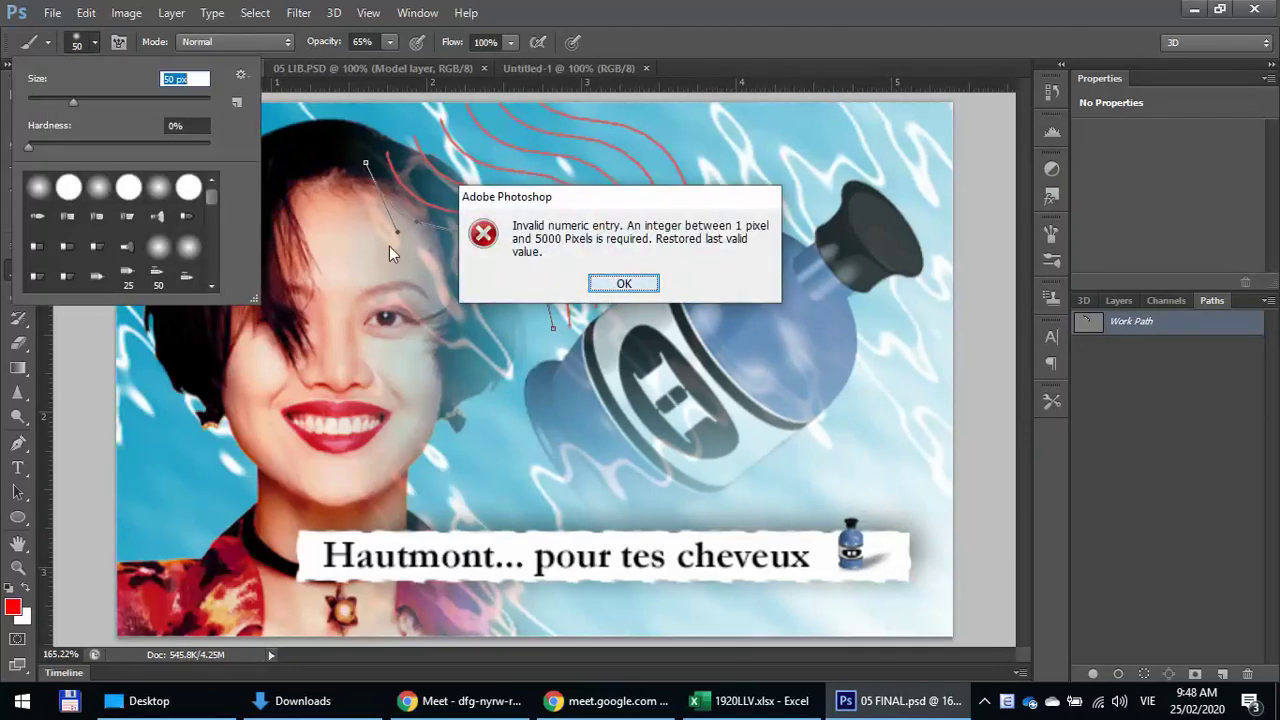
{"action": "left_click", "coordinate": [68, 187]}
{"action": "left_click", "coordinate": [188, 79]}
{"action": "left_click_drag", "start_coordinate": [72, 101], "coordinate": [32, 103]}
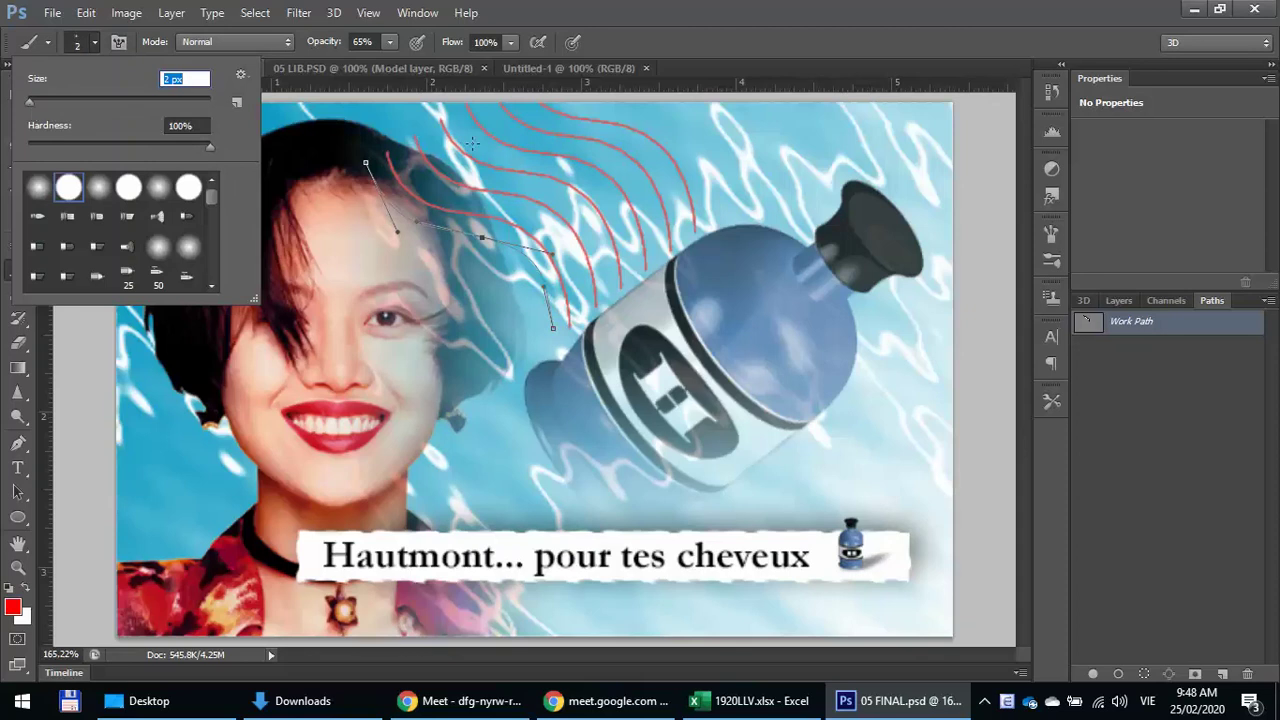
- Paint and undo a short test stroke above the bottle, and set the brush opacity to 100%
{"action": "left_click_drag", "start_coordinate": [713, 125], "coordinate": [760, 174]}
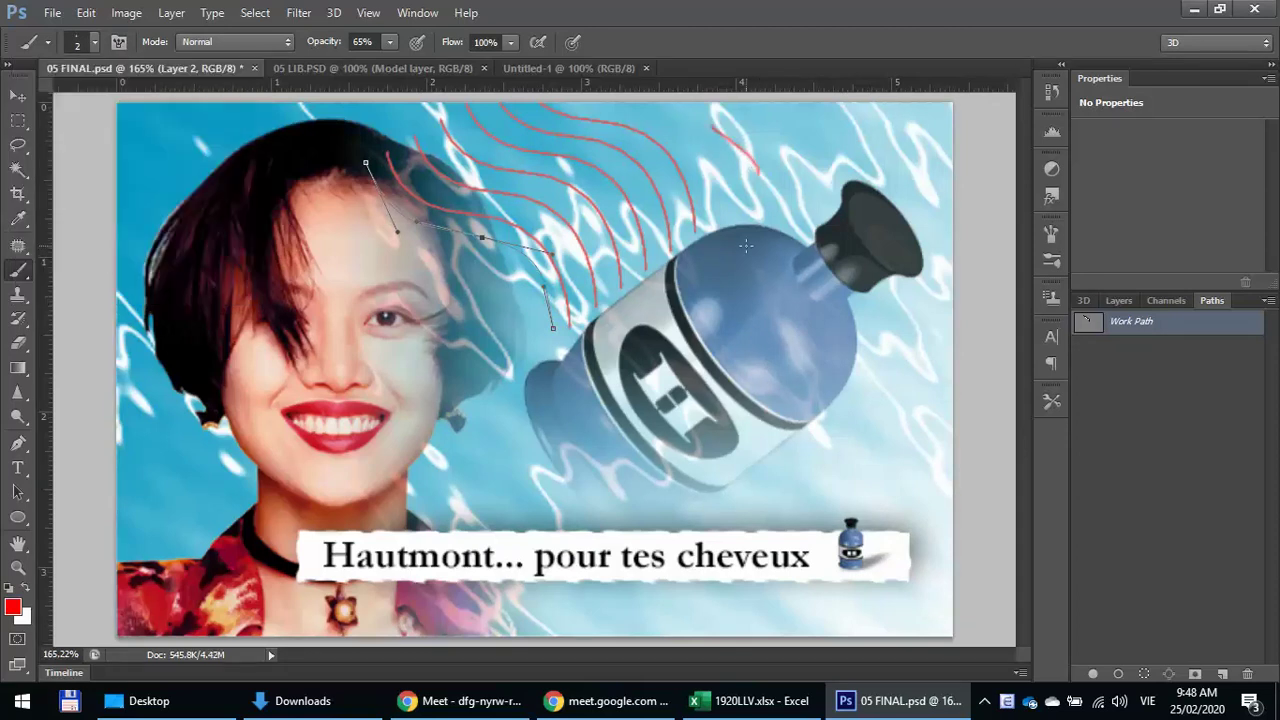
{"action": "key", "text": "ctrl+z"}
{"action": "left_click", "coordinate": [389, 41]}
{"action": "left_click_drag", "start_coordinate": [388, 59], "coordinate": [489, 67]}
- Stroke the work path on the new layer using the Brush, with Simulate Pressure off
{"action": "right_click", "coordinate": [1151, 323]}
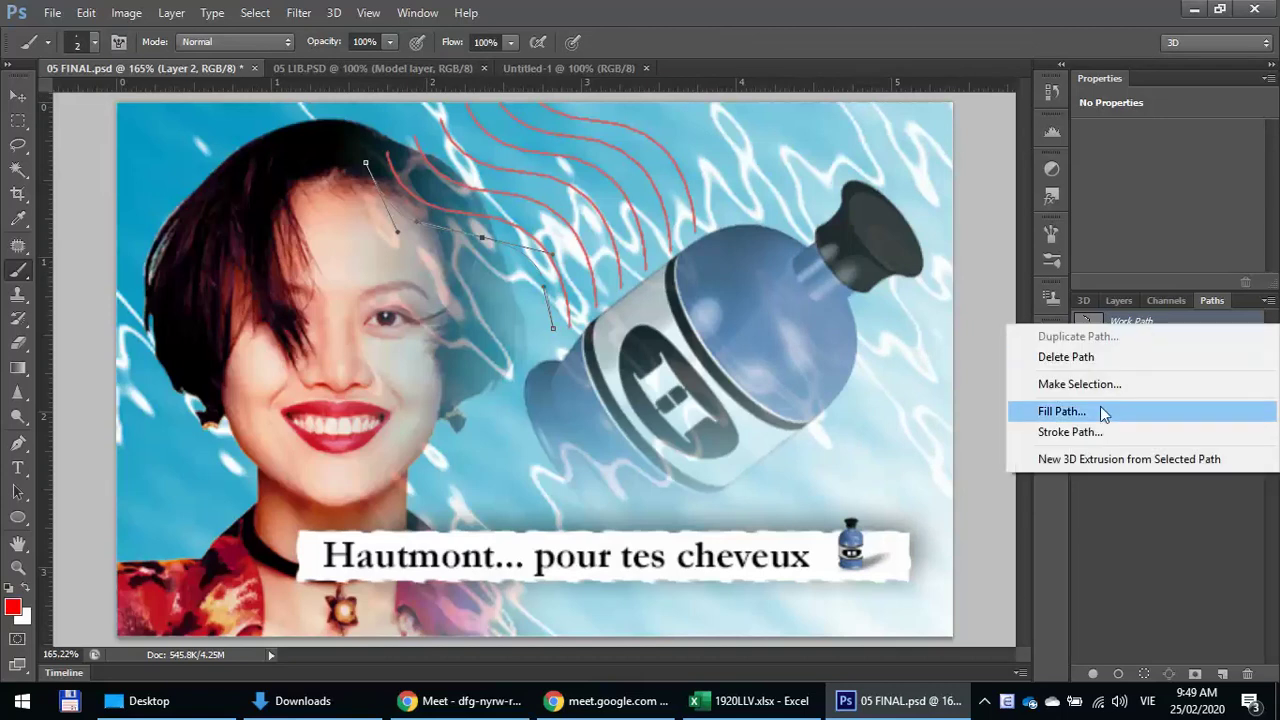
{"action": "left_click", "coordinate": [1056, 432]}
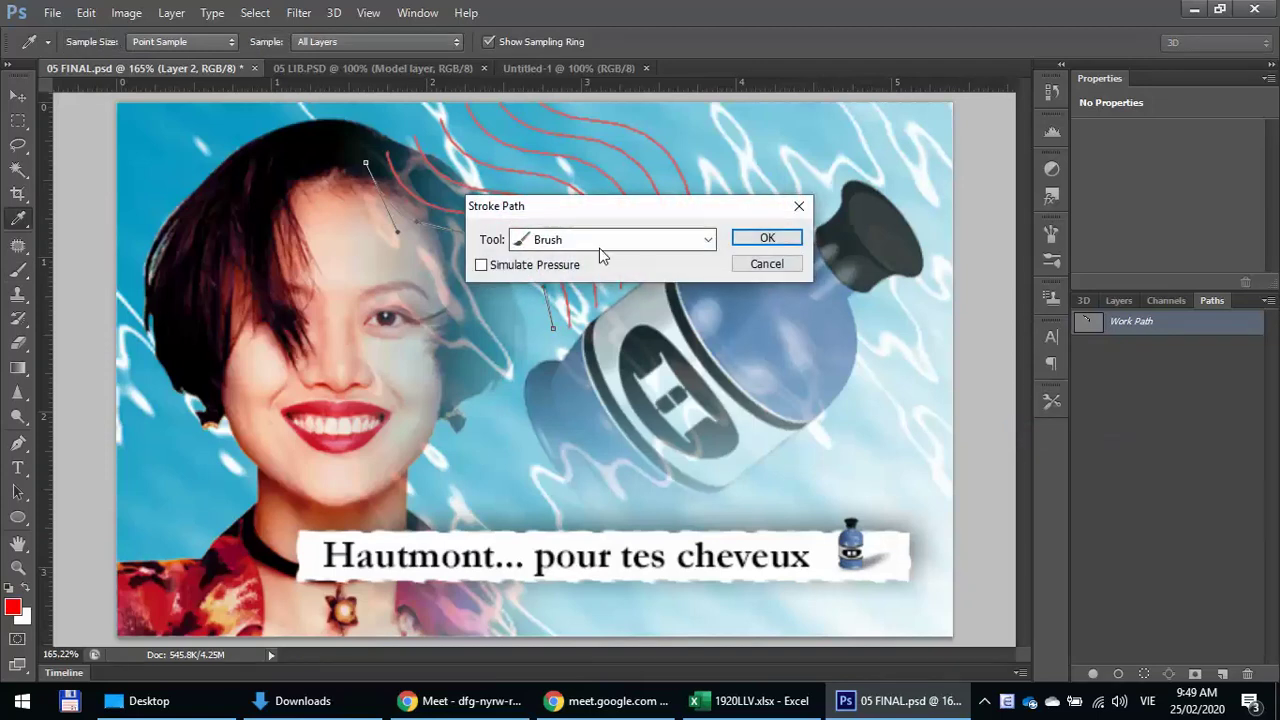
{"action": "left_click", "coordinate": [600, 244]}
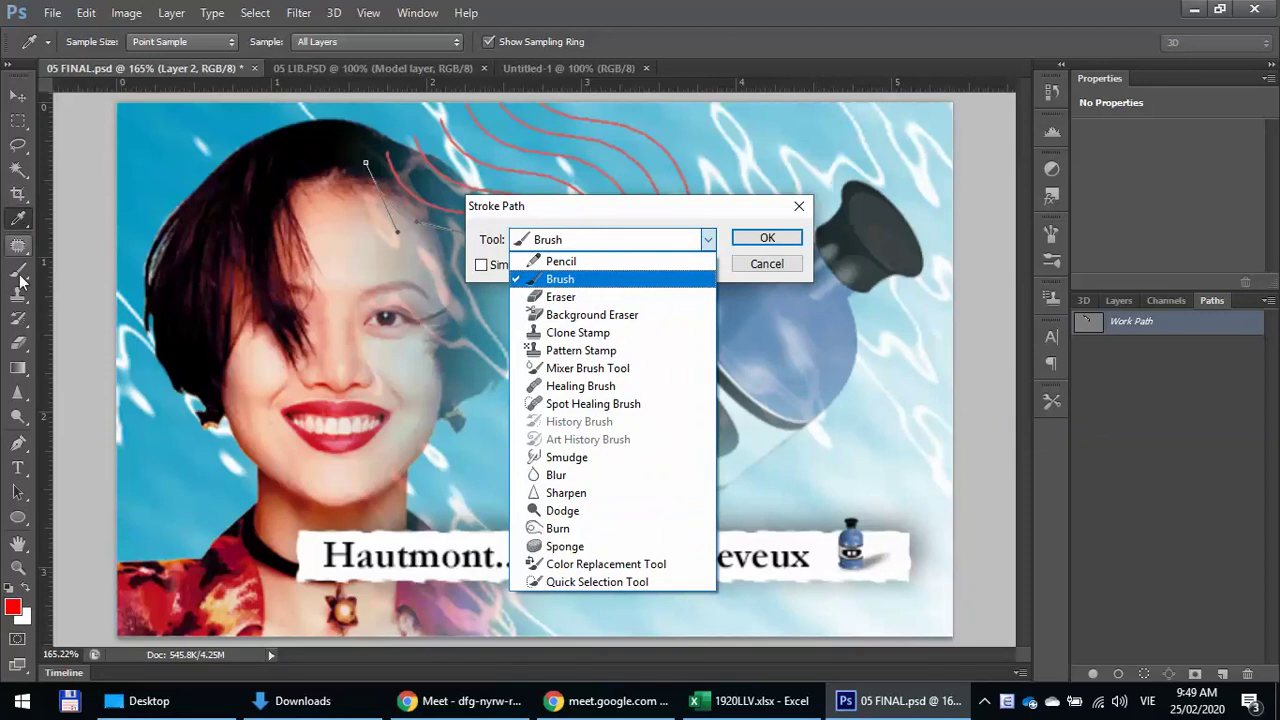
{"action": "left_click", "coordinate": [768, 239]}
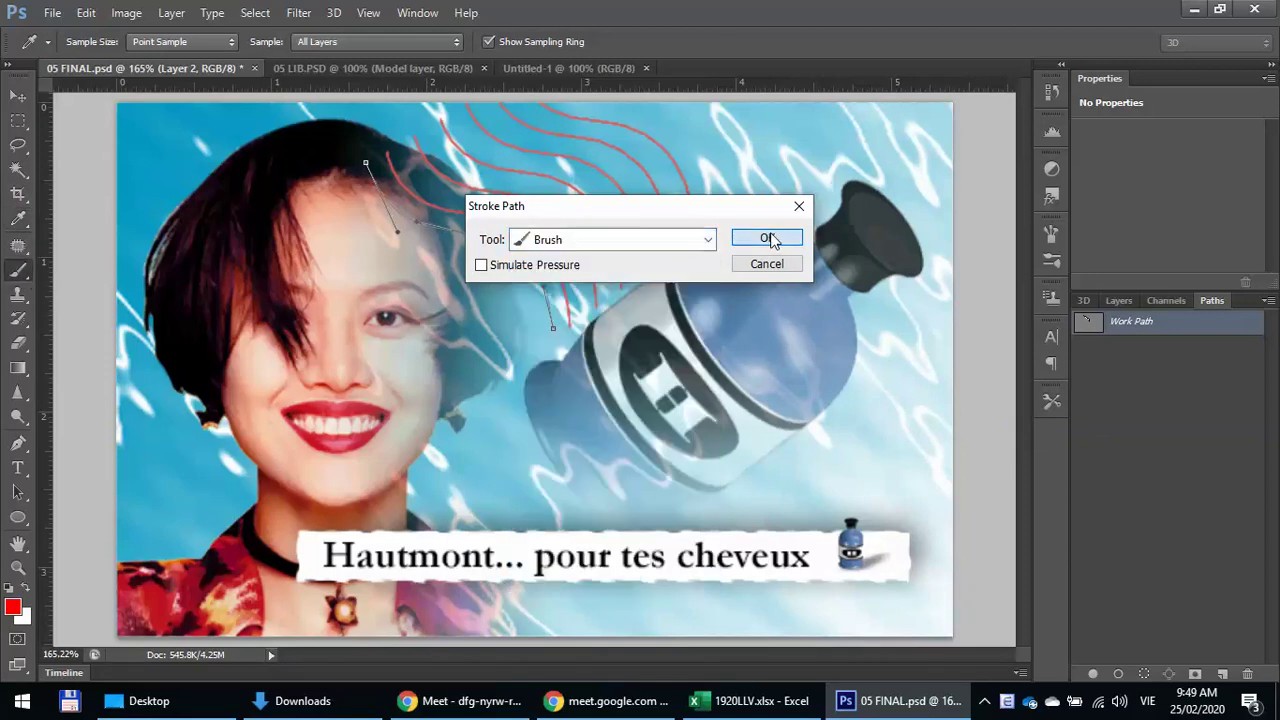
{"action": "left_click", "coordinate": [768, 239]}
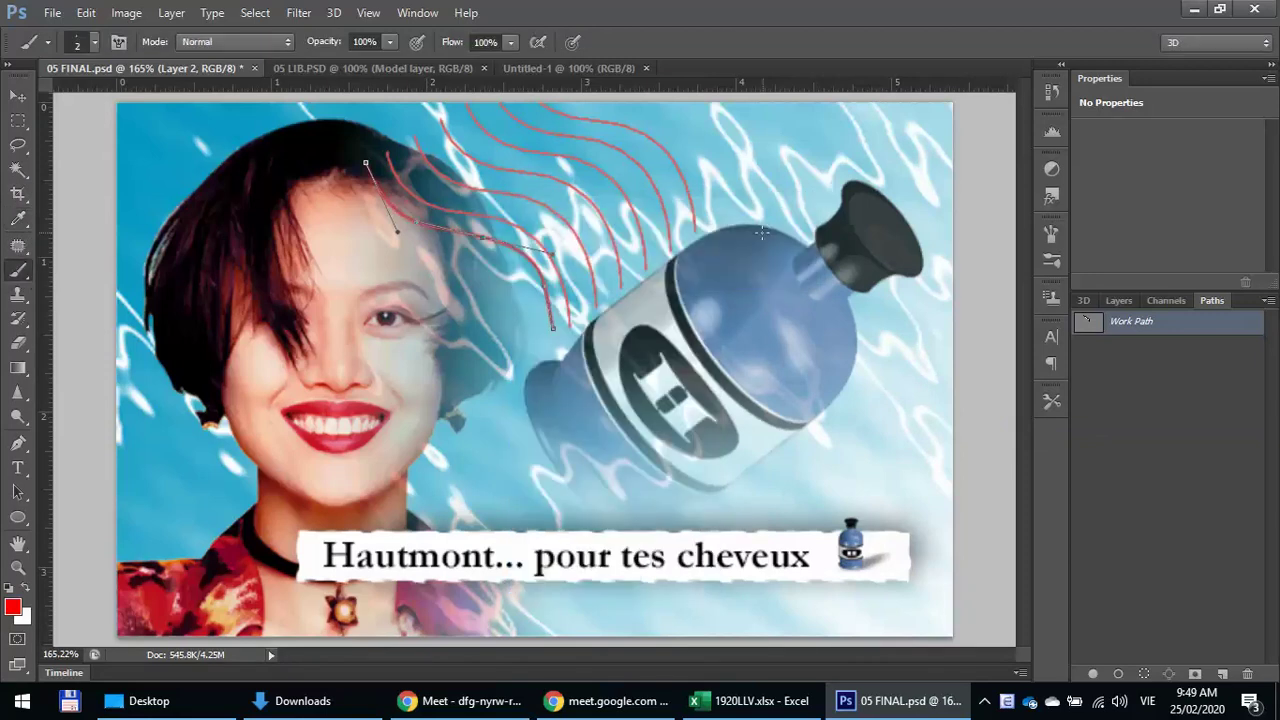
- Deselect the work path and turn the new layer's visibility off and on to examine the stroked line
{"action": "left_click", "coordinate": [1117, 305]}
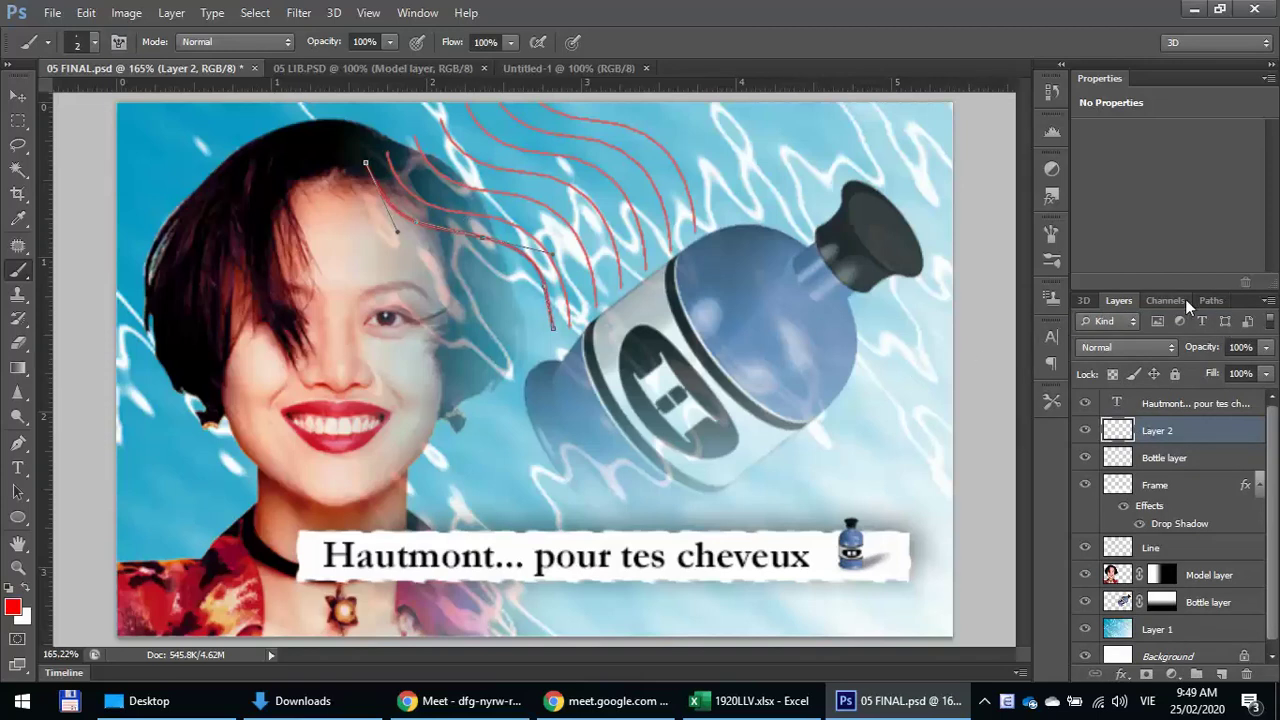
{"action": "left_click", "coordinate": [1210, 301]}
{"action": "left_click", "coordinate": [1155, 399]}
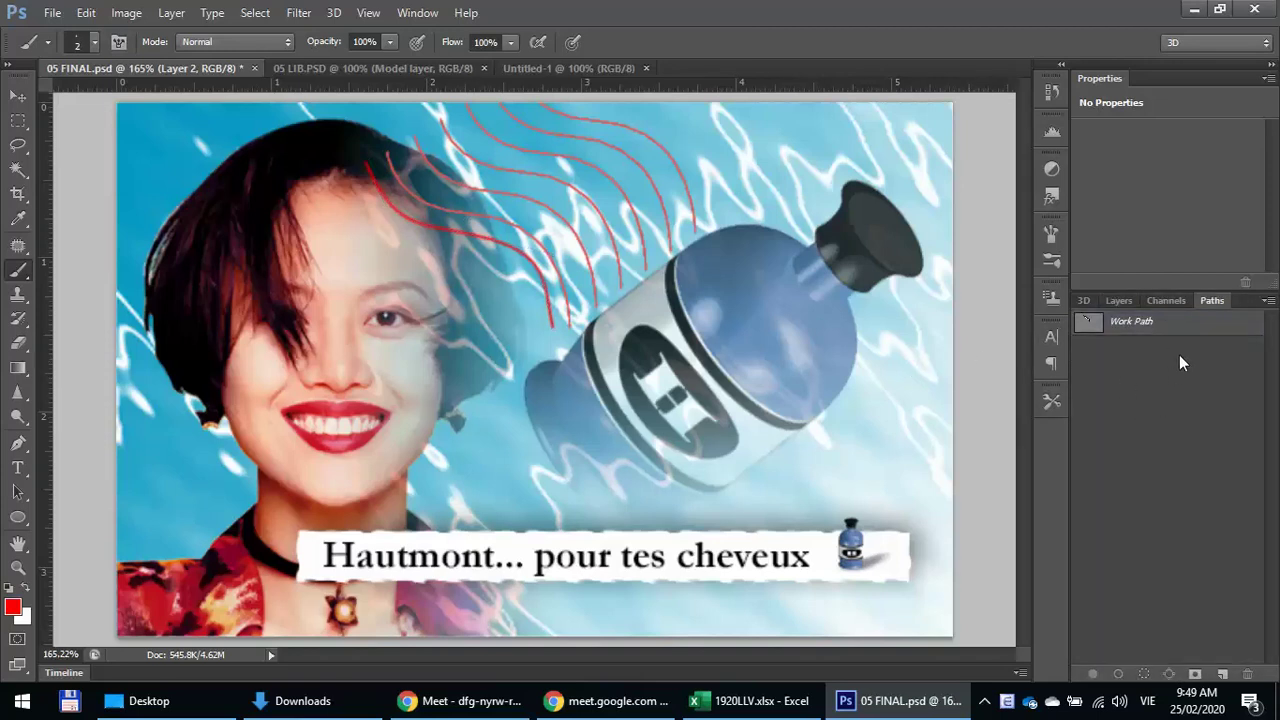
{"action": "left_click", "coordinate": [1120, 302]}
{"action": "left_click", "coordinate": [1085, 430]}
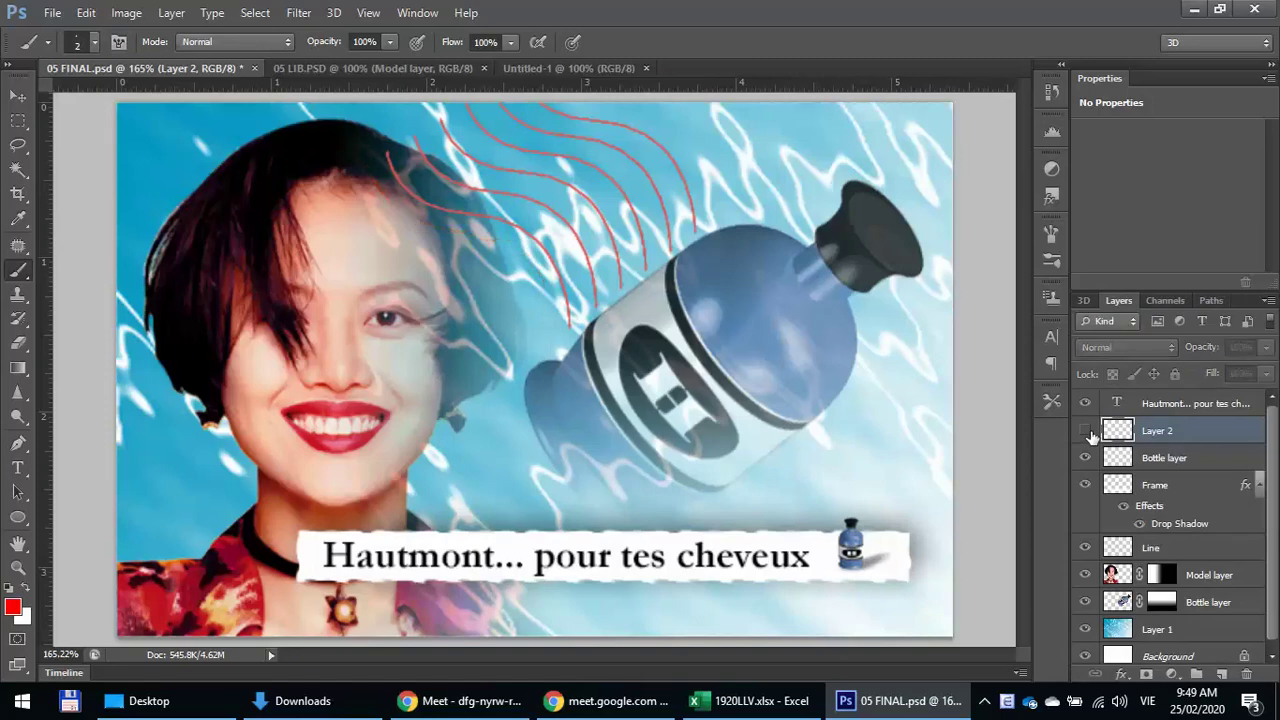
{"action": "left_click", "coordinate": [1087, 431]}
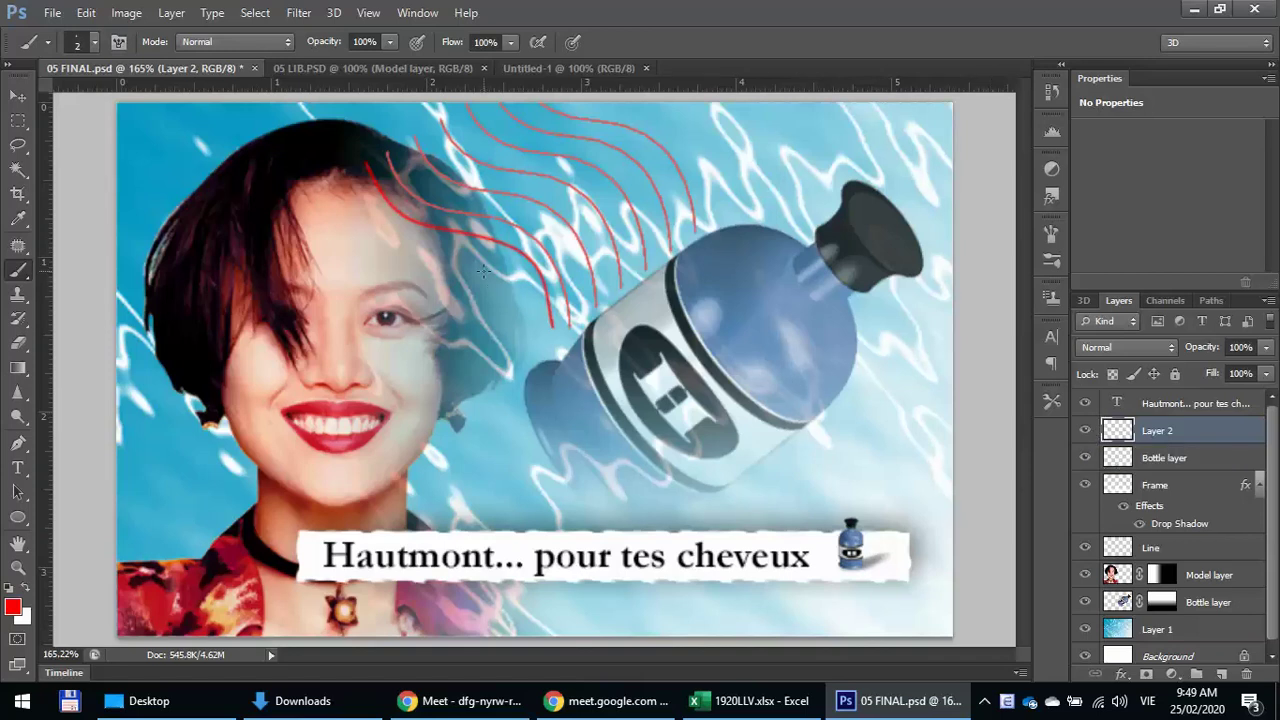
- Undo the 2 px stroke, reselect the work path and set the brush size to 1 px
{"action": "left_click", "coordinate": [1228, 302]}
{"action": "left_click", "coordinate": [1113, 325]}
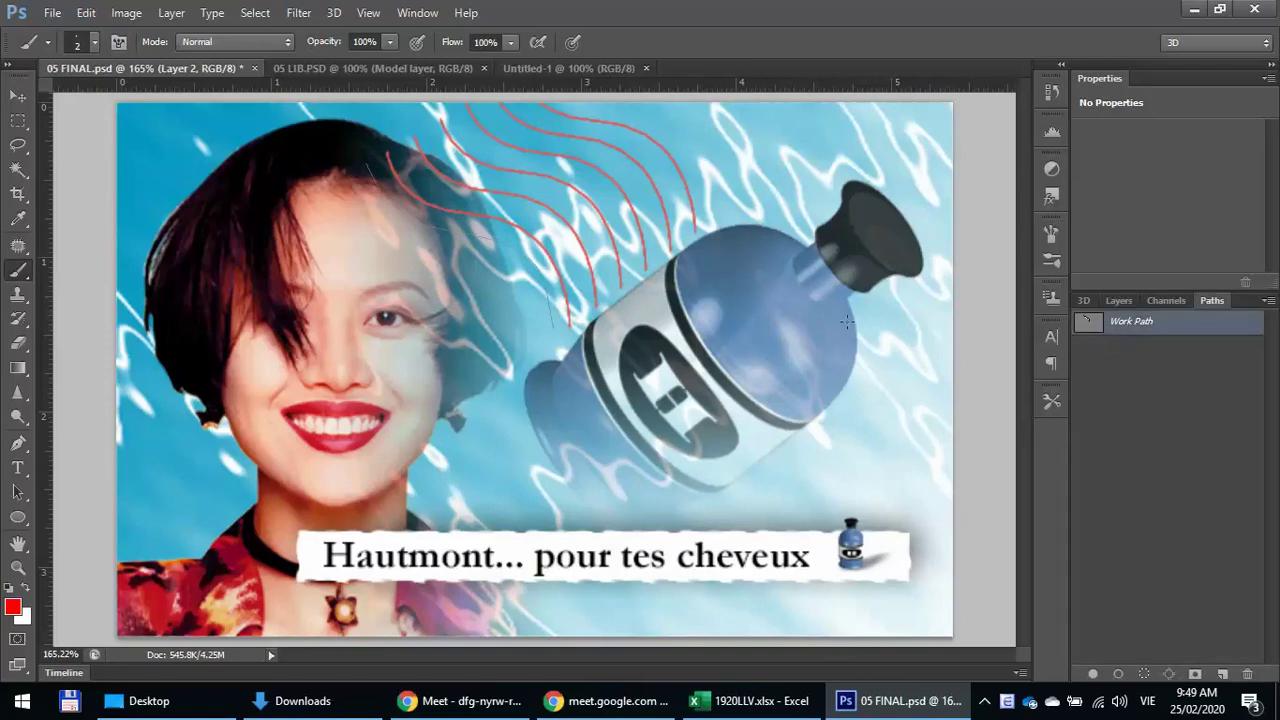
{"action": "left_click", "coordinate": [94, 42]}
{"action": "left_click", "coordinate": [188, 80]}
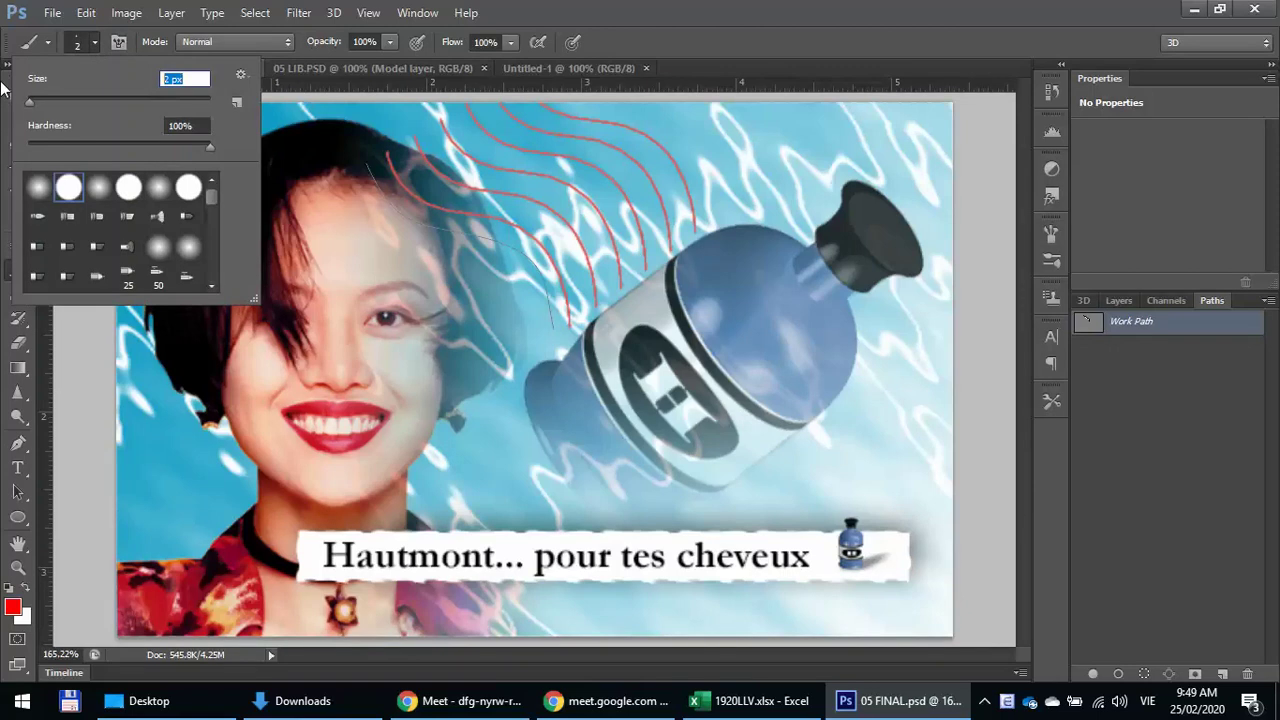
{"action": "type", "text": "30"}
{"action": "key", "text": "Return"}
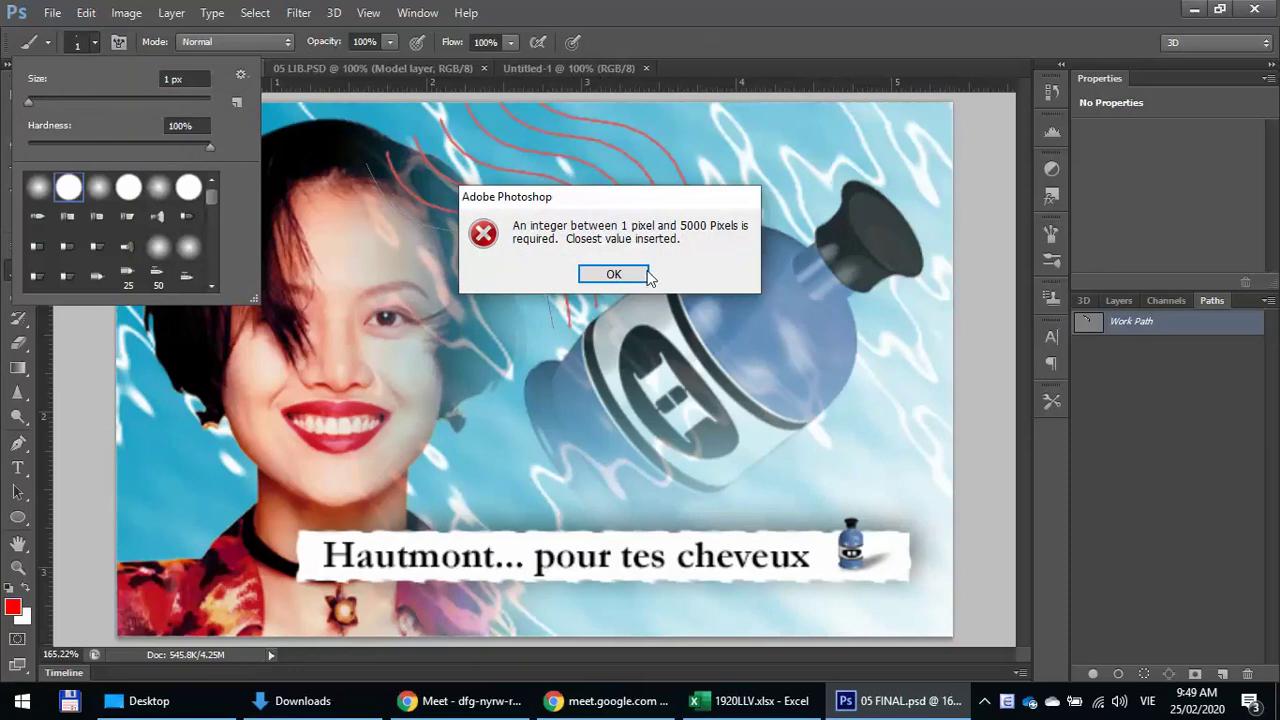
{"action": "left_click", "coordinate": [641, 275]}
{"action": "left_click", "coordinate": [727, 42]}
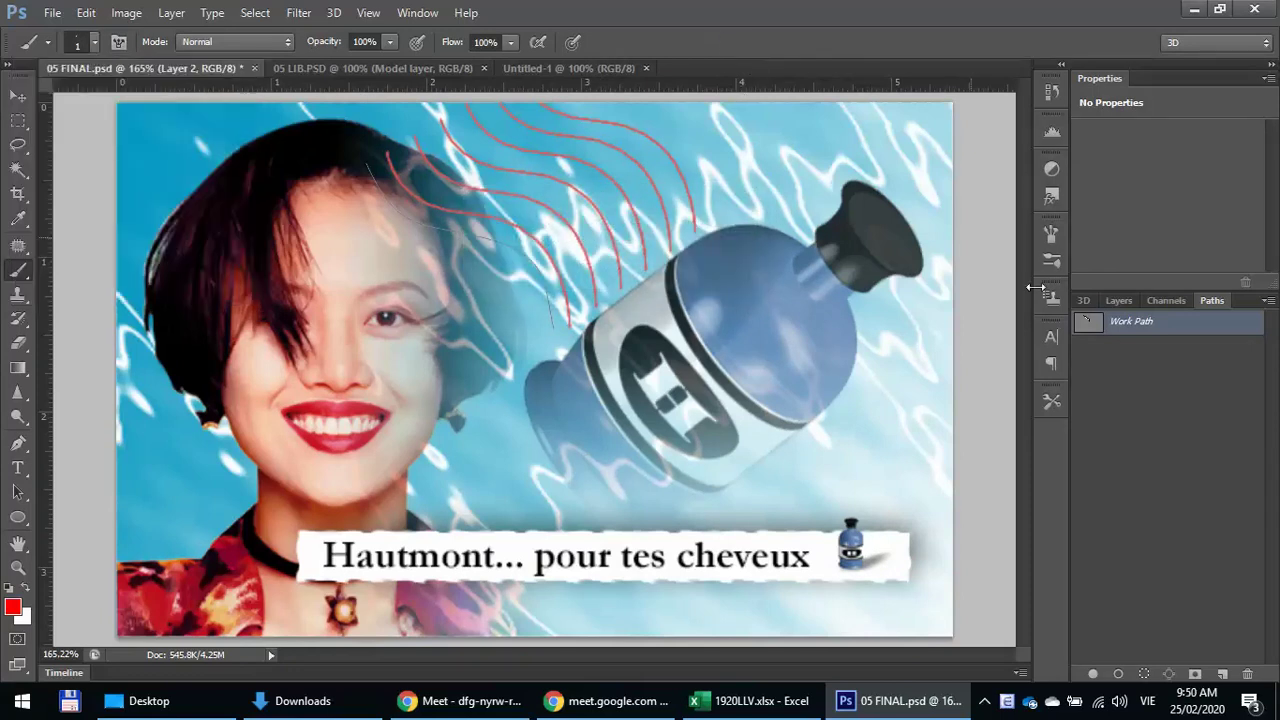
- Stroke the work path on Layer 2 using the Brush, with Simulate Pressure off, and hide the layer
{"action": "right_click", "coordinate": [1126, 323]}
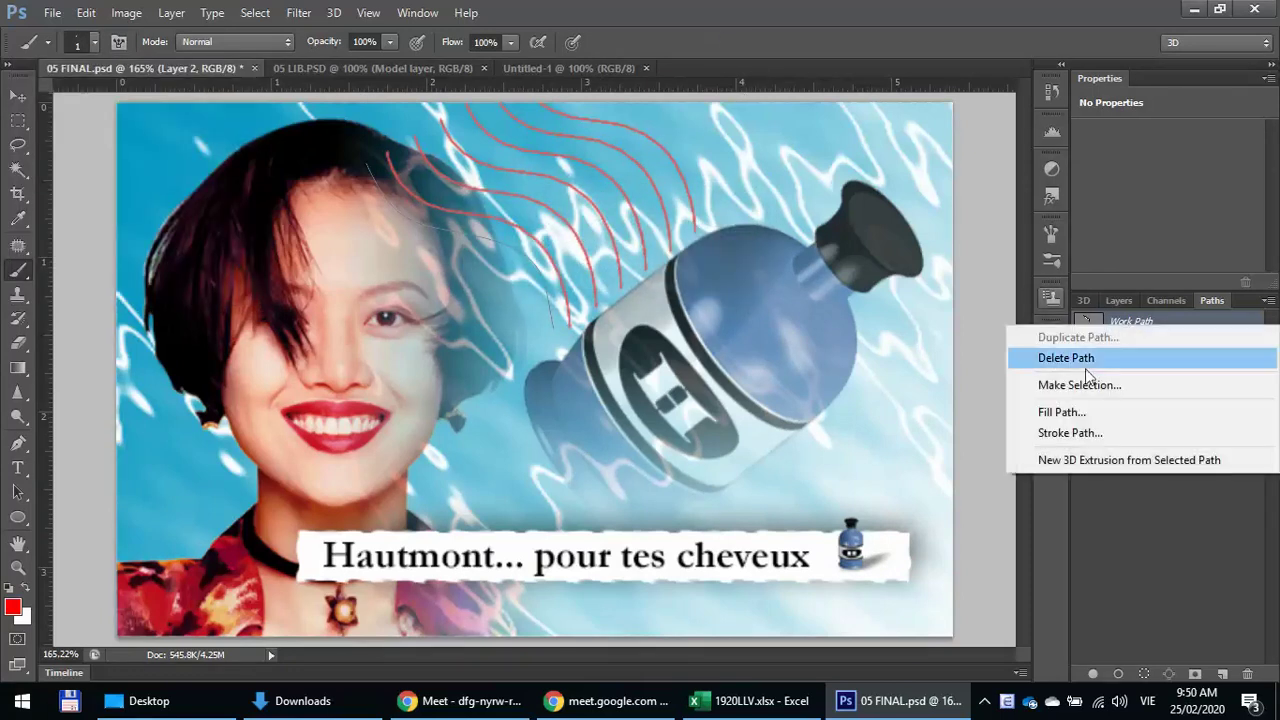
{"action": "left_click", "coordinate": [1053, 432]}
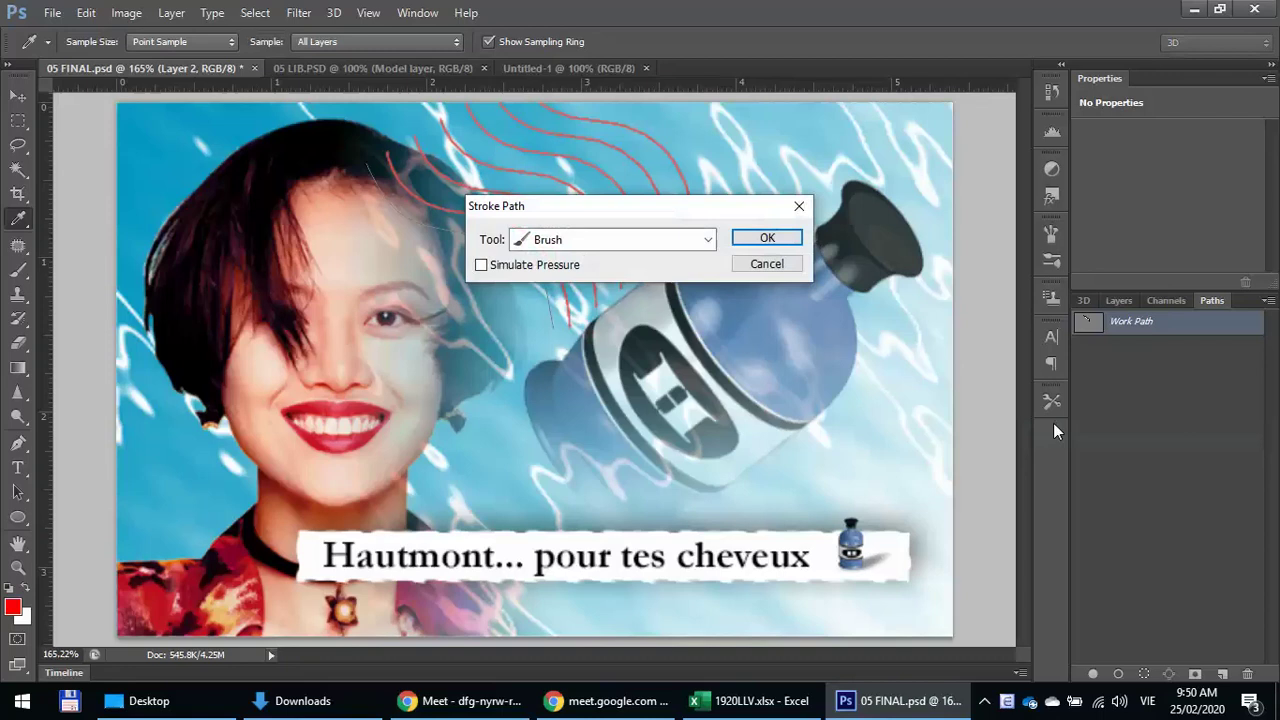
{"action": "left_click", "coordinate": [760, 238]}
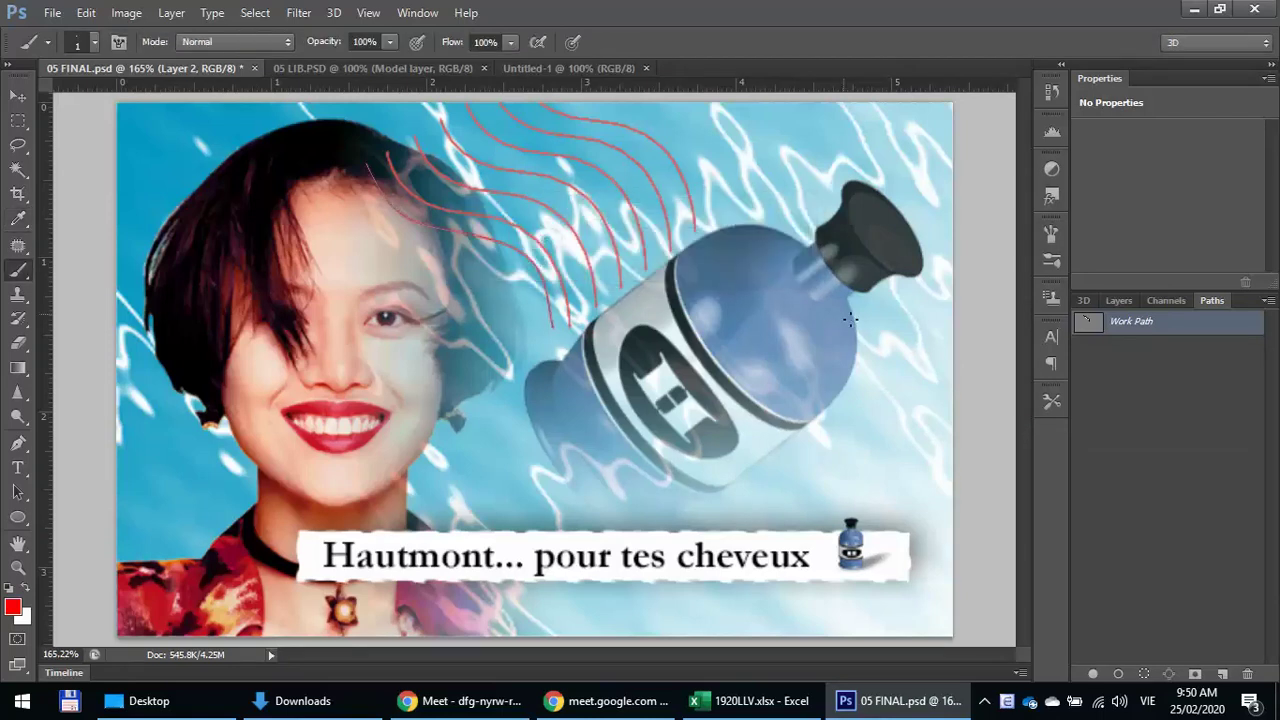
{"action": "left_click", "coordinate": [1116, 400]}
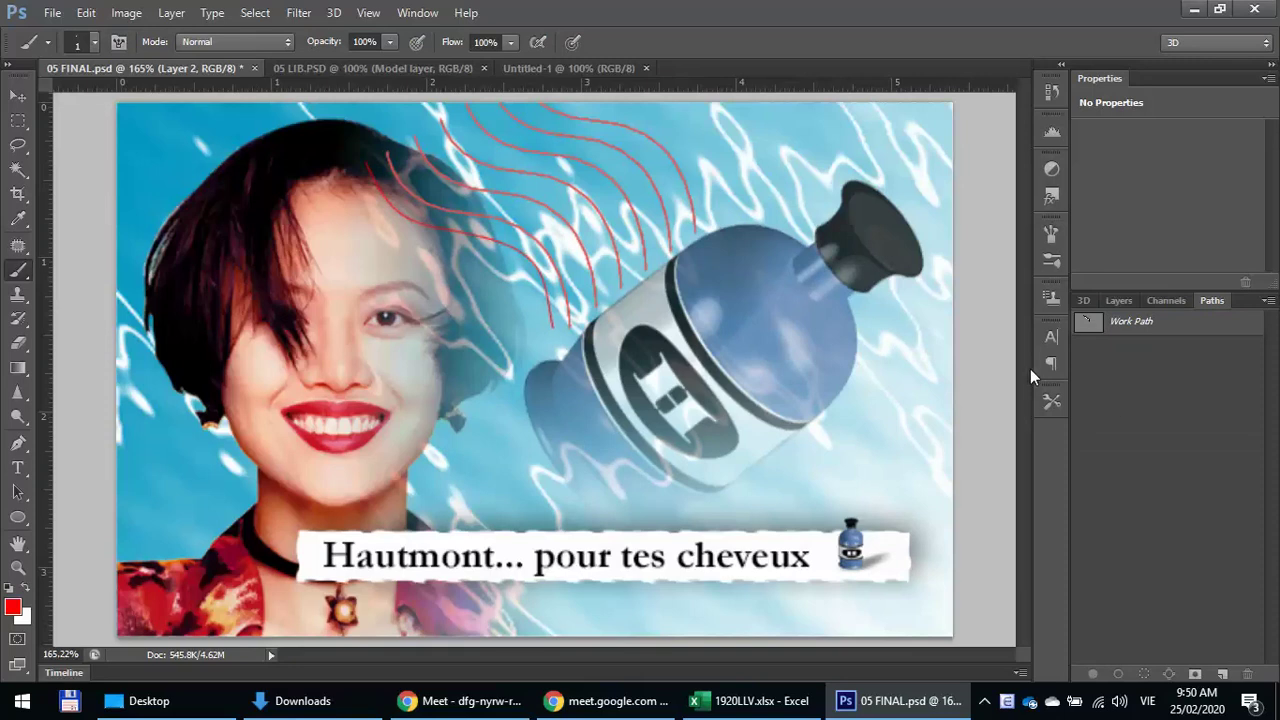
{"action": "left_click", "coordinate": [1119, 301]}
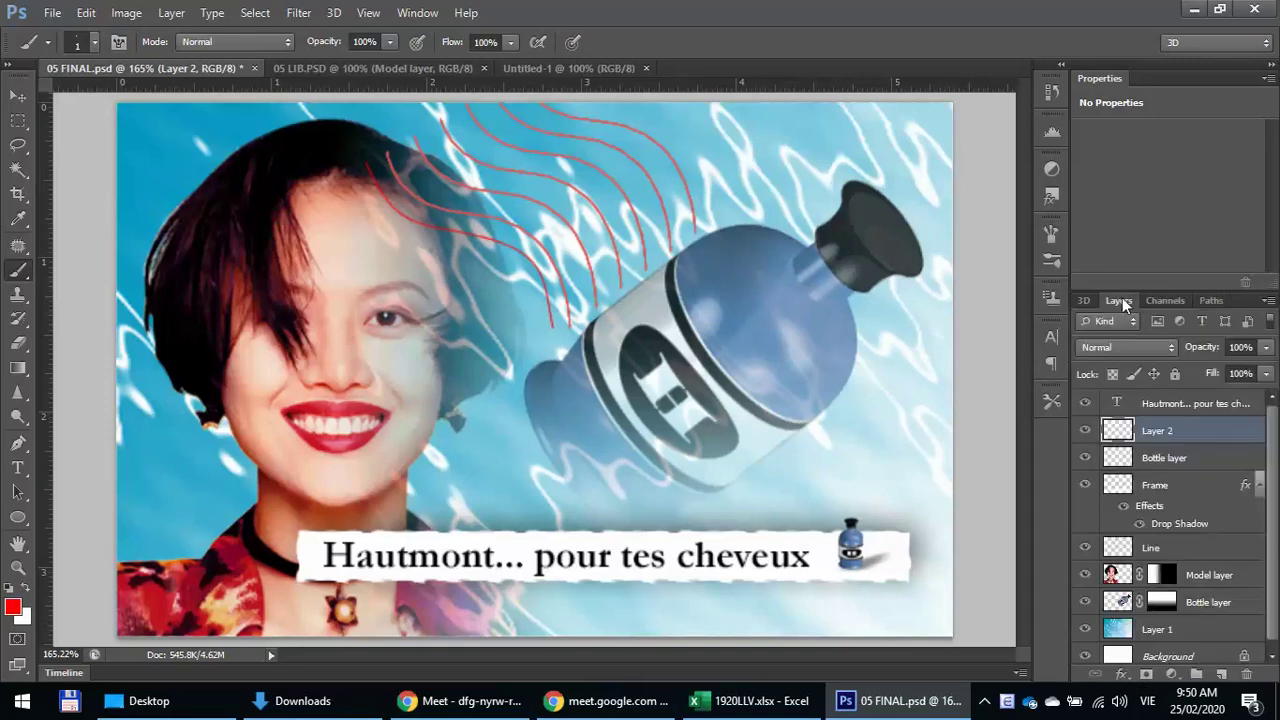
{"action": "left_click", "coordinate": [1085, 430]}
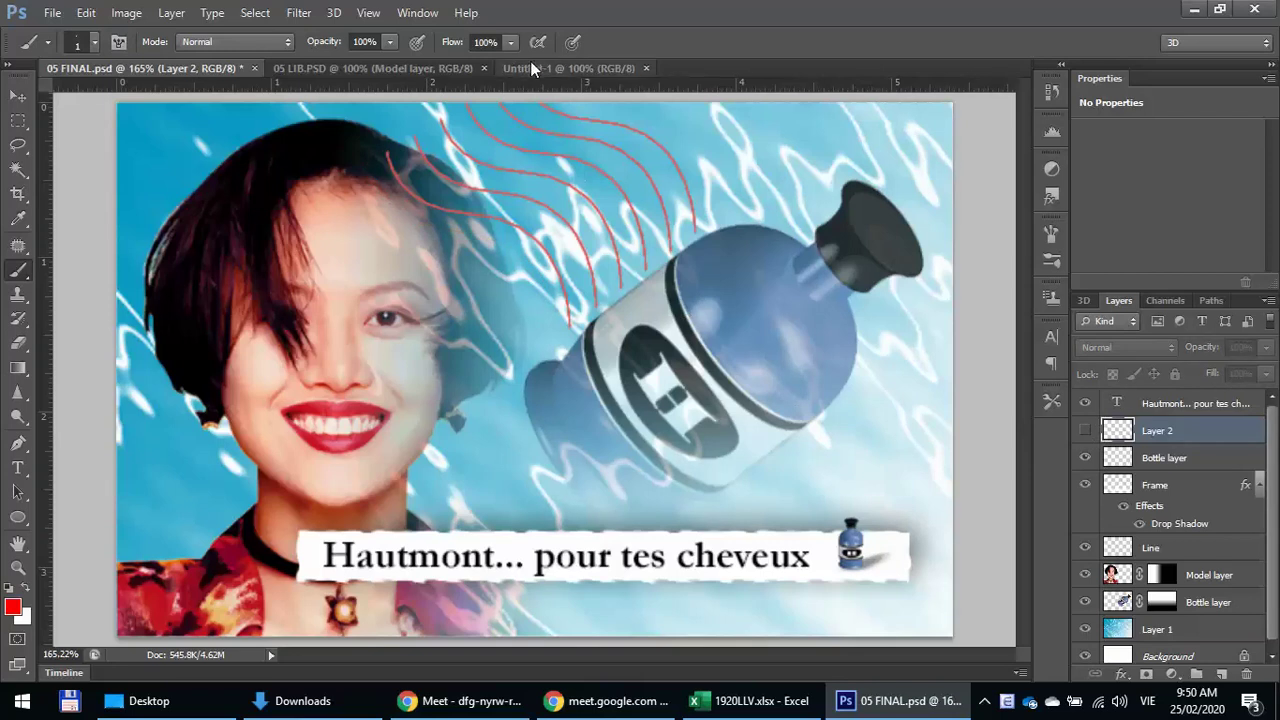
- In the blank Untitled-1 document, draw an S-shaped Pen path with three smooth anchor points across the upper middle of the canvas
{"action": "left_click", "coordinate": [556, 71]}
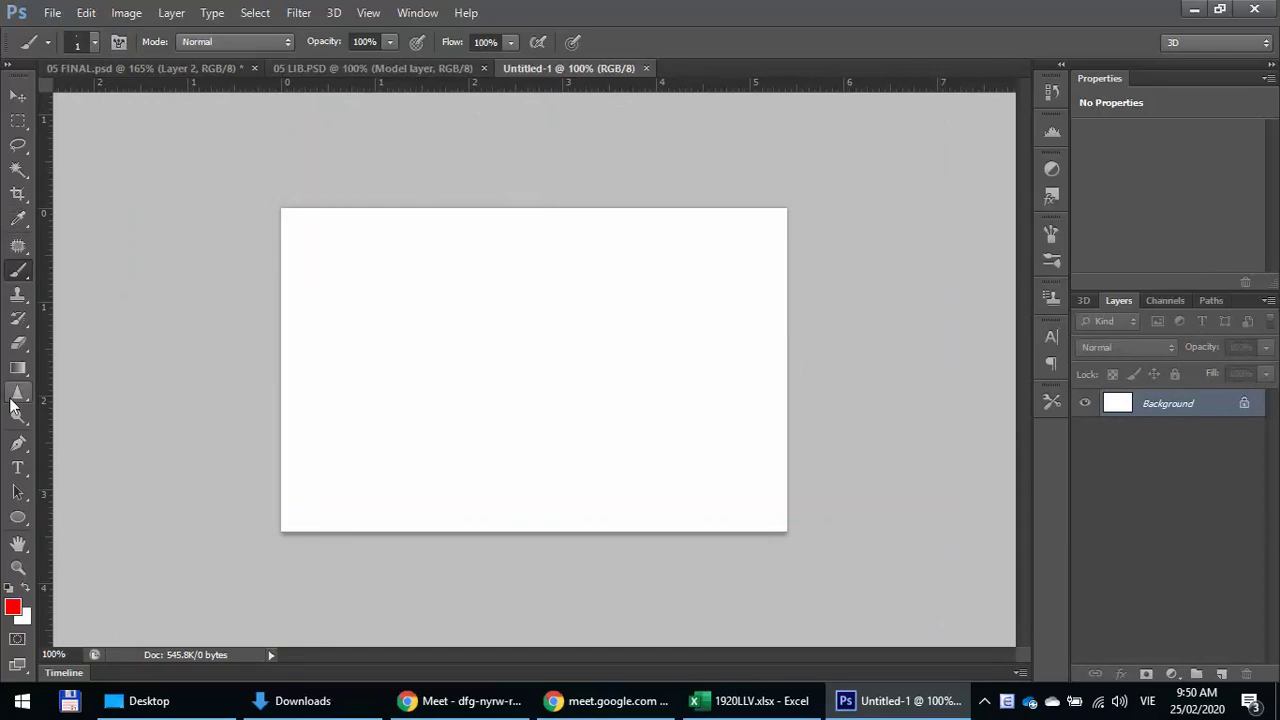
{"action": "left_click", "coordinate": [18, 444]}
{"action": "key", "text": "ctrl+0"}
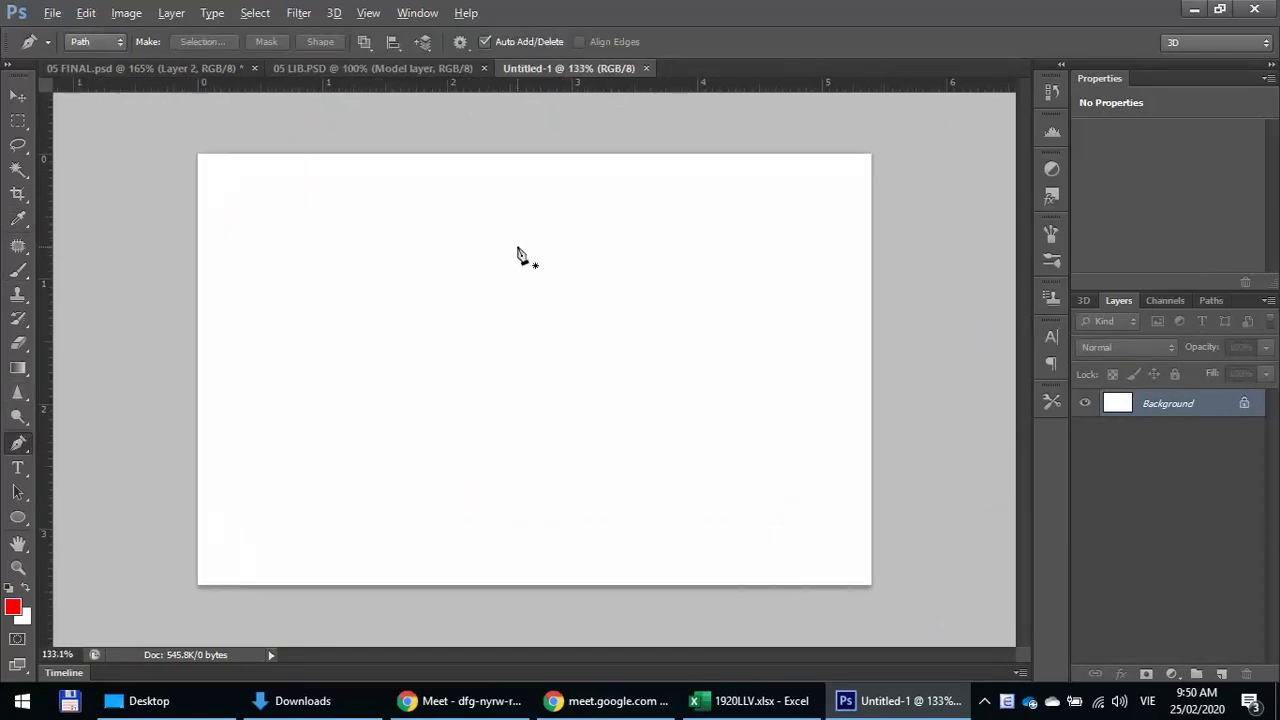
{"action": "left_click_drag", "start_coordinate": [455, 142], "coordinate": [472, 185]}
{"action": "left_click_drag", "start_coordinate": [583, 219], "coordinate": [644, 235]}
{"action": "left_click_drag", "start_coordinate": [676, 301], "coordinate": [694, 345]}
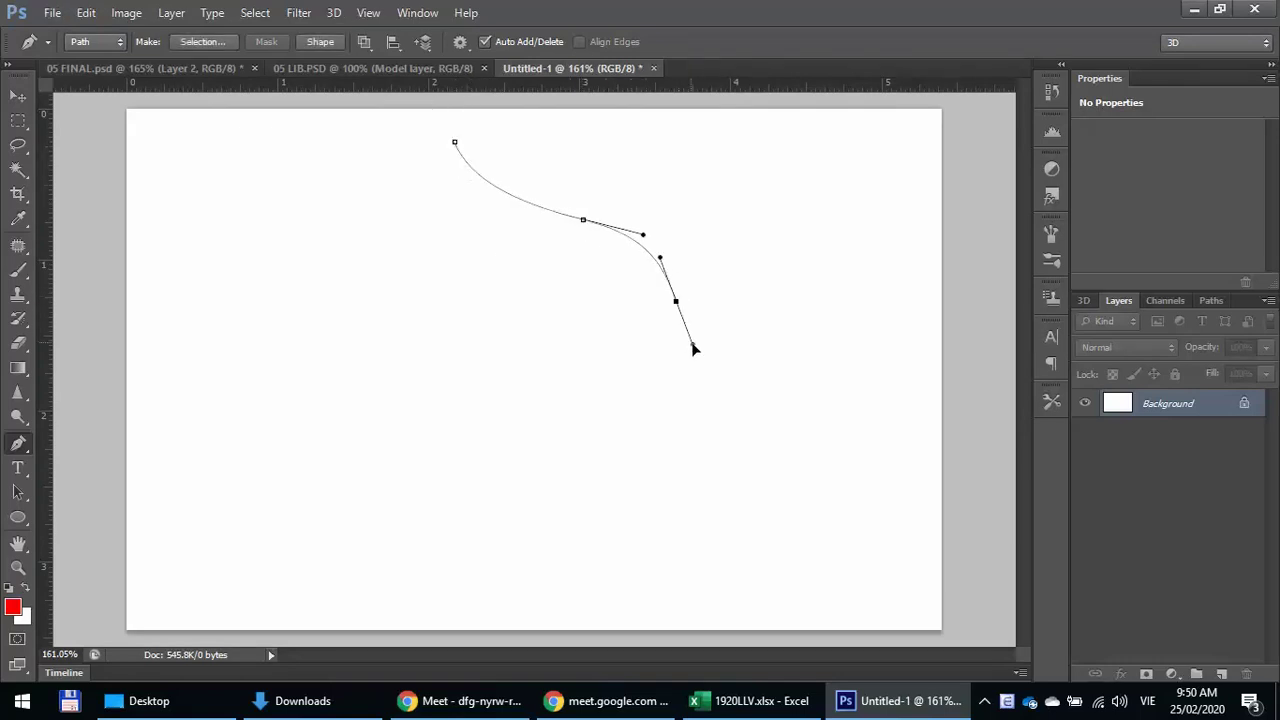
- Refine the S-shaped path by shifting its middle anchor point slightly and steepening the direction handles at both ends
{"action": "left_click", "coordinate": [456, 143], "text": "ctrl"}
{"action": "left_click_drag", "start_coordinate": [582, 223], "coordinate": [571, 229]}
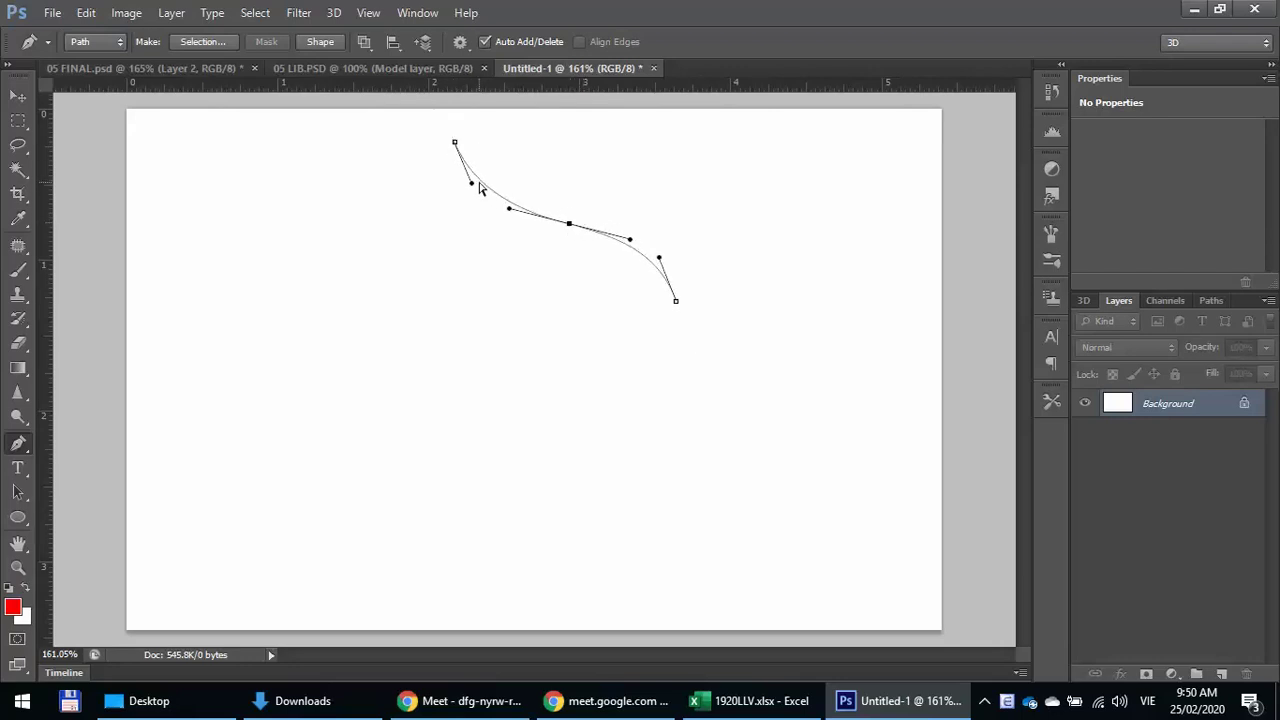
{"action": "left_click_drag", "start_coordinate": [471, 184], "coordinate": [465, 188]}
{"action": "left_click_drag", "start_coordinate": [666, 257], "coordinate": [664, 254]}
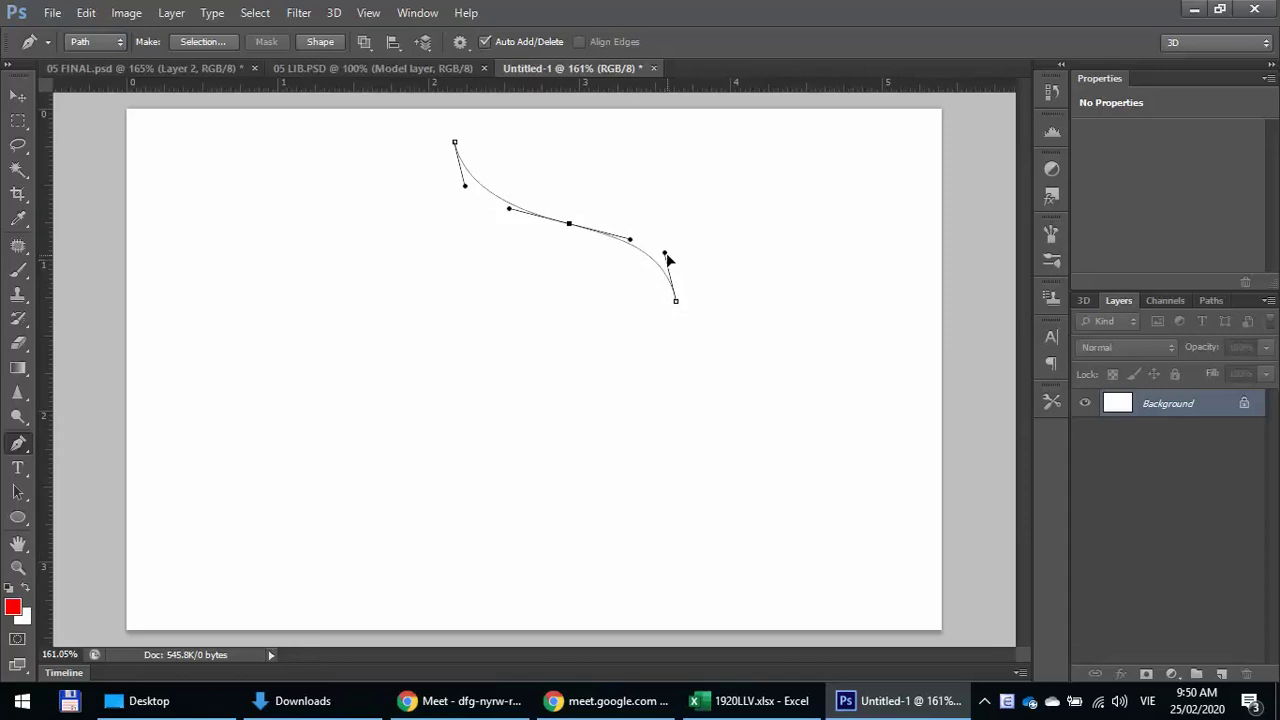
{"action": "left_click_drag", "start_coordinate": [572, 226], "coordinate": [567, 223]}
- Add a new layer and stroke the S-shaped path on it using the Brush, with Simulate Pressure off, and deselect the path
{"action": "left_click", "coordinate": [1222, 674]}
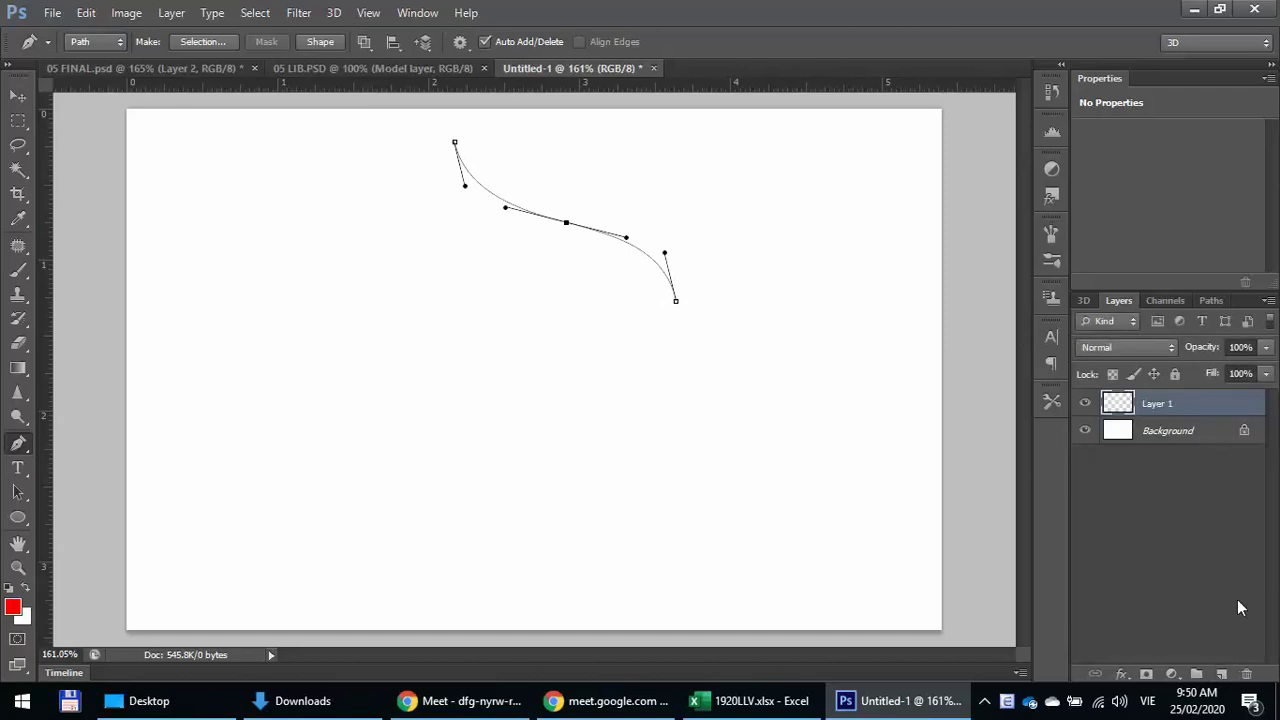
{"action": "left_click", "coordinate": [20, 271]}
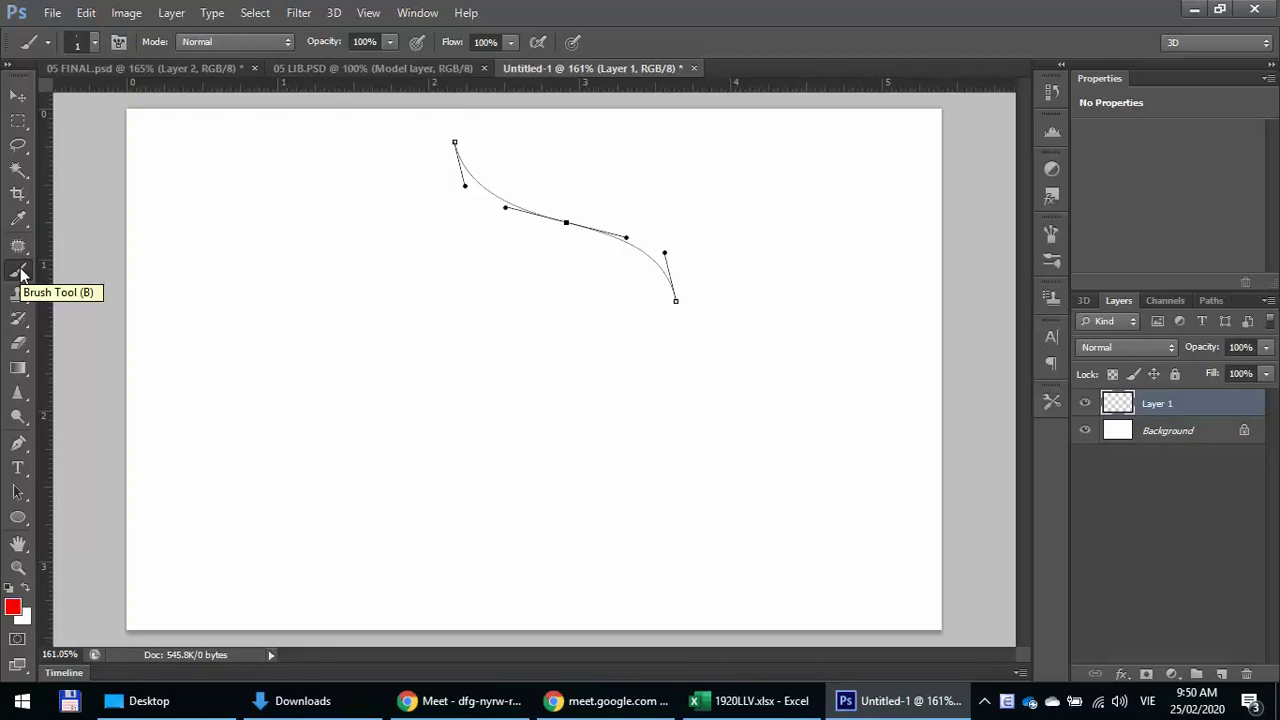
{"action": "left_click", "coordinate": [1207, 300]}
{"action": "right_click", "coordinate": [1153, 322]}
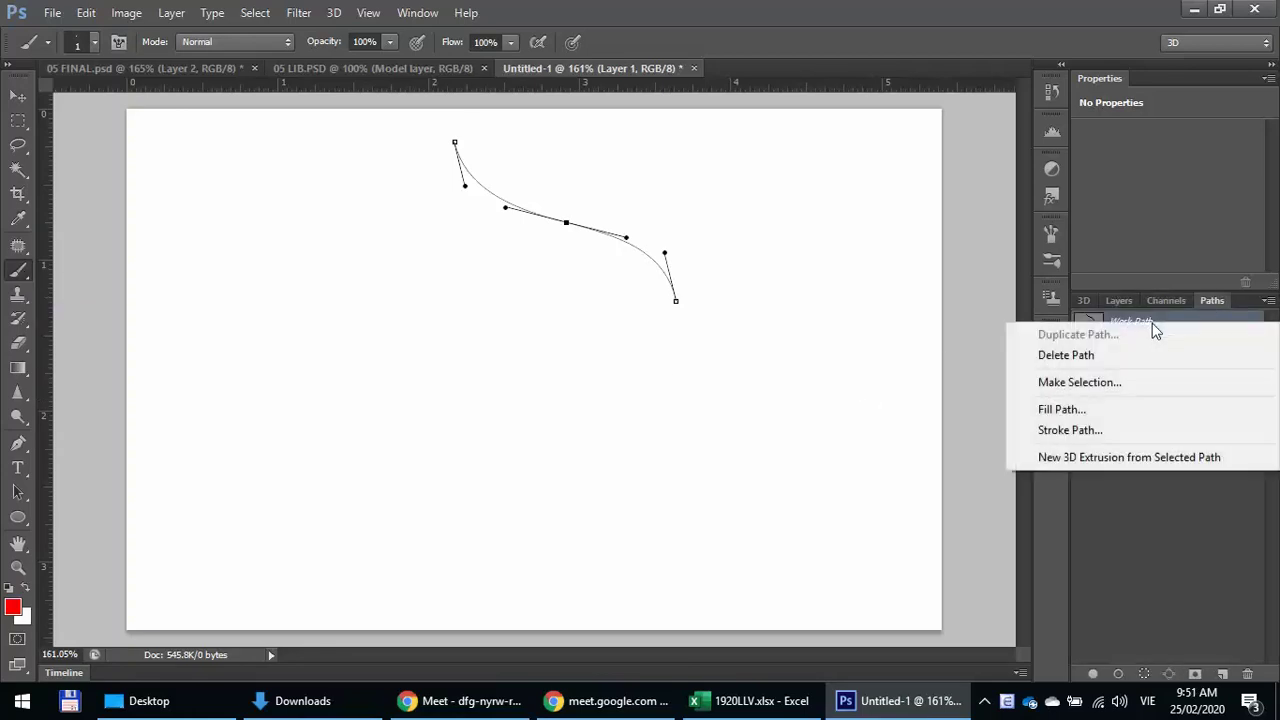
{"action": "left_click", "coordinate": [1094, 430]}
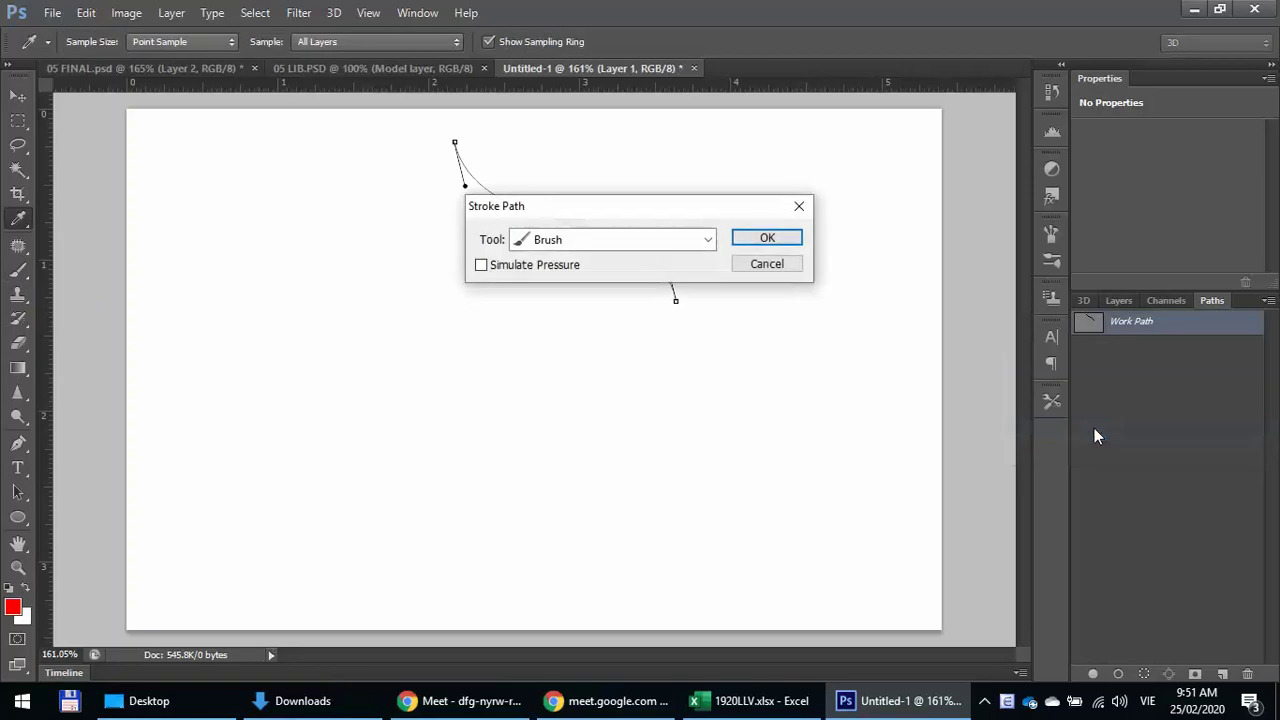
{"action": "left_click", "coordinate": [762, 237]}
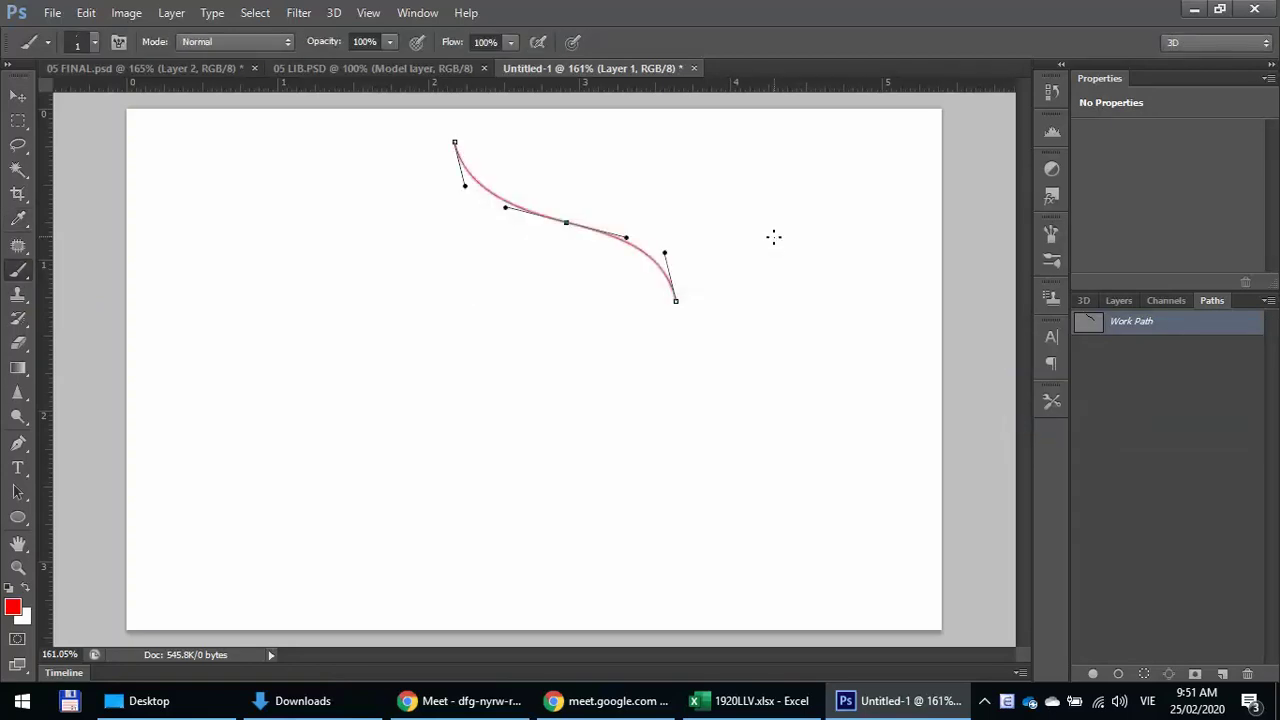
{"action": "left_click", "coordinate": [1164, 515]}
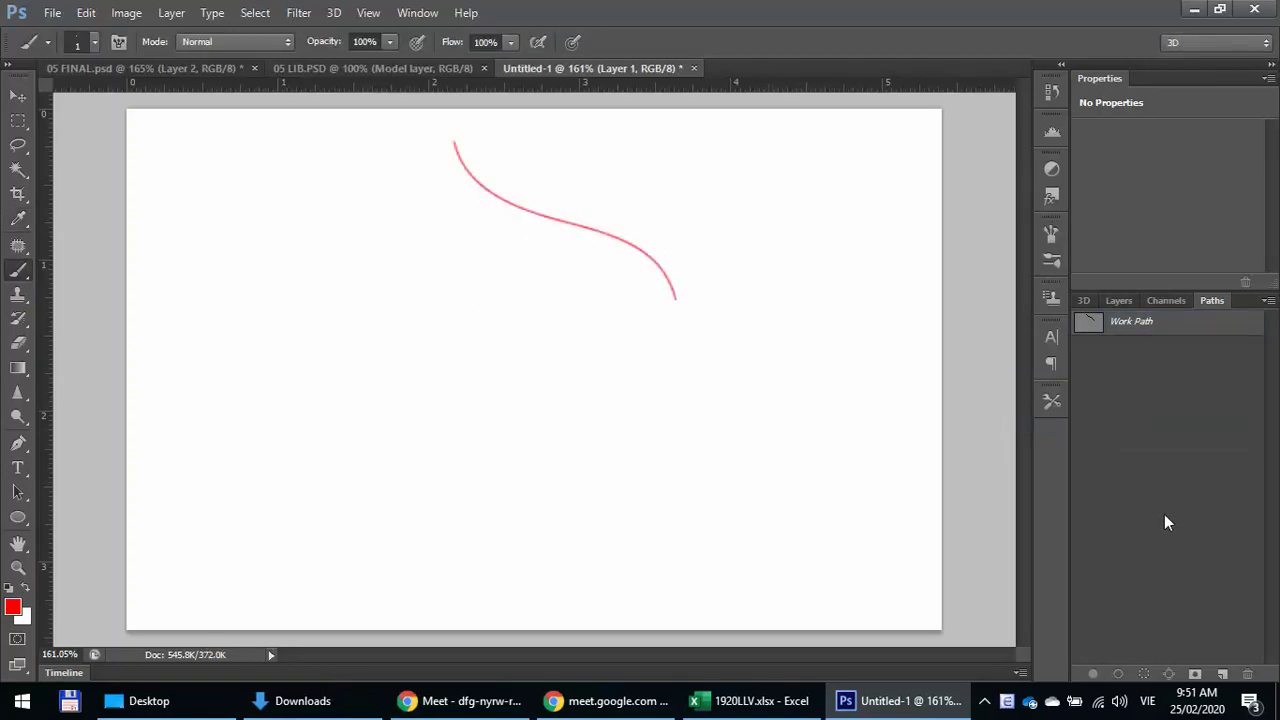
{"action": "left_click", "coordinate": [1133, 302]}
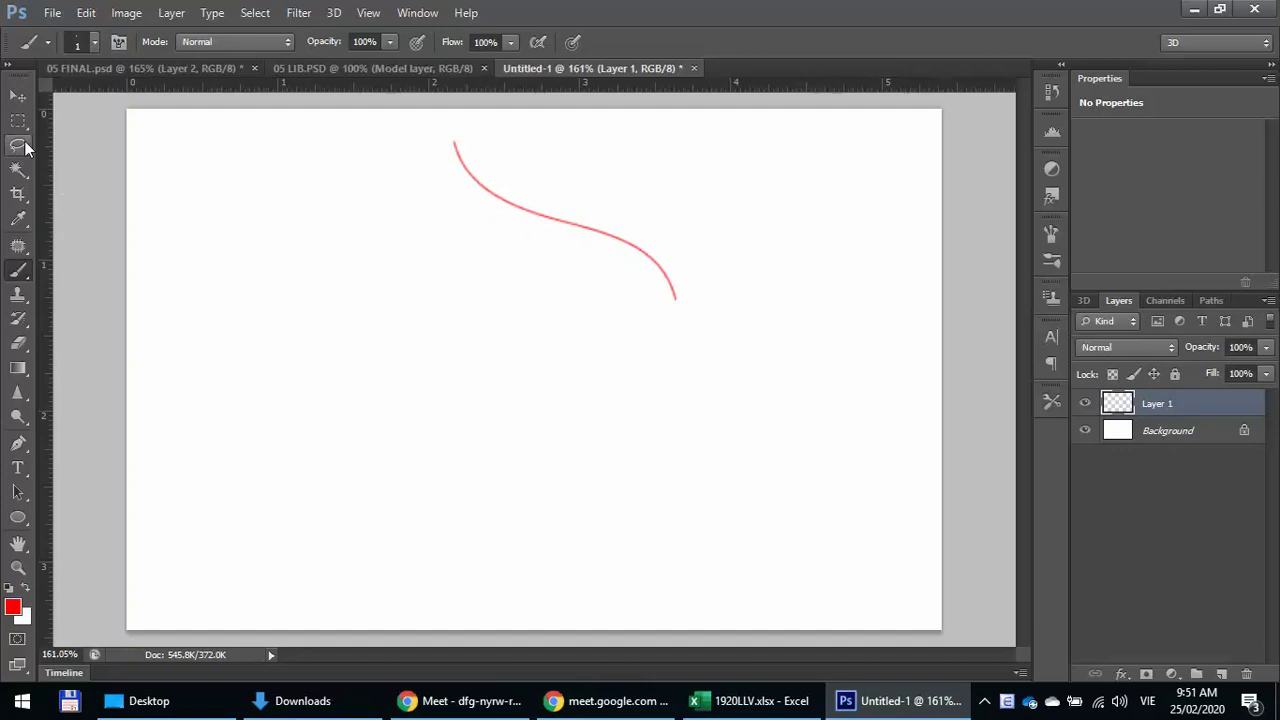
- Duplicate the red line five times toward the upper right and distribute the six line layers evenly by their top edges
{"action": "left_click", "coordinate": [17, 96]}
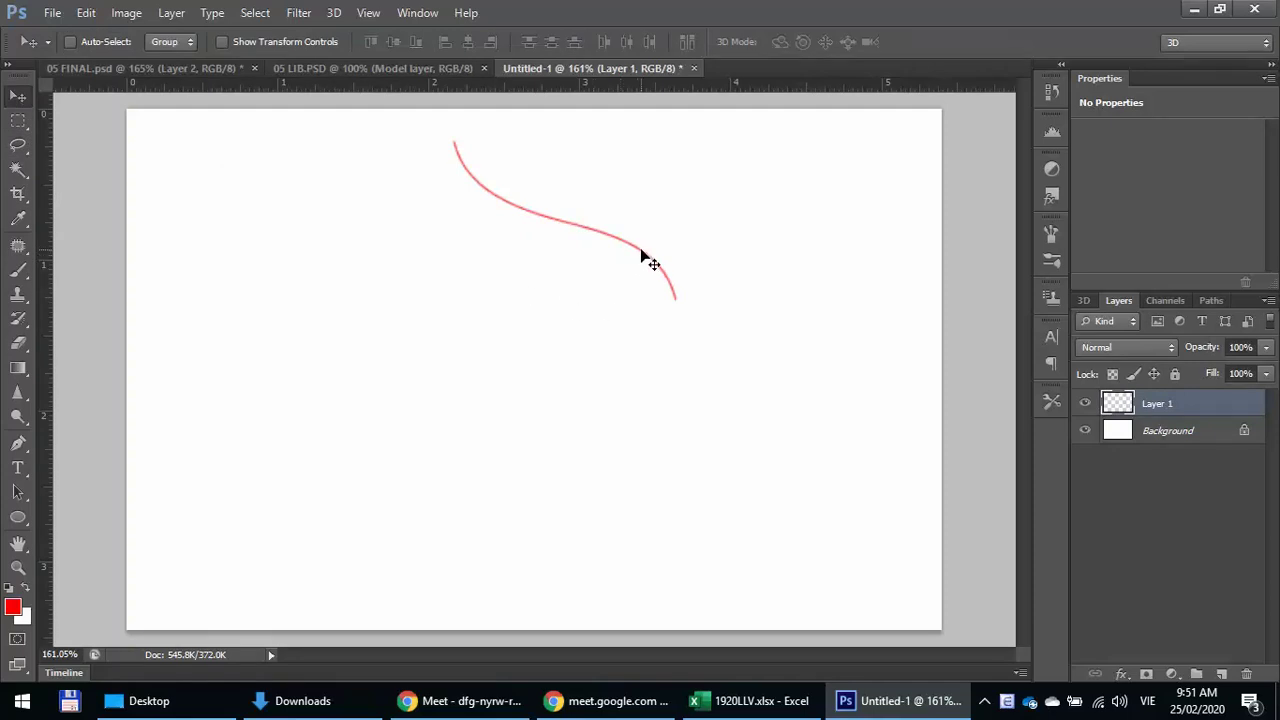
{"action": "left_click_drag", "start_coordinate": [640, 247], "coordinate": [690, 181]}
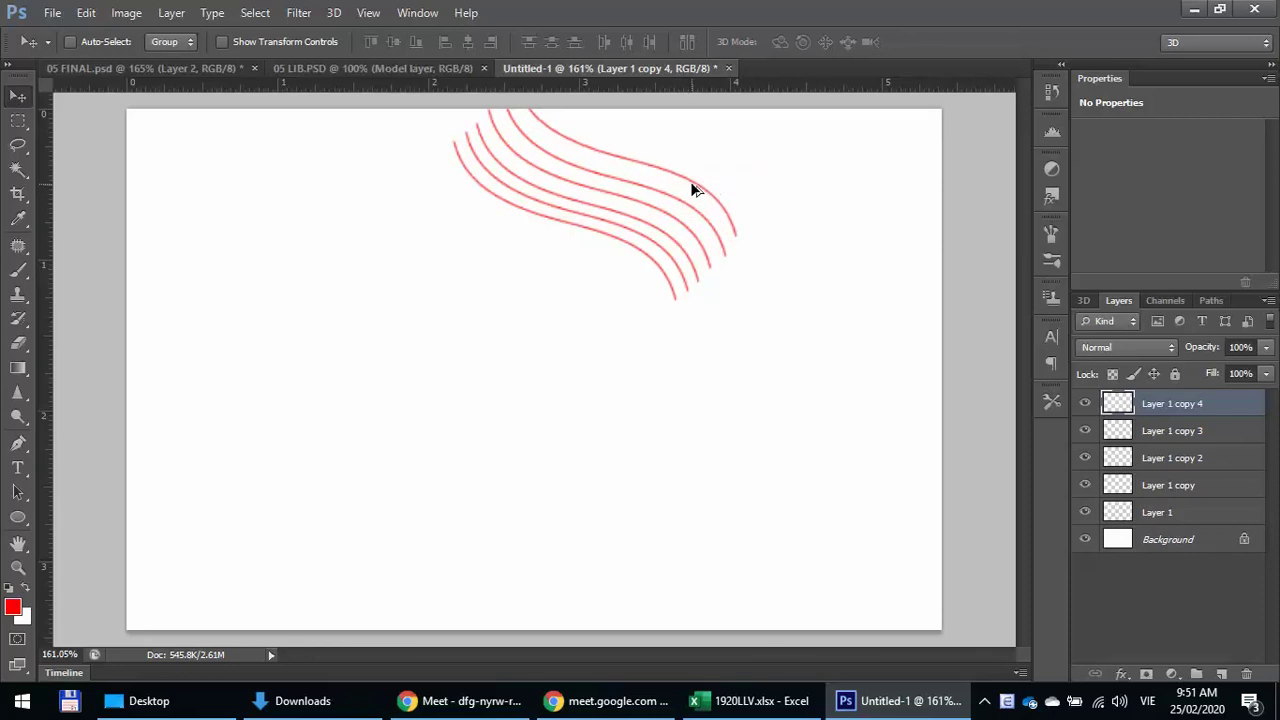
{"action": "left_click", "coordinate": [1157, 541], "text": "shift"}
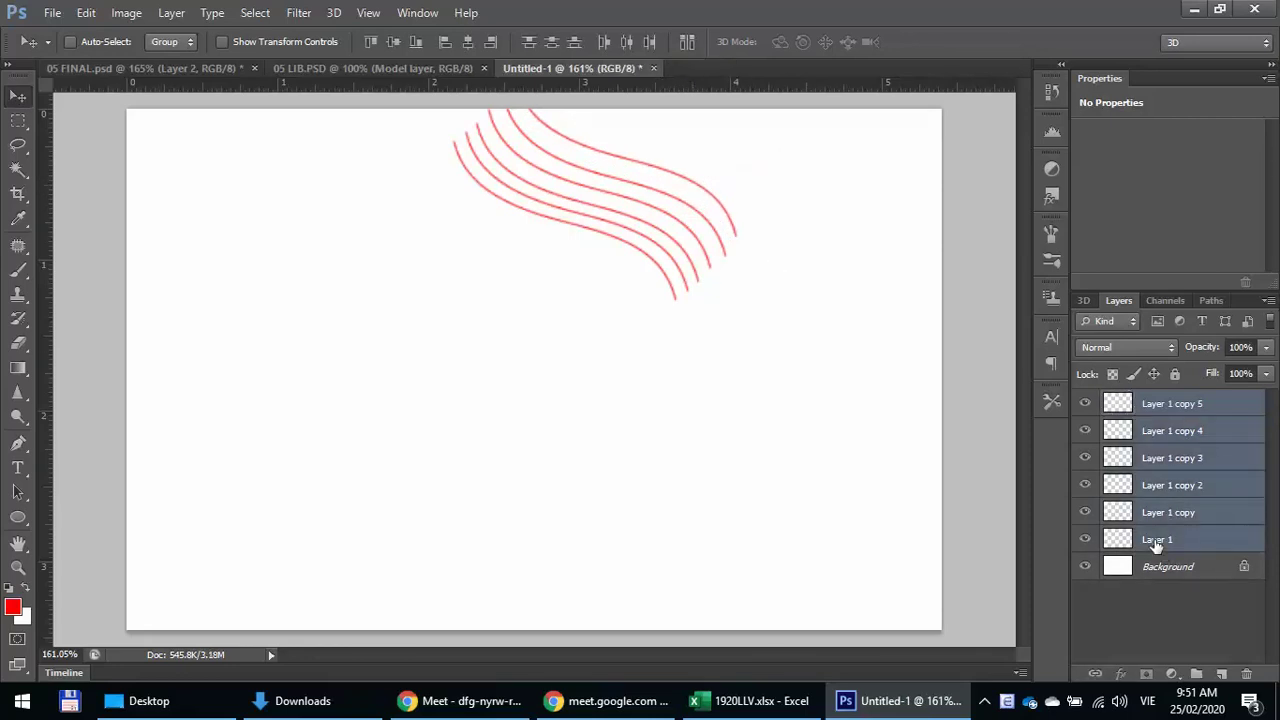
{"action": "left_click", "coordinate": [529, 47]}
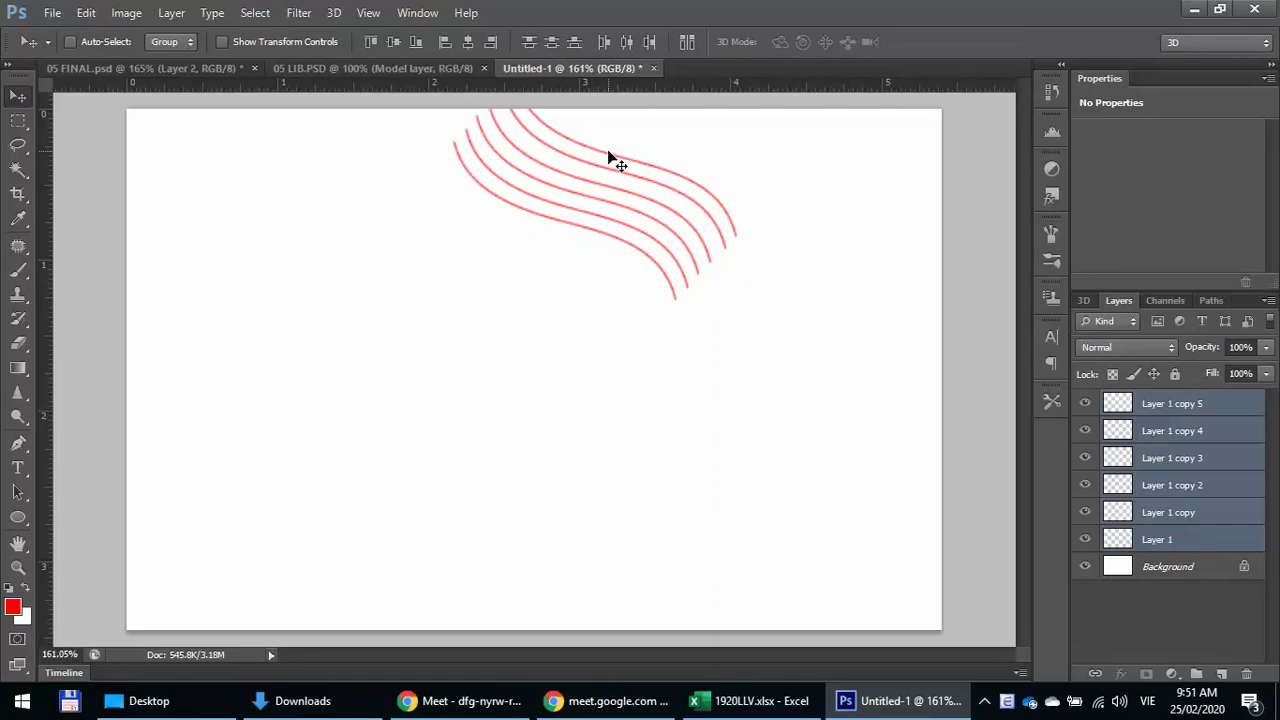
{"action": "left_click", "coordinate": [1192, 619]}
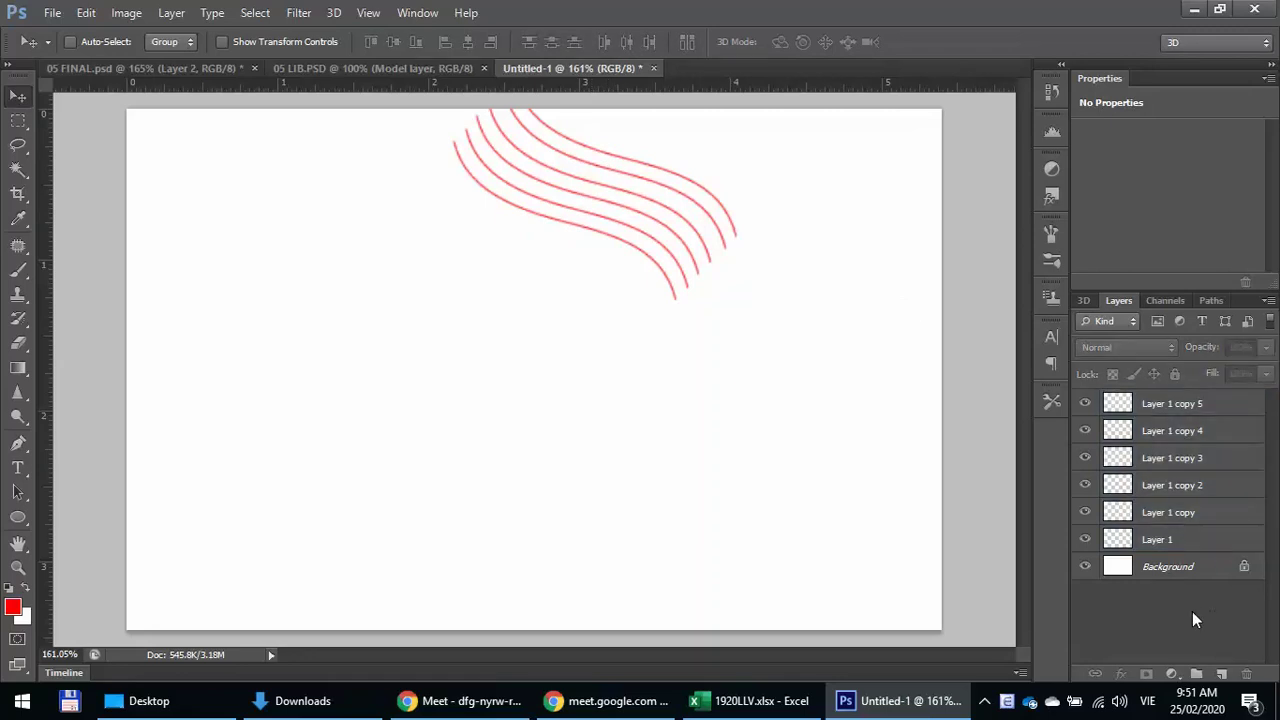
- Switch to 05 FINAL.psd and turn Layer 1 off and on to examine the water background
{"action": "left_click", "coordinate": [319, 70]}
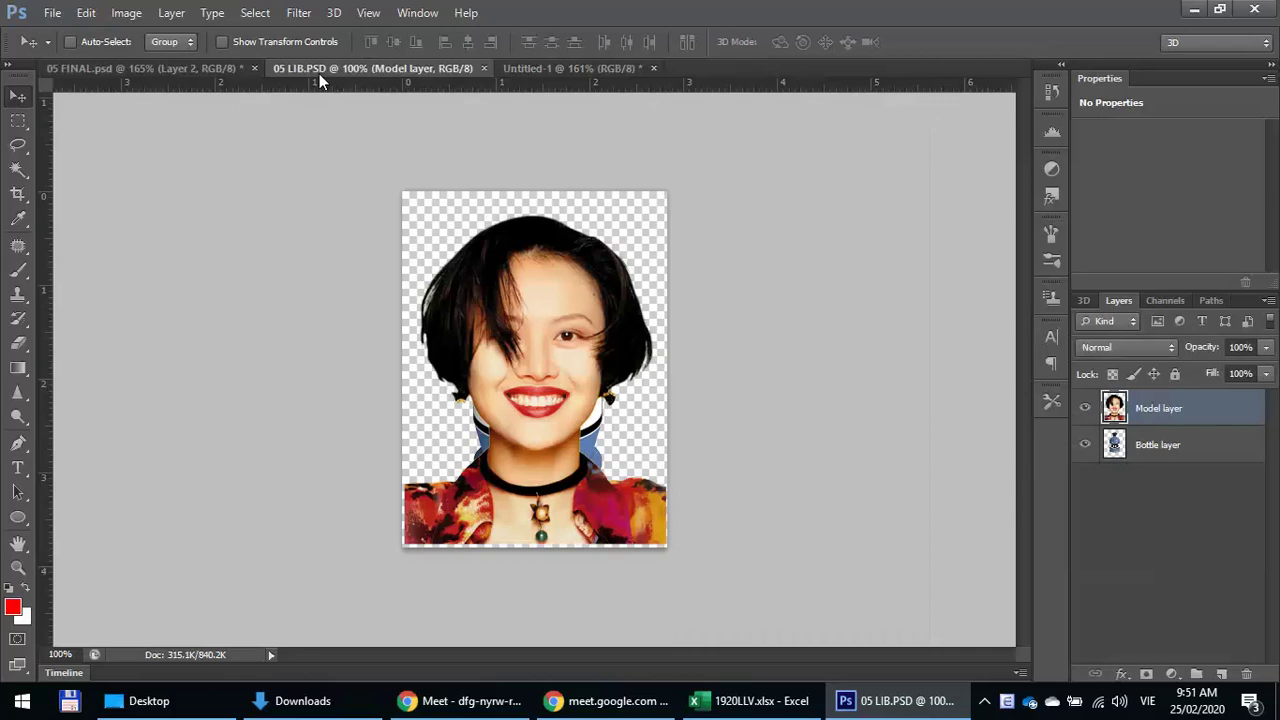
{"action": "left_click", "coordinate": [179, 66]}
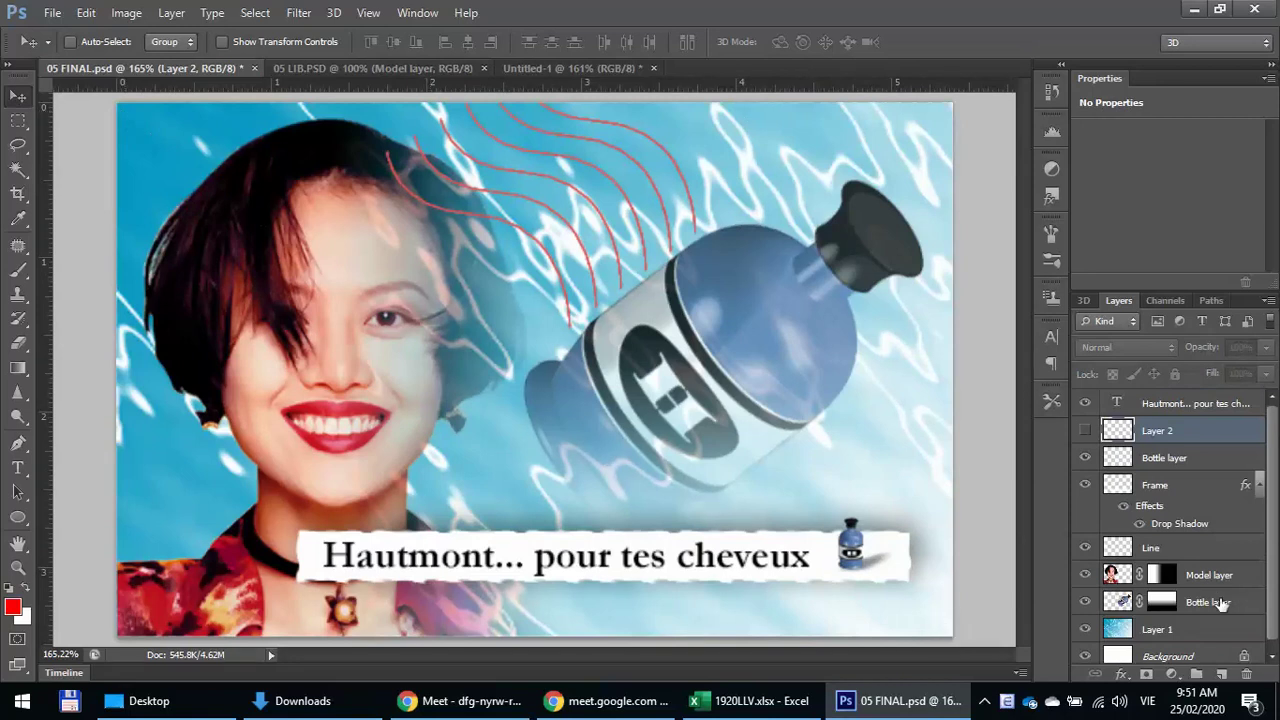
{"action": "scroll", "coordinate": [1222, 605], "scroll_direction": "down", "scroll_amount": 1}
{"action": "left_click", "coordinate": [1155, 624]}
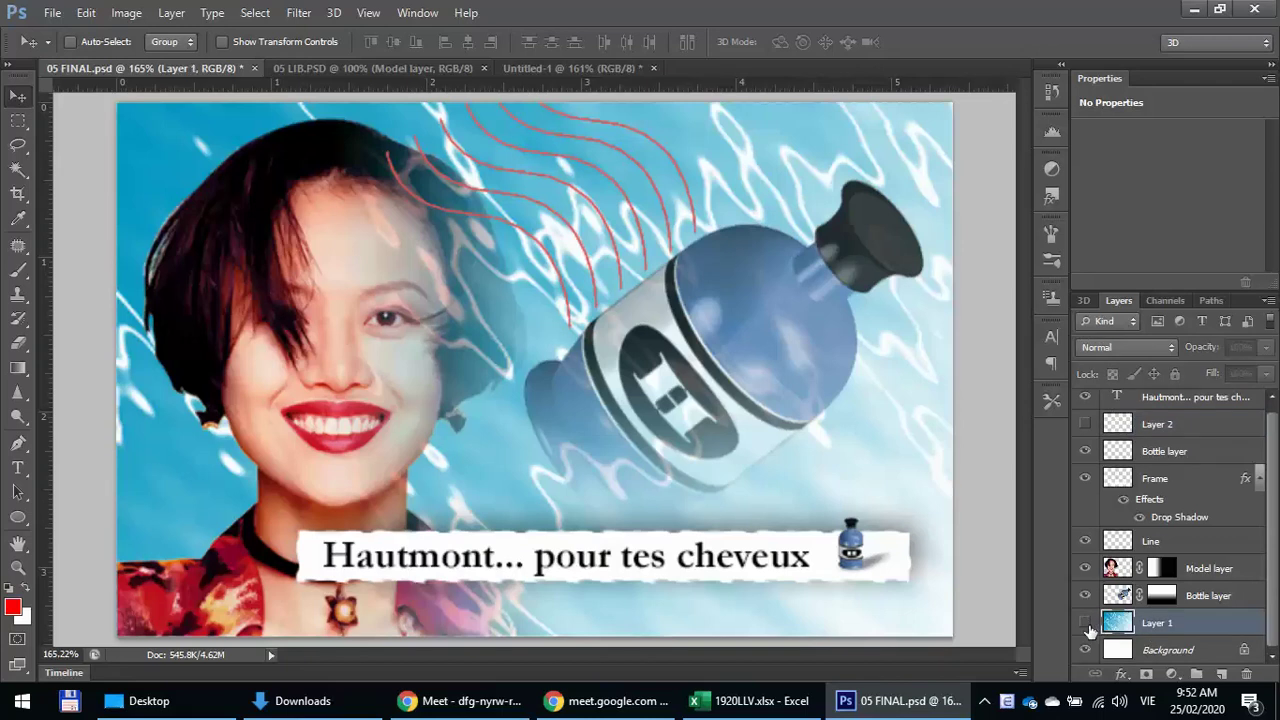
{"action": "left_click", "coordinate": [1086, 623]}
{"action": "left_click", "coordinate": [1085, 623]}
- Hide both Bottle layers, the Model layer, Line, Frame and the Hautmont text layer so only the background artwork shows
{"action": "left_click", "coordinate": [1085, 595]}
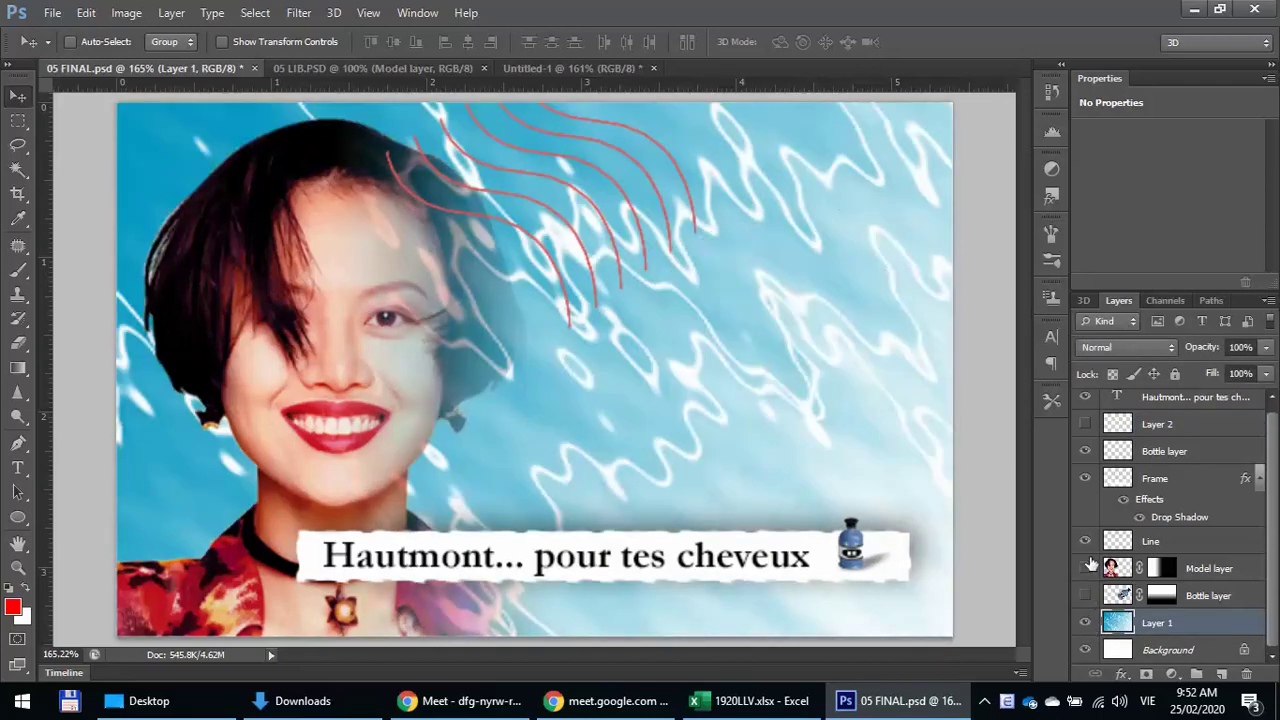
{"action": "left_click", "coordinate": [1085, 568]}
{"action": "left_click", "coordinate": [1085, 541]}
{"action": "left_click", "coordinate": [1085, 478]}
{"action": "left_click", "coordinate": [1085, 451]}
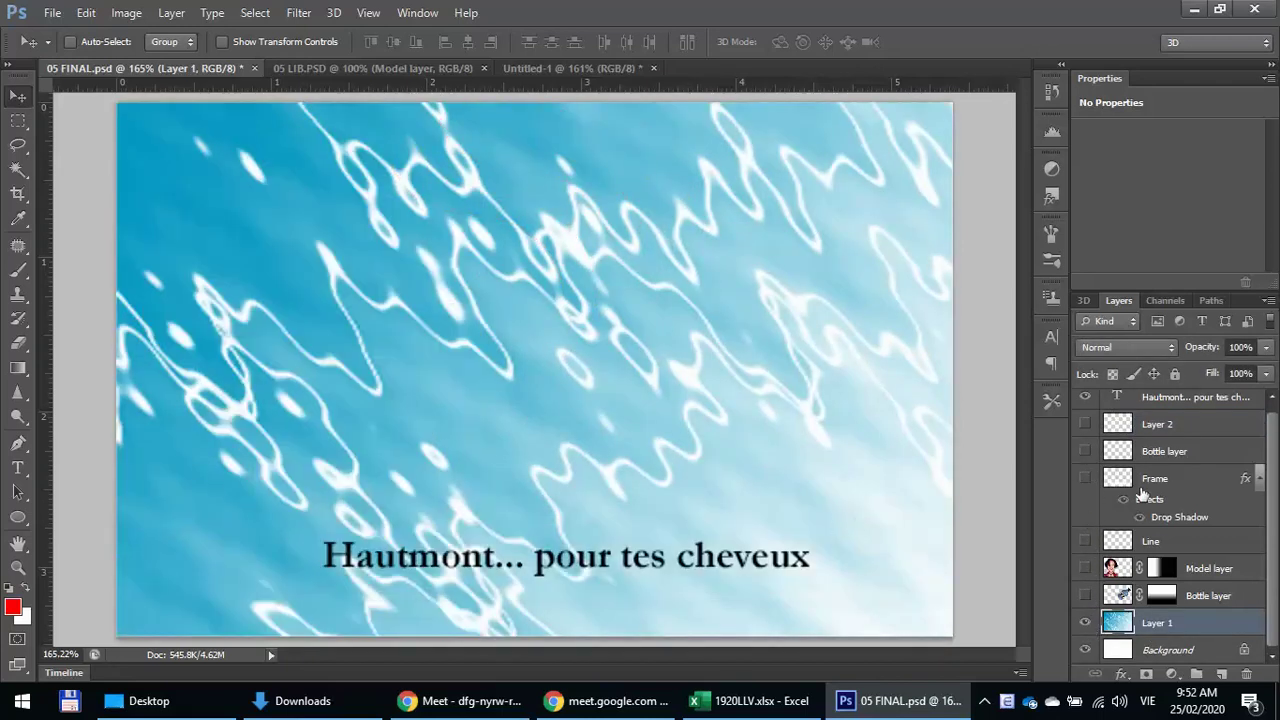
{"action": "scroll", "coordinate": [1215, 583], "scroll_direction": "up", "scroll_amount": 1}
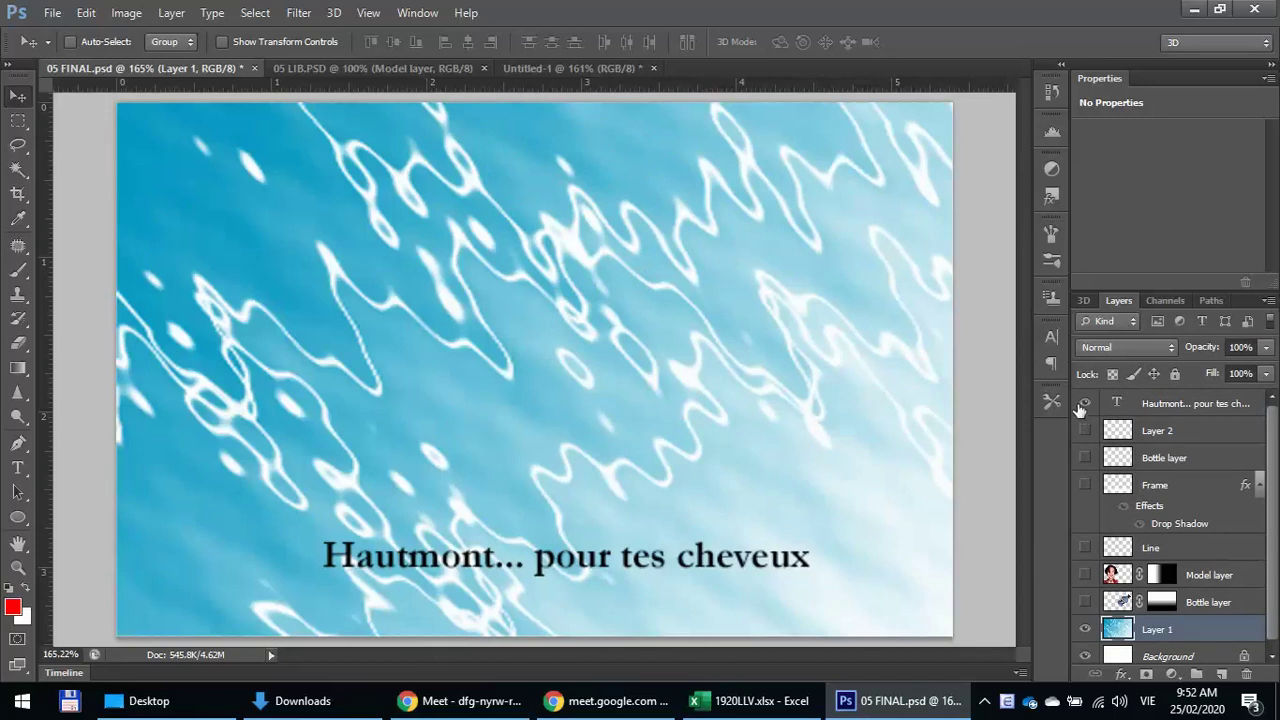
{"action": "left_click", "coordinate": [1085, 403]}
- Turn Layer 1 off and on once more, and sample the blue at the image's top-left corner as the foreground color
{"action": "scroll", "coordinate": [1240, 615], "scroll_direction": "down", "scroll_amount": 1}
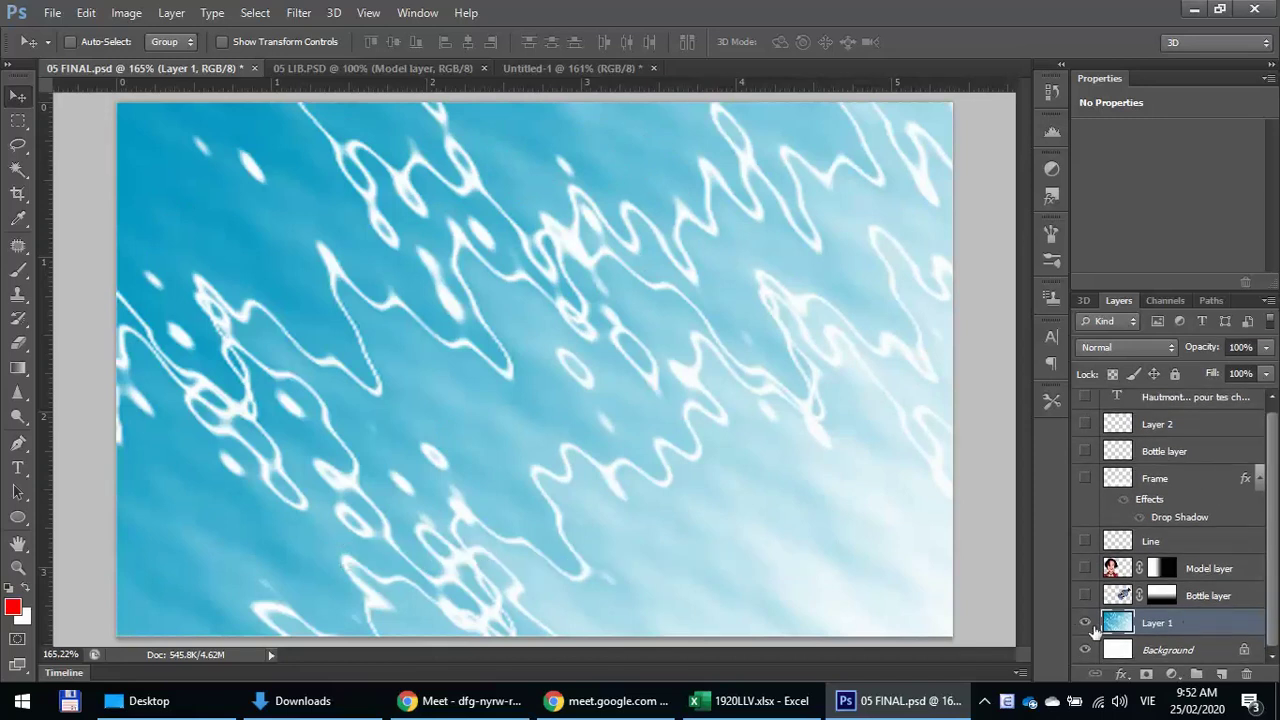
{"action": "left_click", "coordinate": [1085, 623]}
{"action": "left_click", "coordinate": [1085, 623]}
{"action": "left_click", "coordinate": [18, 219]}
{"action": "left_click", "coordinate": [125, 106]}
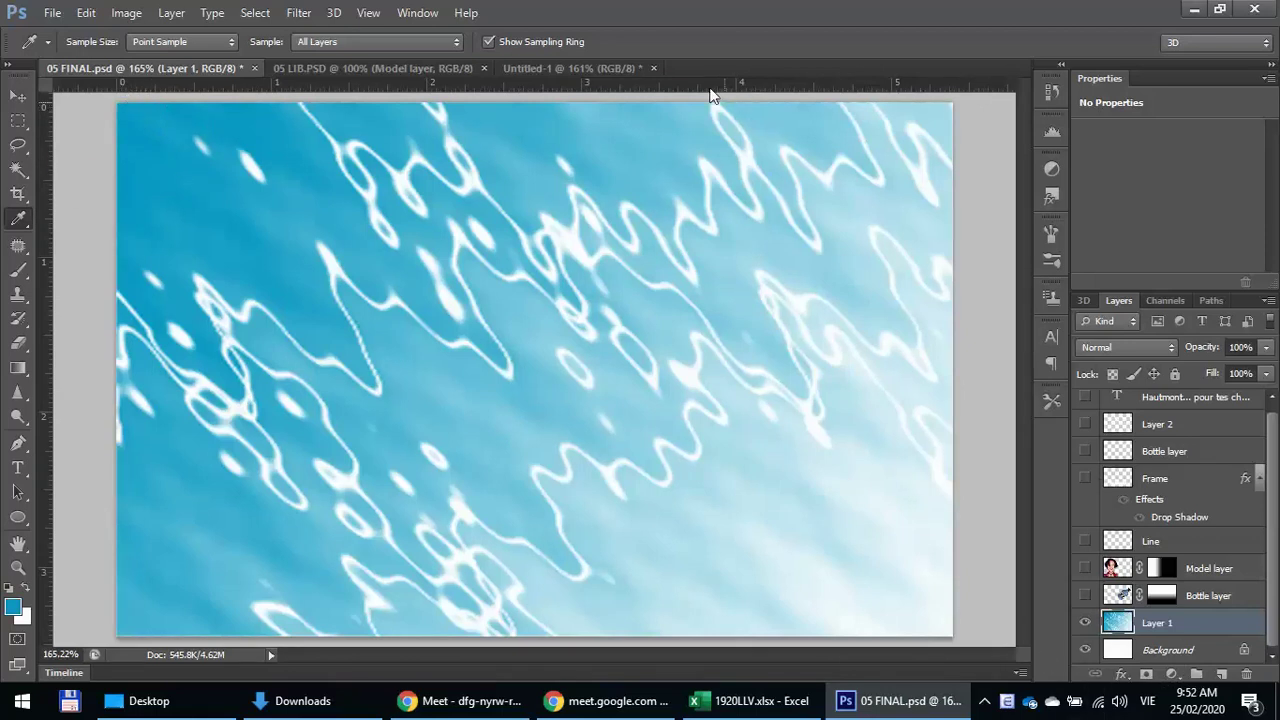
- Return to Untitled-1, create a new layer group and move it to the very top of the layer stack
{"action": "left_click", "coordinate": [517, 70]}
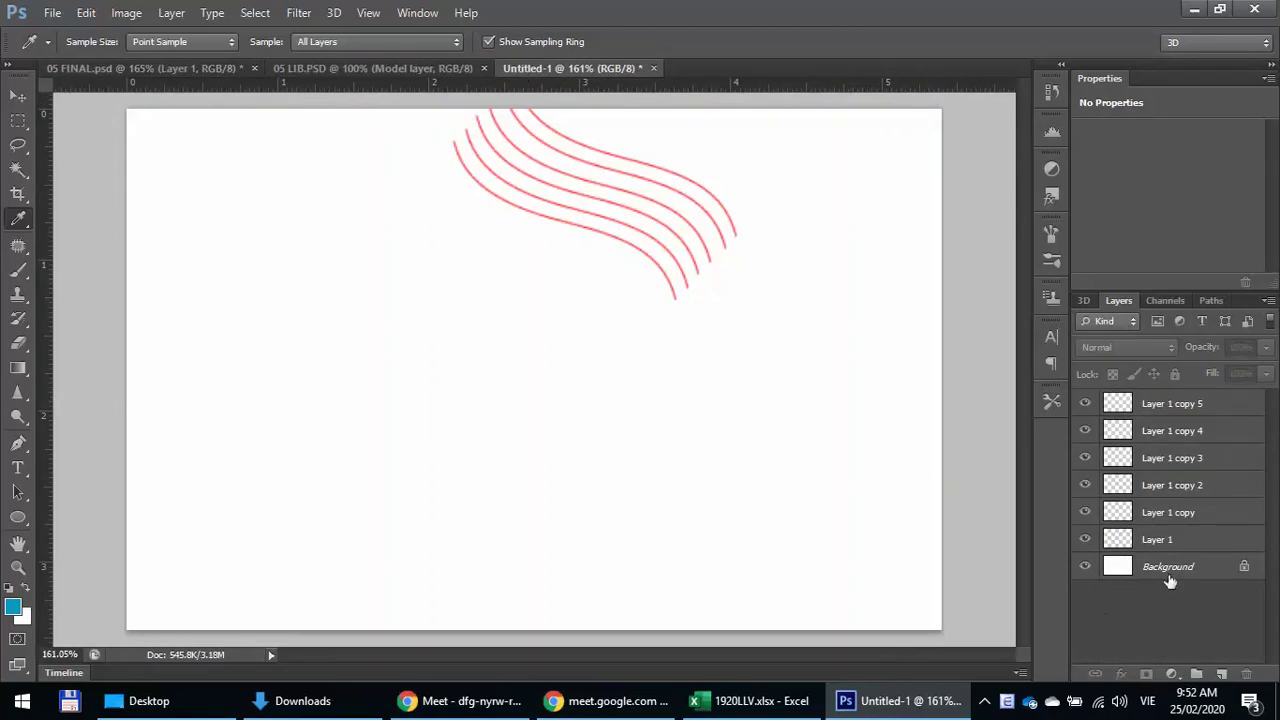
{"action": "left_click", "coordinate": [1172, 566]}
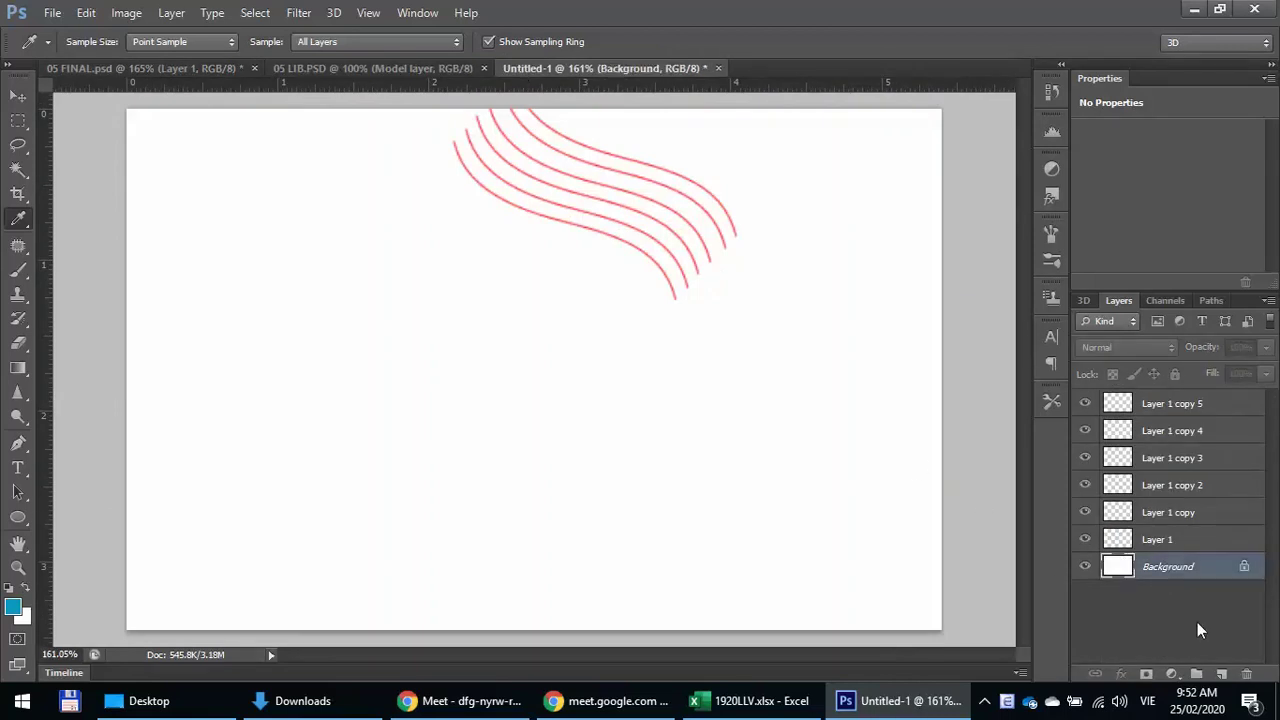
{"action": "left_click", "coordinate": [1189, 538]}
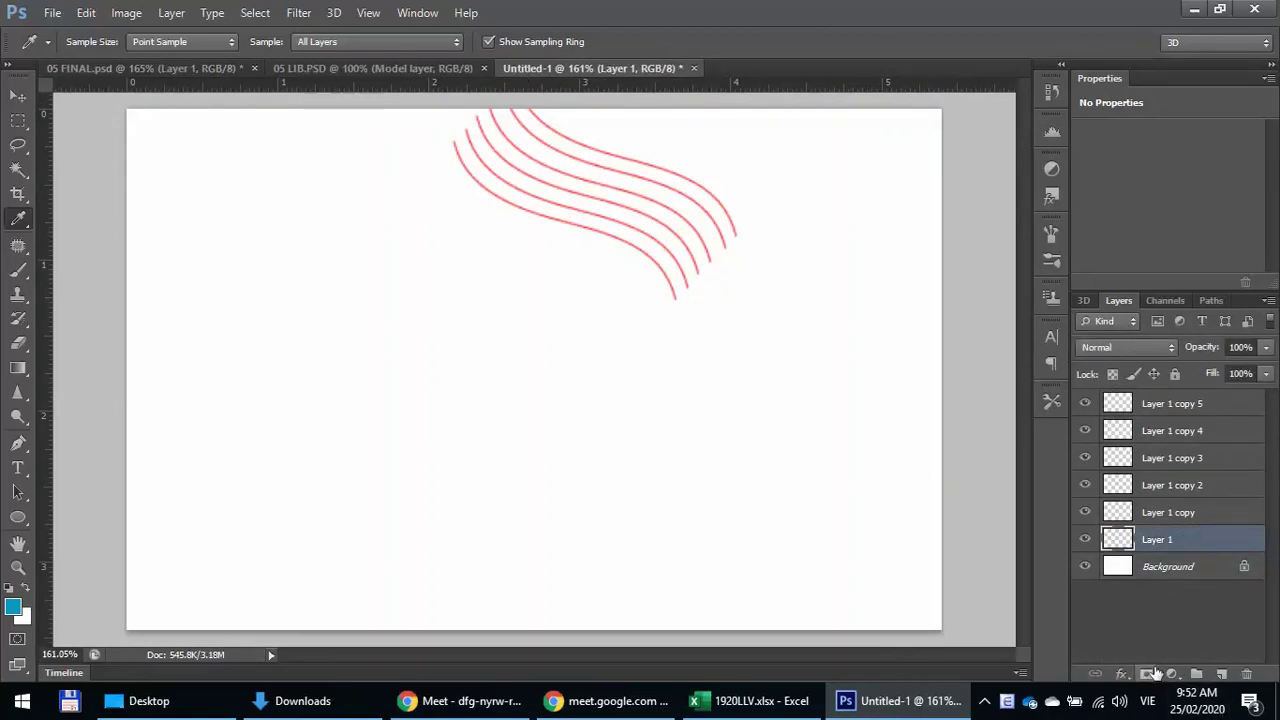
{"action": "left_click", "coordinate": [1196, 675]}
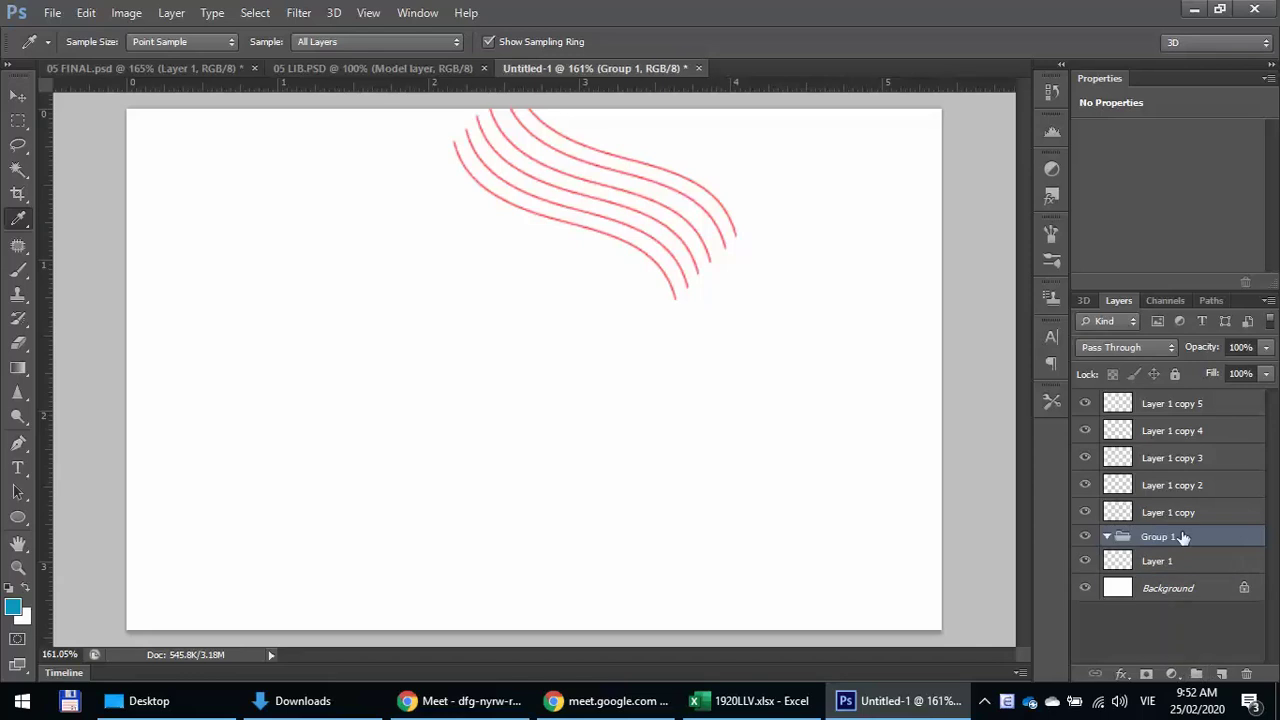
{"action": "left_click_drag", "start_coordinate": [1157, 543], "coordinate": [1164, 390]}
- Move all six red line layers, from Layer 1 copy 5 down to Layer 1, into Group 1 and collapse the group
{"action": "left_click", "coordinate": [1166, 425]}
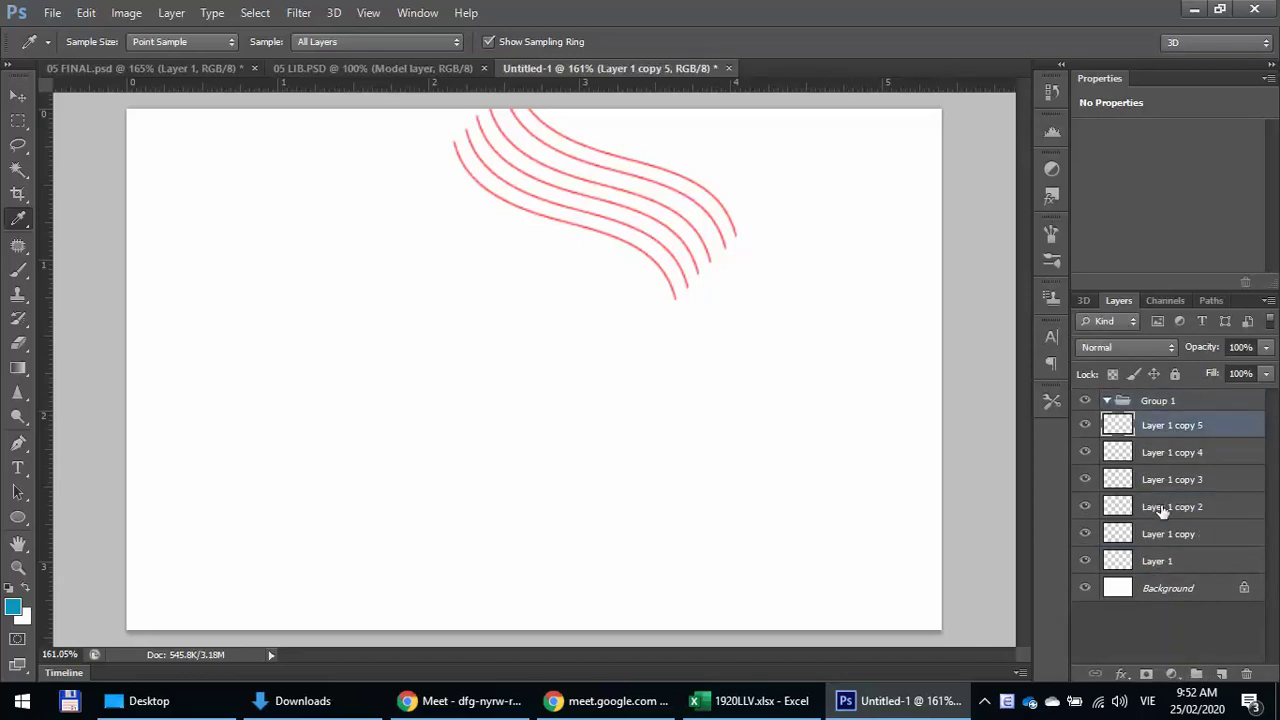
{"action": "left_click", "coordinate": [1155, 561], "text": "shift"}
{"action": "left_click_drag", "start_coordinate": [1160, 425], "coordinate": [1118, 405]}
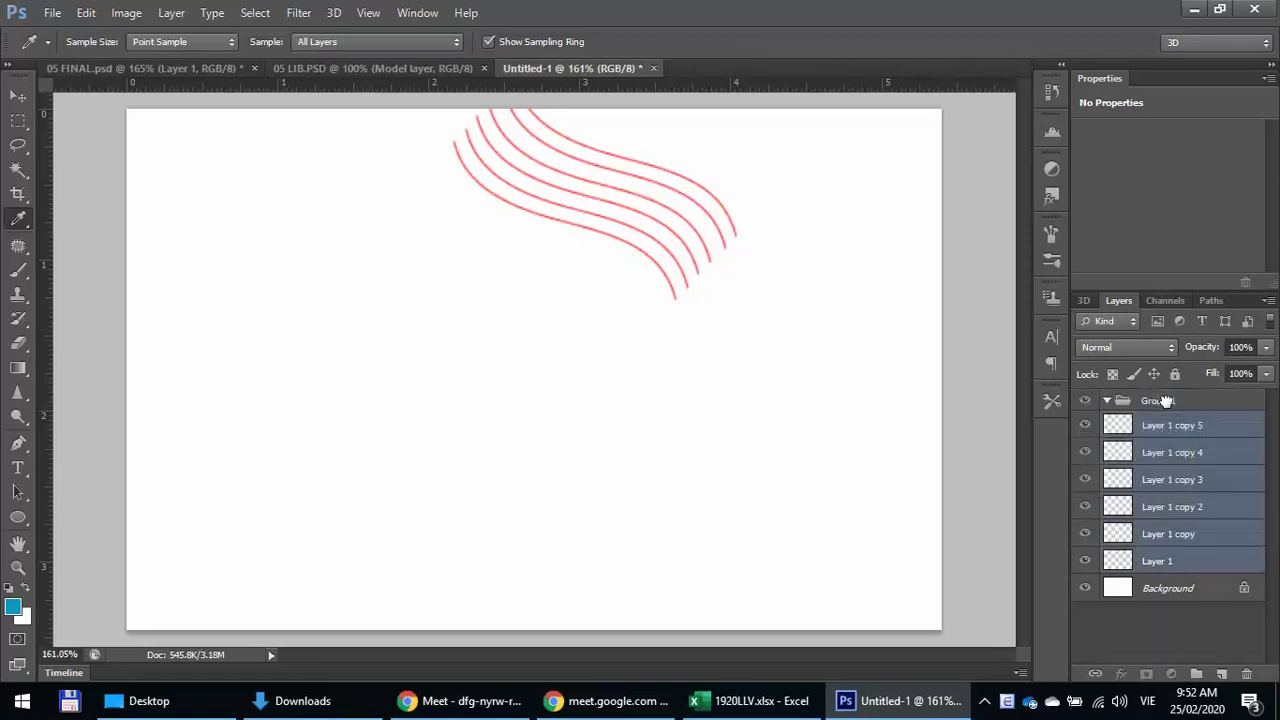
{"action": "left_click", "coordinate": [1107, 401]}
{"action": "left_click", "coordinate": [1155, 530]}
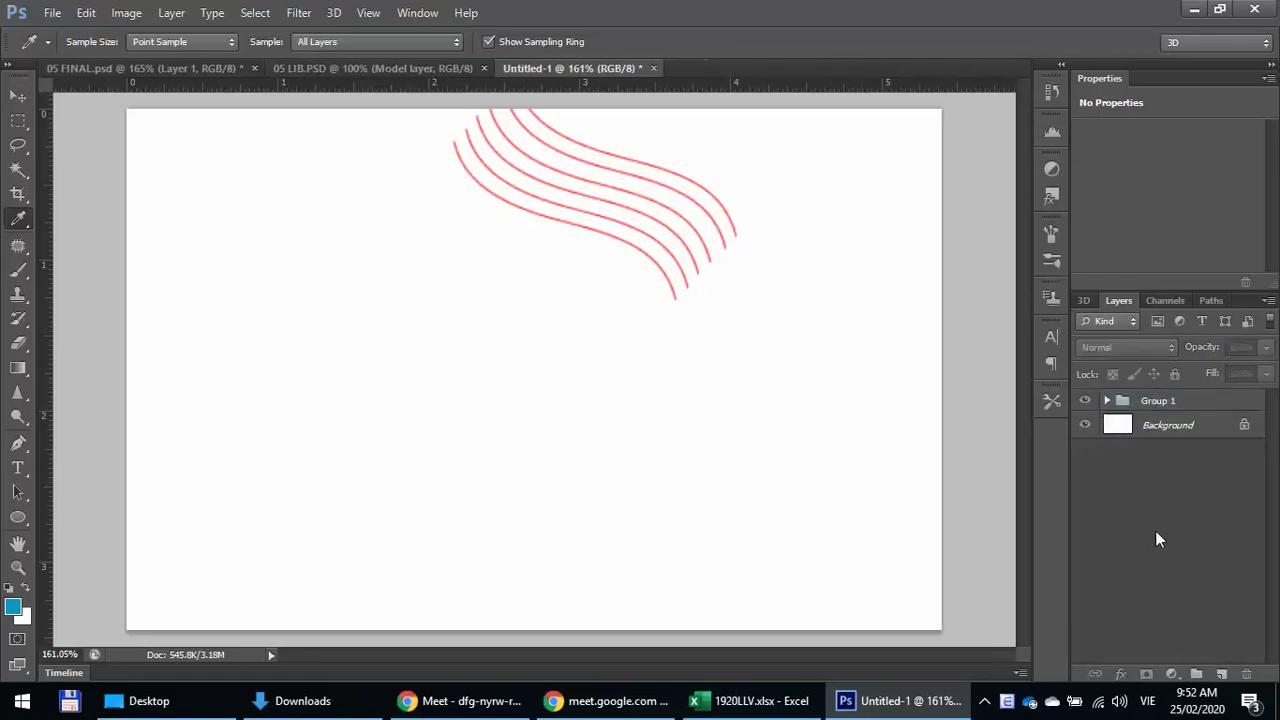
- Add a new layer above Background and fill it with a linear blue-to-white gradient from the upper-left to the lower-right canvas corner
{"action": "left_click", "coordinate": [1166, 425]}
{"action": "left_click", "coordinate": [1222, 674]}
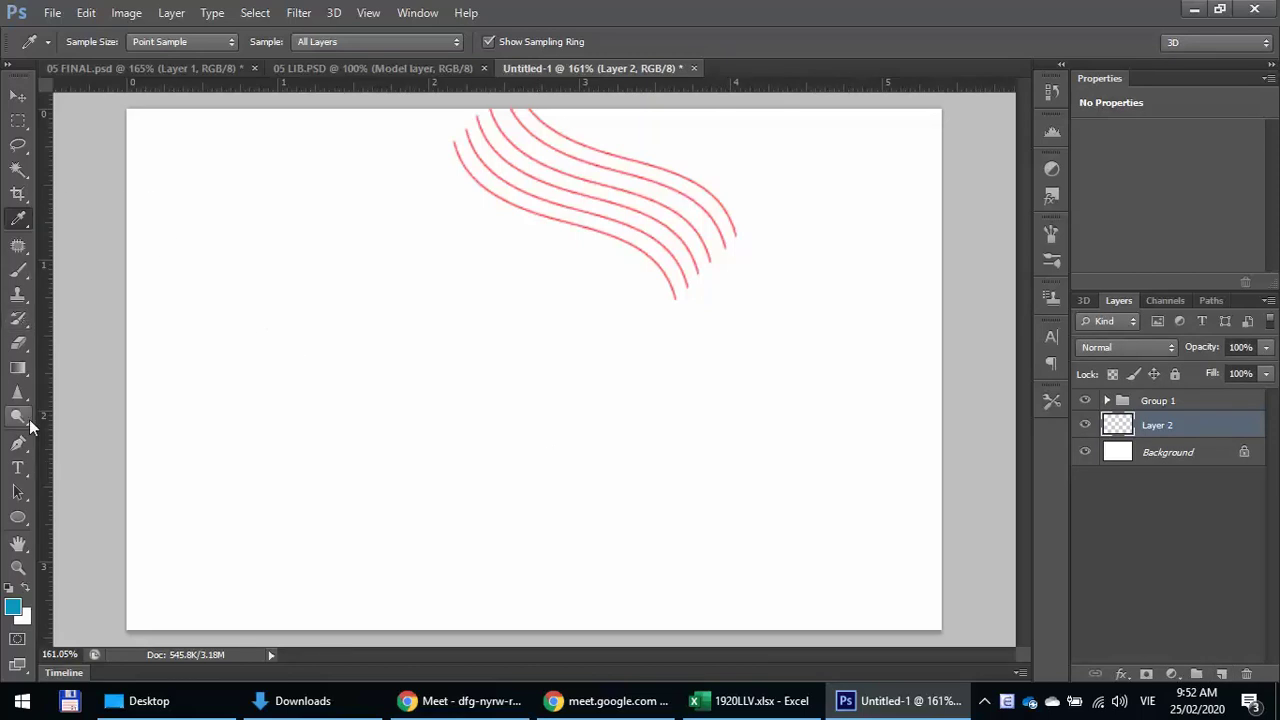
{"action": "left_click", "coordinate": [18, 368]}
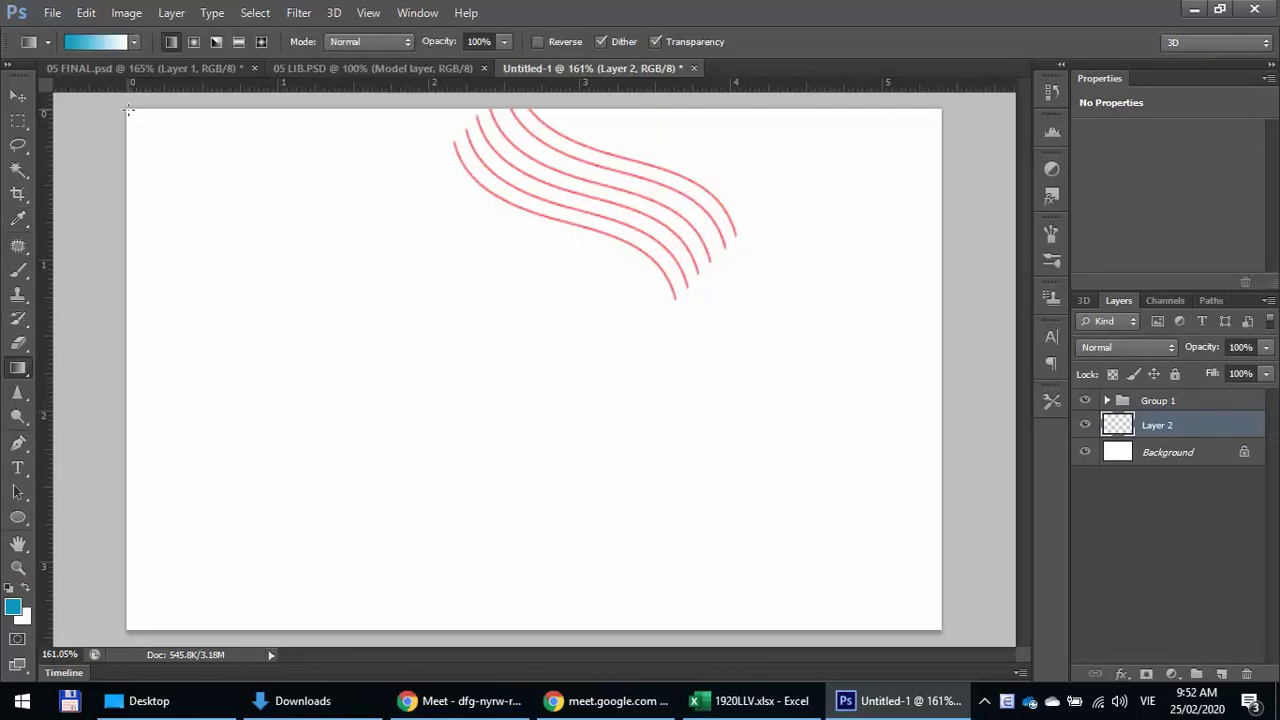
{"action": "left_click_drag", "start_coordinate": [128, 110], "coordinate": [929, 623]}
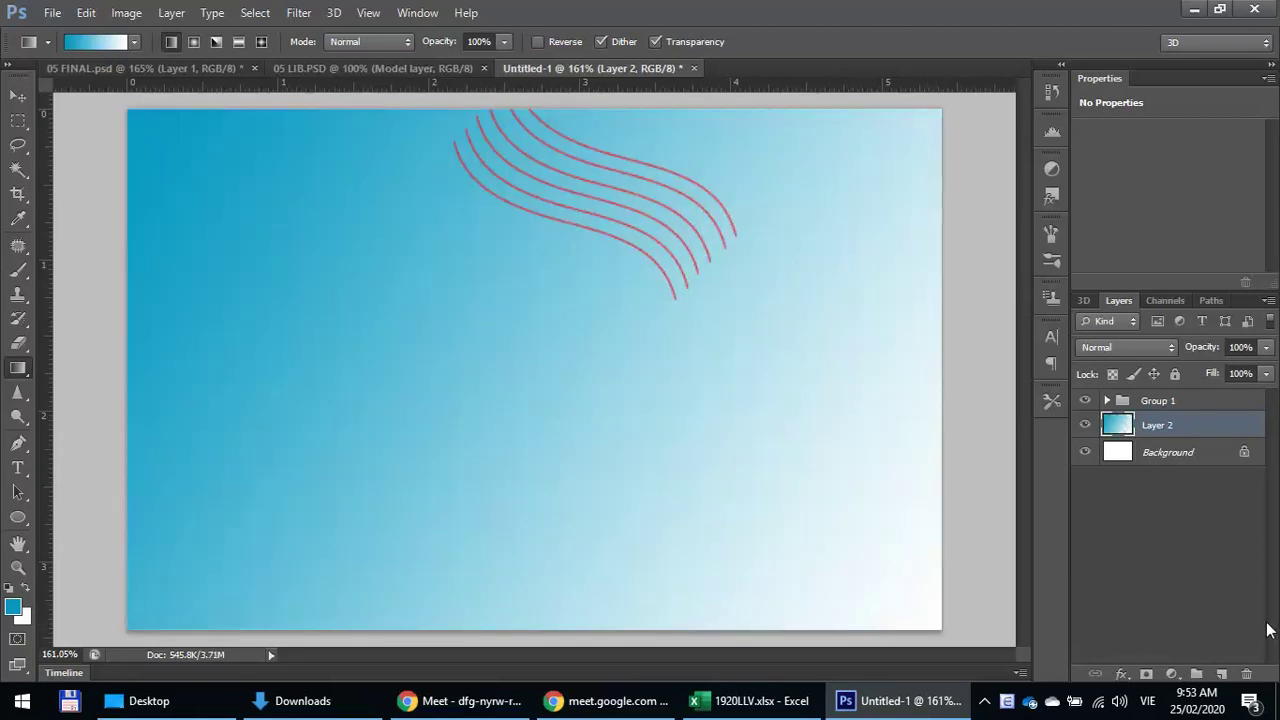
- Start the Ripple distort filter on the gradient layer and raise its amount to 514%
{"action": "left_click", "coordinate": [143, 66]}
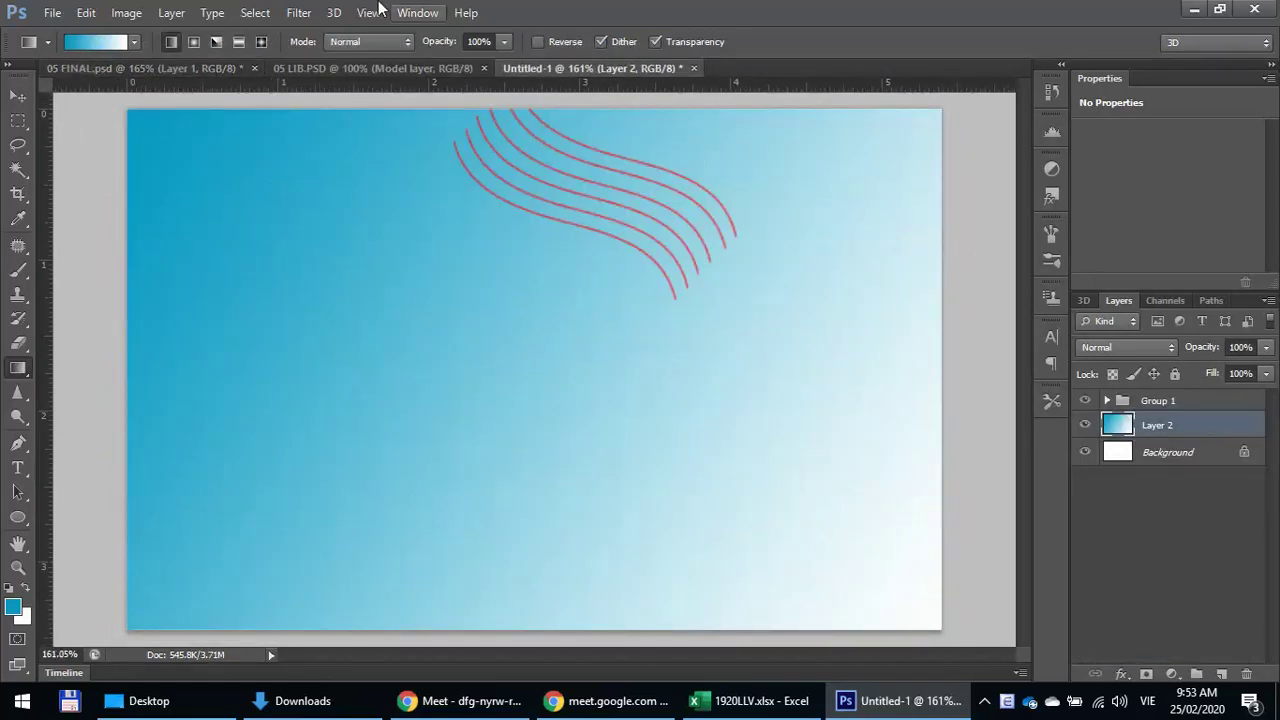
{"action": "left_click", "coordinate": [302, 14]}
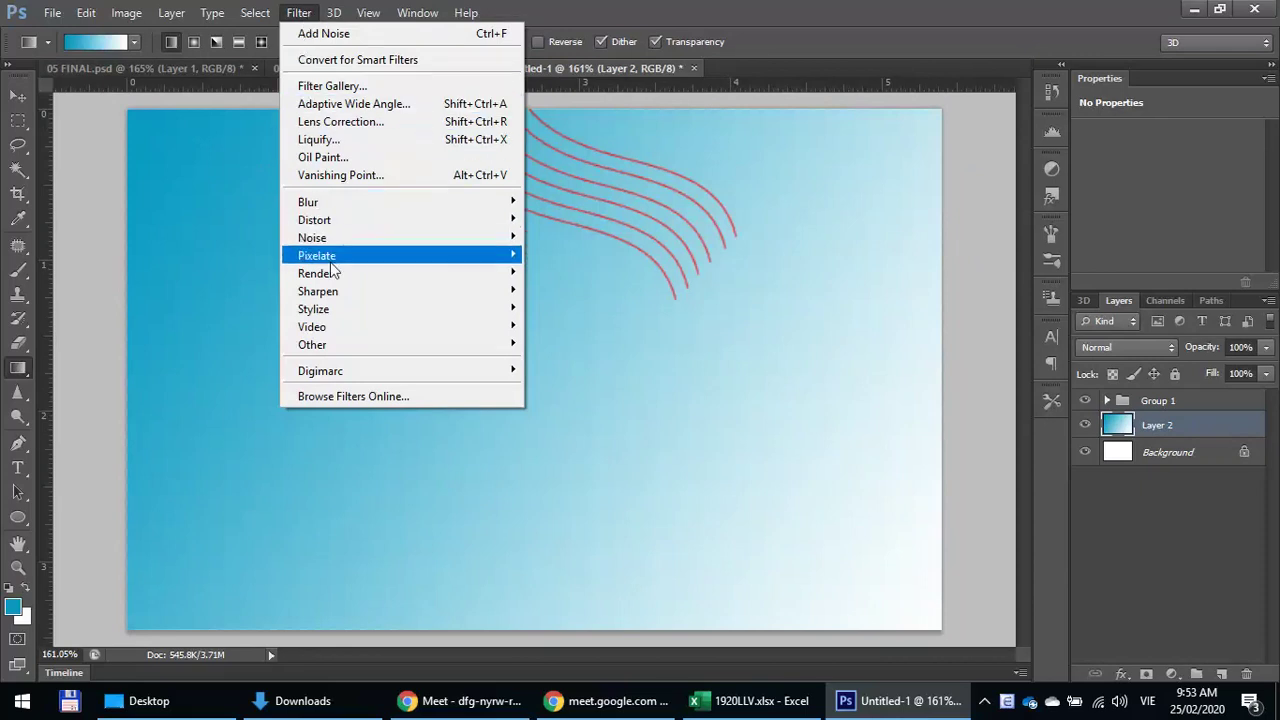
{"action": "mouse_move", "coordinate": [335, 276]}
{"action": "mouse_move", "coordinate": [347, 210]}
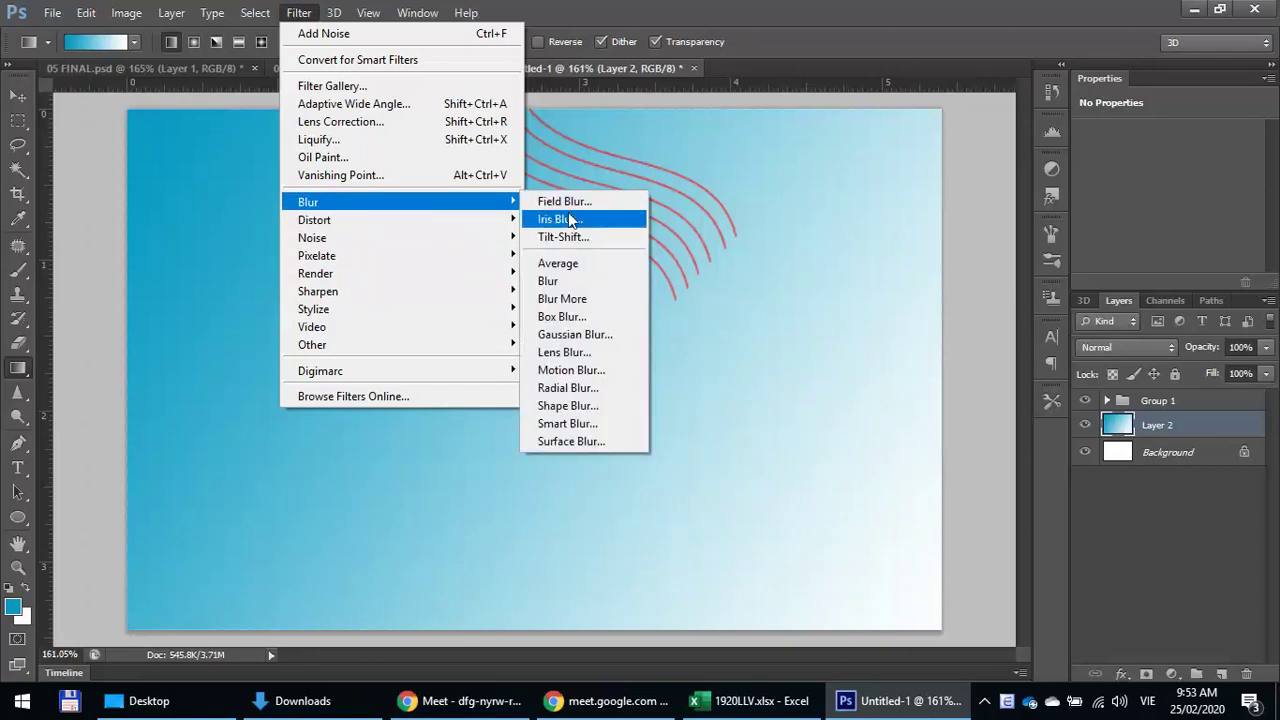
{"action": "mouse_move", "coordinate": [455, 218]}
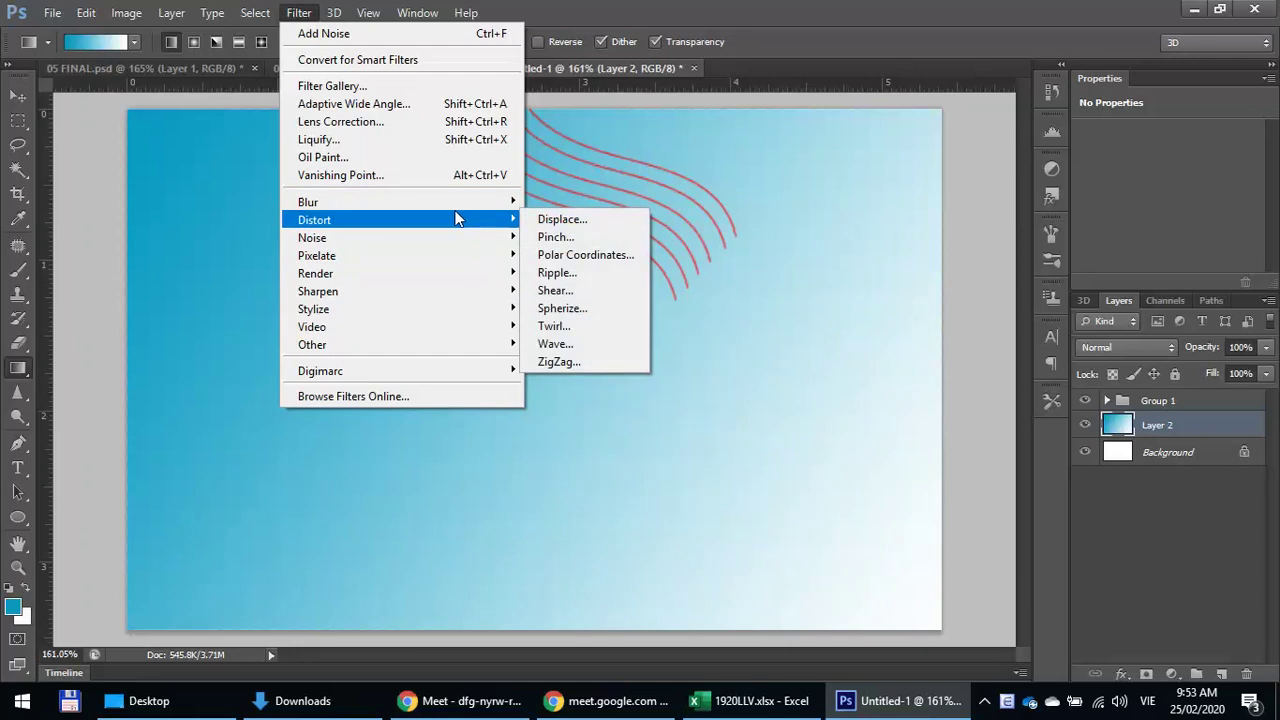
{"action": "left_click", "coordinate": [588, 273]}
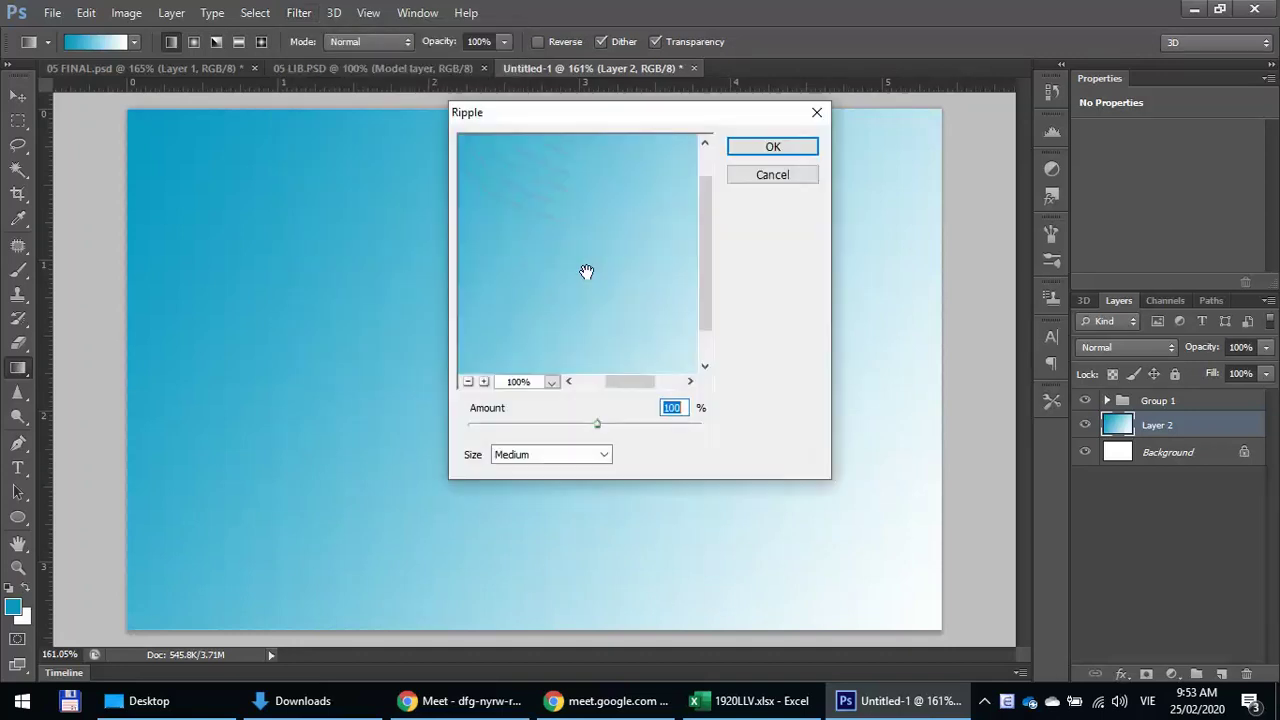
{"action": "left_click_drag", "start_coordinate": [642, 110], "coordinate": [757, 117]}
{"action": "left_click_drag", "start_coordinate": [740, 338], "coordinate": [637, 234]}
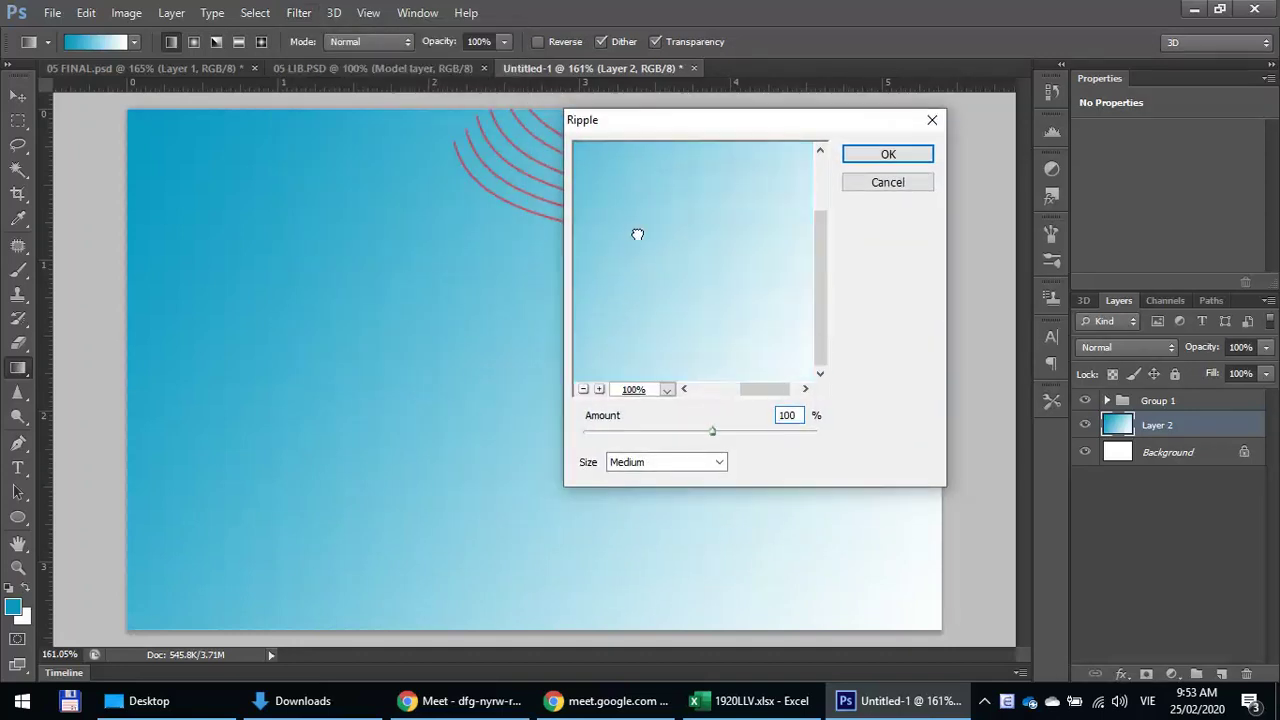
{"action": "left_click_drag", "start_coordinate": [709, 290], "coordinate": [691, 240]}
{"action": "left_click_drag", "start_coordinate": [730, 431], "coordinate": [755, 437]}
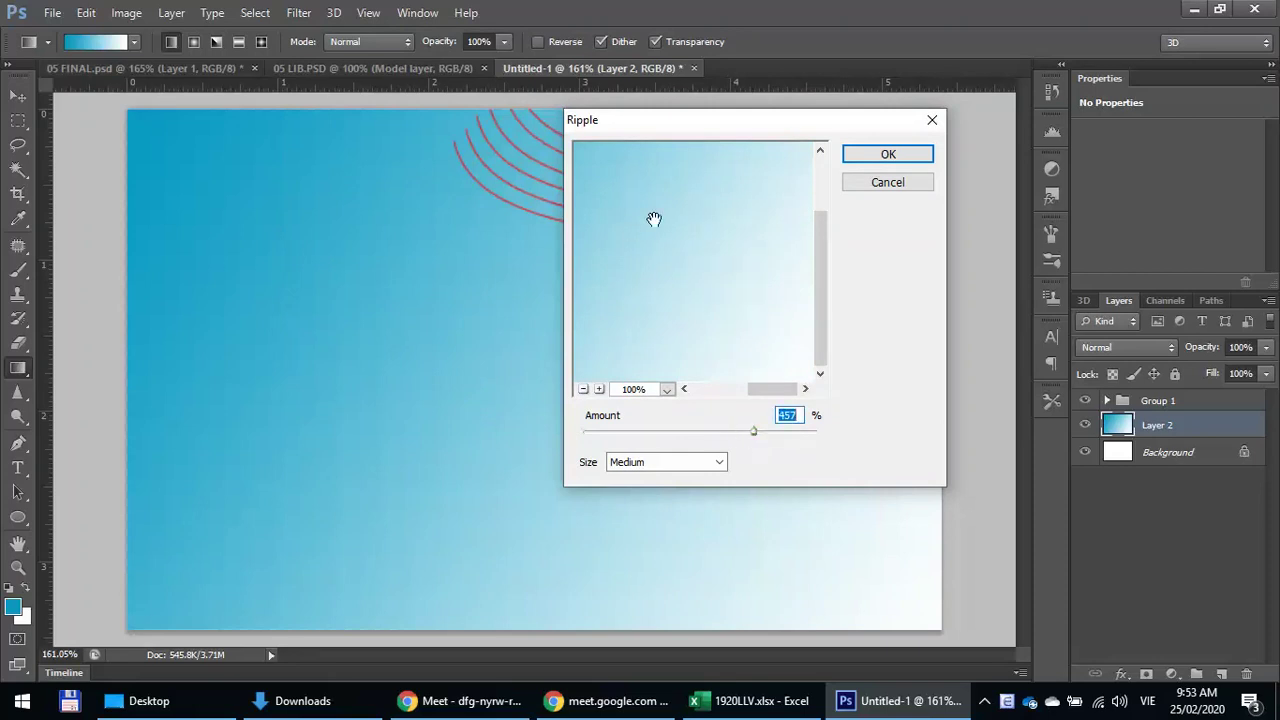
{"action": "left_click", "coordinate": [777, 432]}
{"action": "left_click_drag", "start_coordinate": [787, 432], "coordinate": [761, 436]}
- Set the ripple size to Large and the amount to 651%, and apply the filter to the gradient layer
{"action": "left_click", "coordinate": [628, 470]}
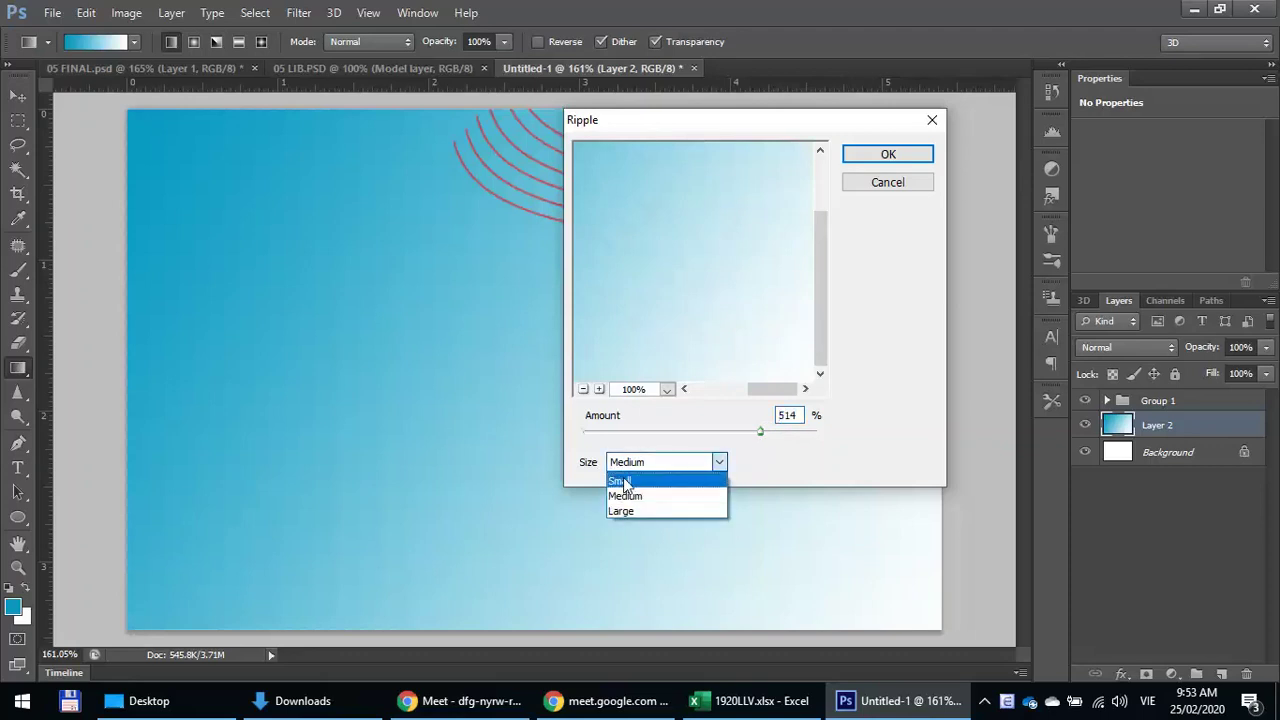
{"action": "left_click", "coordinate": [623, 512]}
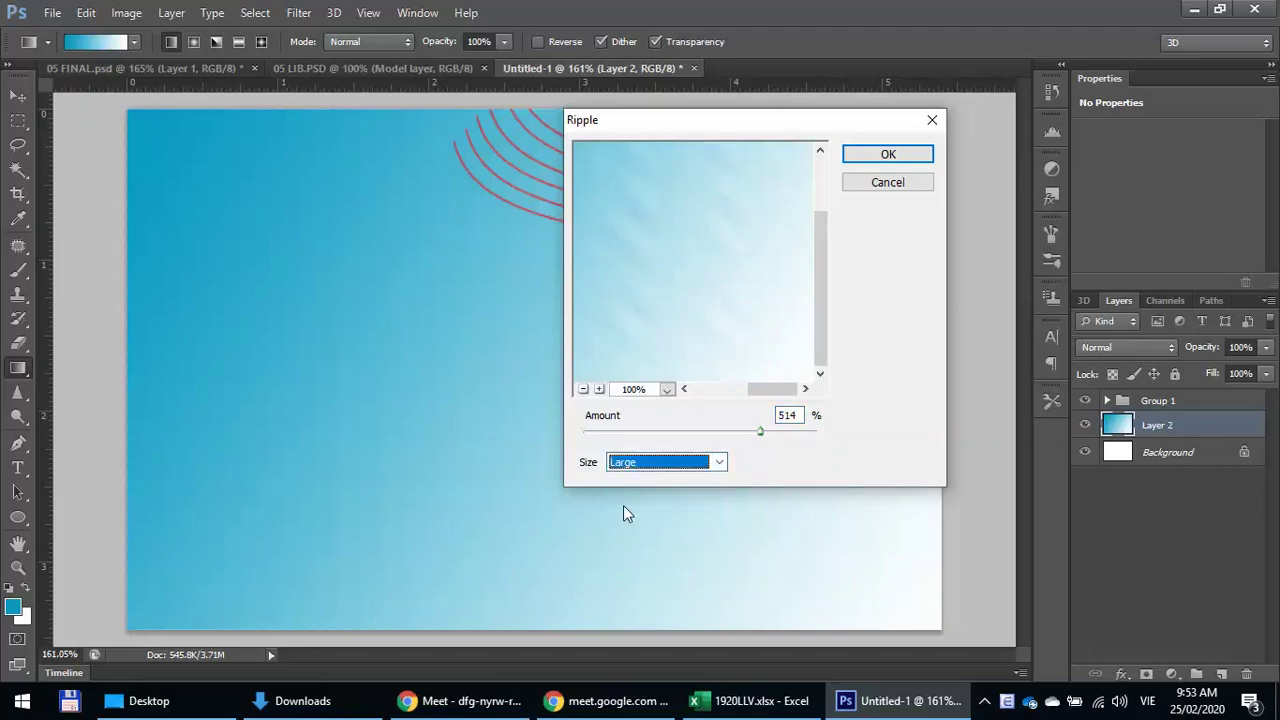
{"action": "left_click", "coordinate": [648, 186]}
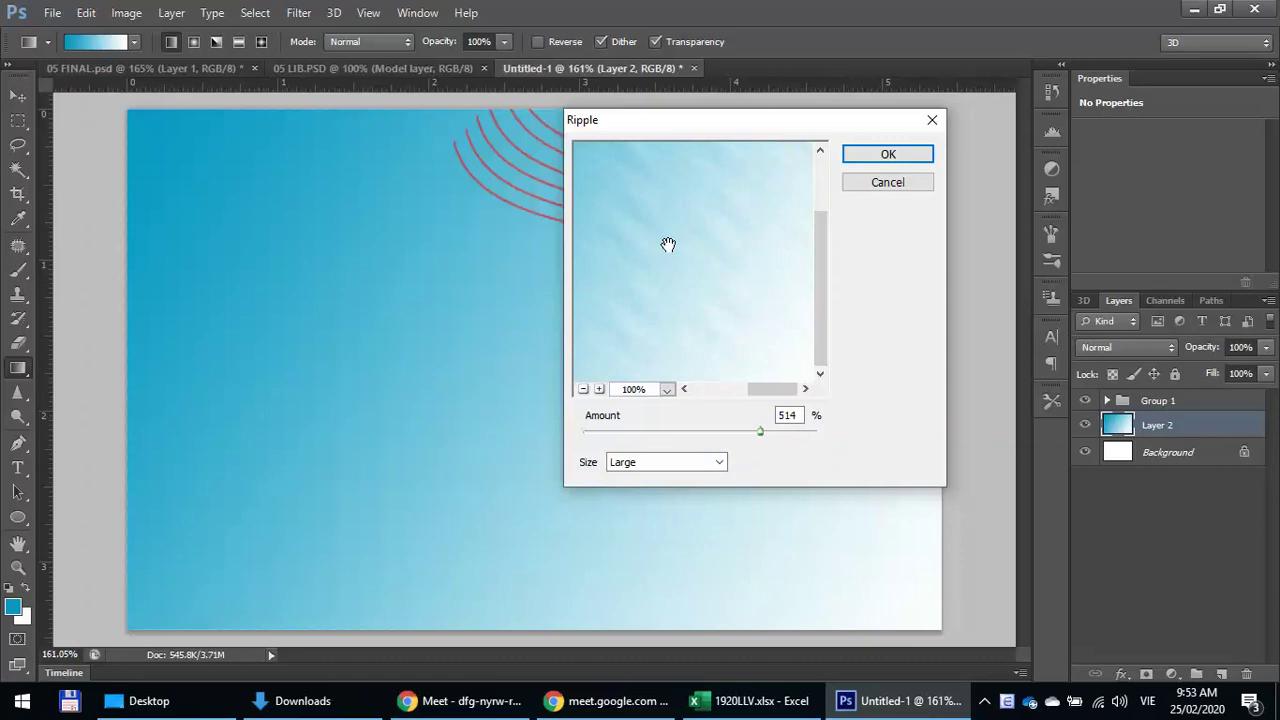
{"action": "left_click_drag", "start_coordinate": [760, 431], "coordinate": [776, 431]}
{"action": "left_click", "coordinate": [889, 156]}
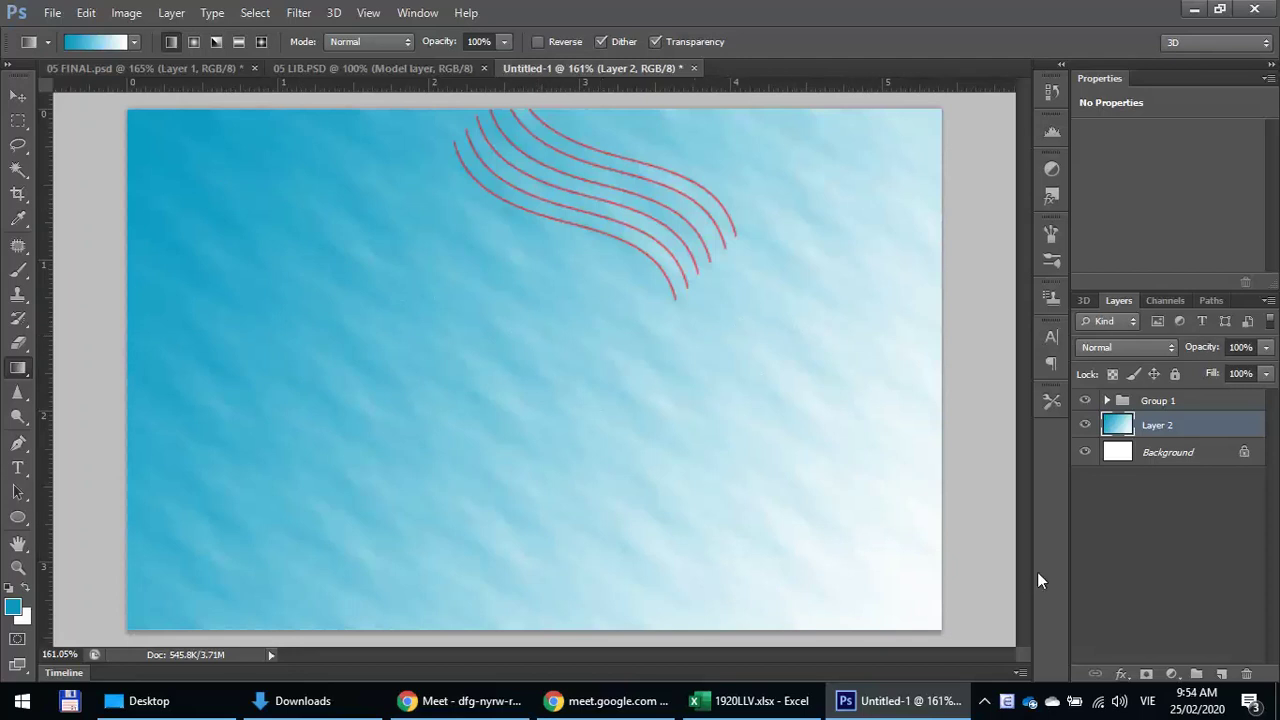
- Add a new layer above the gradient layer and prepare a 14 px brush with white as the foreground color
{"action": "left_click", "coordinate": [1221, 675]}
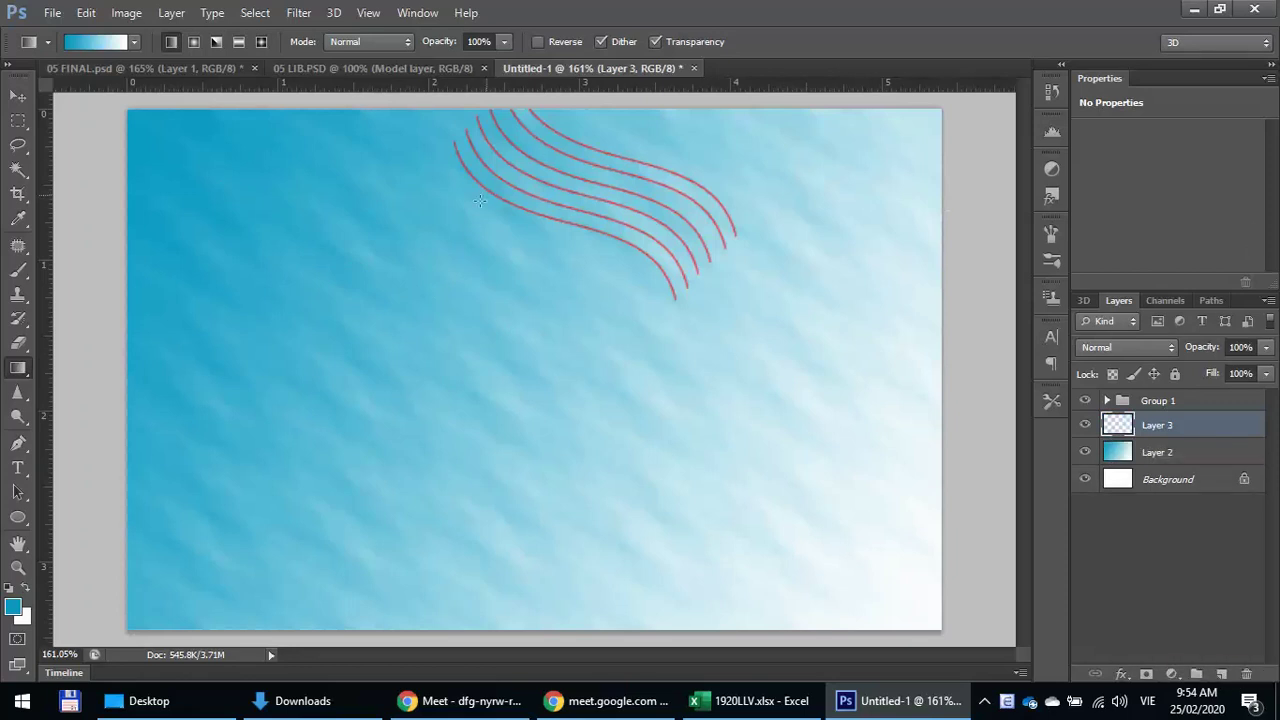
{"action": "left_click", "coordinate": [20, 268]}
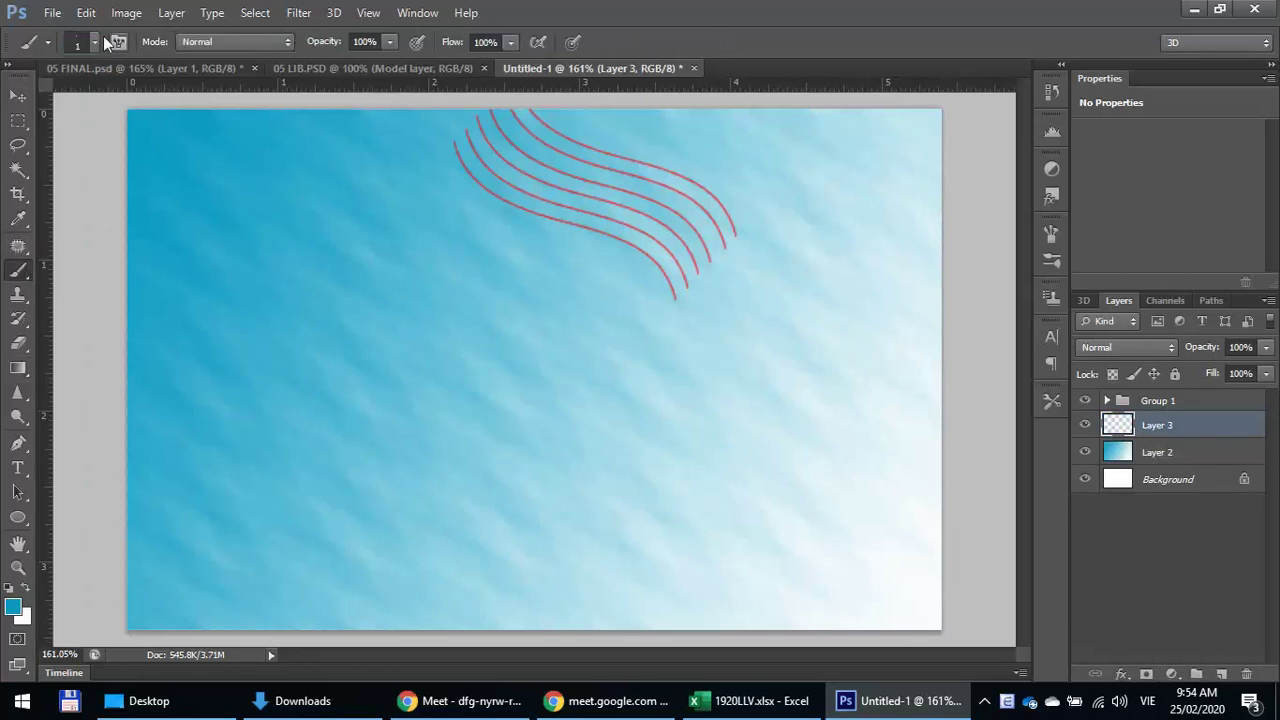
{"action": "left_click", "coordinate": [92, 44]}
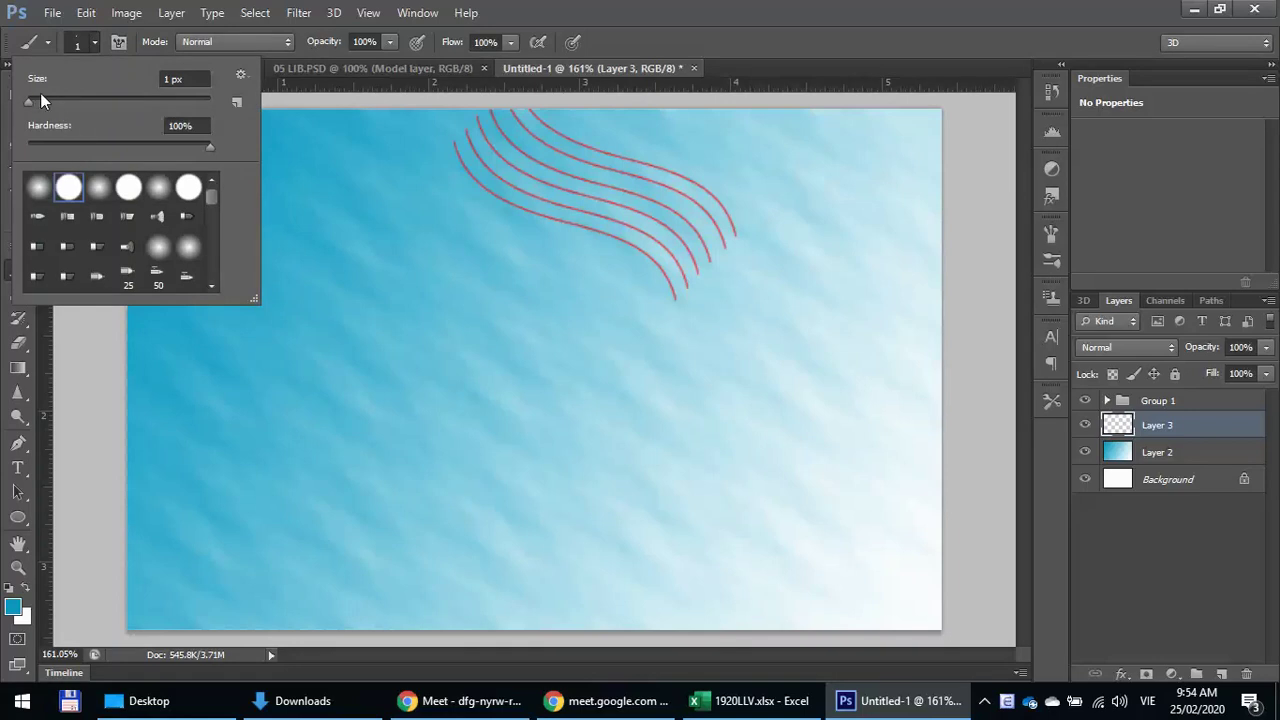
{"action": "type", "text": "14"}
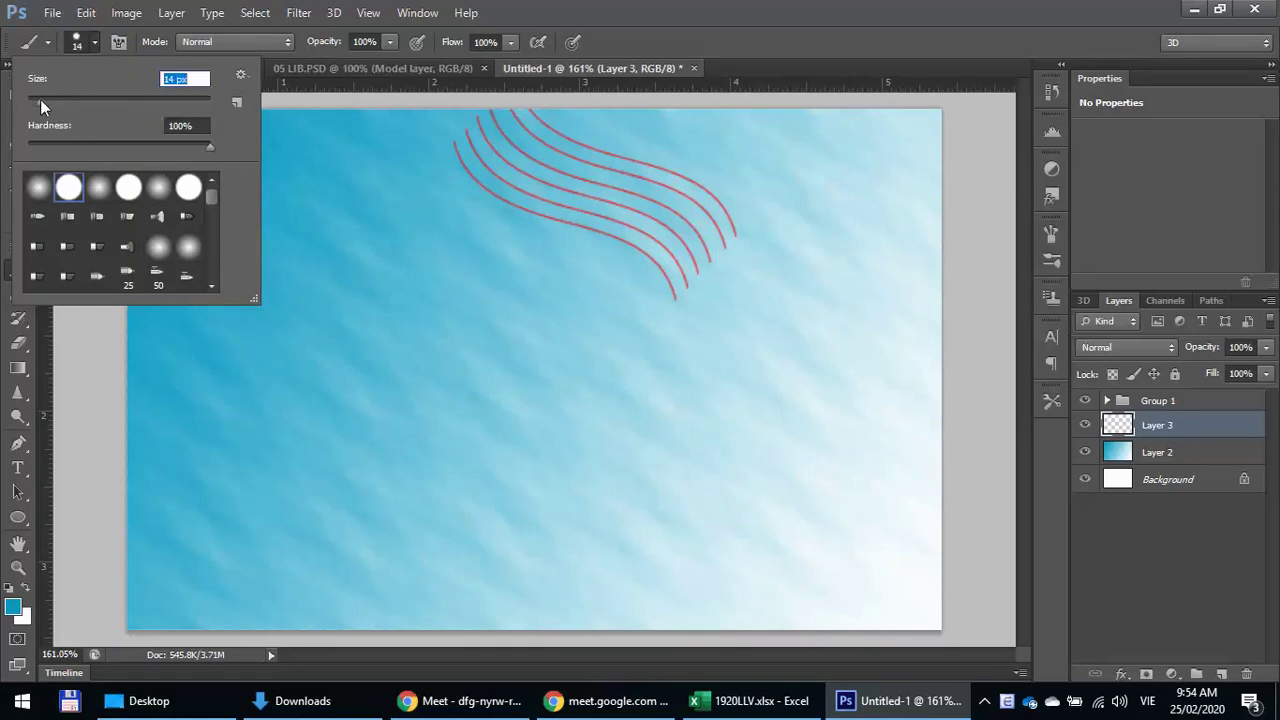
{"action": "left_click", "coordinate": [29, 591]}
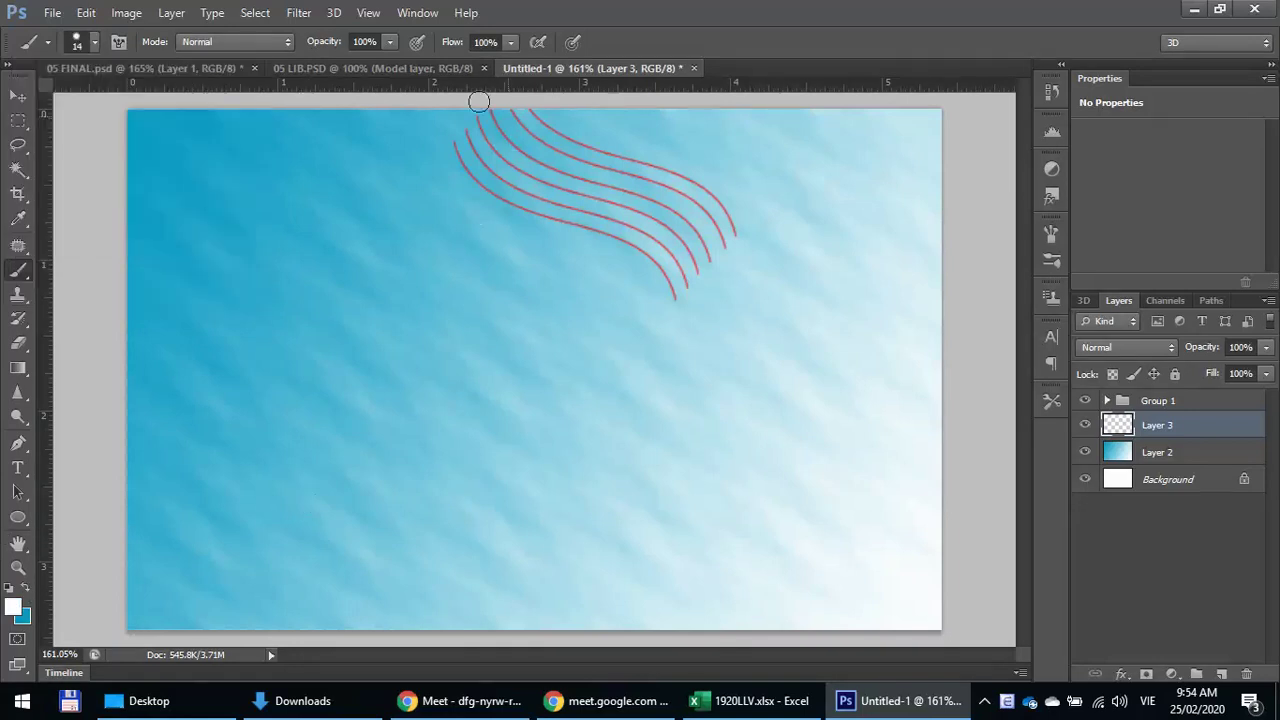
- Check the white reflections in 05 FINAL.psd and paint two long diagonal white strokes rising to the upper right on Untitled-1's Layer 3
{"action": "left_click", "coordinate": [200, 69]}
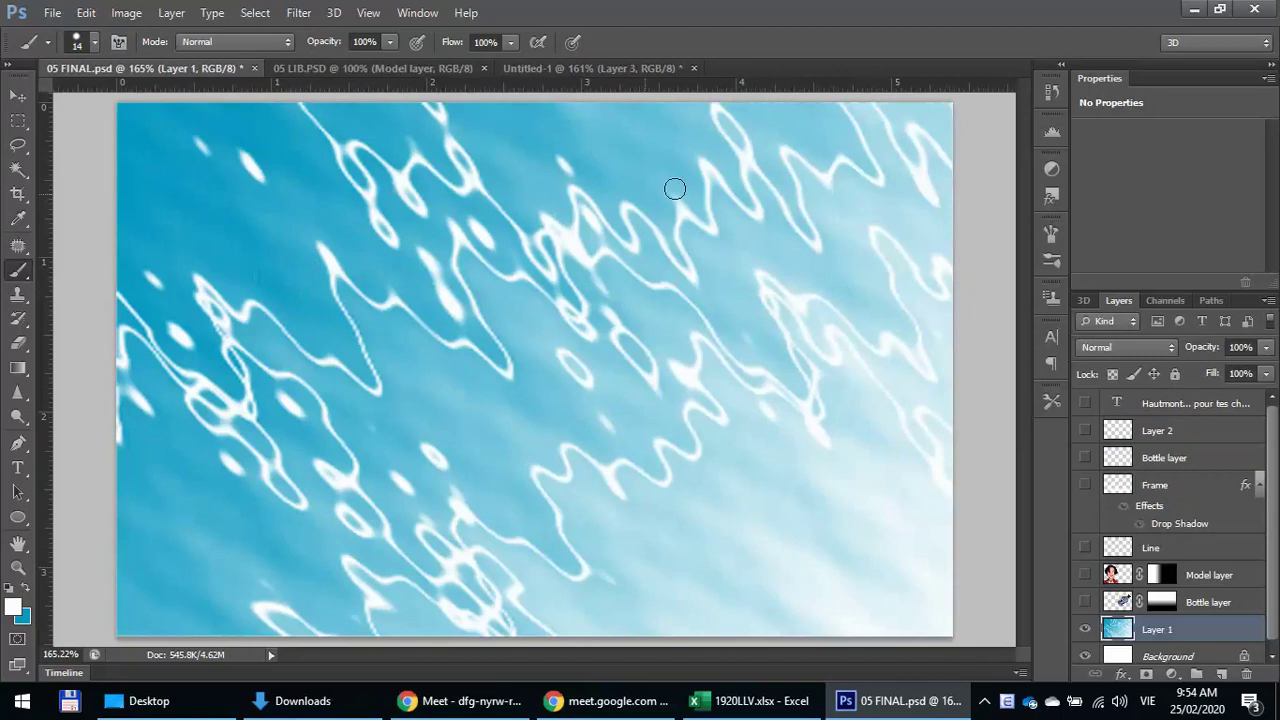
{"action": "left_click", "coordinate": [600, 73]}
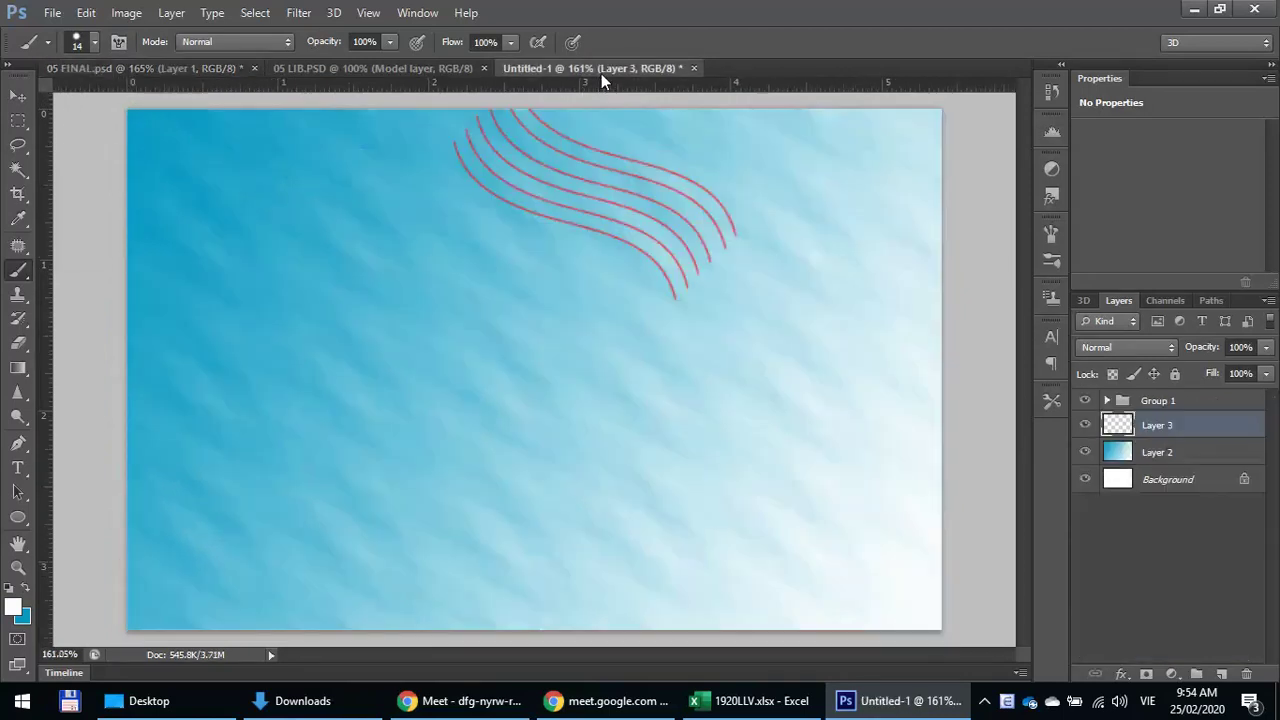
{"action": "mouse_move", "coordinate": [168, 513]}
{"action": "left_mouse_down"}
{"action": "mouse_move", "coordinate": [591, 176]}
{"action": "mouse_move", "coordinate": [703, 118]}
{"action": "left_mouse_up"}
{"action": "left_click_drag", "start_coordinate": [457, 586], "coordinate": [924, 148]}
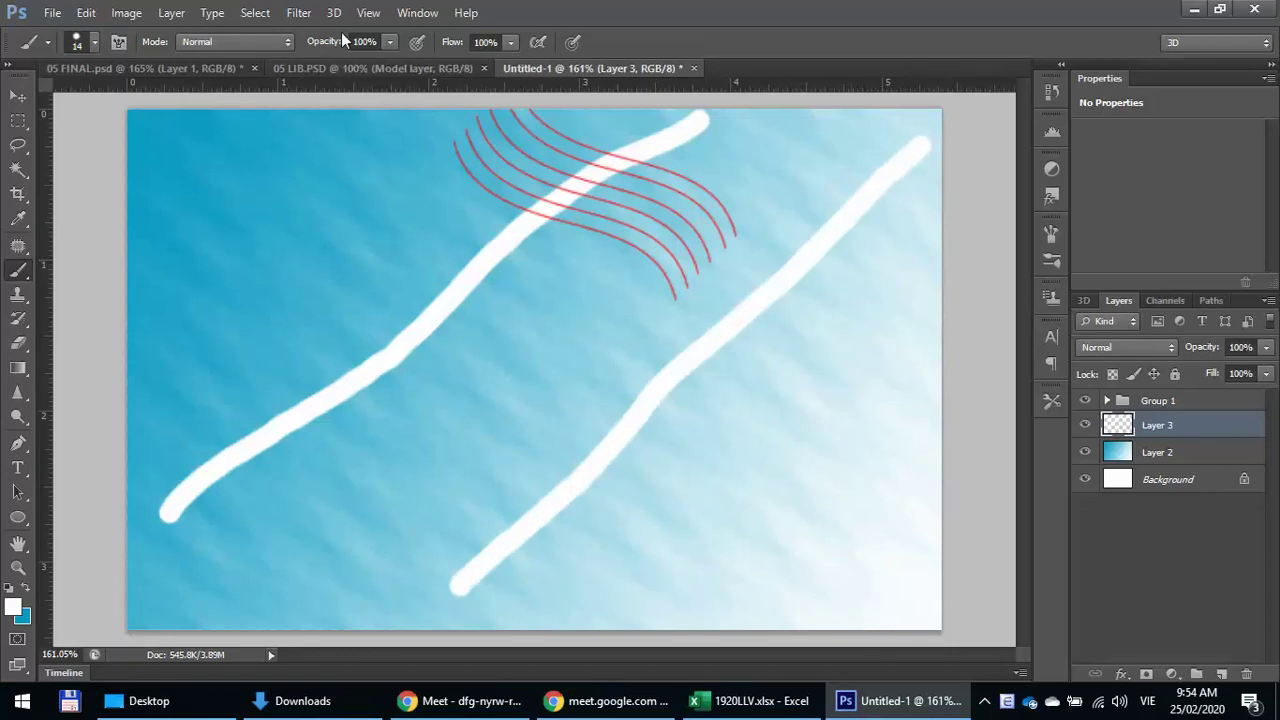
- Apply the Ripple distort filter to the two white strokes on Layer 3 with amount 999% and size Large
{"action": "left_click", "coordinate": [299, 13]}
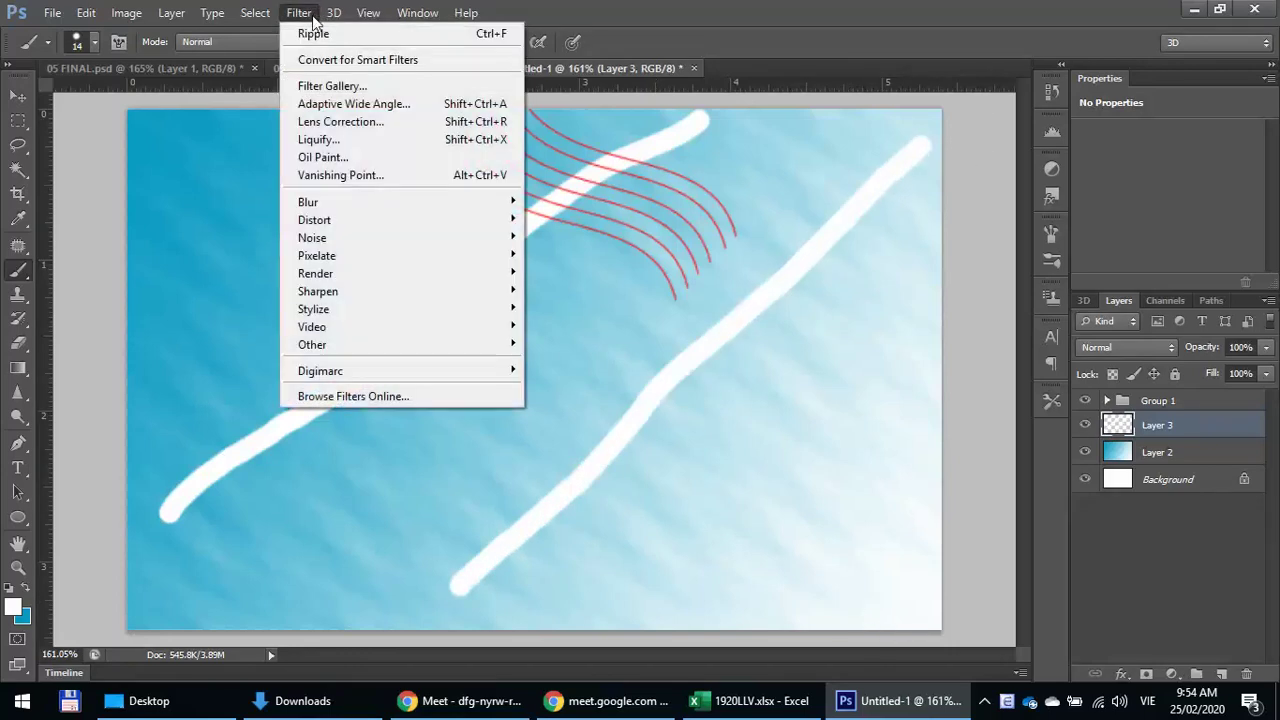
{"action": "mouse_move", "coordinate": [341, 219]}
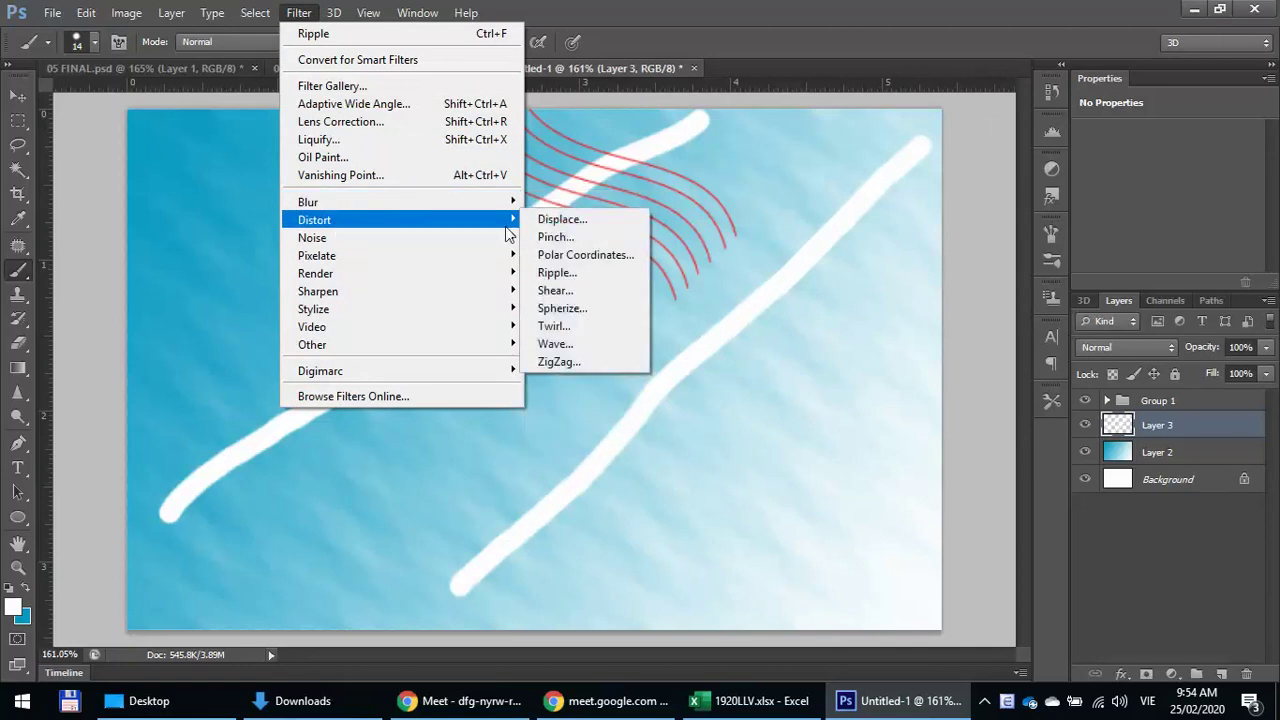
{"action": "left_click", "coordinate": [589, 279]}
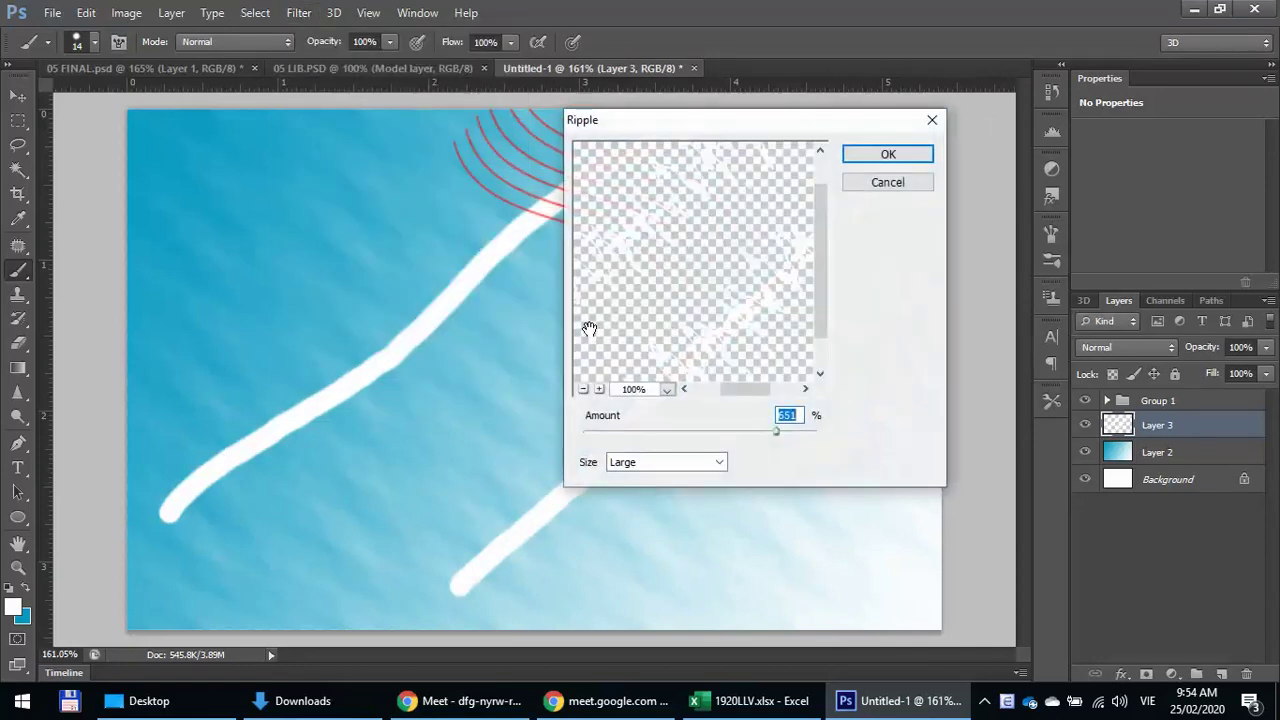
{"action": "left_click_drag", "start_coordinate": [654, 240], "coordinate": [701, 257]}
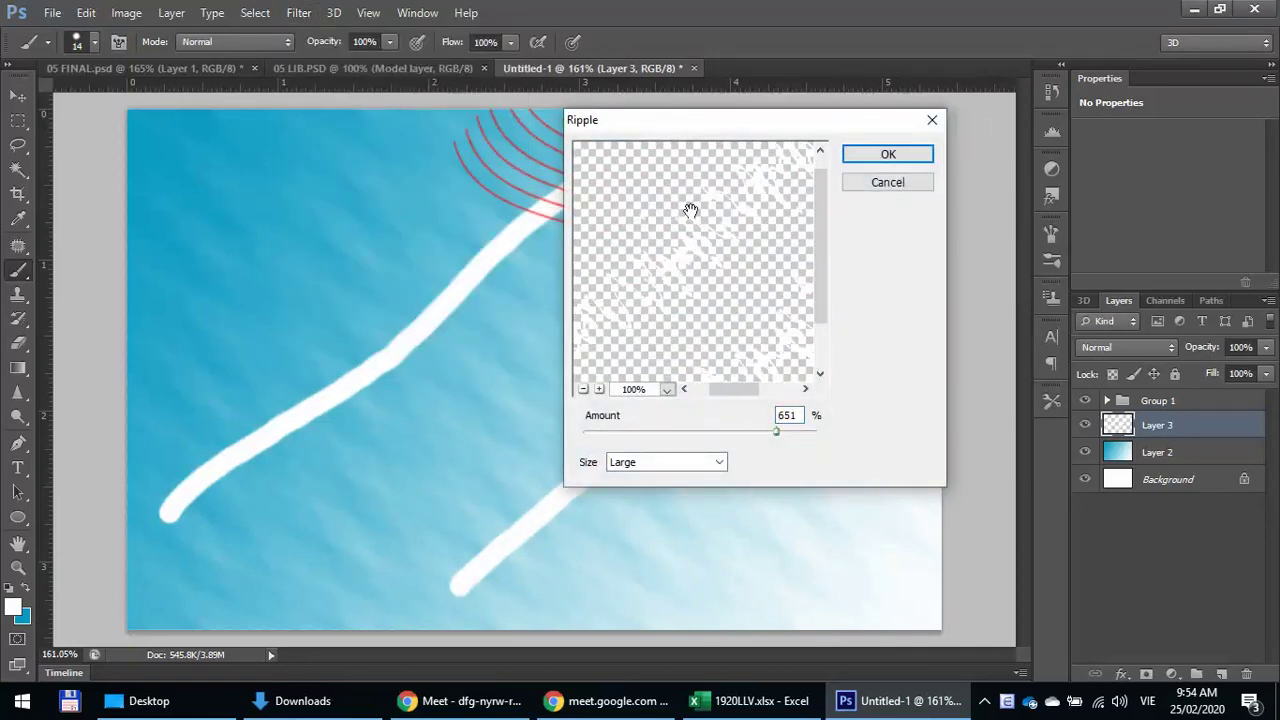
{"action": "mouse_move", "coordinate": [663, 268]}
{"action": "left_mouse_down"}
{"action": "mouse_move", "coordinate": [759, 334]}
{"action": "mouse_move", "coordinate": [700, 266]}
{"action": "mouse_move", "coordinate": [716, 250]}
{"action": "left_mouse_up"}
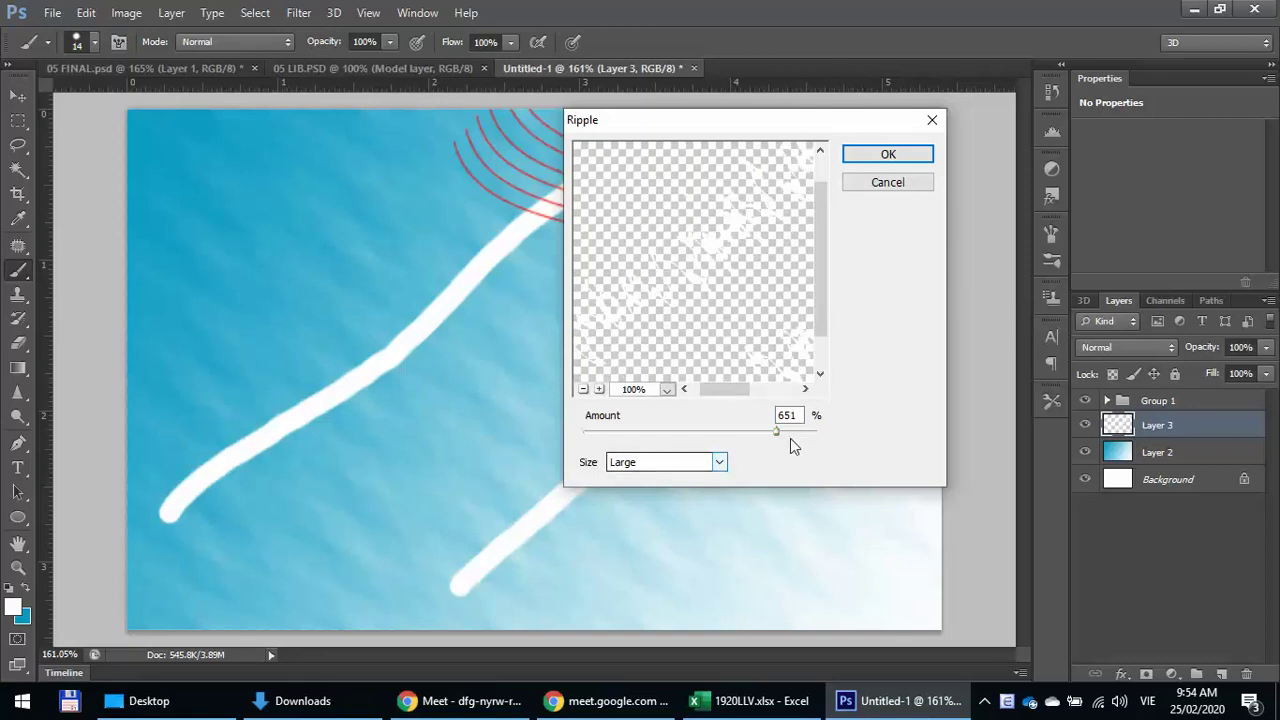
{"action": "left_click_drag", "start_coordinate": [802, 432], "coordinate": [838, 436]}
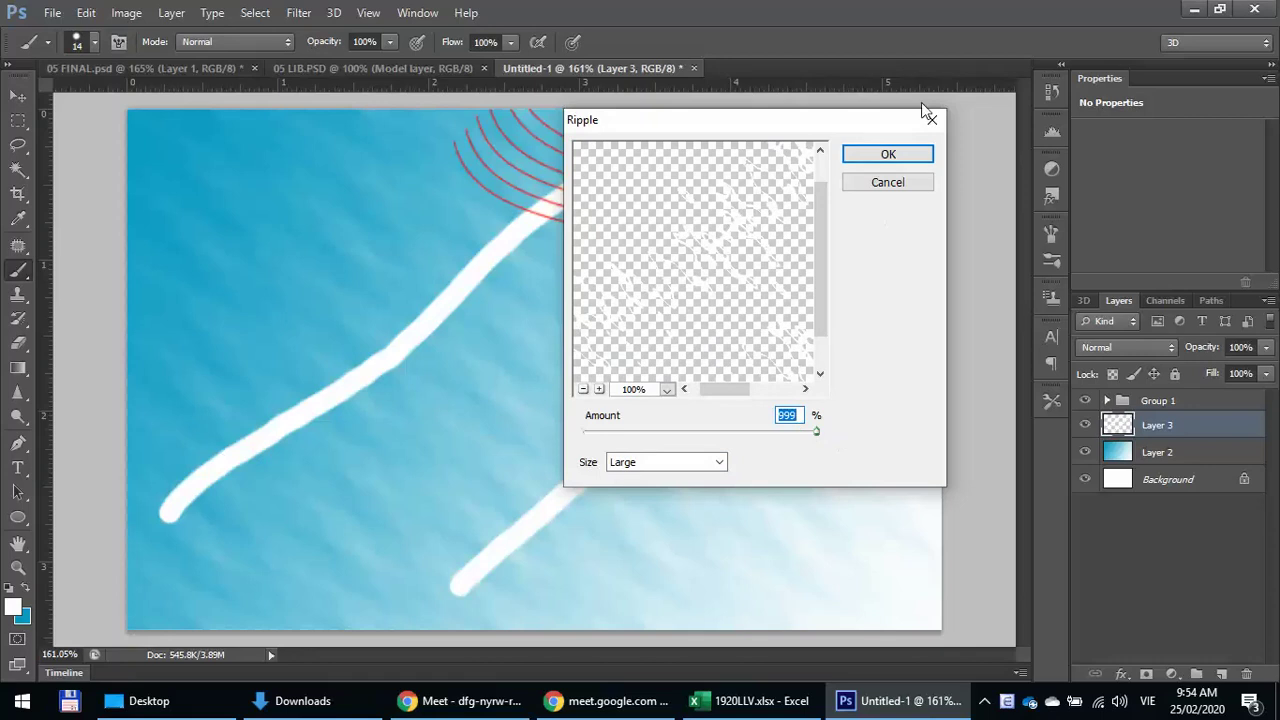
{"action": "left_click", "coordinate": [886, 155]}
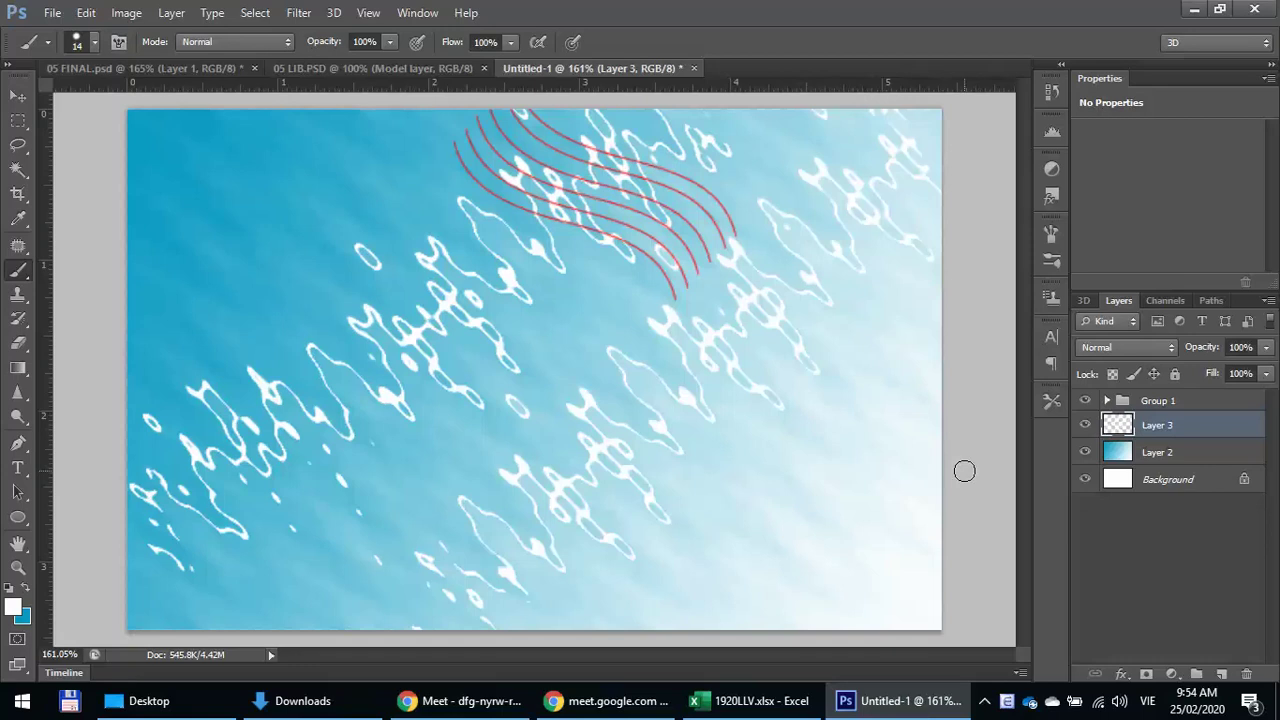
- Compare Layer 3 with and without the ripple effect, and leave the filter undone
{"action": "left_click", "coordinate": [1087, 427]}
{"action": "left_click", "coordinate": [1087, 427]}
{"action": "key", "text": "ctrl+z"}
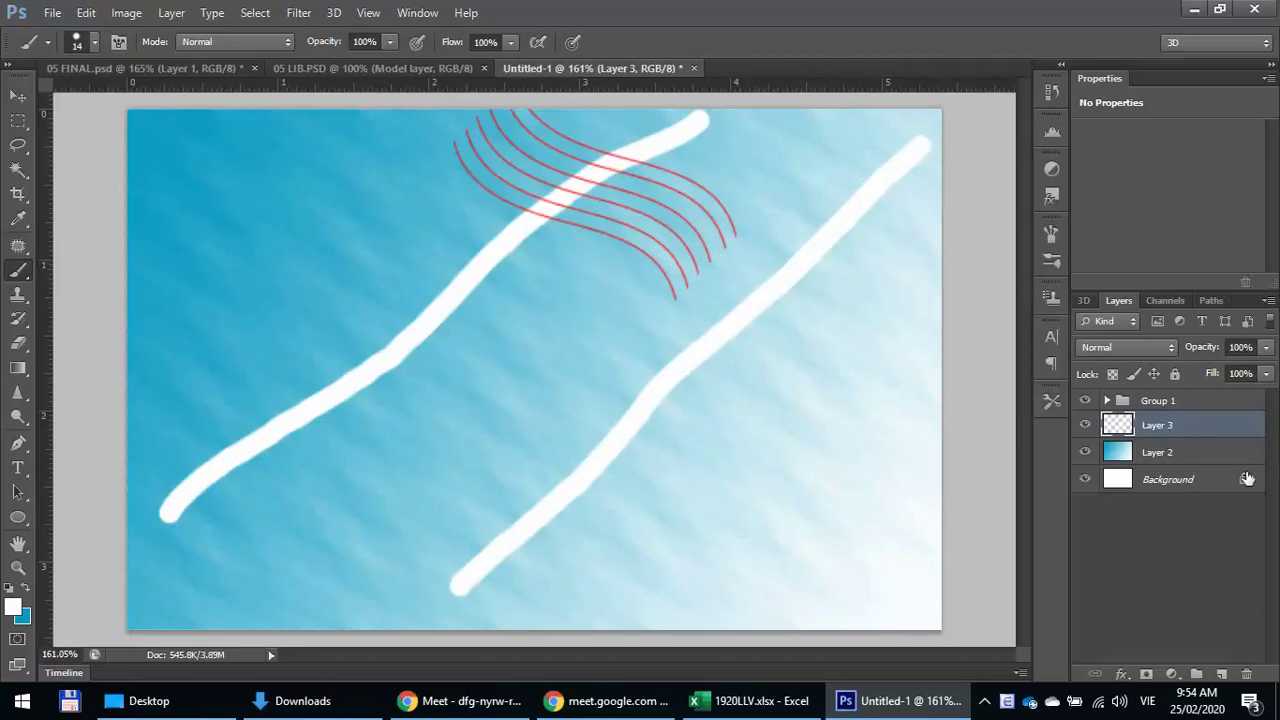
{"action": "key", "text": "ctrl+z"}
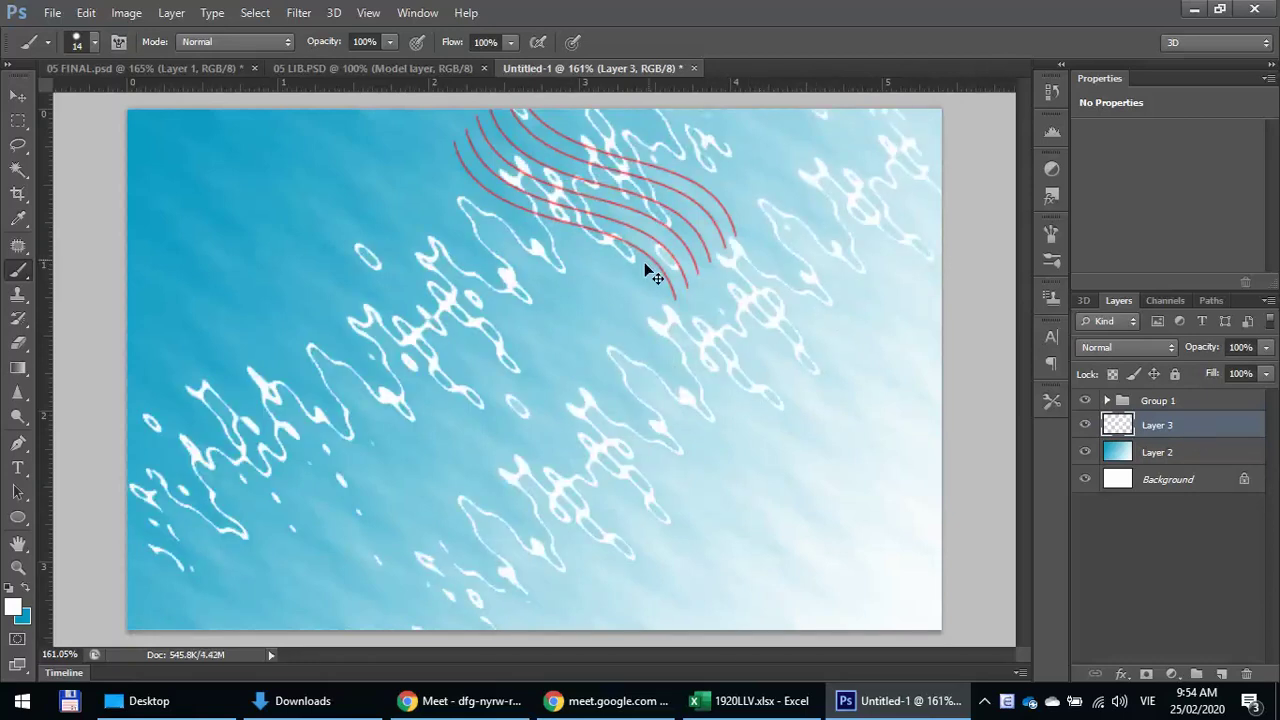
{"action": "key", "text": "ctrl+z"}
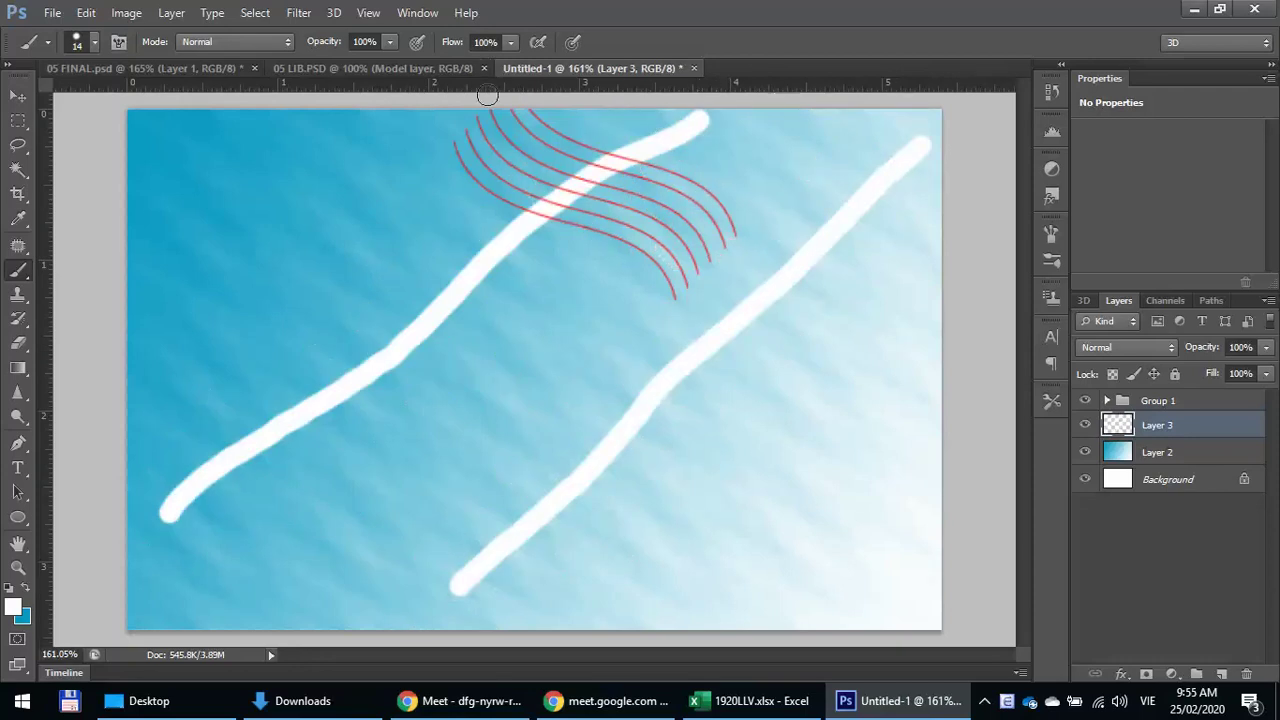
- Reapply the Ripple distort filter to Layer 3's white strokes, keeping amount 999% and size Large
{"action": "left_click", "coordinate": [311, 14]}
{"action": "mouse_move", "coordinate": [340, 253]}
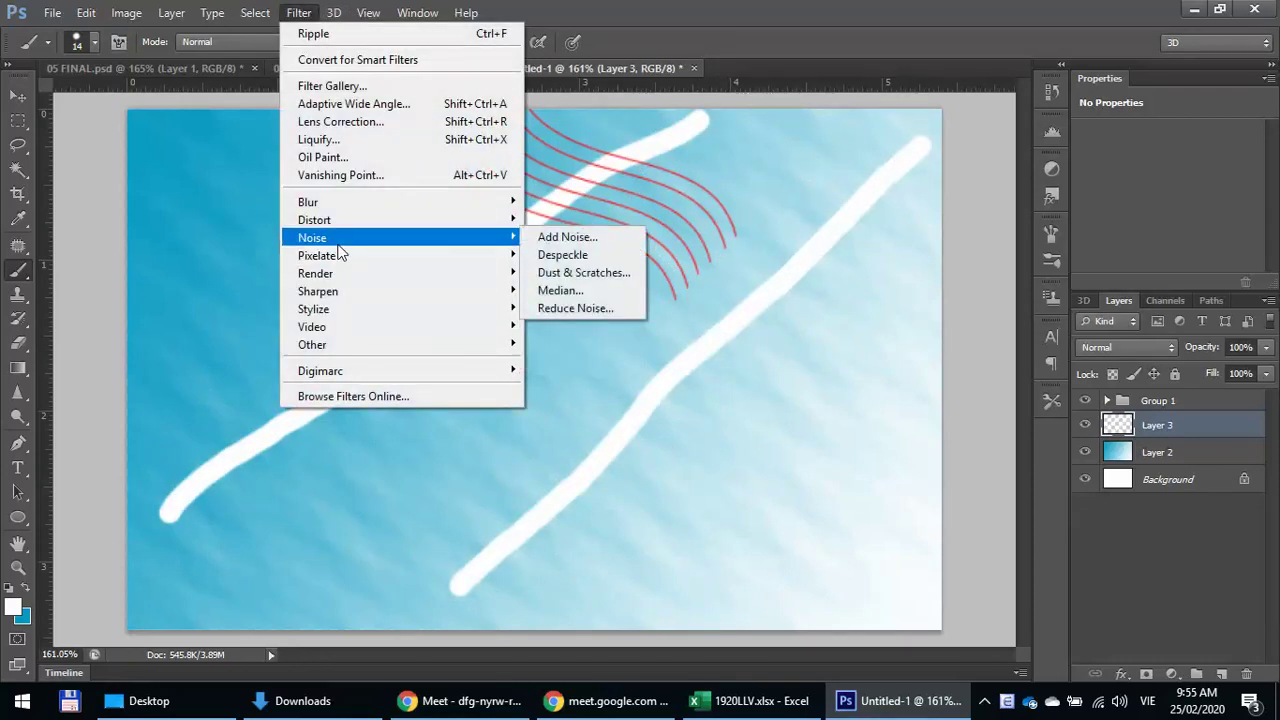
{"action": "mouse_move", "coordinate": [360, 222]}
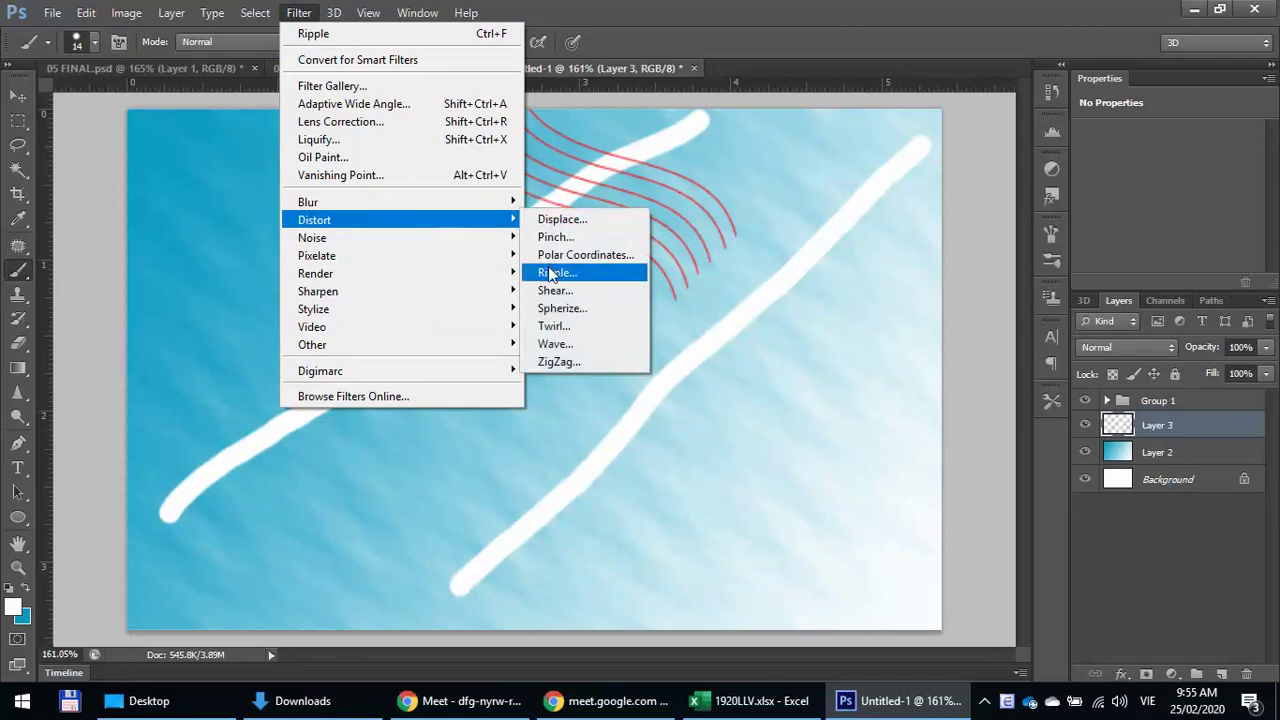
{"action": "left_click", "coordinate": [586, 273]}
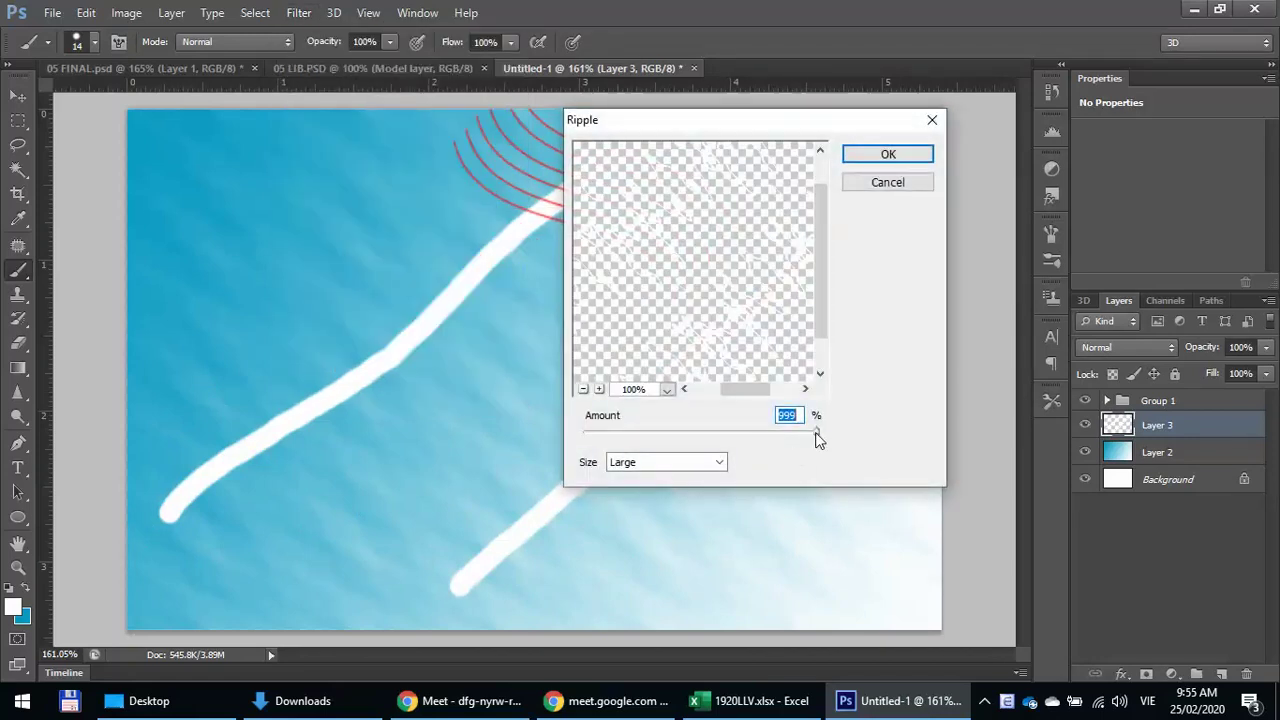
{"action": "left_click", "coordinate": [703, 463]}
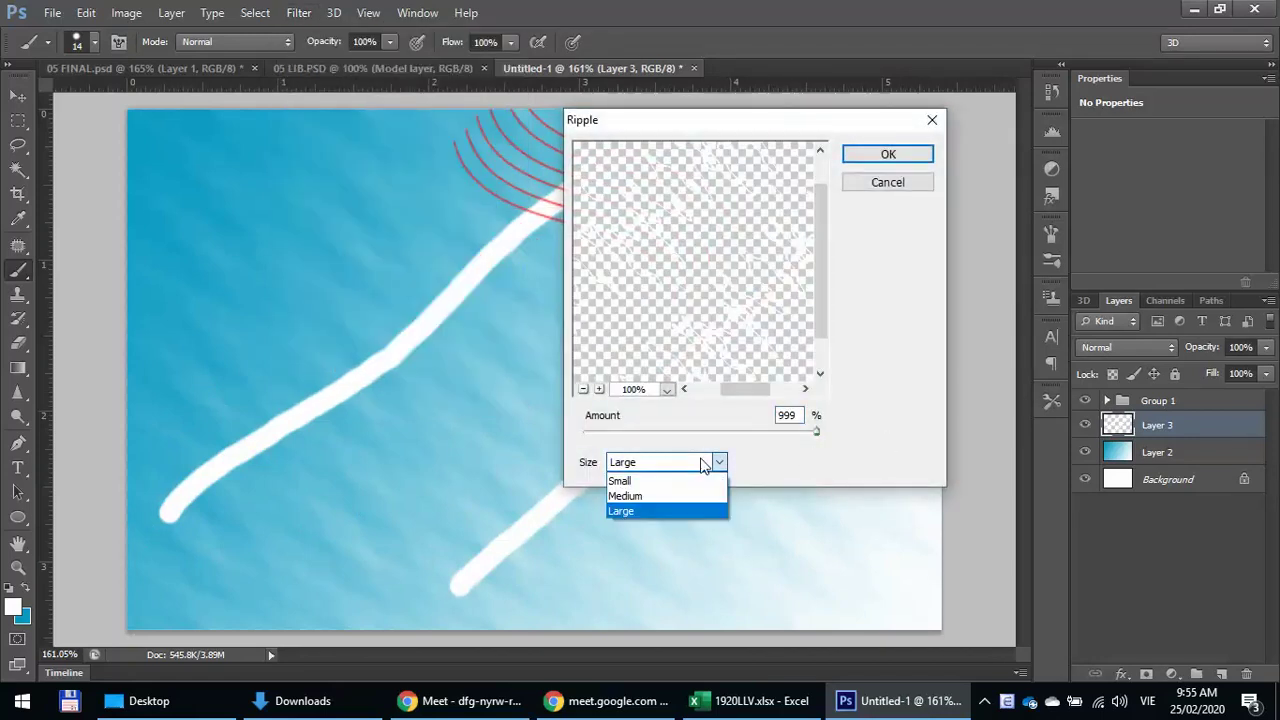
{"action": "left_click", "coordinate": [703, 463]}
{"action": "left_click", "coordinate": [866, 158]}
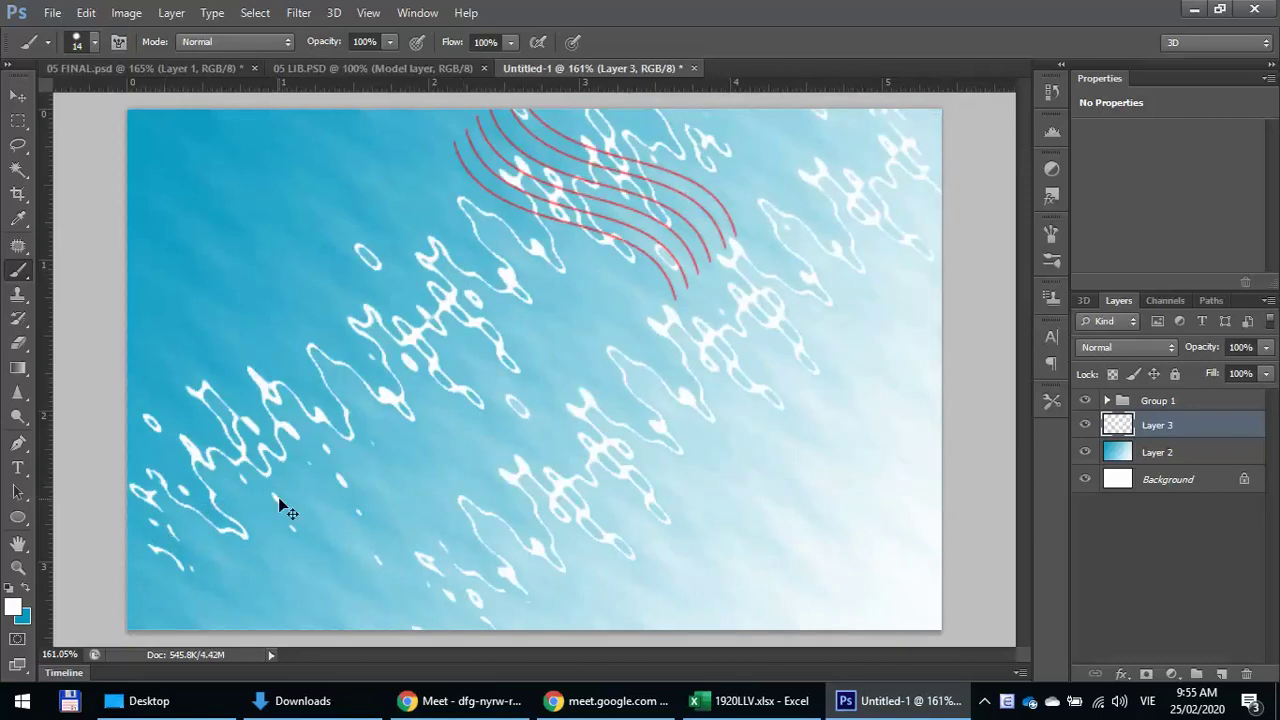
- Undo the ripple and both hard-edged white strokes to clear Layer 3
{"action": "key", "text": "ctrl+alt+z"}
{"action": "key", "text": "ctrl+alt+z"}
{"action": "key", "text": "ctrl+alt+z"}
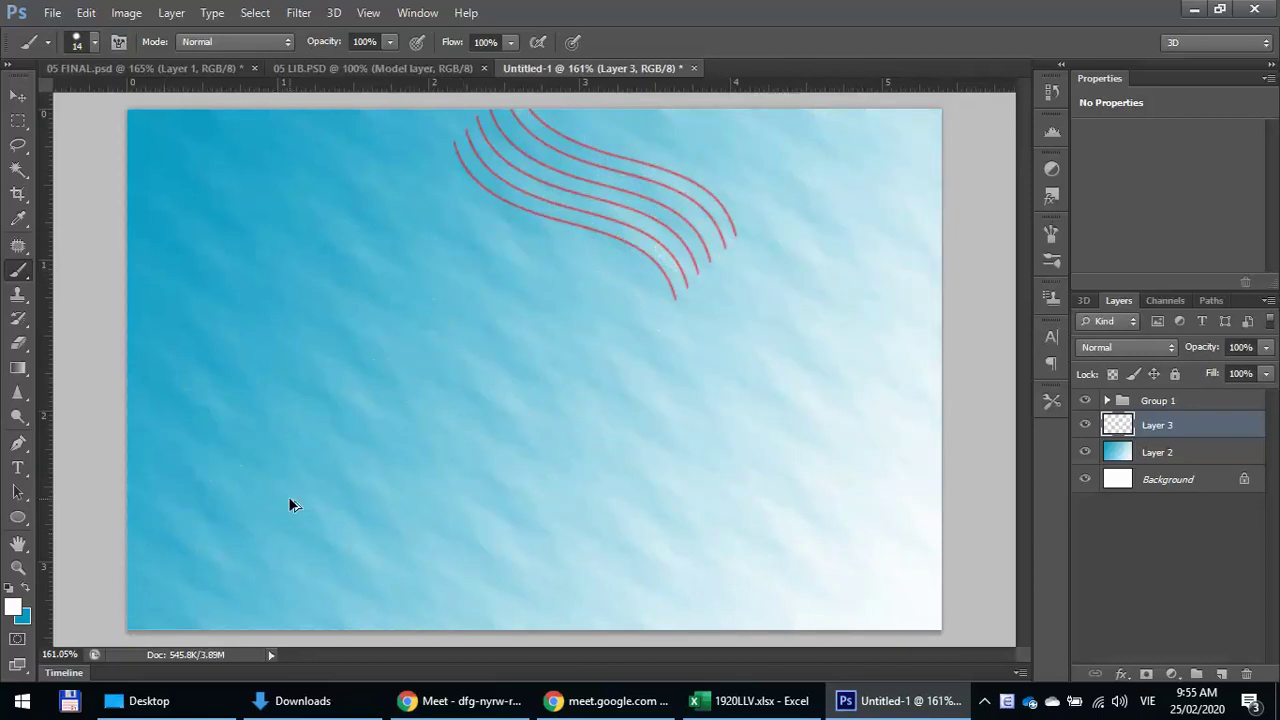
- Increase the brush size to 31 px
{"action": "left_click", "coordinate": [94, 44]}
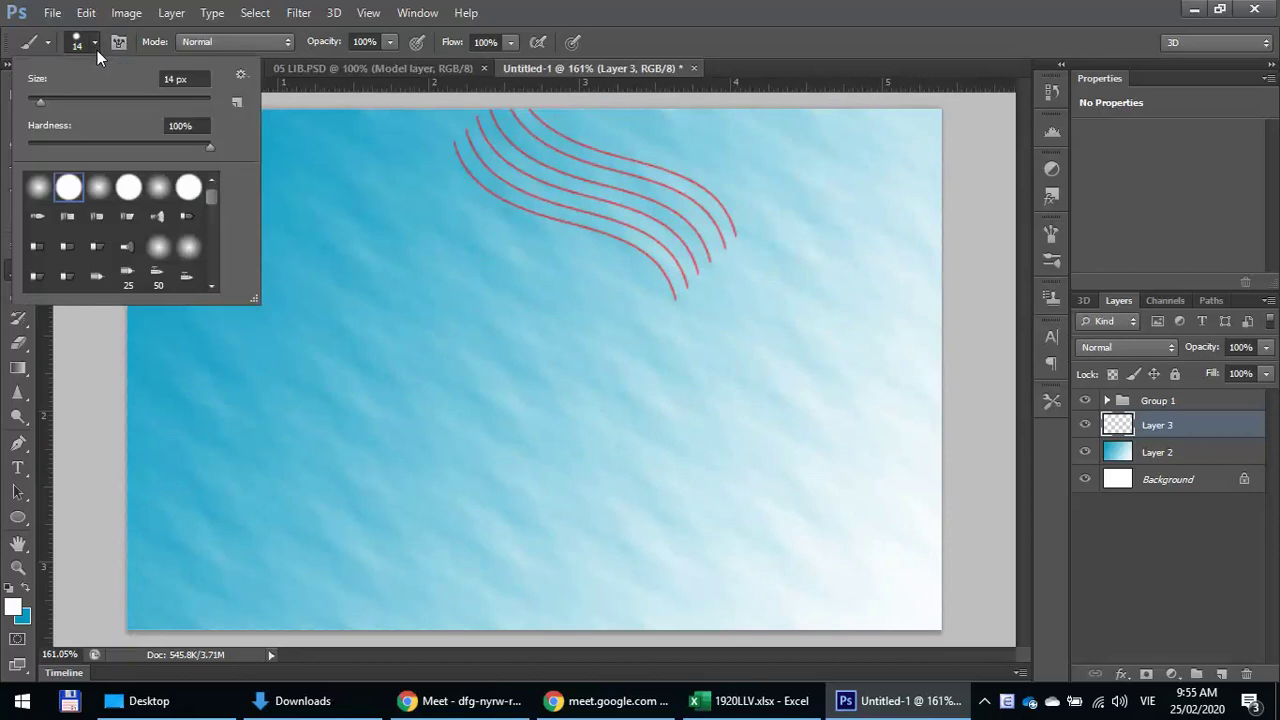
{"action": "left_click_drag", "start_coordinate": [40, 102], "coordinate": [46, 101]}
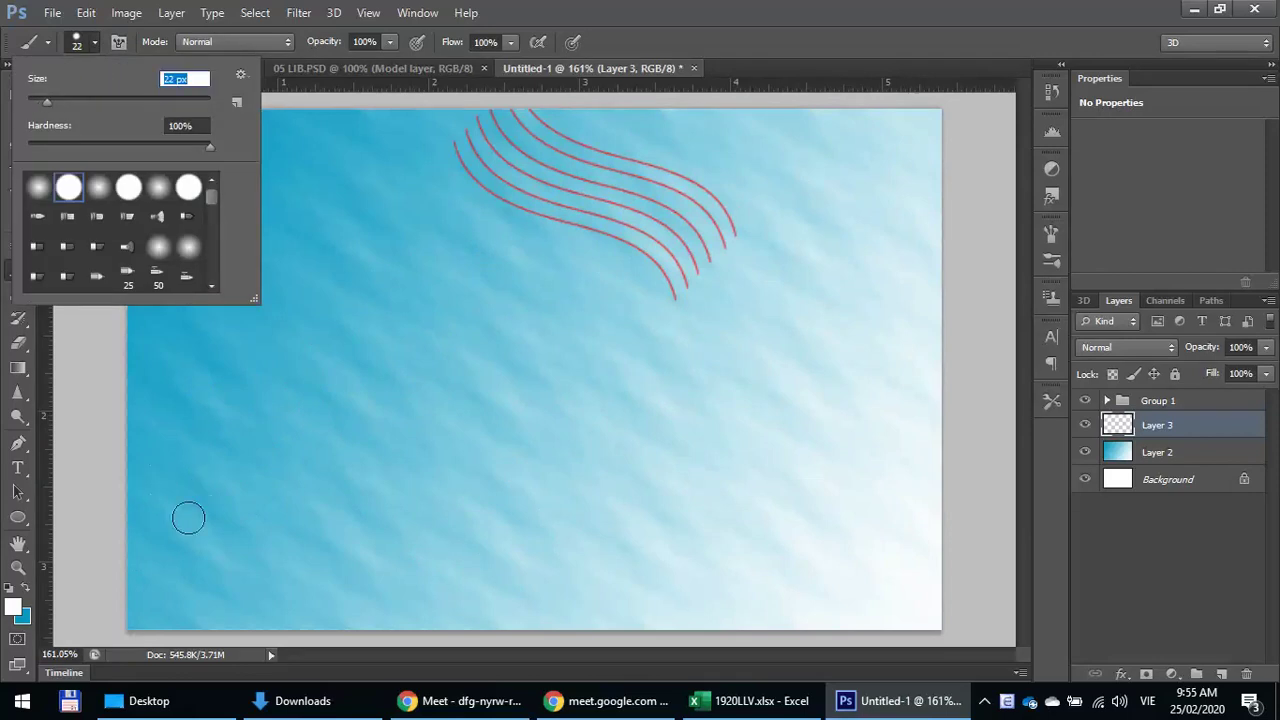
{"action": "left_click", "coordinate": [55, 100]}
- Try a thick hard-edged white stroke rising diagonally across Layer 3, and undo it
{"action": "mouse_move", "coordinate": [160, 549]}
{"action": "left_mouse_down"}
{"action": "mouse_move", "coordinate": [194, 500]}
{"action": "mouse_move", "coordinate": [475, 258]}
{"action": "left_mouse_up"}
{"action": "left_click_drag", "start_coordinate": [570, 198], "coordinate": [700, 112]}
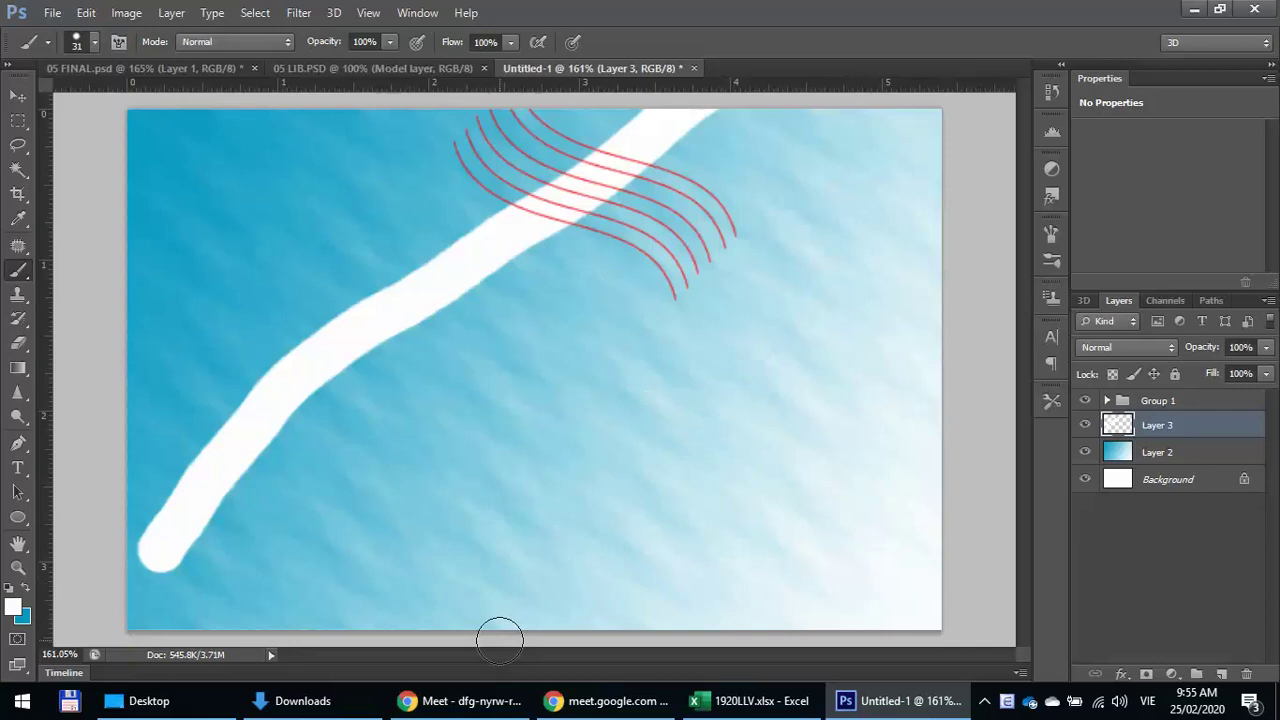
{"action": "key", "text": "ctrl+z"}
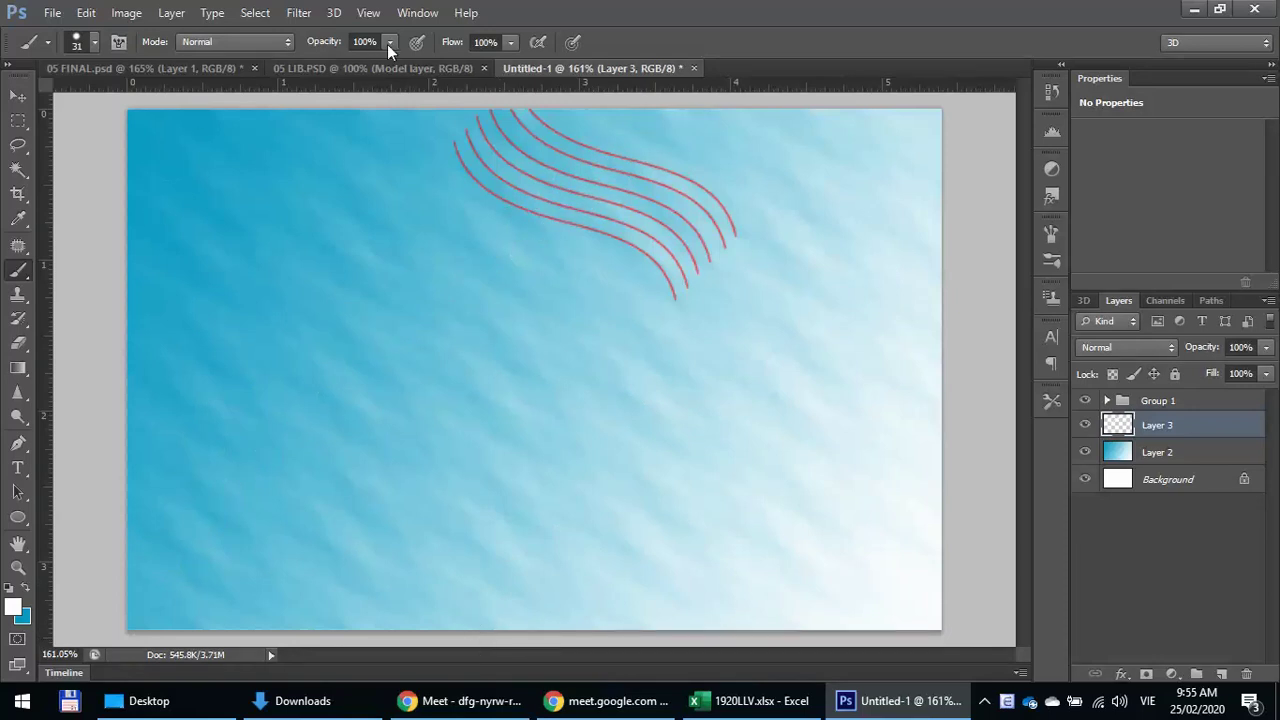
- Lower the brush hardness to its minimum for soft-edged strokes
{"action": "left_click", "coordinate": [96, 42]}
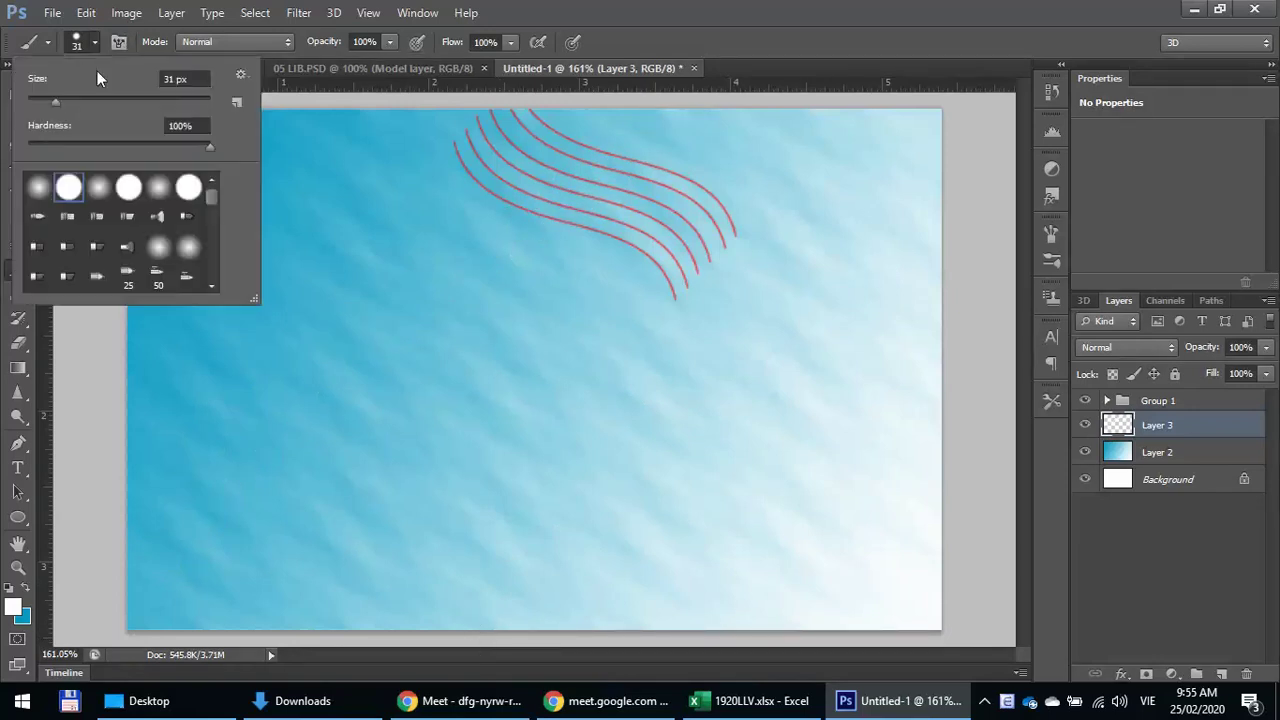
{"action": "left_click_drag", "start_coordinate": [207, 147], "coordinate": [28, 147]}
{"action": "key", "text": "Return"}
- Try two soft white diagonal strokes on Layer 3 with a 999% Large Ripple filter, and undo the filter and strokes
{"action": "mouse_move", "coordinate": [173, 540]}
{"action": "left_mouse_down"}
{"action": "mouse_move", "coordinate": [286, 389]}
{"action": "mouse_move", "coordinate": [579, 80]}
{"action": "left_mouse_up"}
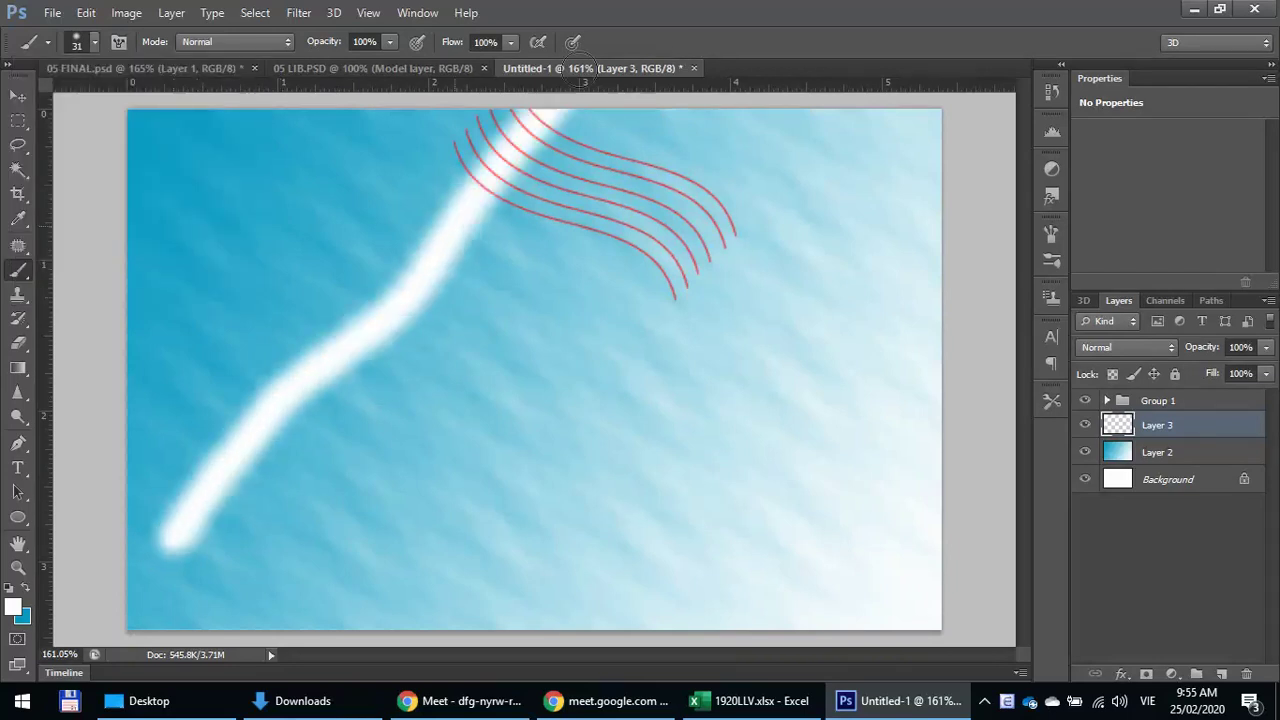
{"action": "left_click_drag", "start_coordinate": [430, 600], "coordinate": [900, 128]}
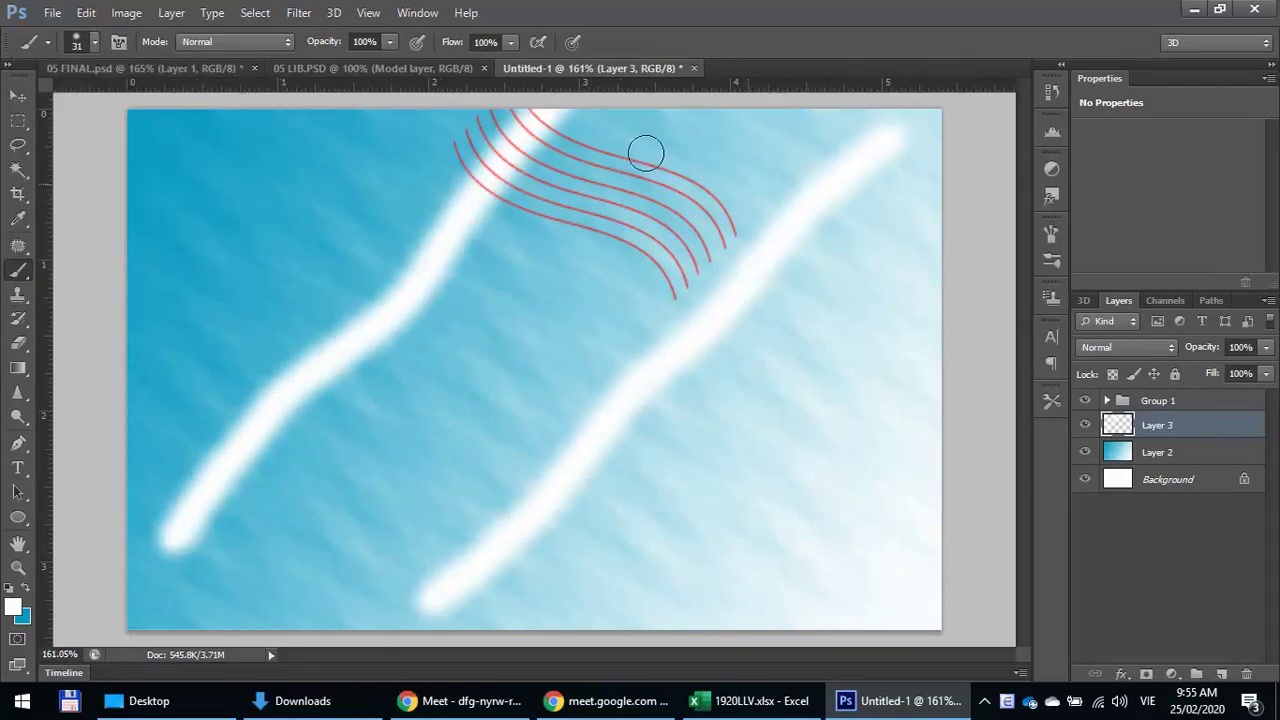
{"action": "left_click", "coordinate": [298, 14]}
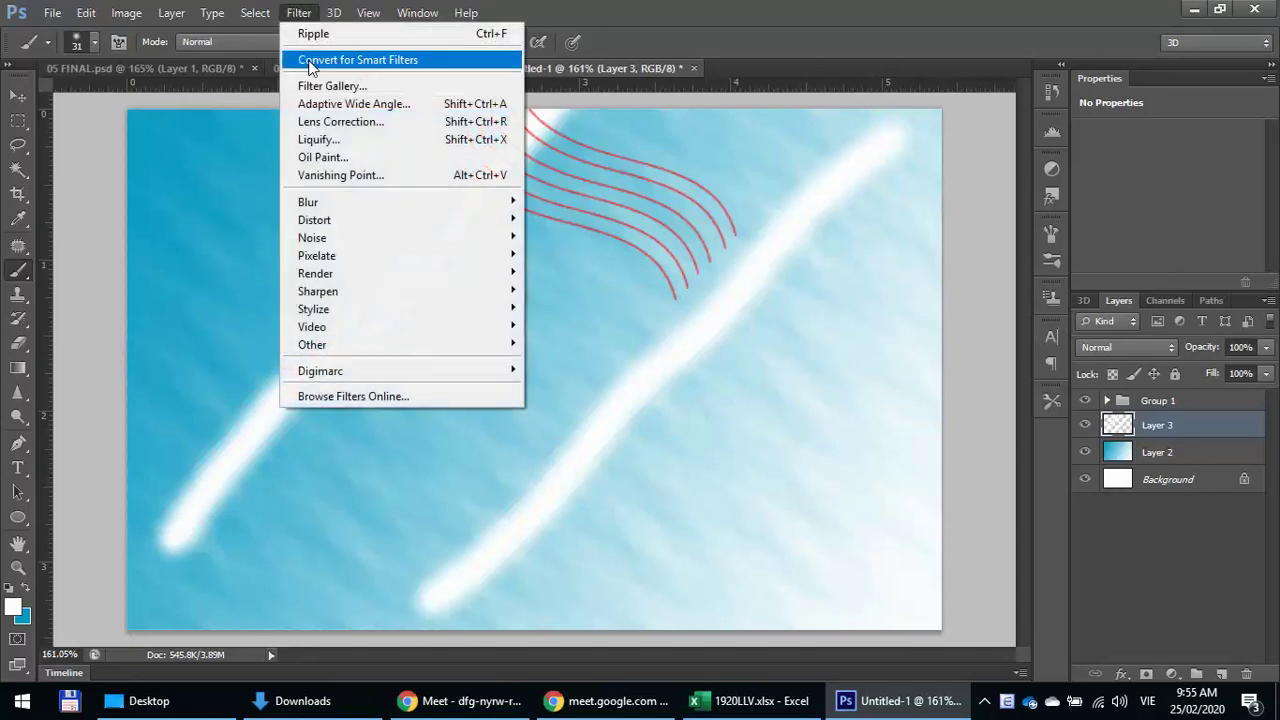
{"action": "mouse_move", "coordinate": [333, 240]}
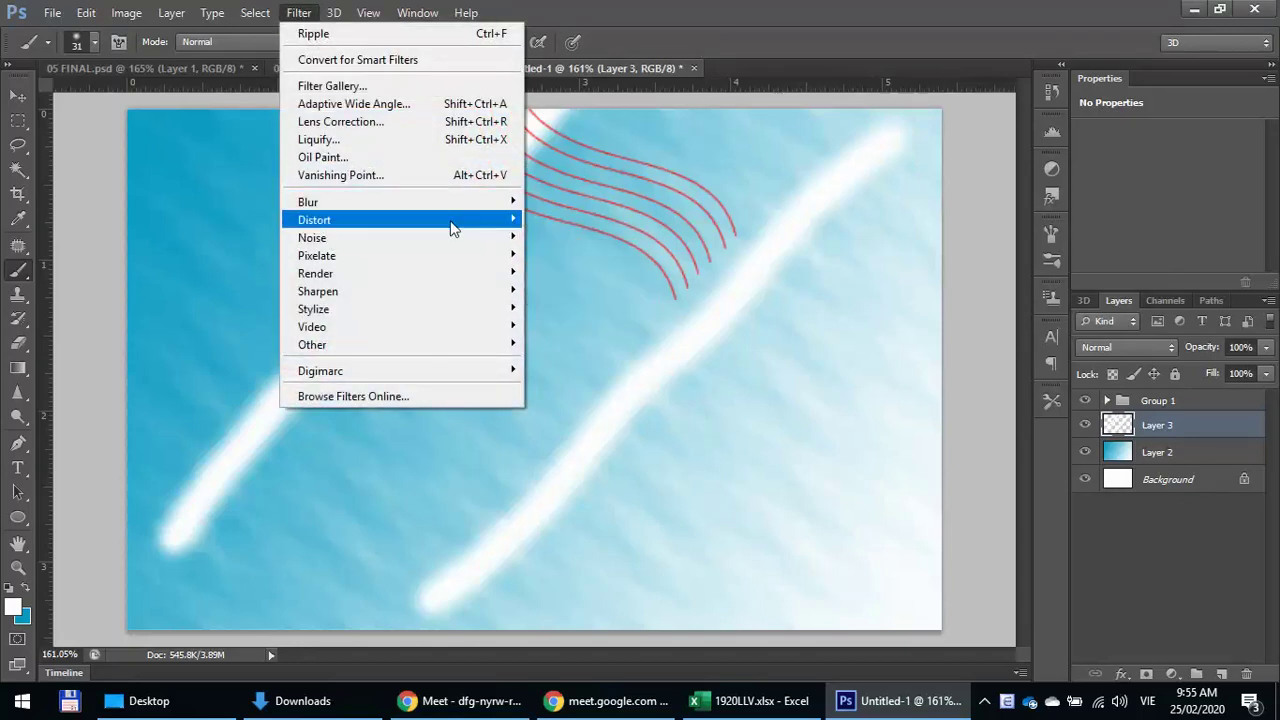
{"action": "mouse_move", "coordinate": [451, 220]}
{"action": "left_click", "coordinate": [600, 272]}
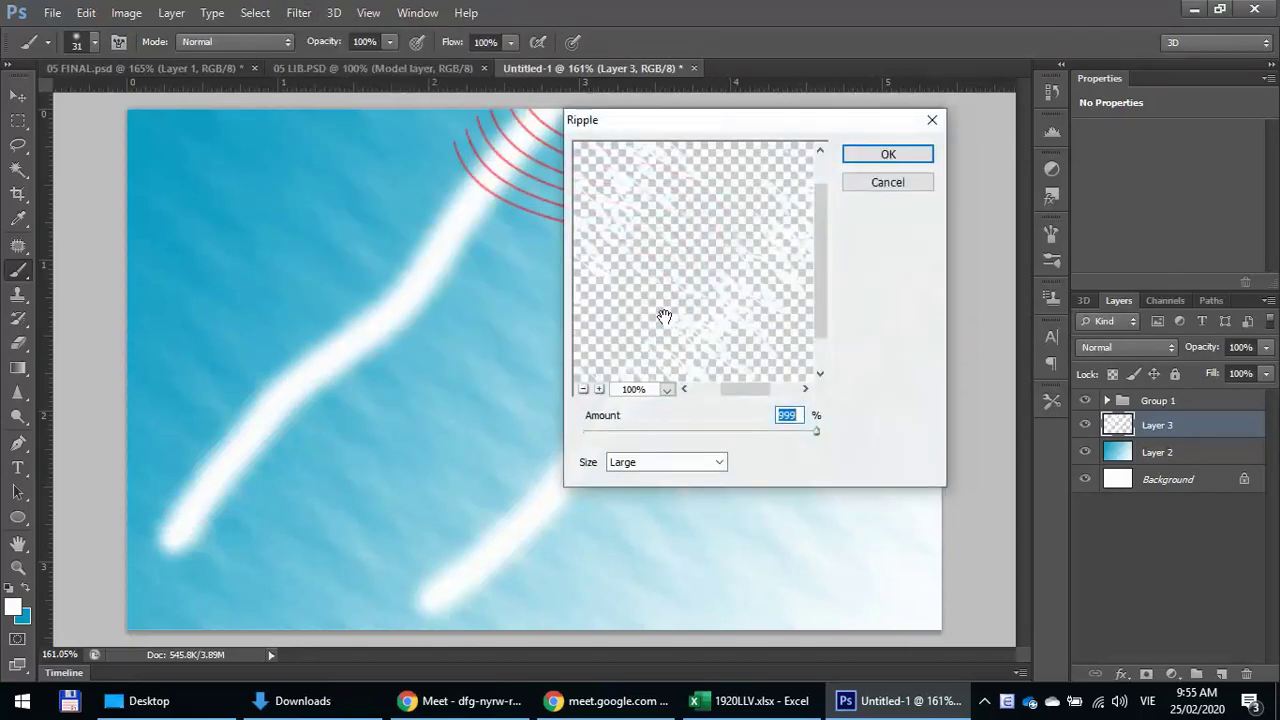
{"action": "left_click", "coordinate": [876, 160]}
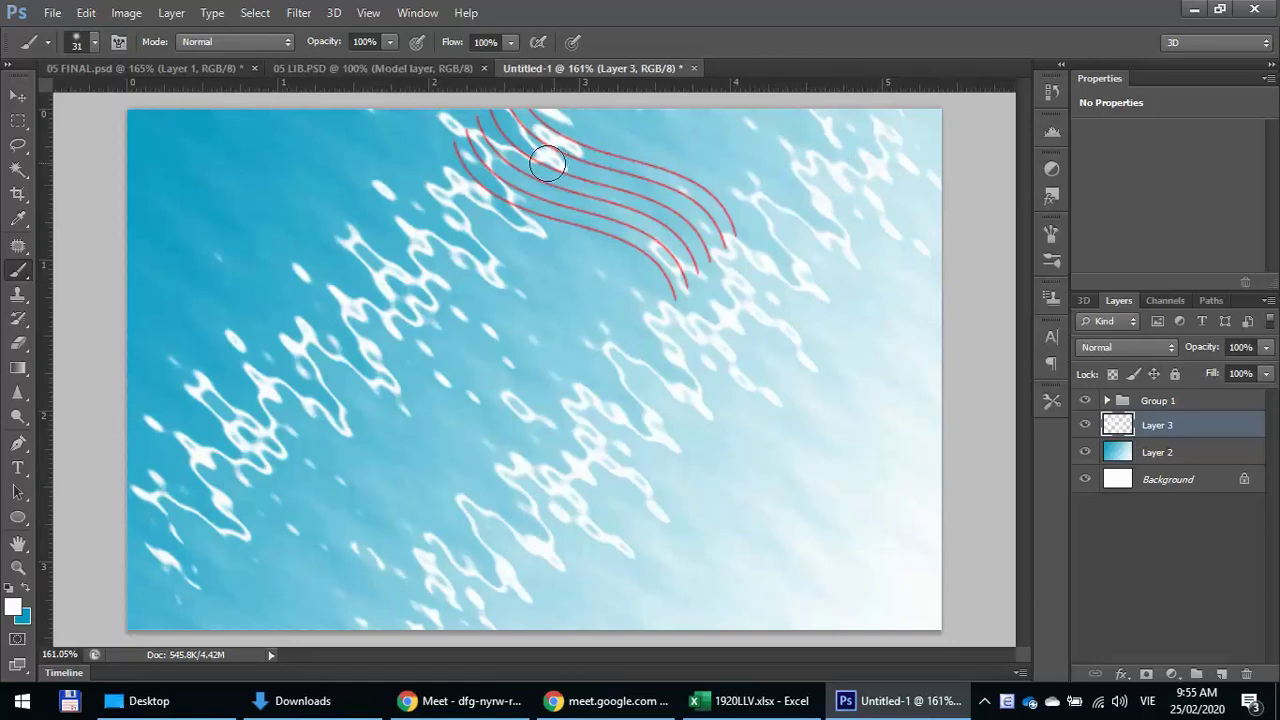
{"action": "key", "text": "ctrl+alt+z"}
{"action": "key", "text": "ctrl+alt+z"}
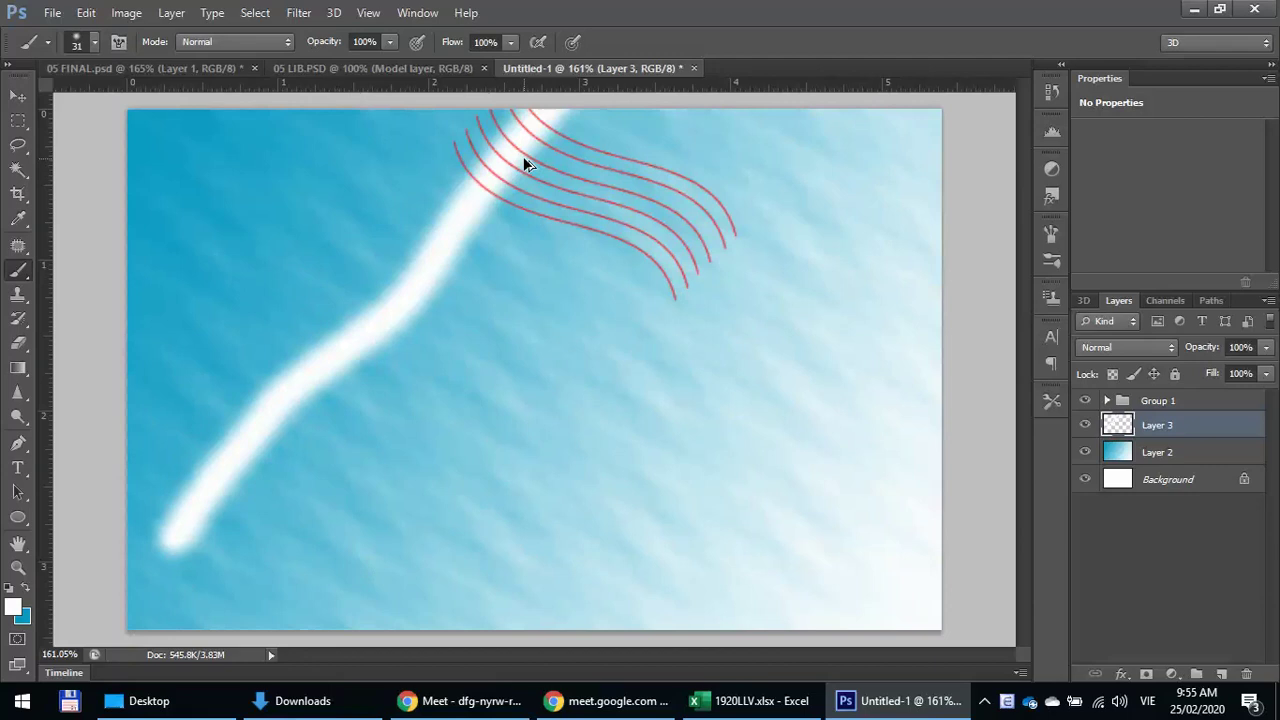
- Paint two soft, wavy white strokes rising diagonally across Layer 3 and apply the Ripple filter at 999%, size Large
{"action": "mouse_move", "coordinate": [162, 576]}
{"action": "left_mouse_down"}
{"action": "mouse_move", "coordinate": [220, 452]}
{"action": "mouse_move", "coordinate": [337, 443]}
{"action": "mouse_move", "coordinate": [568, 218]}
{"action": "mouse_move", "coordinate": [757, 75]}
{"action": "mouse_move", "coordinate": [720, 102]}
{"action": "left_mouse_up"}
{"action": "mouse_move", "coordinate": [549, 600]}
{"action": "left_mouse_down"}
{"action": "mouse_move", "coordinate": [680, 351]}
{"action": "mouse_move", "coordinate": [997, 114]}
{"action": "left_mouse_up"}
{"action": "left_click", "coordinate": [298, 13]}
{"action": "mouse_move", "coordinate": [343, 220]}
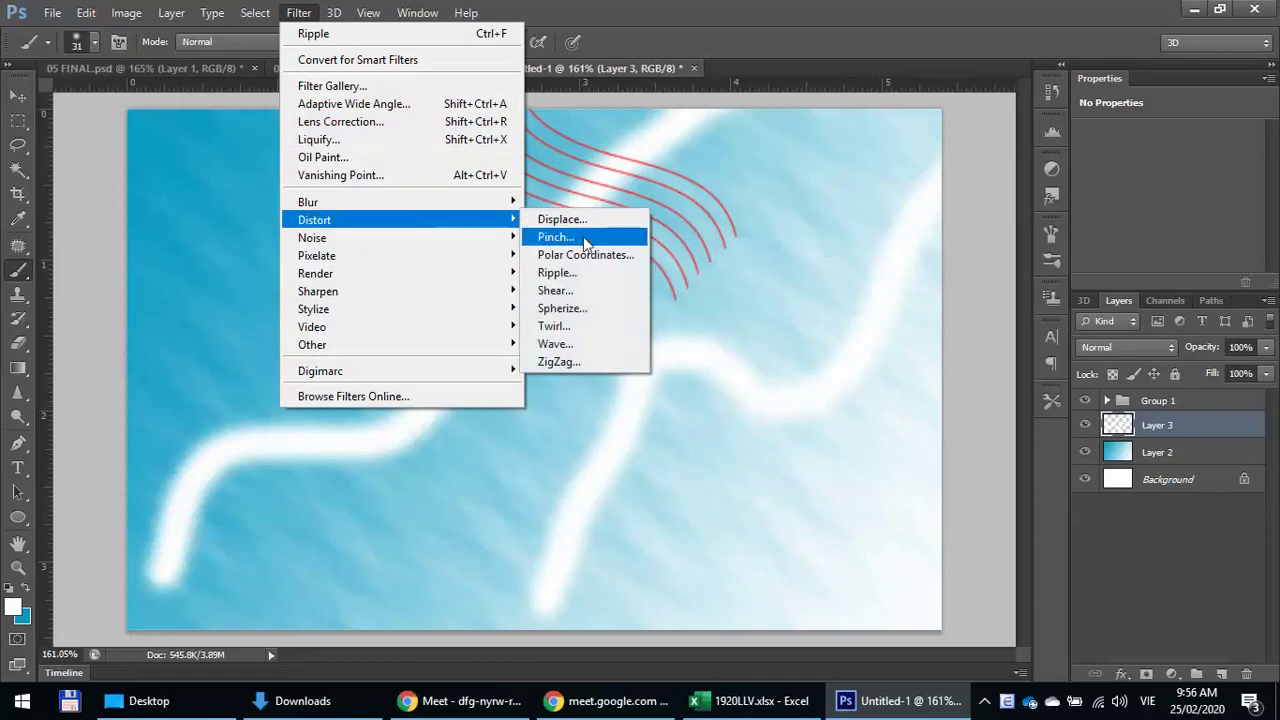
{"action": "left_click", "coordinate": [566, 273]}
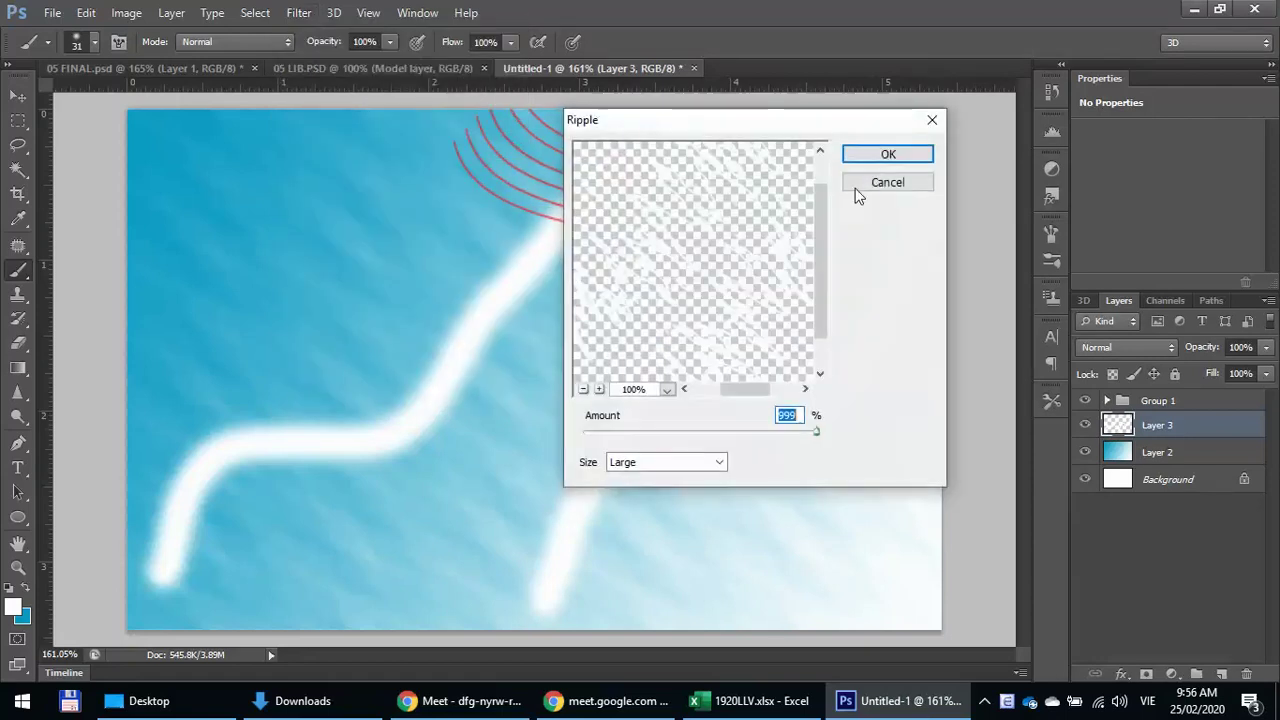
{"action": "left_click", "coordinate": [872, 152]}
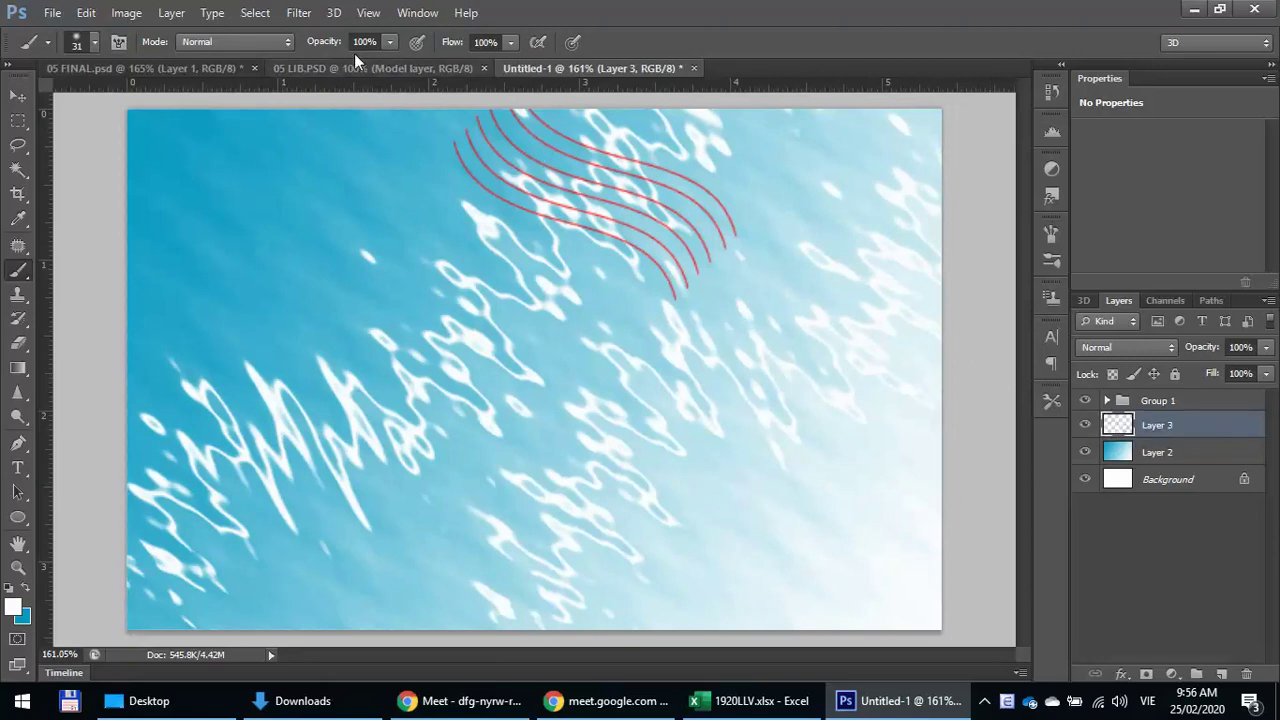
- Switch to 05 FINAL.psd, show the masked Bottle layer above Layer 1, and select its layer mask to examine how the bottle fades
{"action": "left_click", "coordinate": [168, 69]}
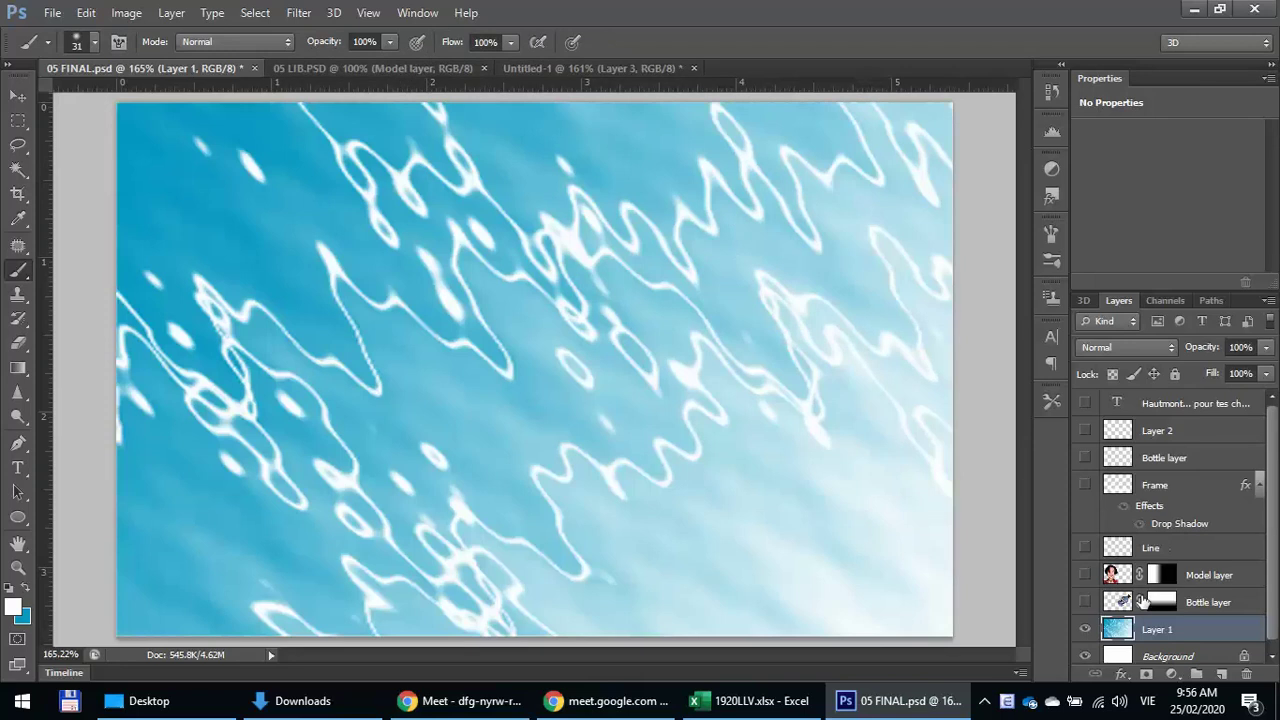
{"action": "scroll", "coordinate": [1144, 602], "scroll_direction": "down", "scroll_amount": 1}
{"action": "left_click", "coordinate": [1086, 596]}
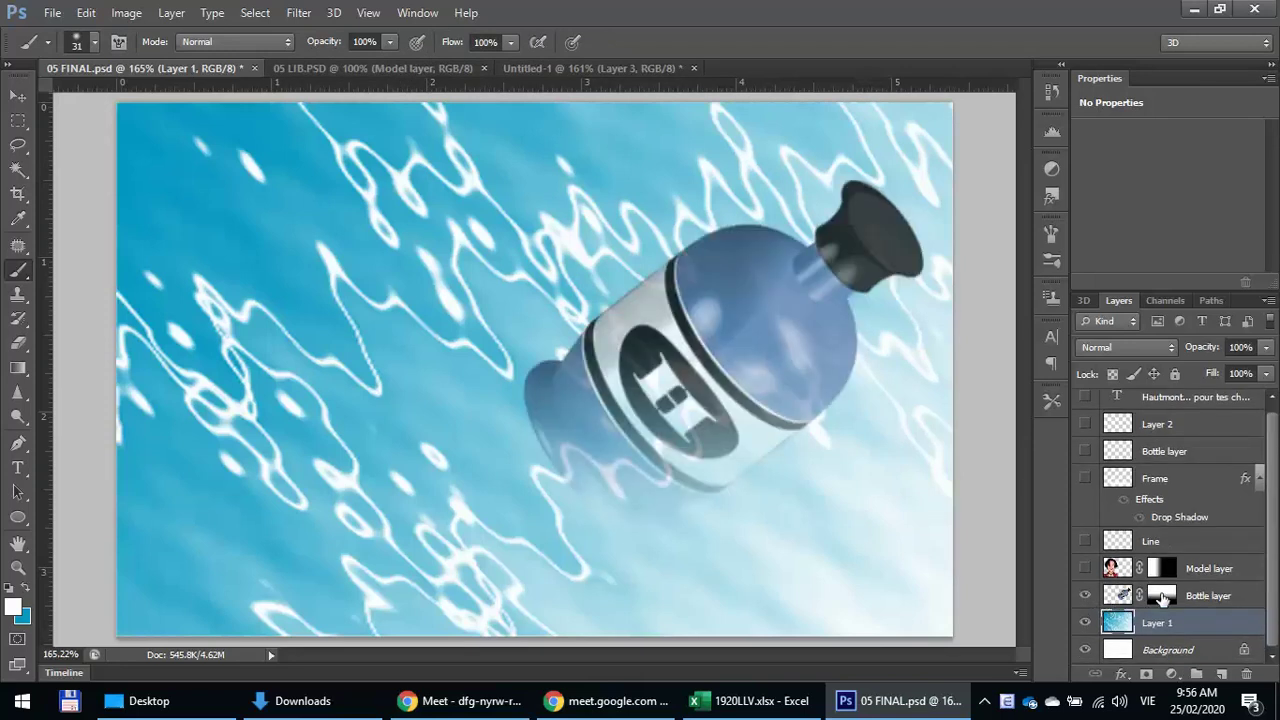
{"action": "left_click", "coordinate": [1162, 597]}
{"action": "left_click", "coordinate": [1125, 597]}
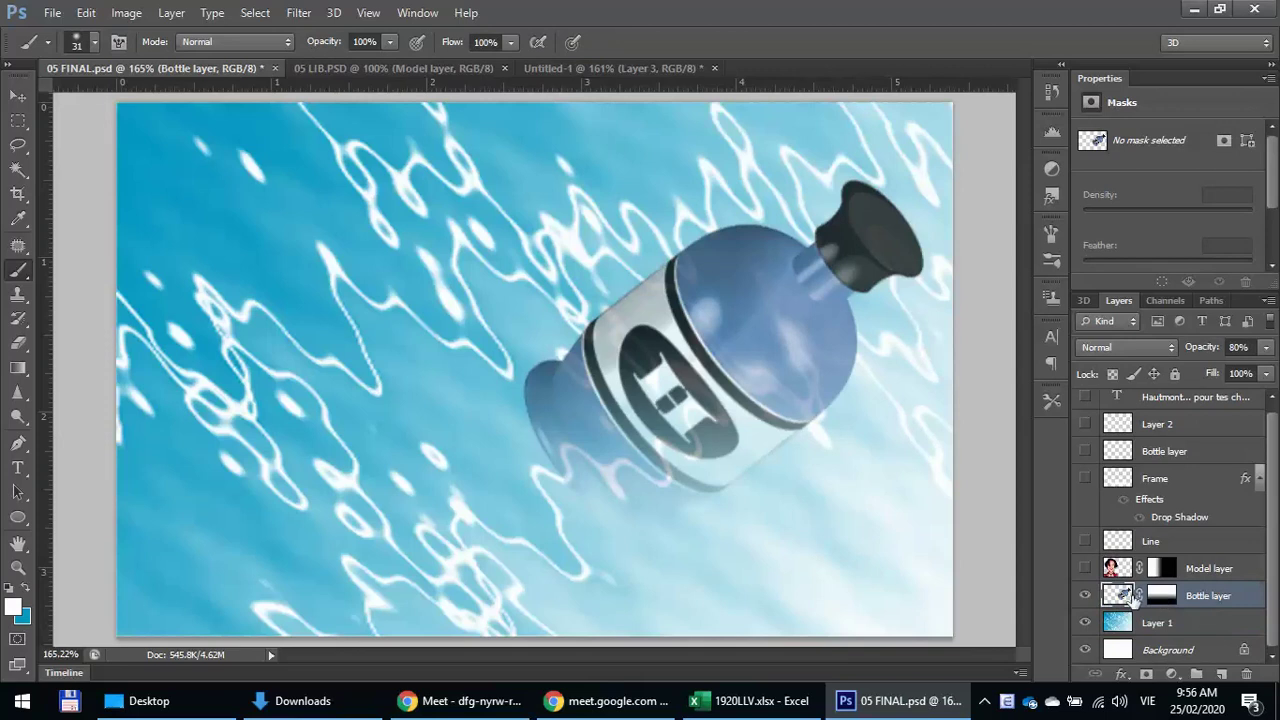
{"action": "left_click", "coordinate": [1160, 597]}
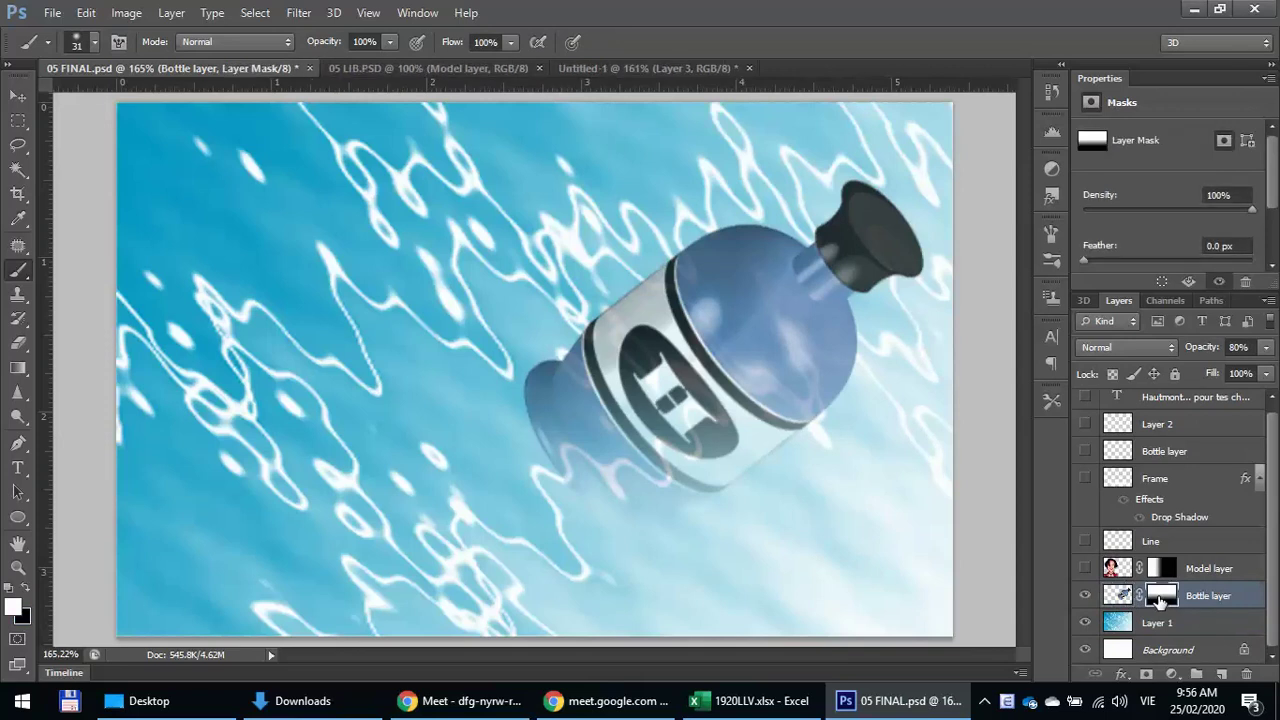
- Switch the bottle's layer mask off and on to compare the fade, and show the Model and Line layers in 05 FINAL.psd
{"action": "left_click", "coordinate": [1160, 598], "text": "shift"}
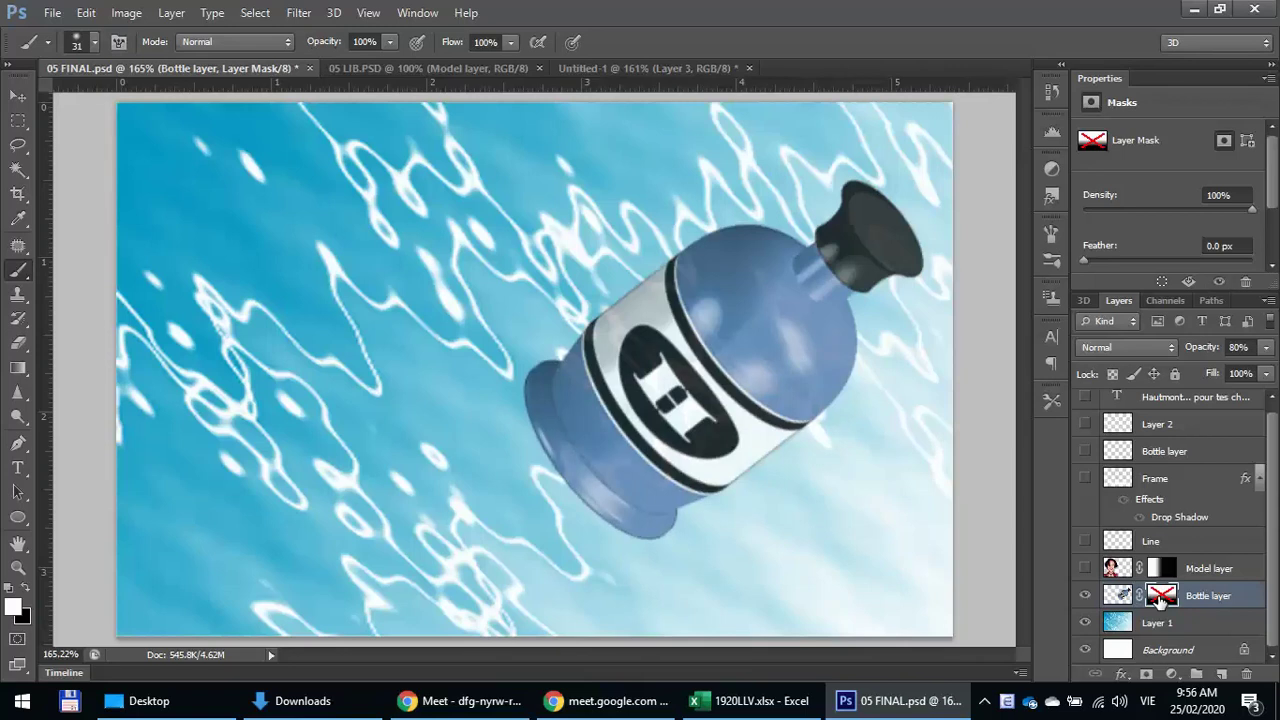
{"action": "left_click", "coordinate": [1160, 598], "text": "shift"}
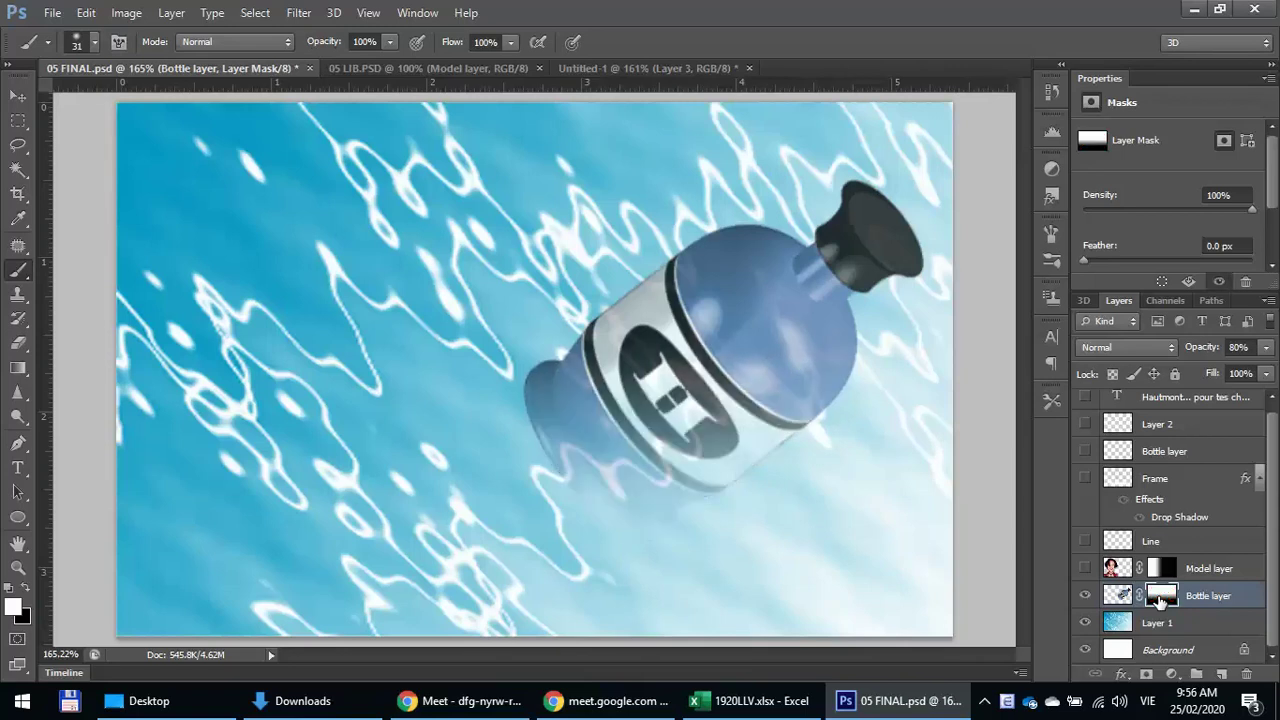
{"action": "left_click", "coordinate": [1085, 569]}
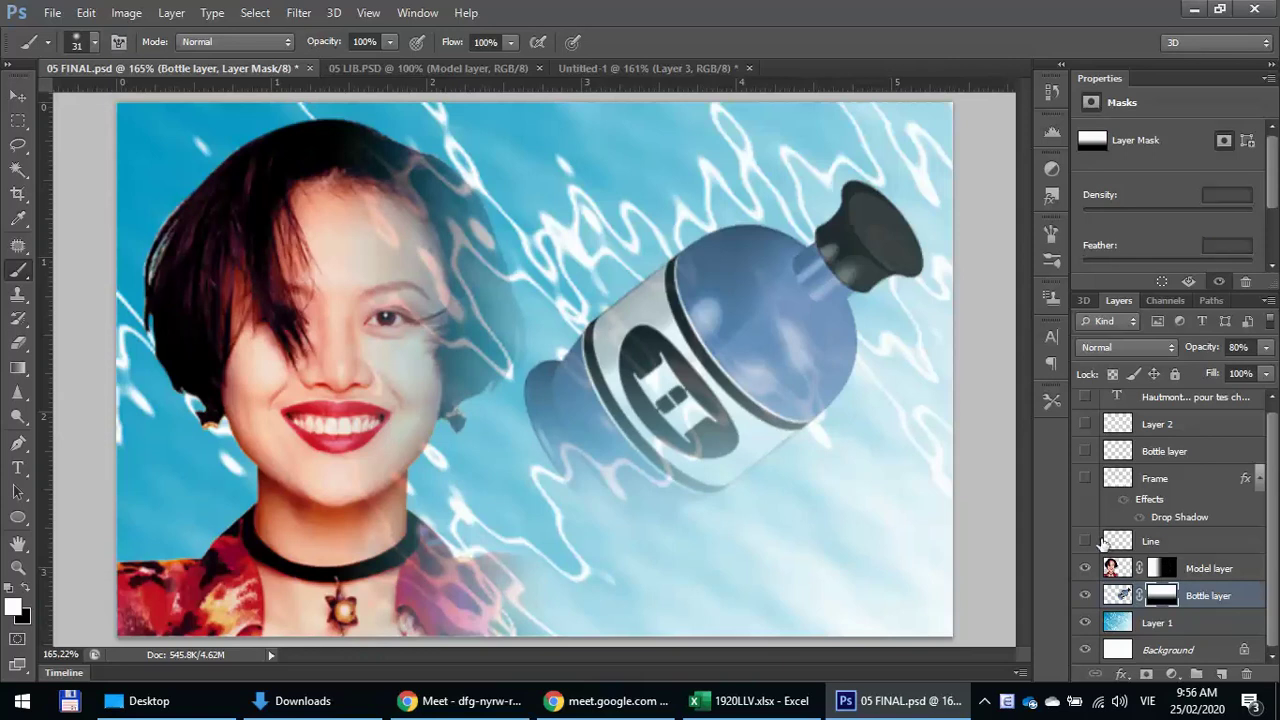
{"action": "left_click", "coordinate": [1145, 543]}
{"action": "left_click", "coordinate": [1085, 541]}
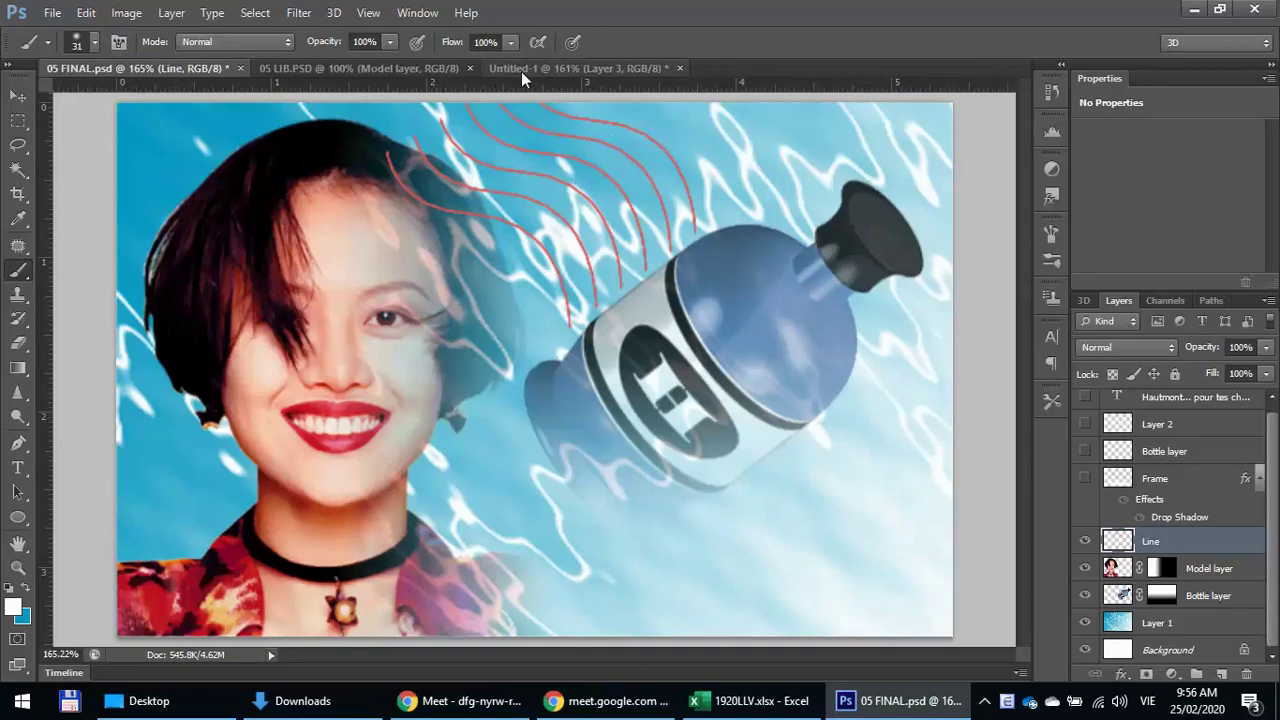
- Copy the Model and Bottle layers from 05 LIB.PSD into Untitled-1, and move the model to the left part of the canvas
{"action": "left_click", "coordinate": [359, 68]}
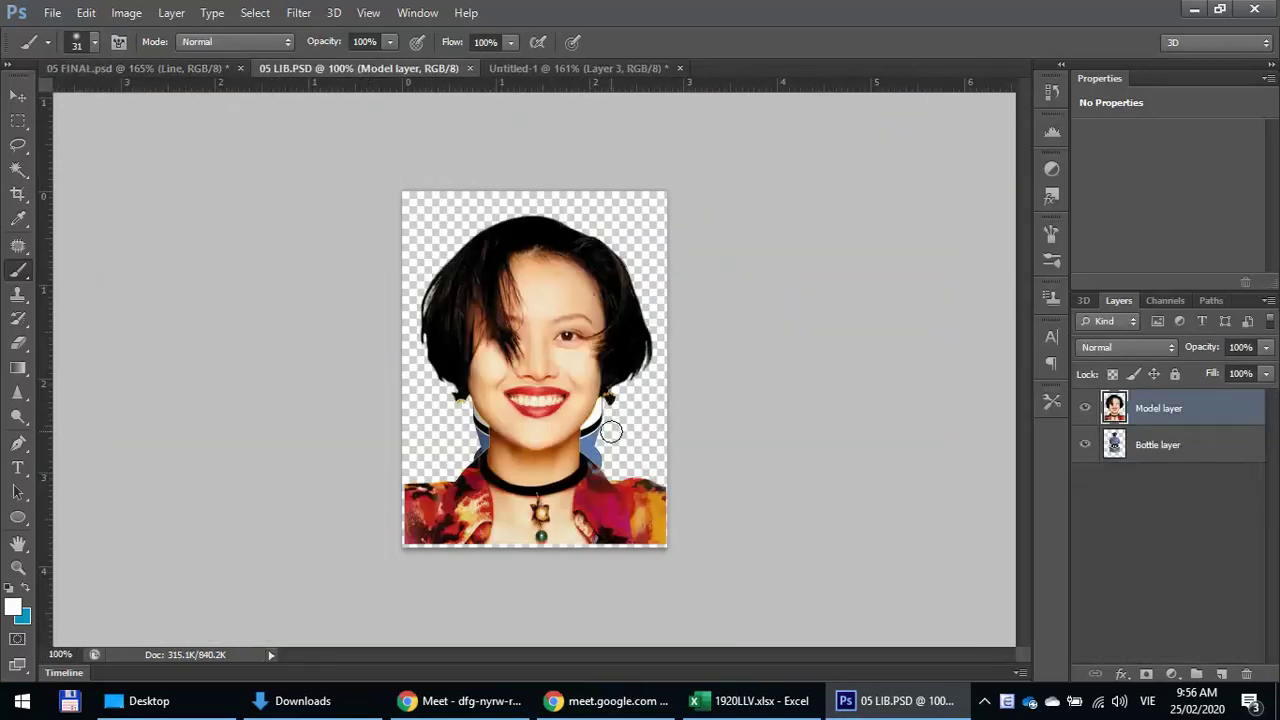
{"action": "left_click", "coordinate": [18, 95]}
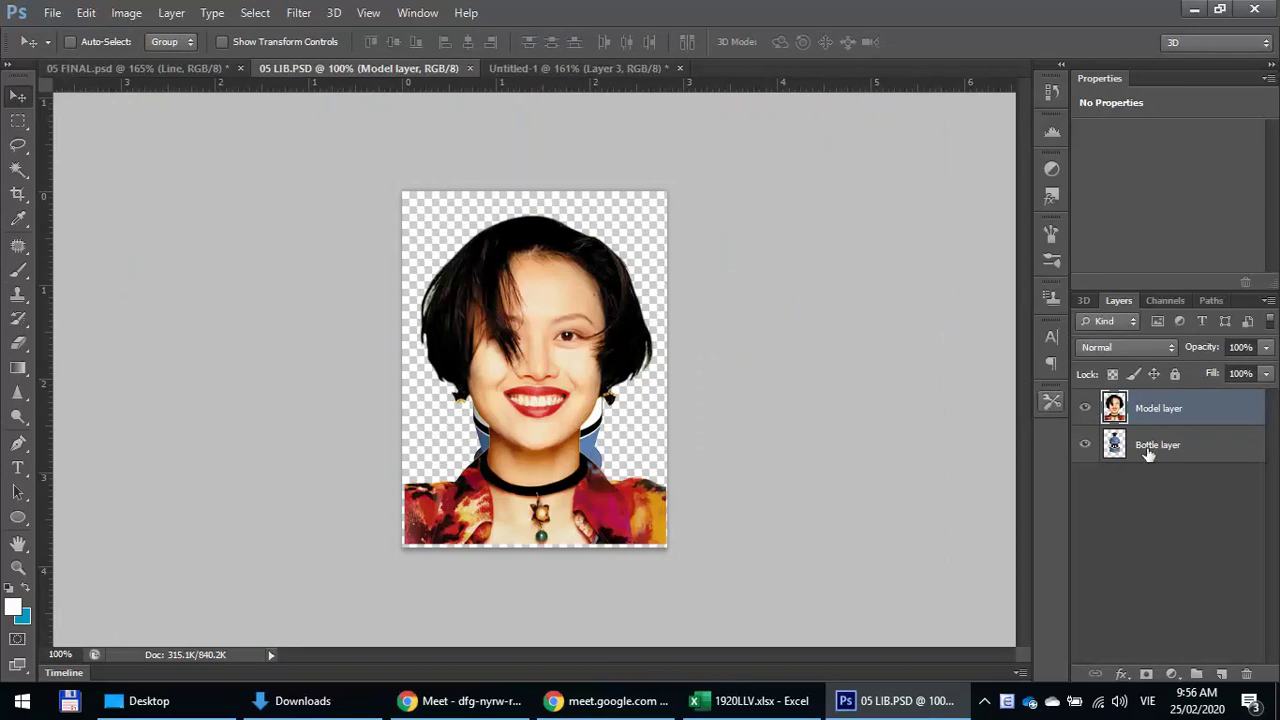
{"action": "left_click", "coordinate": [1192, 452], "text": "shift"}
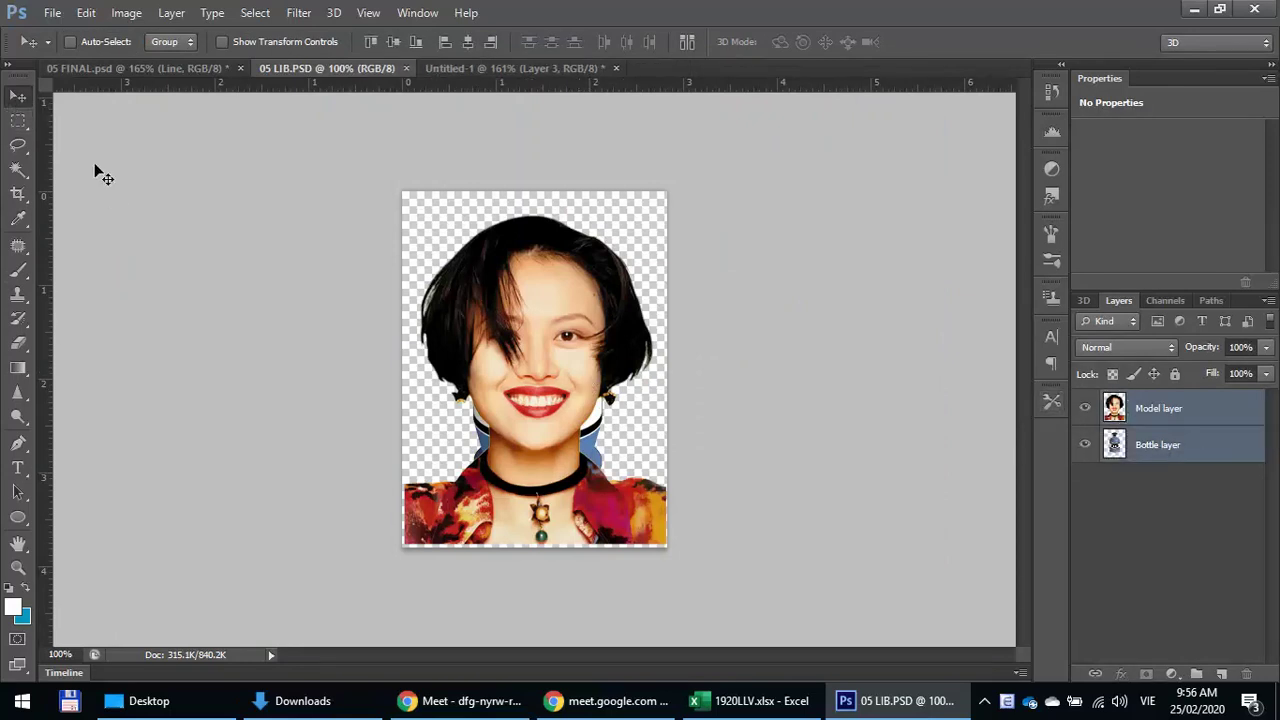
{"action": "left_click_drag", "start_coordinate": [523, 397], "coordinate": [472, 460]}
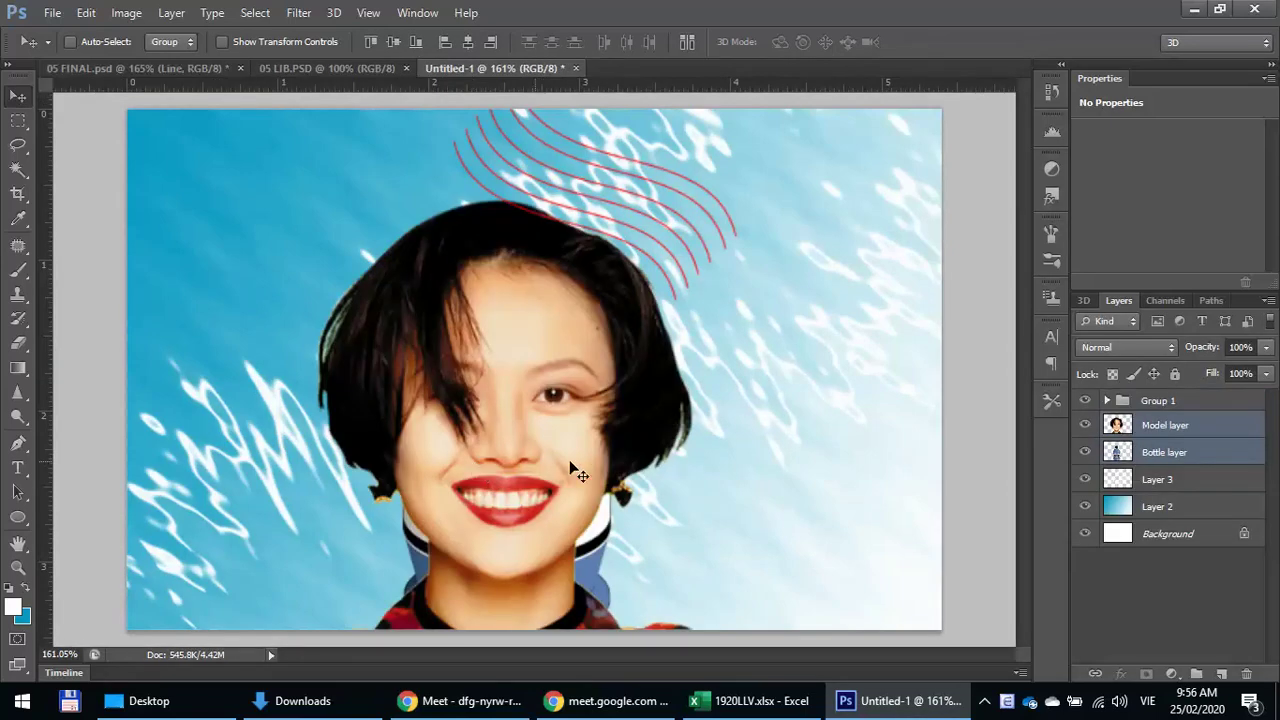
{"action": "left_click", "coordinate": [1132, 432]}
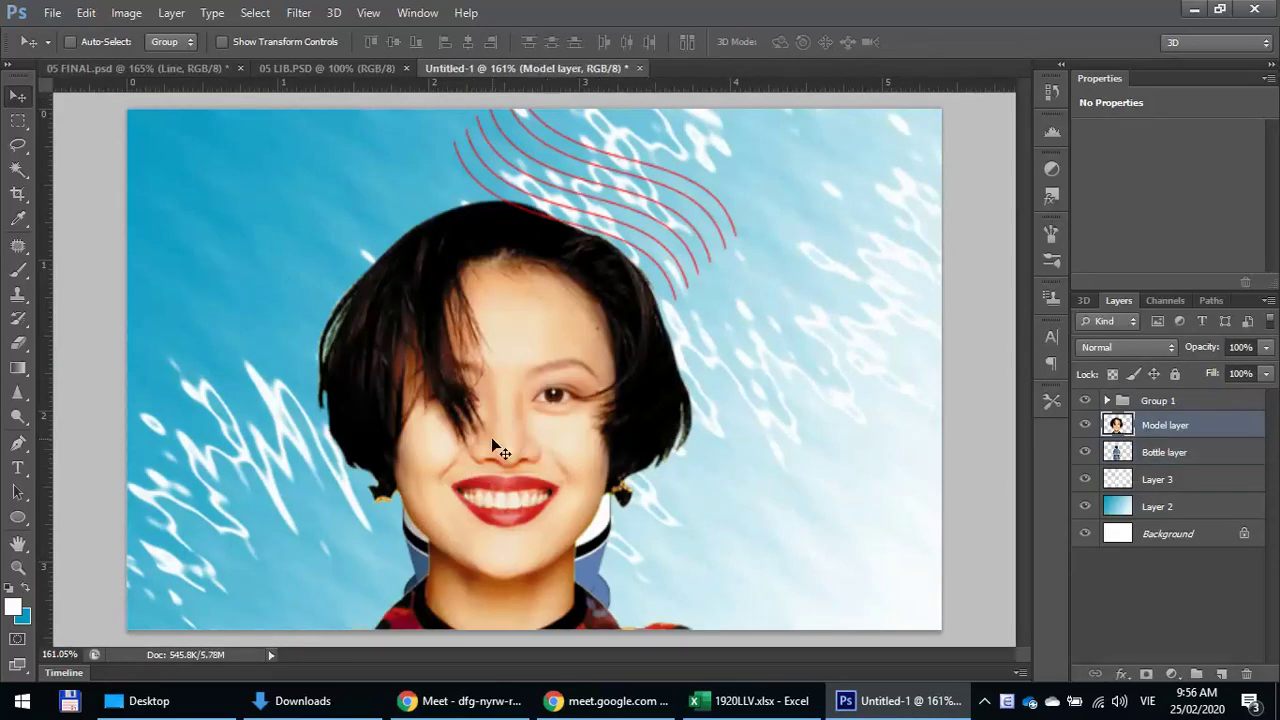
{"action": "left_click_drag", "start_coordinate": [477, 440], "coordinate": [315, 345]}
- Move the bottle to the right of the model and rotate it clockwise so its cap points to the canvas's upper-right corner
{"action": "left_click", "coordinate": [546, 412], "text": "ctrl"}
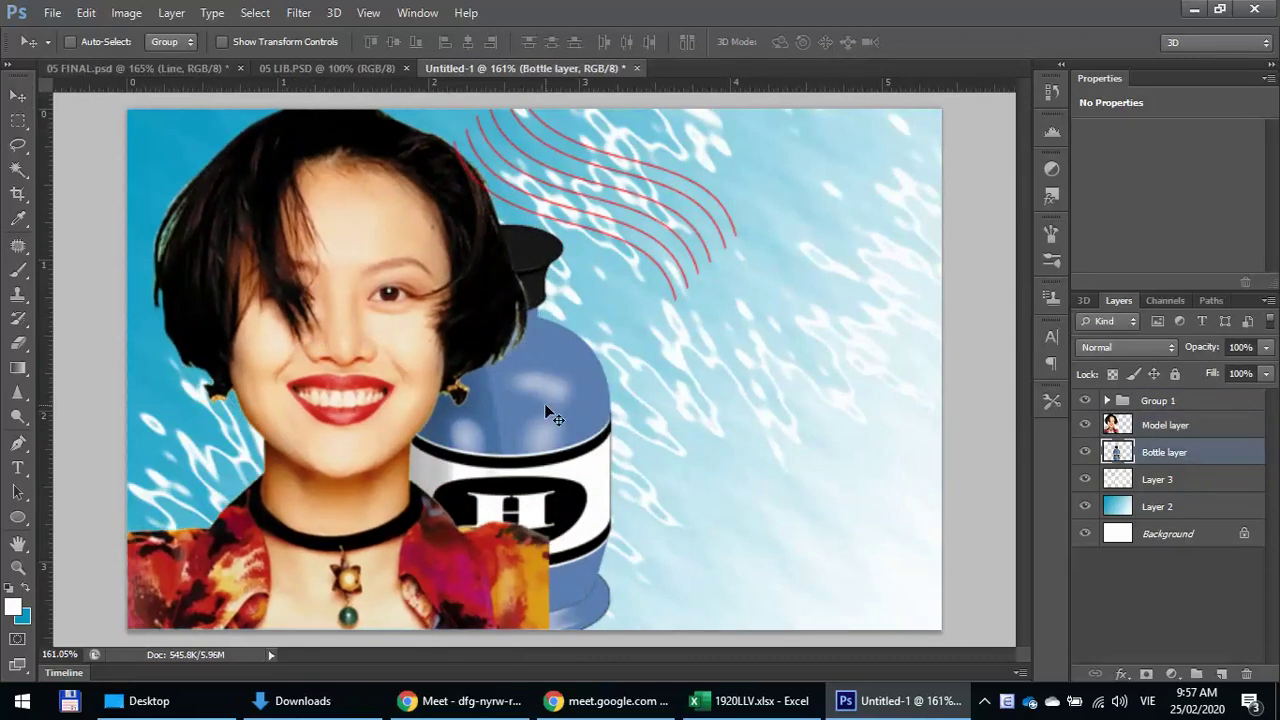
{"action": "key", "text": "ctrl+t"}
{"action": "left_click_drag", "start_coordinate": [546, 390], "coordinate": [768, 308]}
{"action": "left_click_drag", "start_coordinate": [893, 173], "coordinate": [975, 398]}
{"action": "left_click_drag", "start_coordinate": [770, 412], "coordinate": [764, 391]}
{"action": "key", "text": "Return"}
- Check the Model and Bottle layers' opacity in 05 FINAL.psd, and set the Bottle layer's opacity to 80% in Untitled-1
{"action": "left_click", "coordinate": [232, 66]}
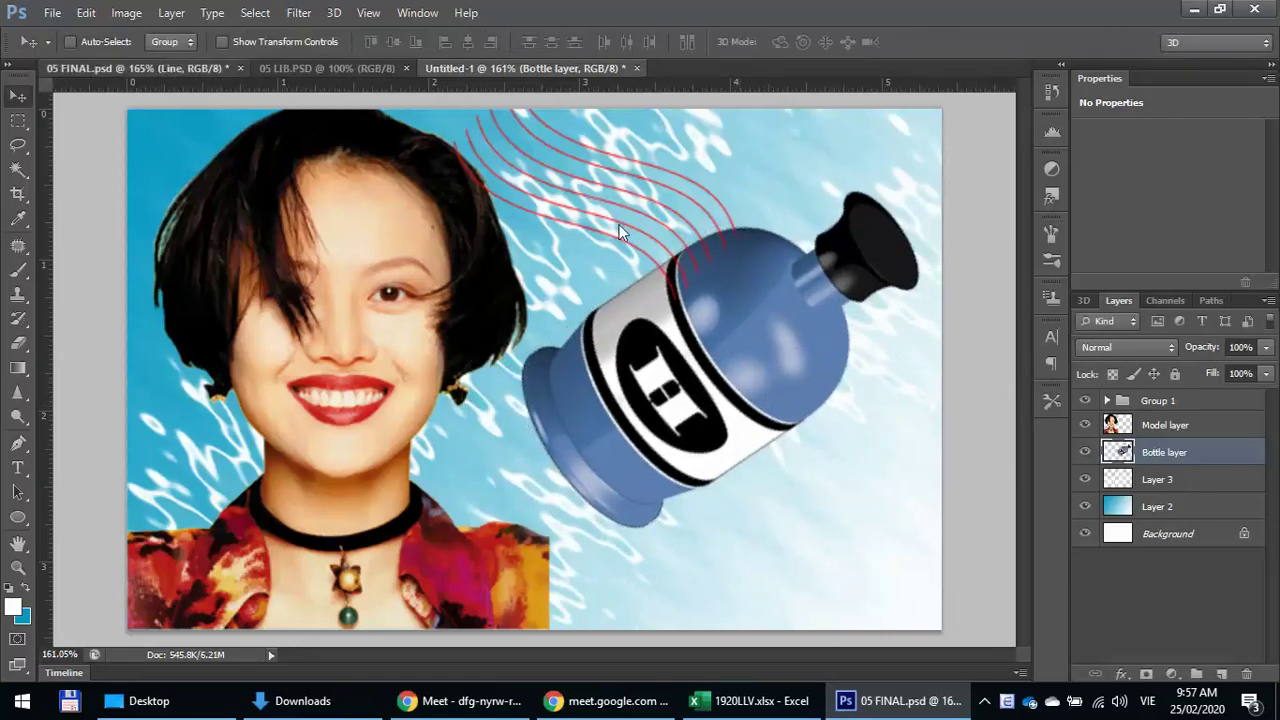
{"action": "left_click", "coordinate": [1234, 580]}
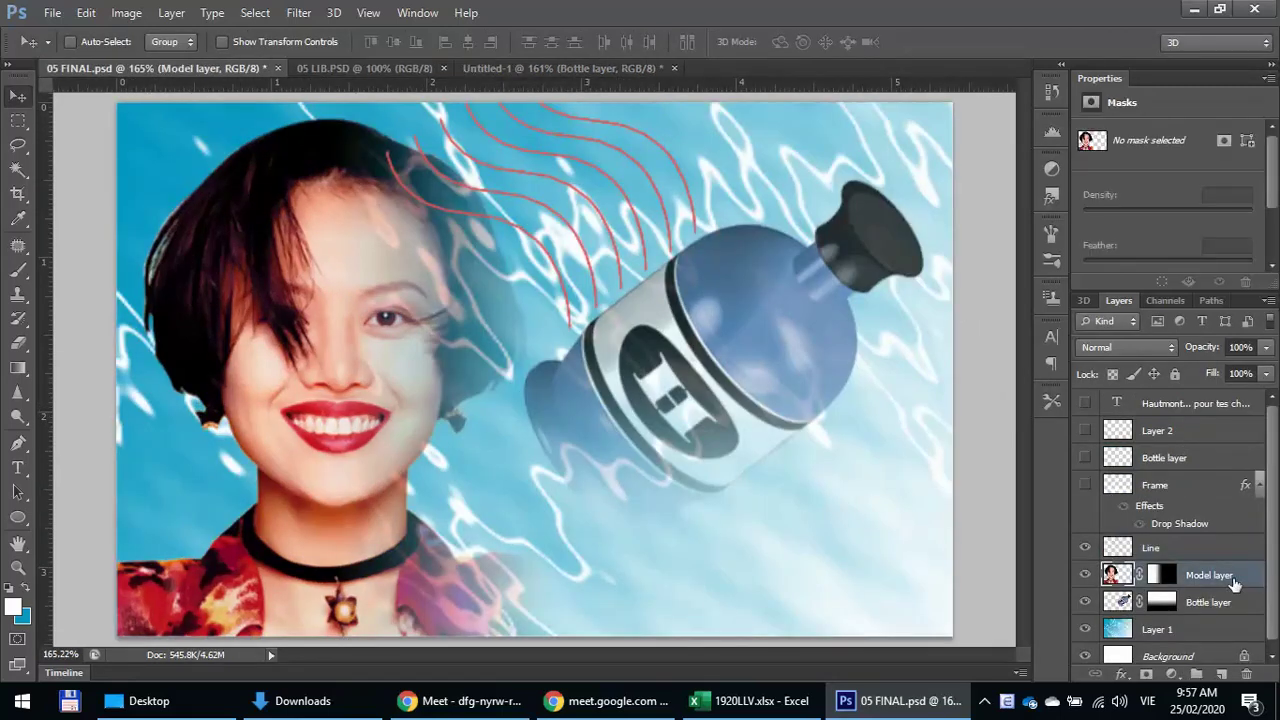
{"action": "left_click", "coordinate": [1221, 605]}
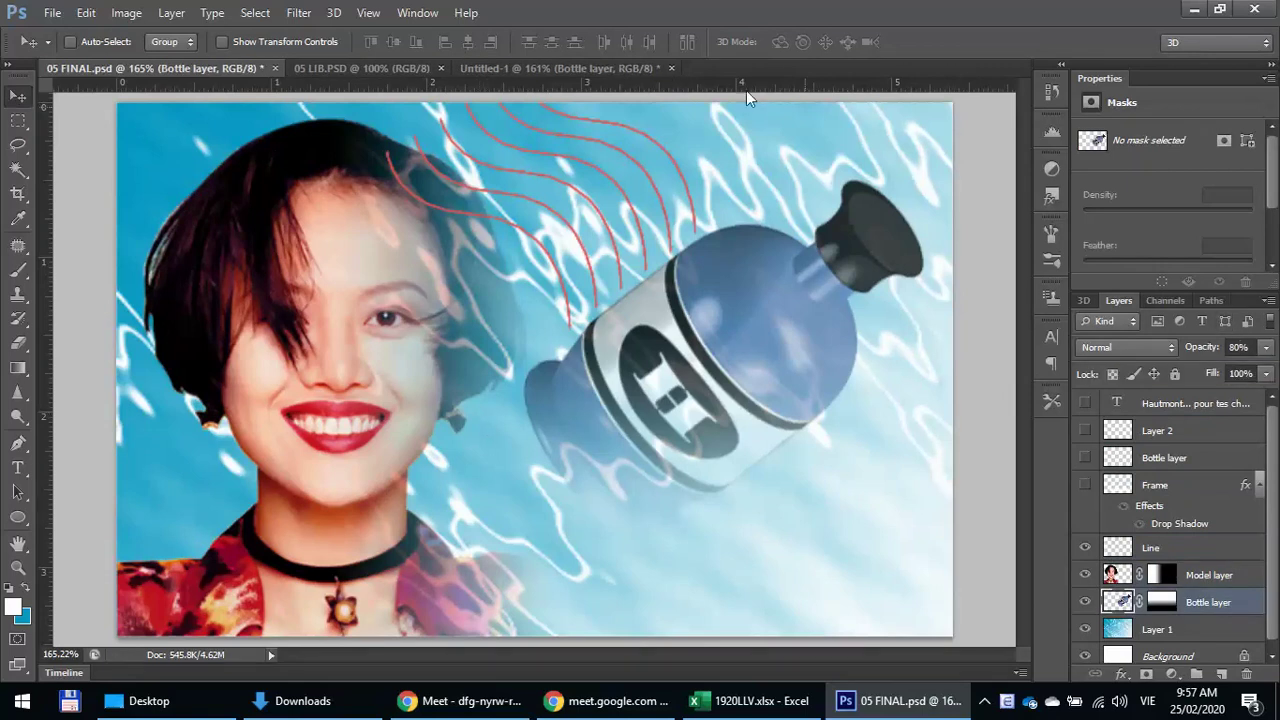
{"action": "left_click", "coordinate": [481, 72]}
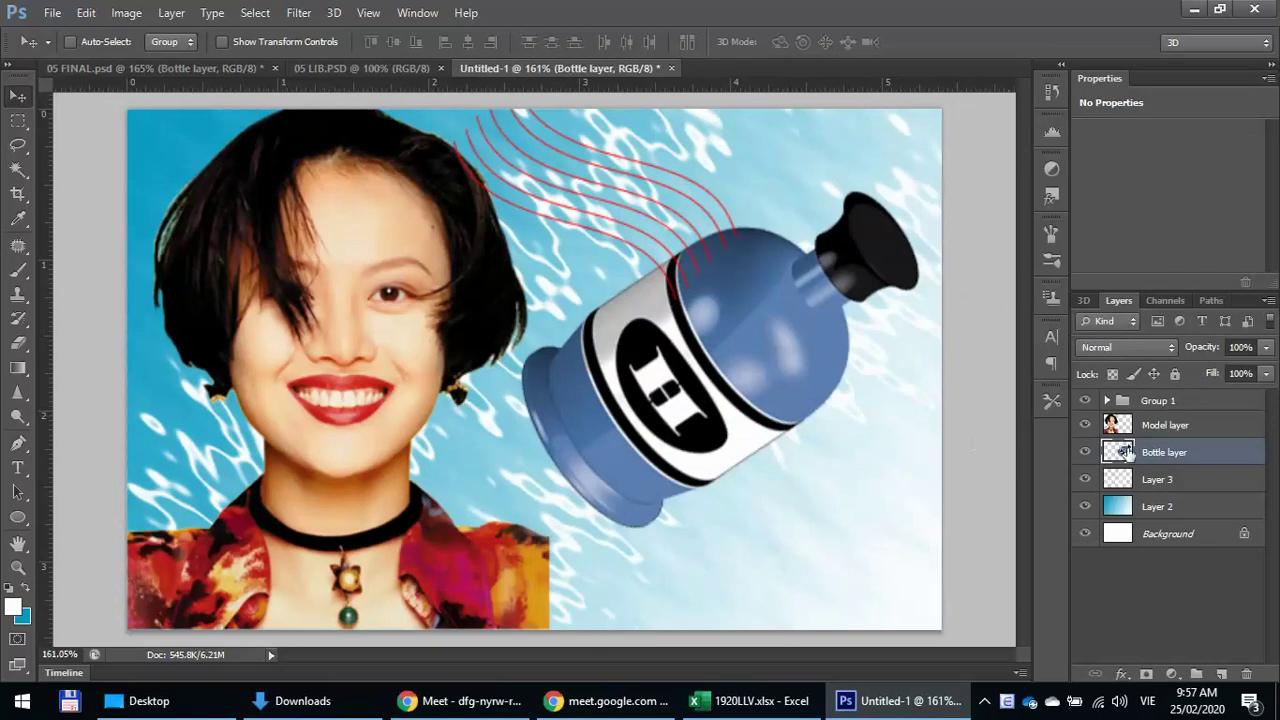
{"action": "left_click", "coordinate": [1266, 347]}
{"action": "left_click", "coordinate": [1250, 347]}
{"action": "left_click", "coordinate": [1266, 347]}
{"action": "left_click_drag", "start_coordinate": [1263, 372], "coordinate": [1248, 374]}
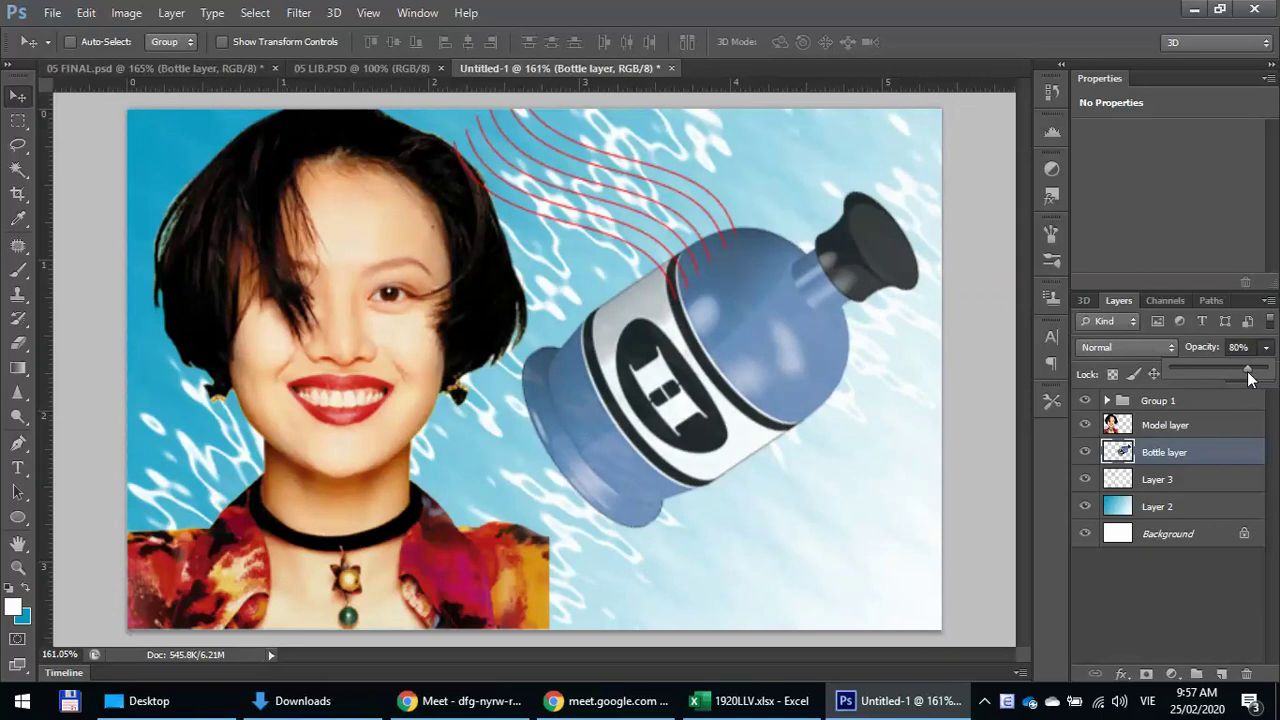
{"action": "left_click", "coordinate": [1122, 454]}
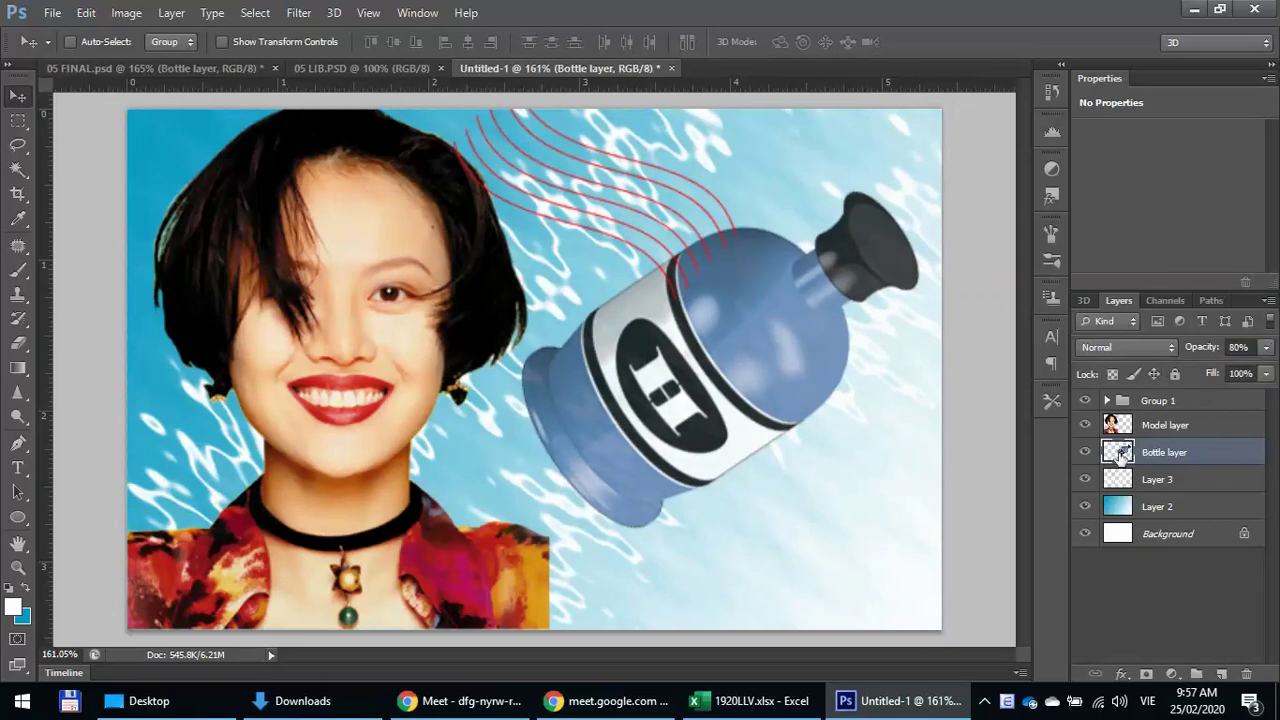
- Add a layer mask to the Model layer and draw a black-to-white linear gradient leftward across it to fade the model's right side
{"action": "left_click", "coordinate": [1176, 428]}
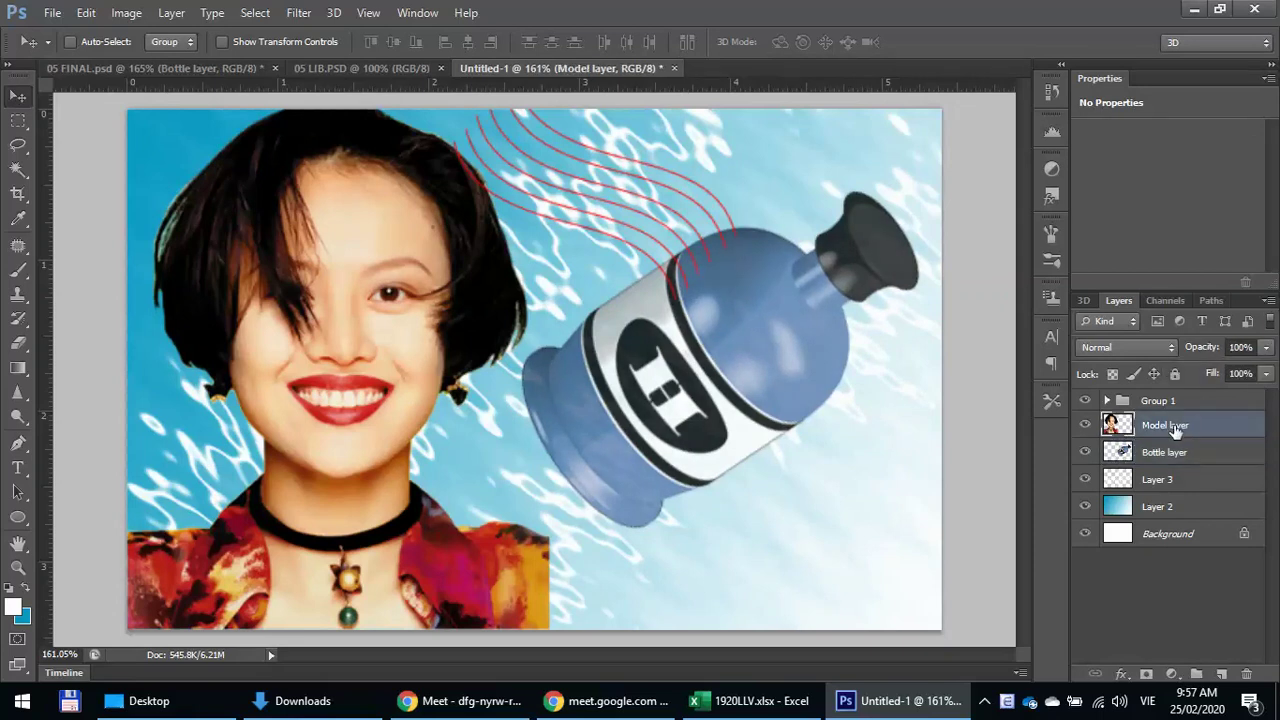
{"action": "left_click", "coordinate": [1146, 674]}
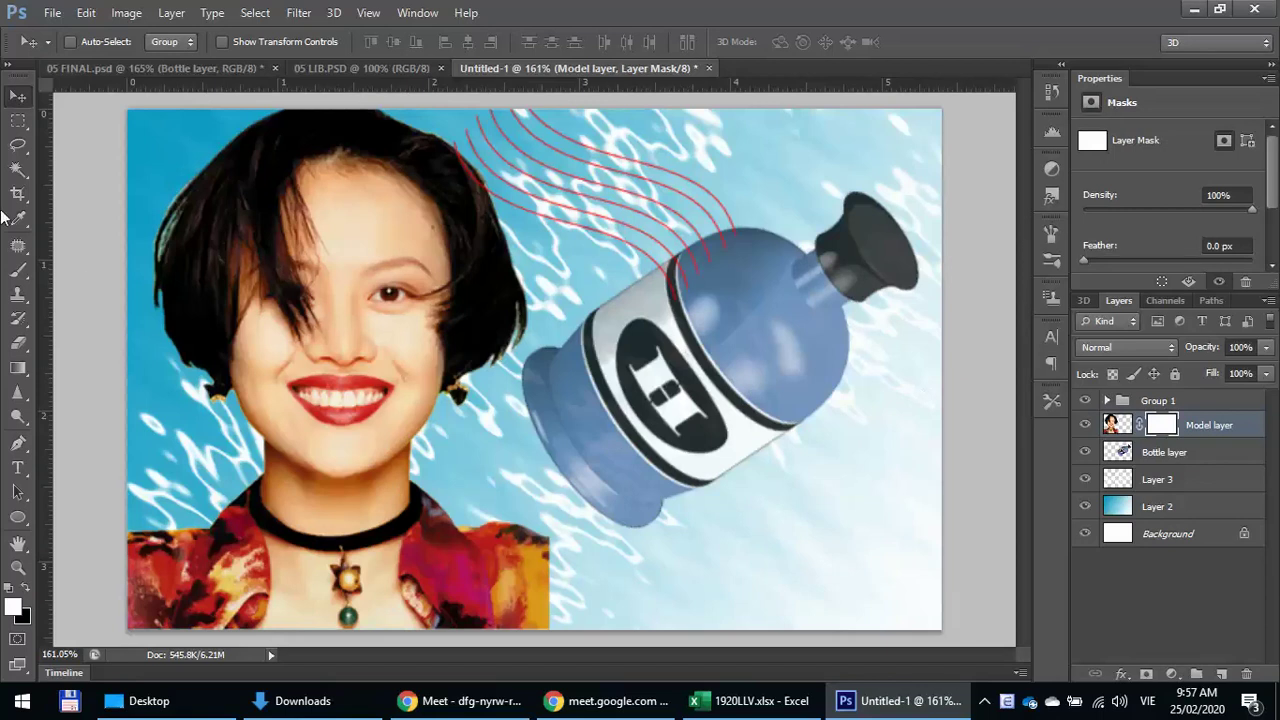
{"action": "left_click", "coordinate": [18, 368]}
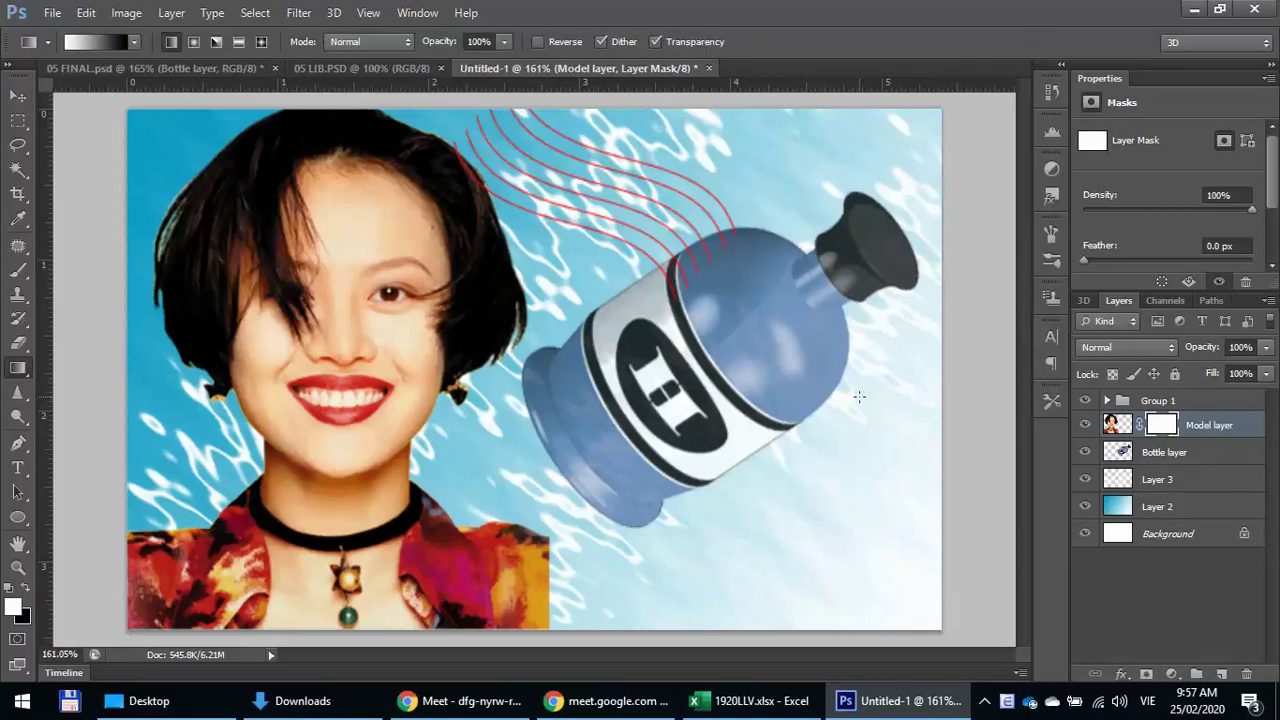
{"action": "key", "text": "x"}
{"action": "left_click_drag", "start_coordinate": [962, 368], "coordinate": [590, 378]}
{"action": "left_click_drag", "start_coordinate": [487, 395], "coordinate": [487, 395]}
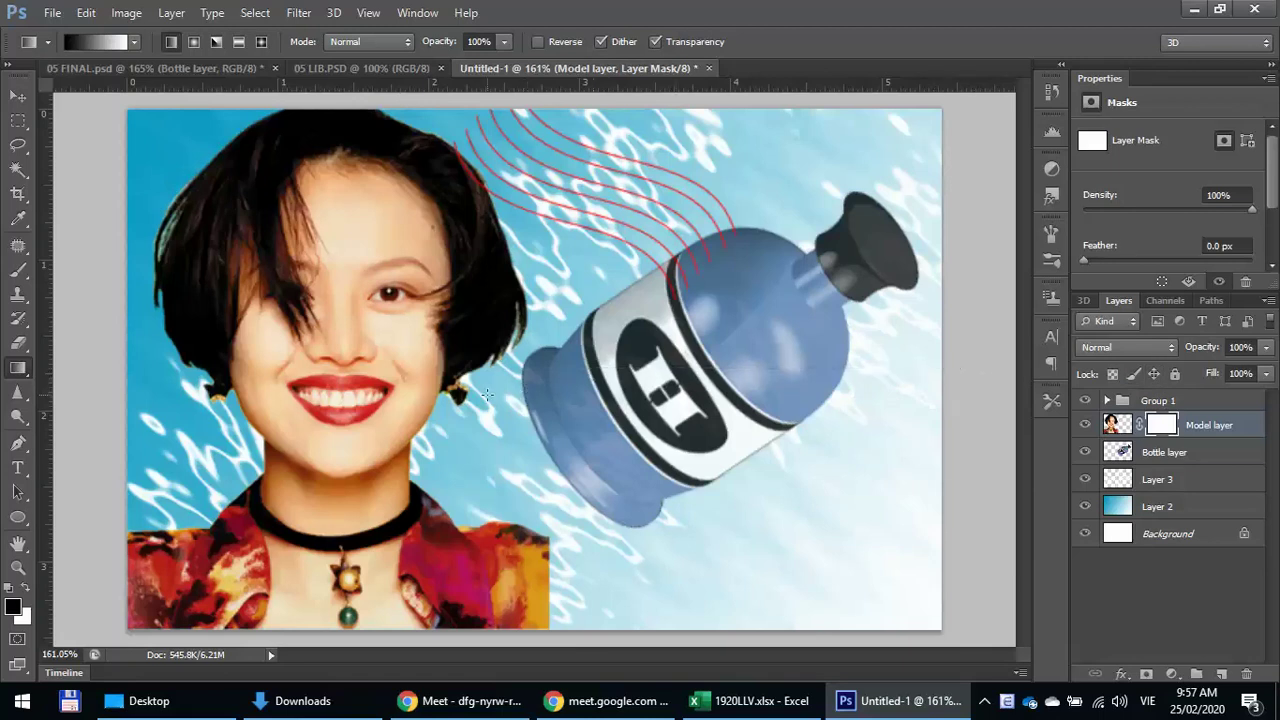
{"action": "left_click_drag", "start_coordinate": [790, 370], "coordinate": [498, 368]}
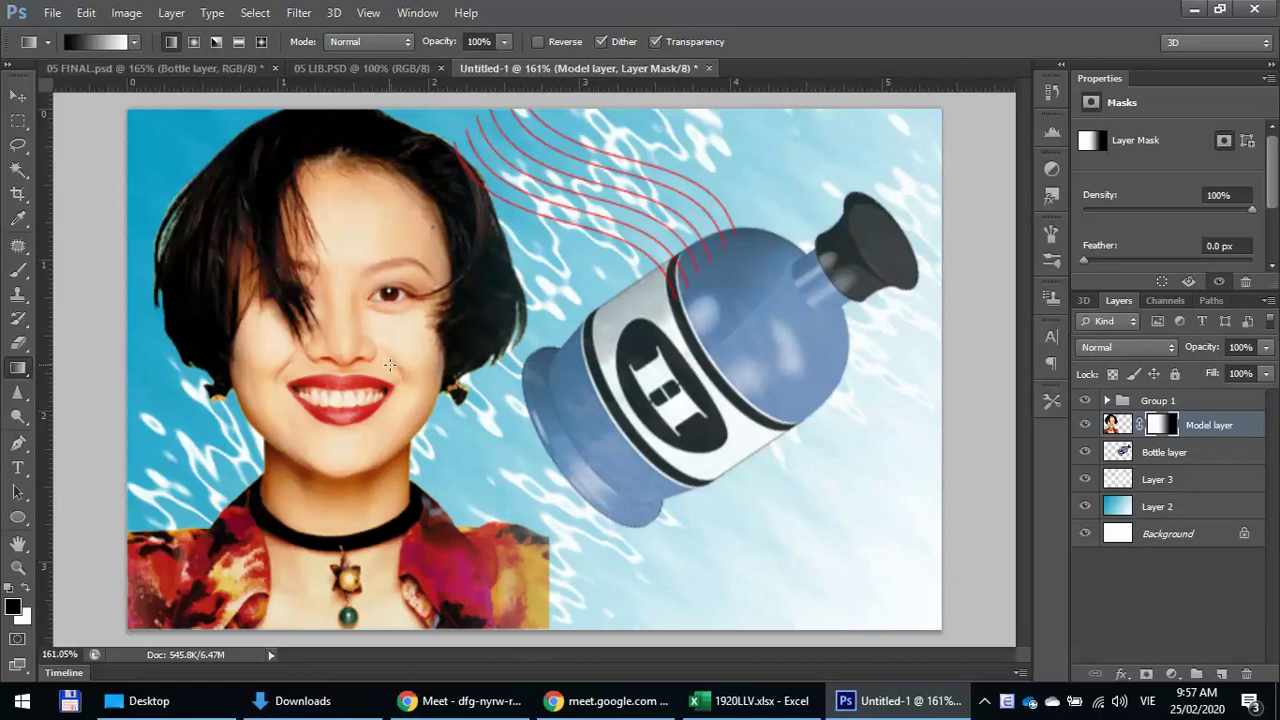
{"action": "left_click_drag", "start_coordinate": [390, 365], "coordinate": [390, 365]}
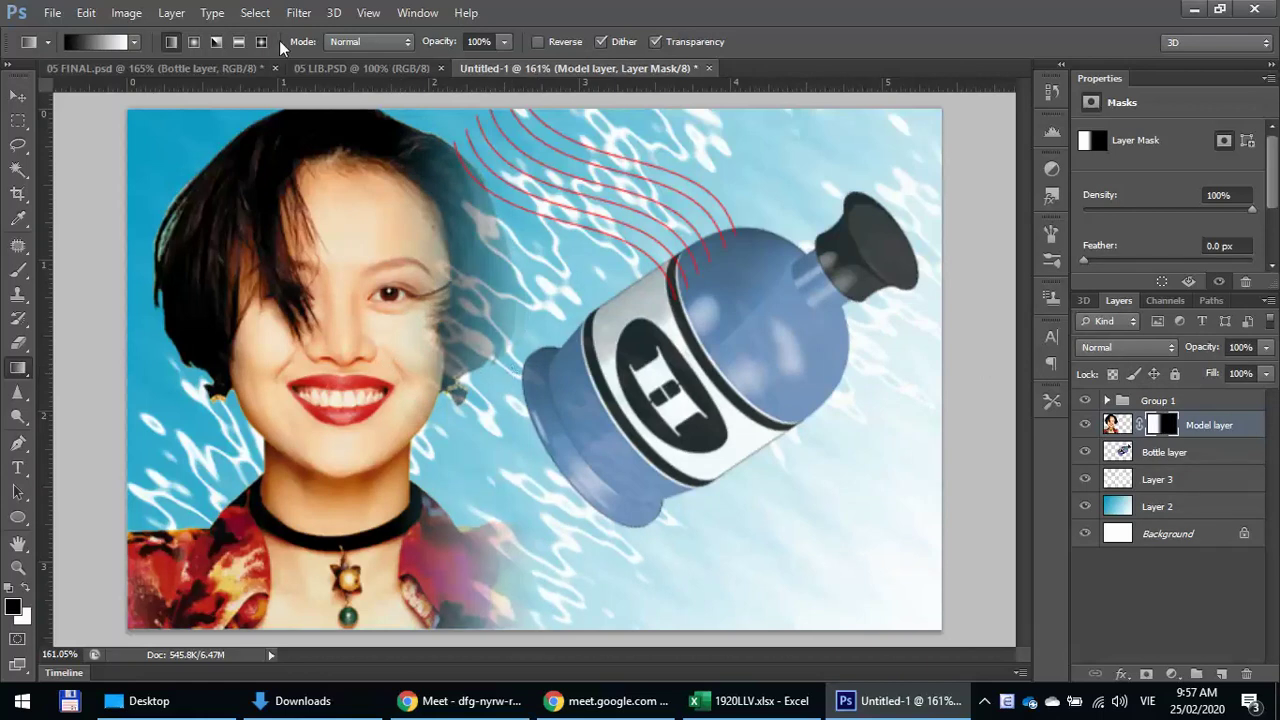
- Compare the model's fade with 05 FINAL.psd and redraw the mask gradient from the right edge of her hair toward her nose
{"action": "left_click", "coordinate": [163, 68]}
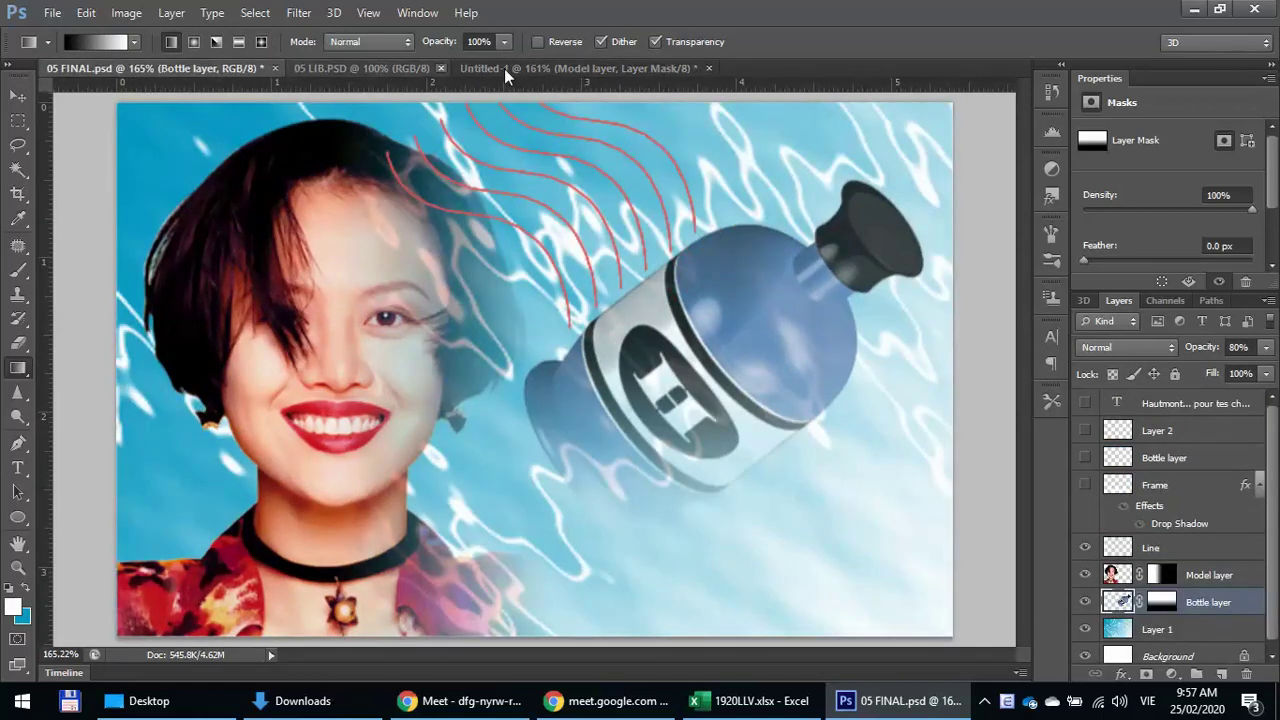
{"action": "left_click", "coordinate": [581, 68]}
{"action": "left_click_drag", "start_coordinate": [514, 357], "coordinate": [369, 355]}
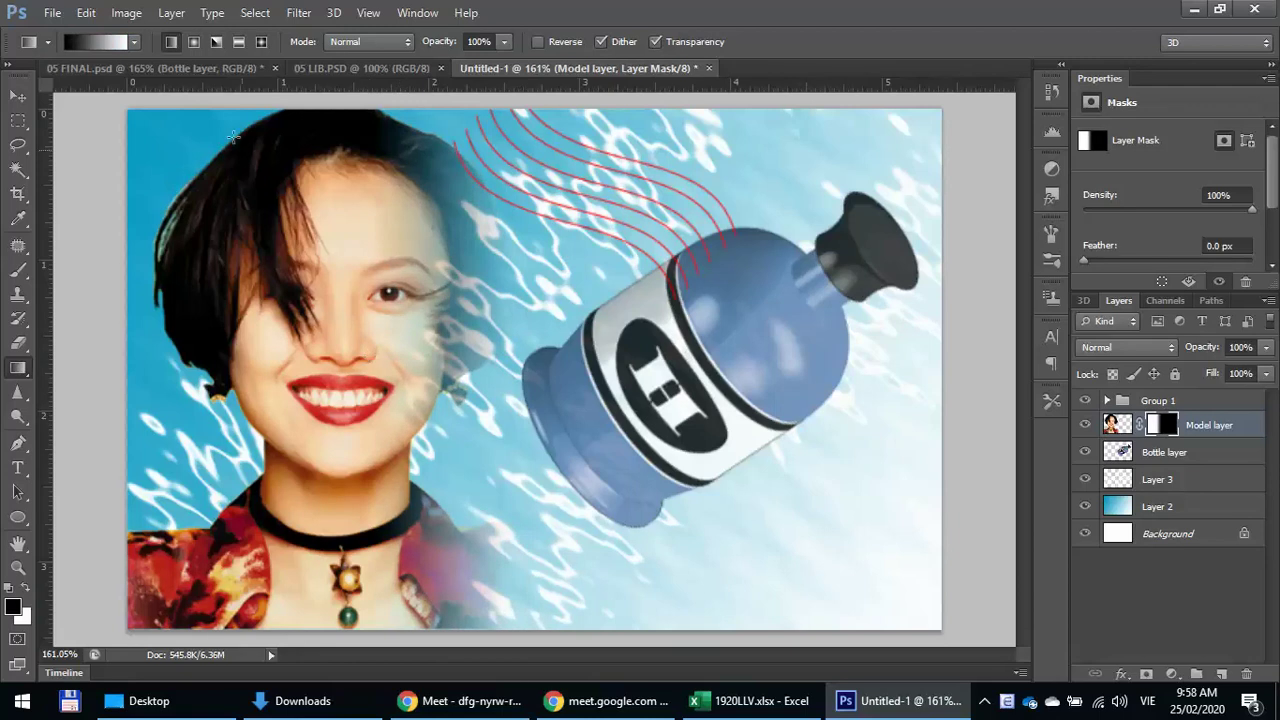
{"action": "left_click", "coordinate": [127, 68]}
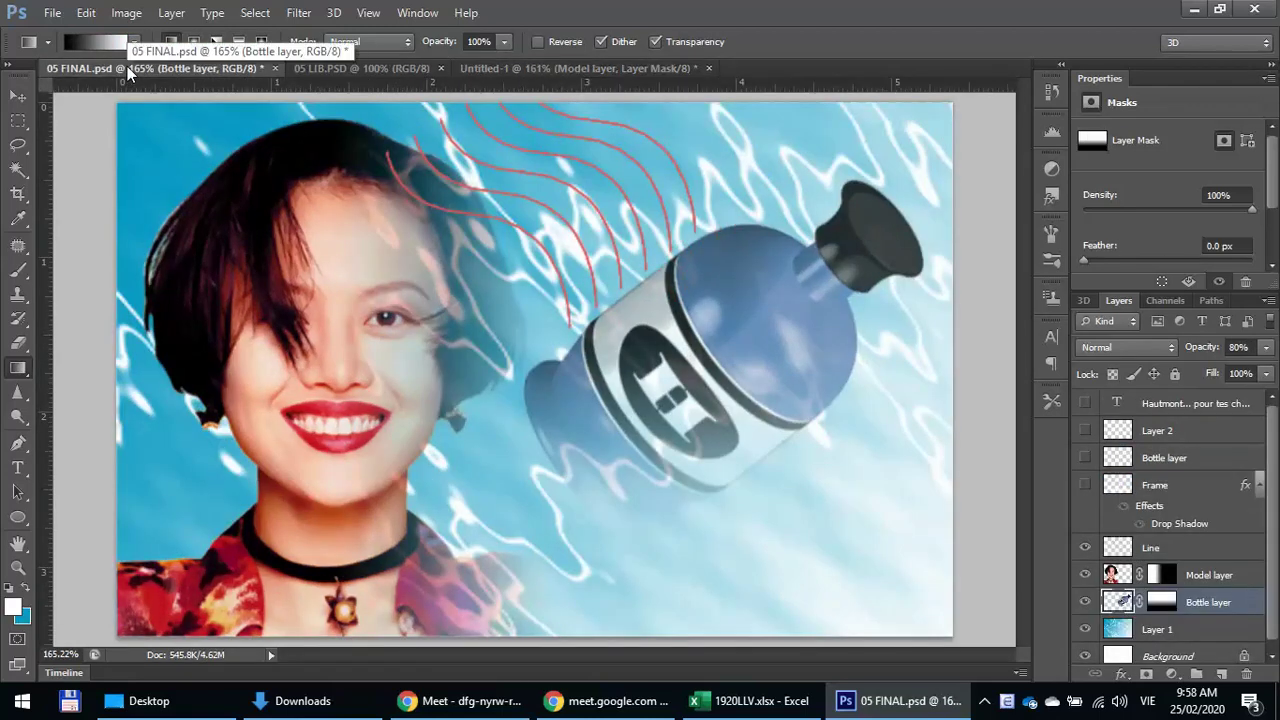
{"action": "left_click", "coordinate": [587, 67]}
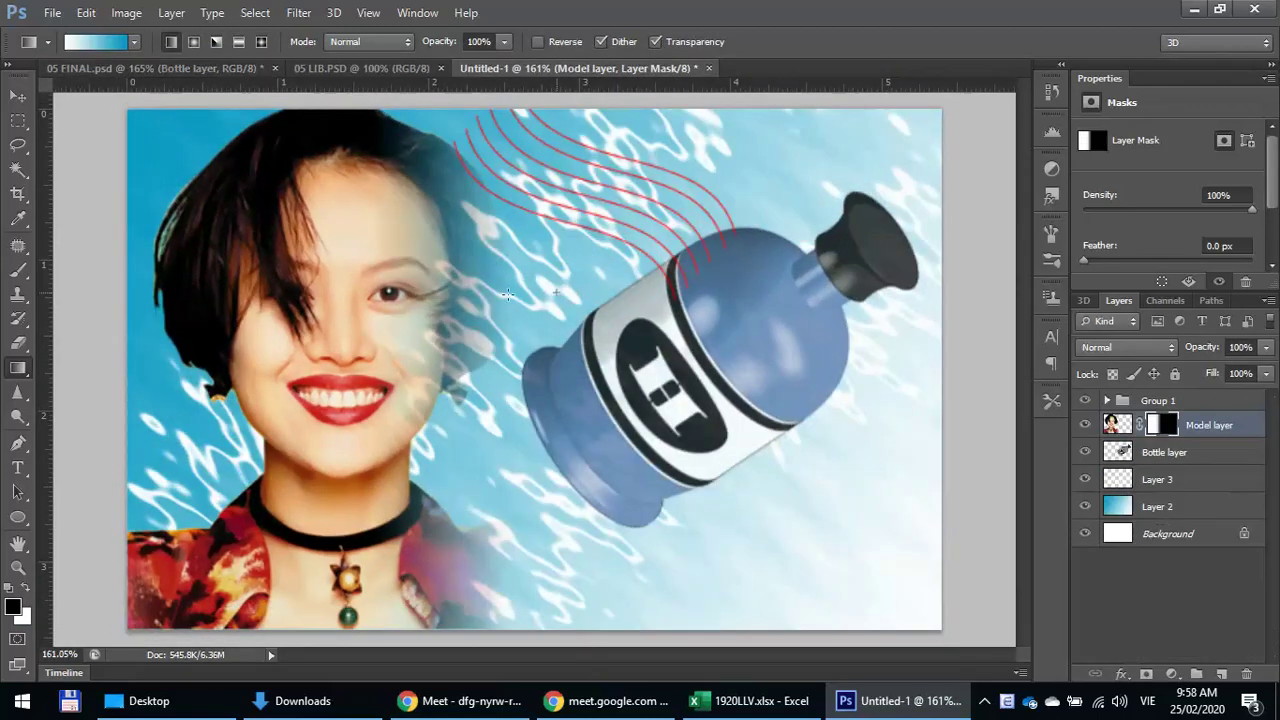
{"action": "left_click_drag", "start_coordinate": [412, 293], "coordinate": [411, 294]}
{"action": "left_click_drag", "start_coordinate": [562, 300], "coordinate": [300, 292]}
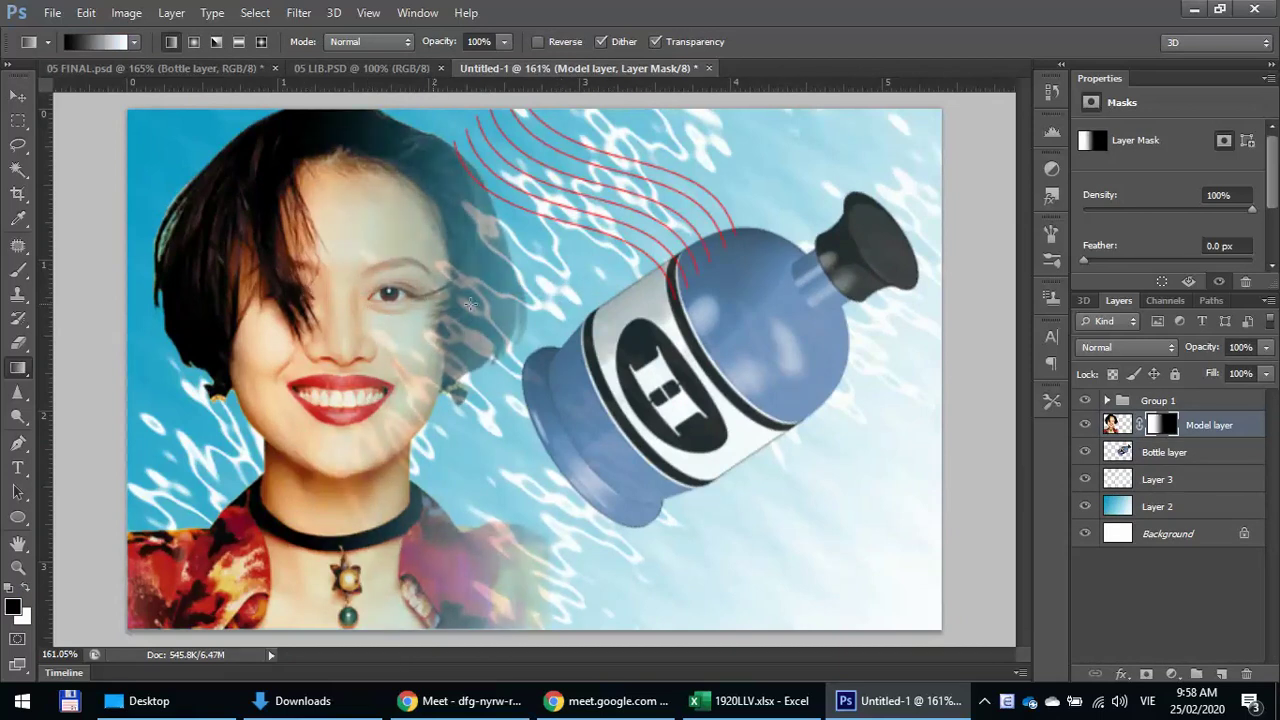
{"action": "left_click_drag", "start_coordinate": [371, 307], "coordinate": [371, 307]}
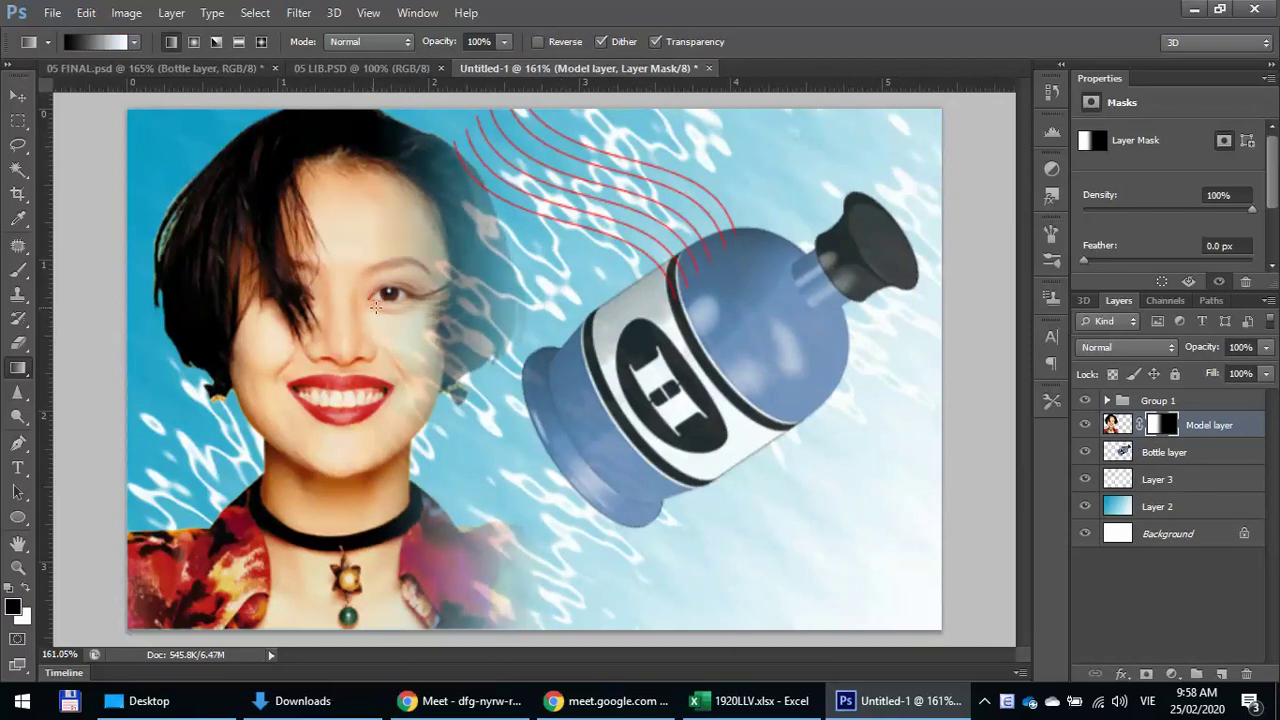
- Compare the model's colours with 05 FINAL.psd, try shifting the Model layer's midtones toward red with Color Balance, and cancel the adjustment
{"action": "left_click", "coordinate": [123, 67]}
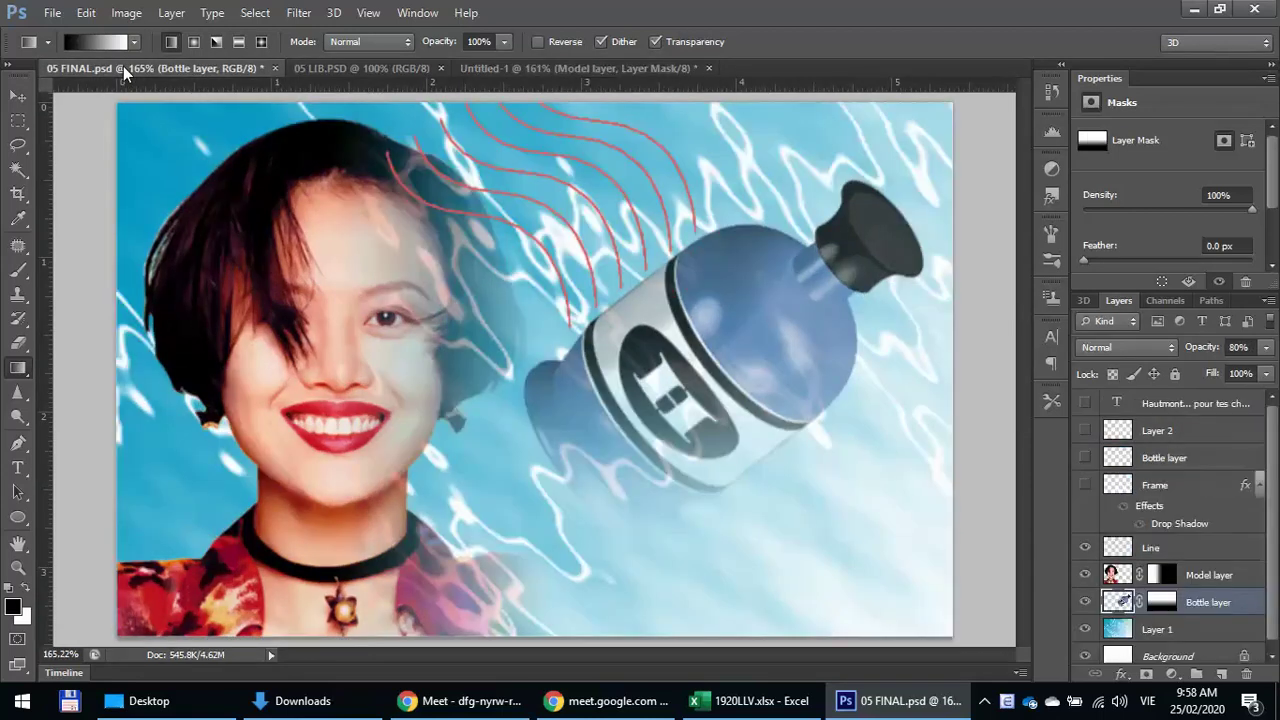
{"action": "left_click", "coordinate": [525, 70]}
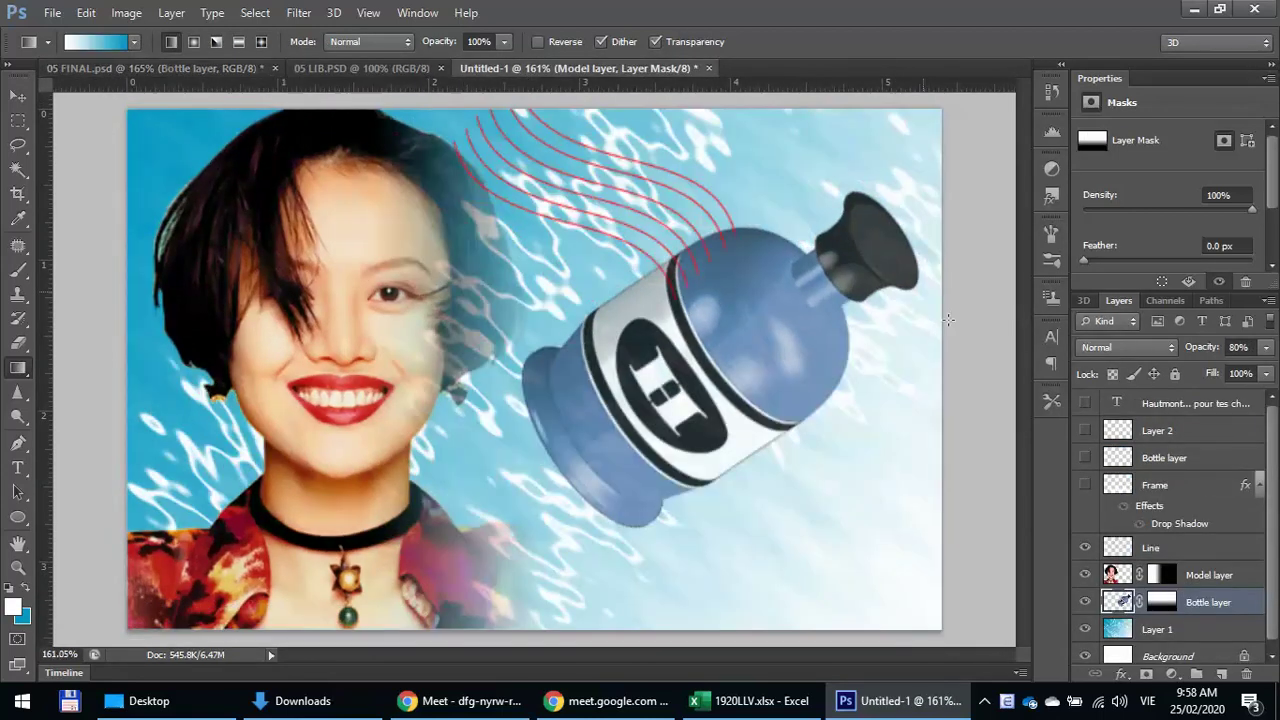
{"action": "left_click", "coordinate": [1117, 425]}
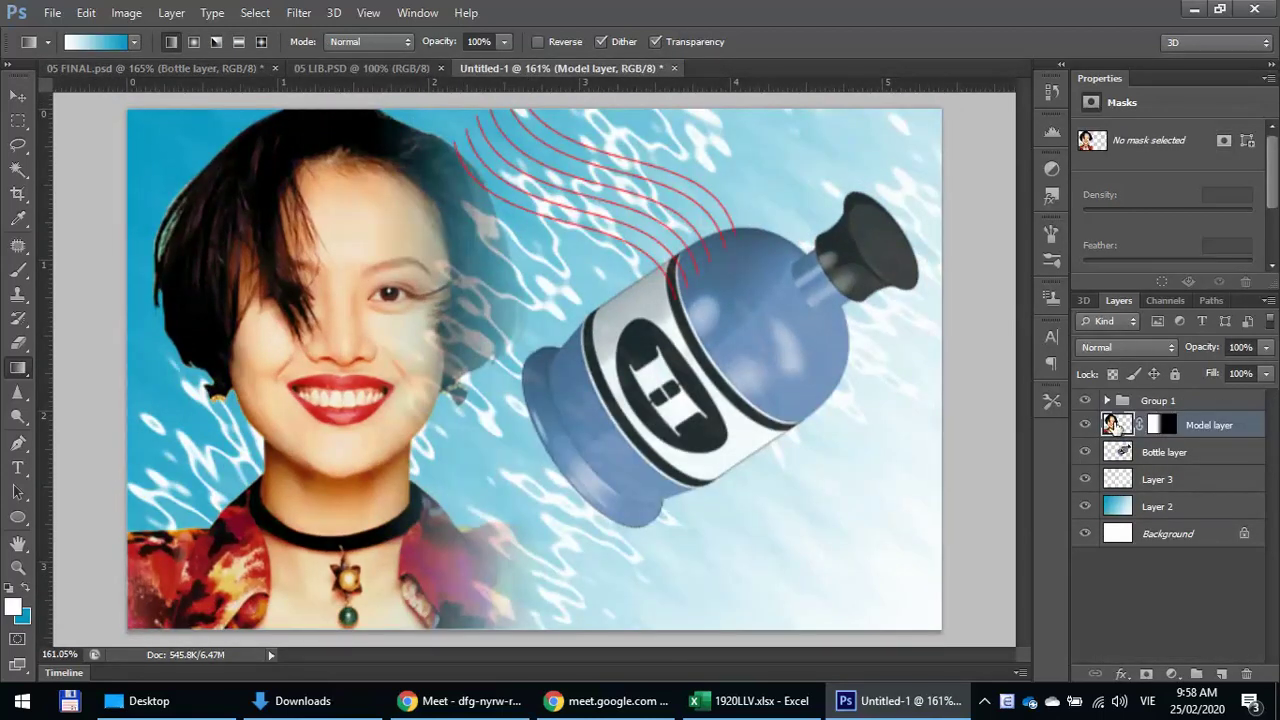
{"action": "key", "text": "i"}
{"action": "key", "text": "ctrl+b"}
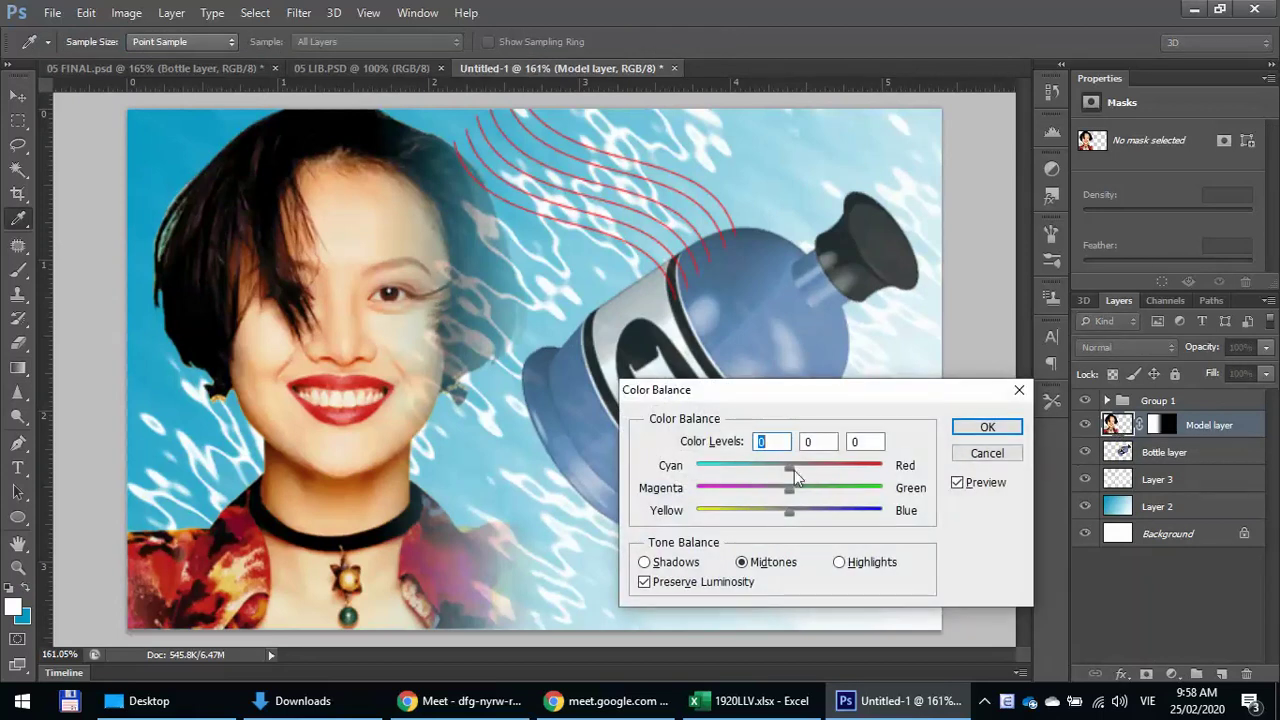
{"action": "left_click_drag", "start_coordinate": [788, 467], "coordinate": [806, 472]}
{"action": "left_click", "coordinate": [987, 454]}
- Try a Hue/Saturation adjustment with saturation +26 on the Model layer, and cancel it
{"action": "key", "text": "ctrl+u"}
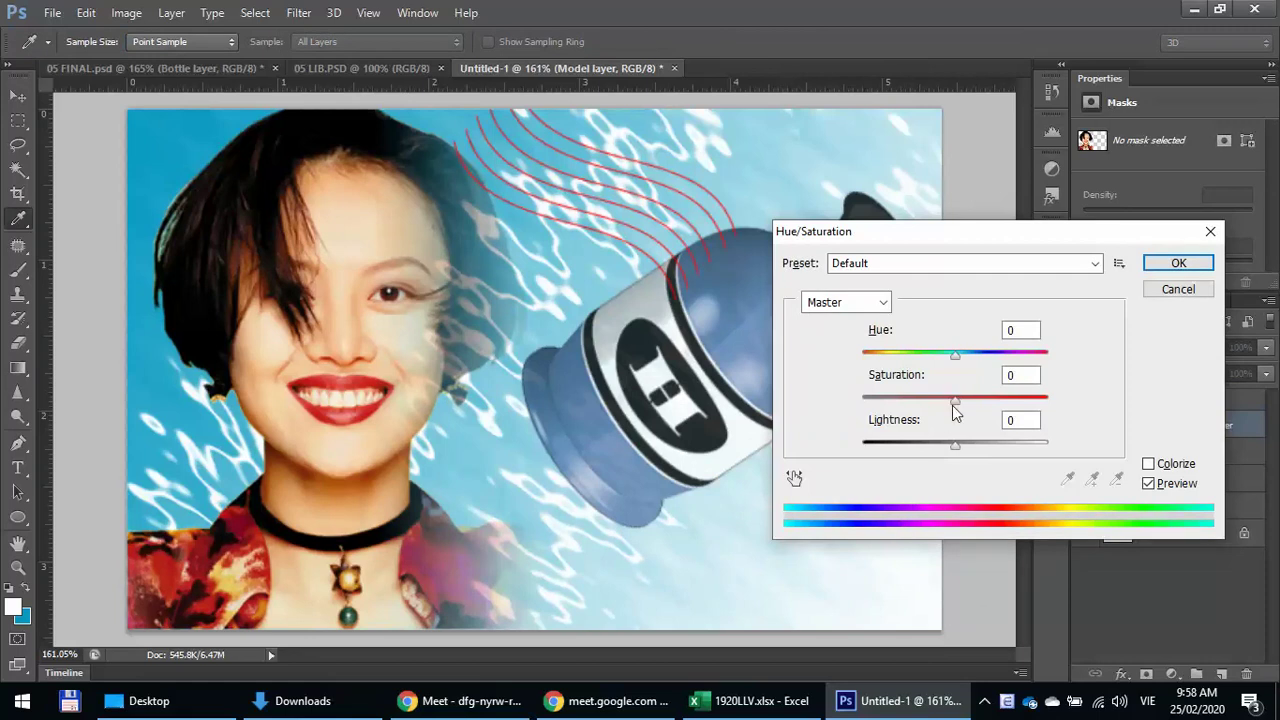
{"action": "left_click_drag", "start_coordinate": [955, 404], "coordinate": [980, 414]}
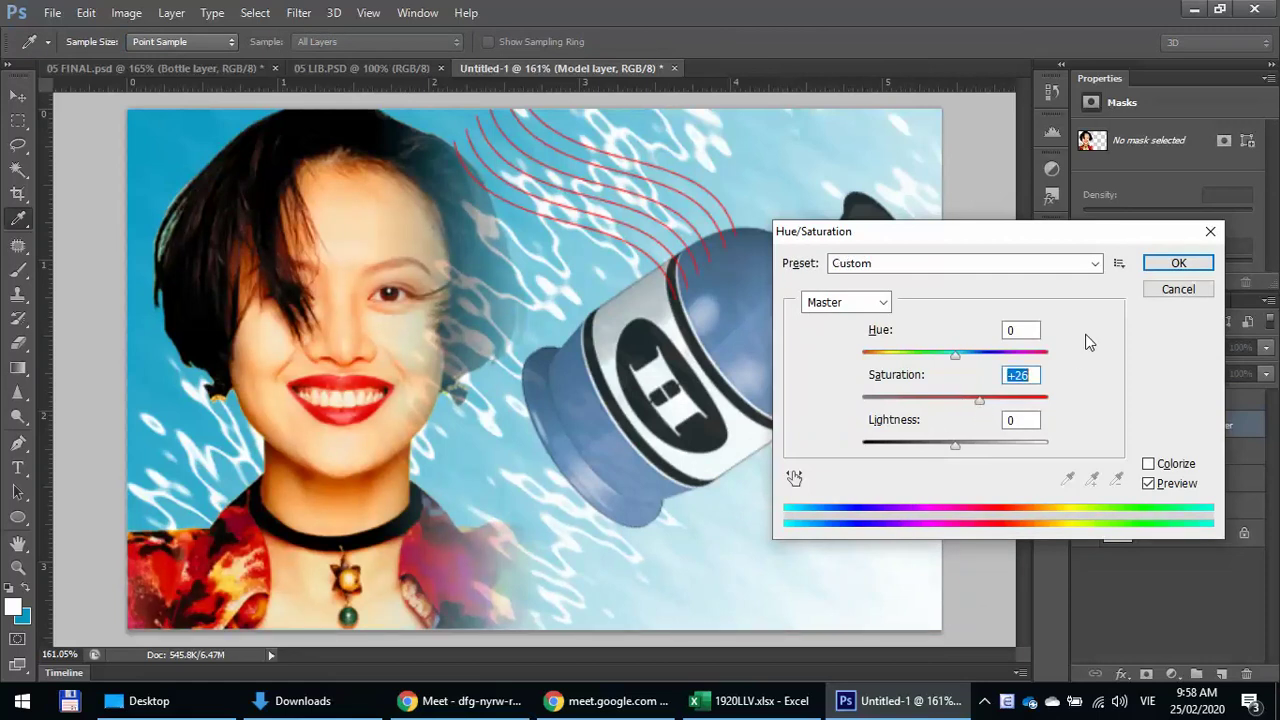
{"action": "left_click", "coordinate": [1167, 287]}
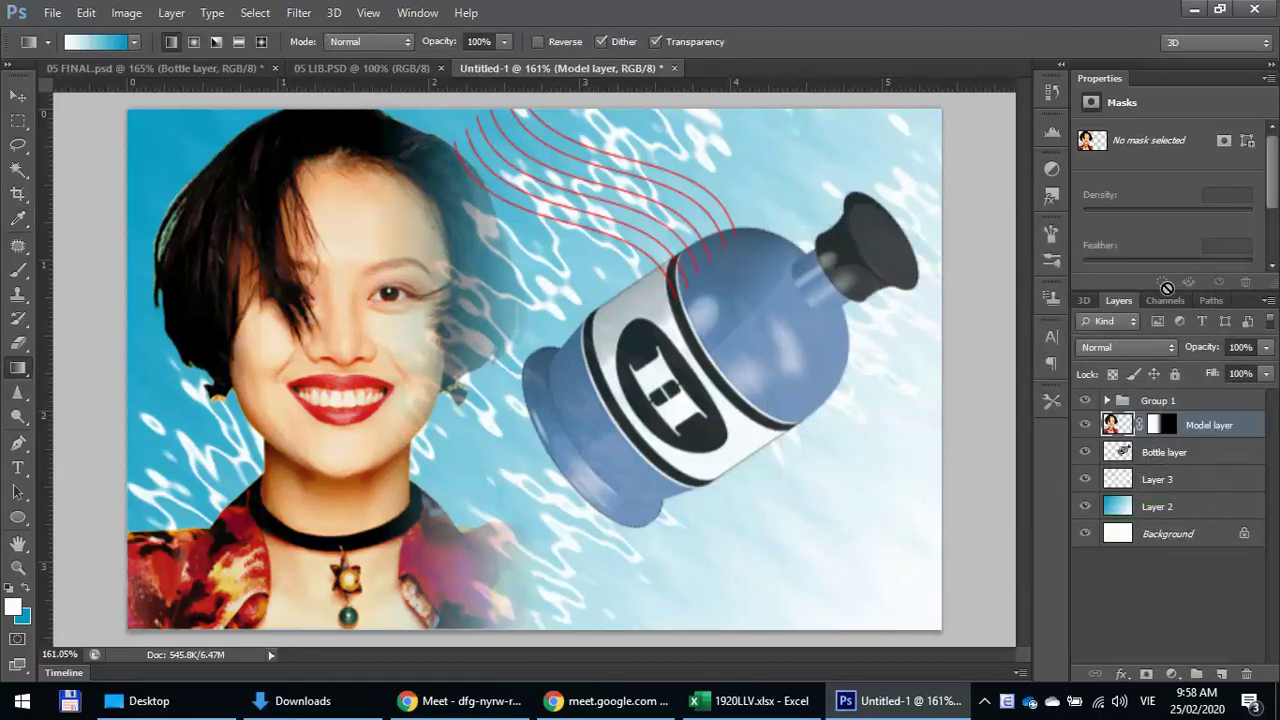
- Raise the Model layer's saturation to +19 with a Hue/Saturation adjustment
{"action": "key", "text": "ctrl+b"}
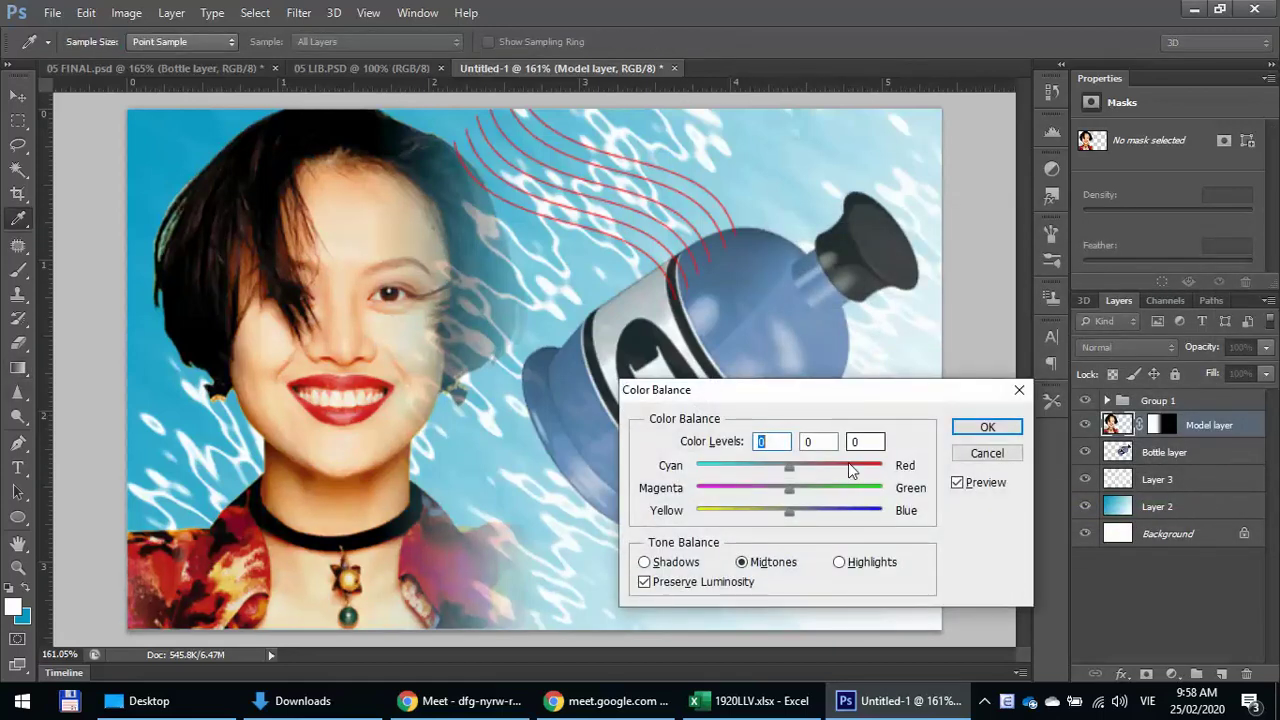
{"action": "left_click", "coordinate": [1008, 462]}
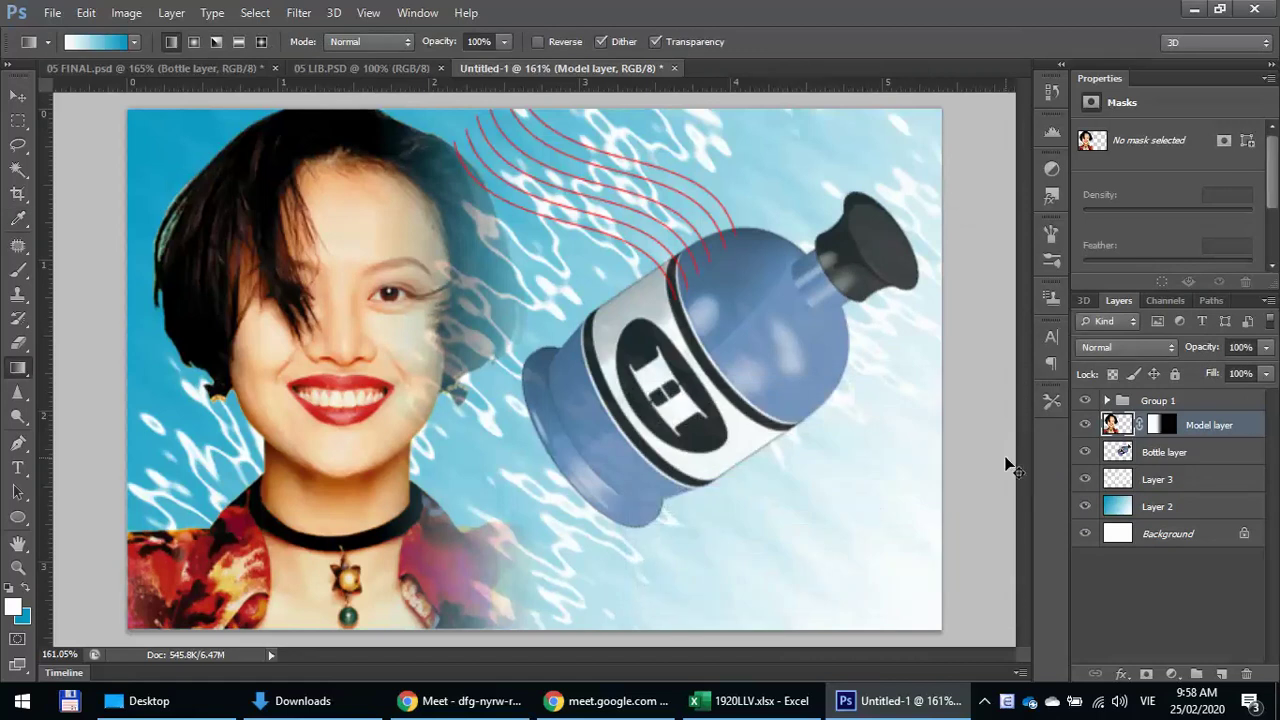
{"action": "key", "text": "ctrl+u"}
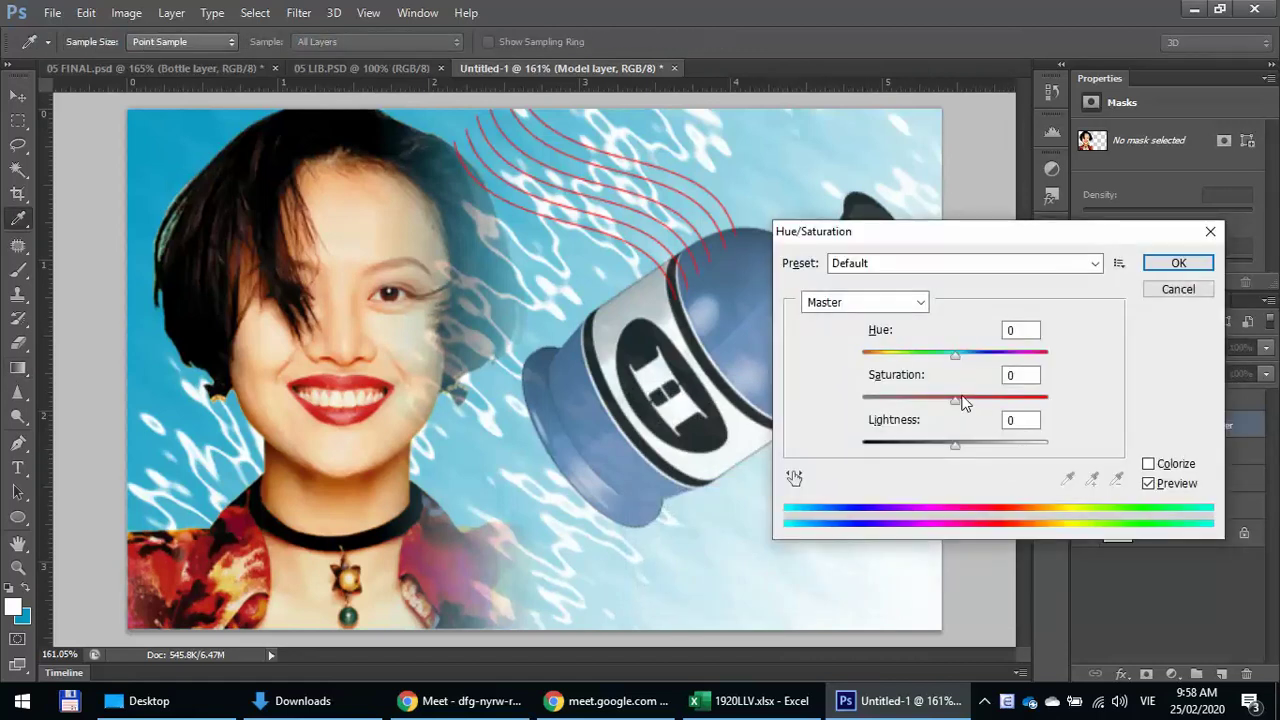
{"action": "left_click_drag", "start_coordinate": [955, 399], "coordinate": [972, 401]}
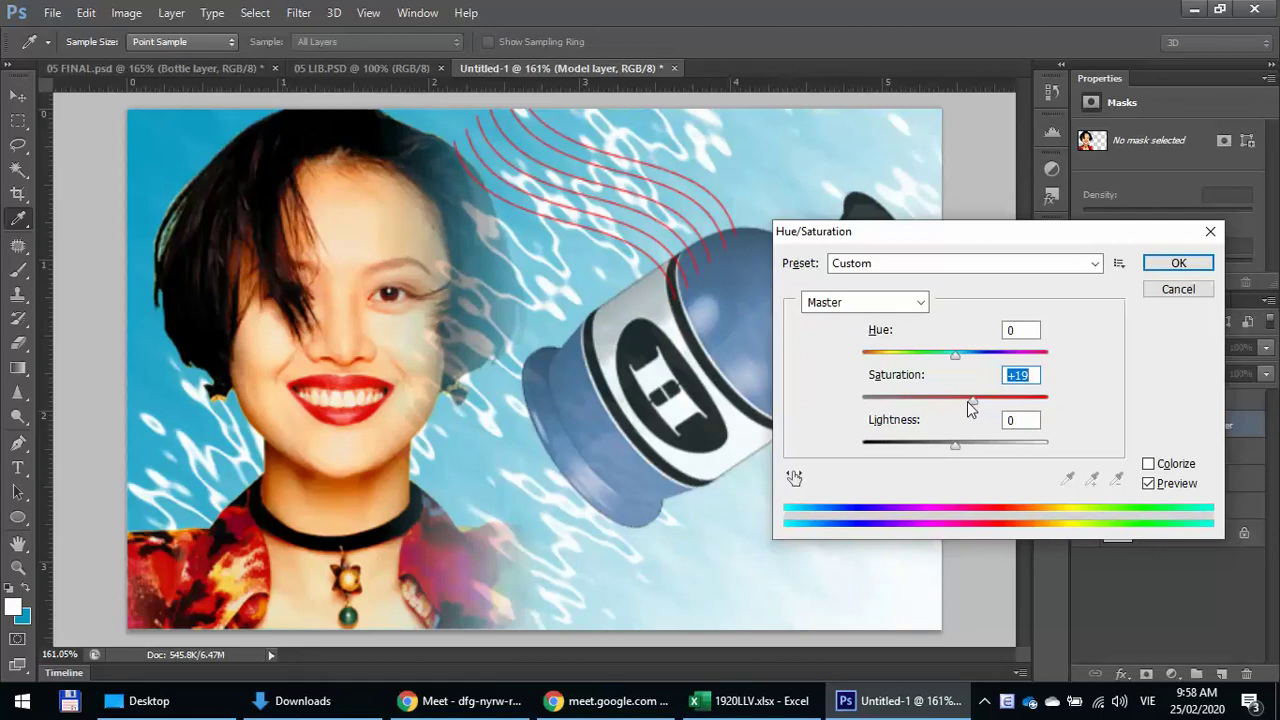
{"action": "left_click", "coordinate": [1176, 263]}
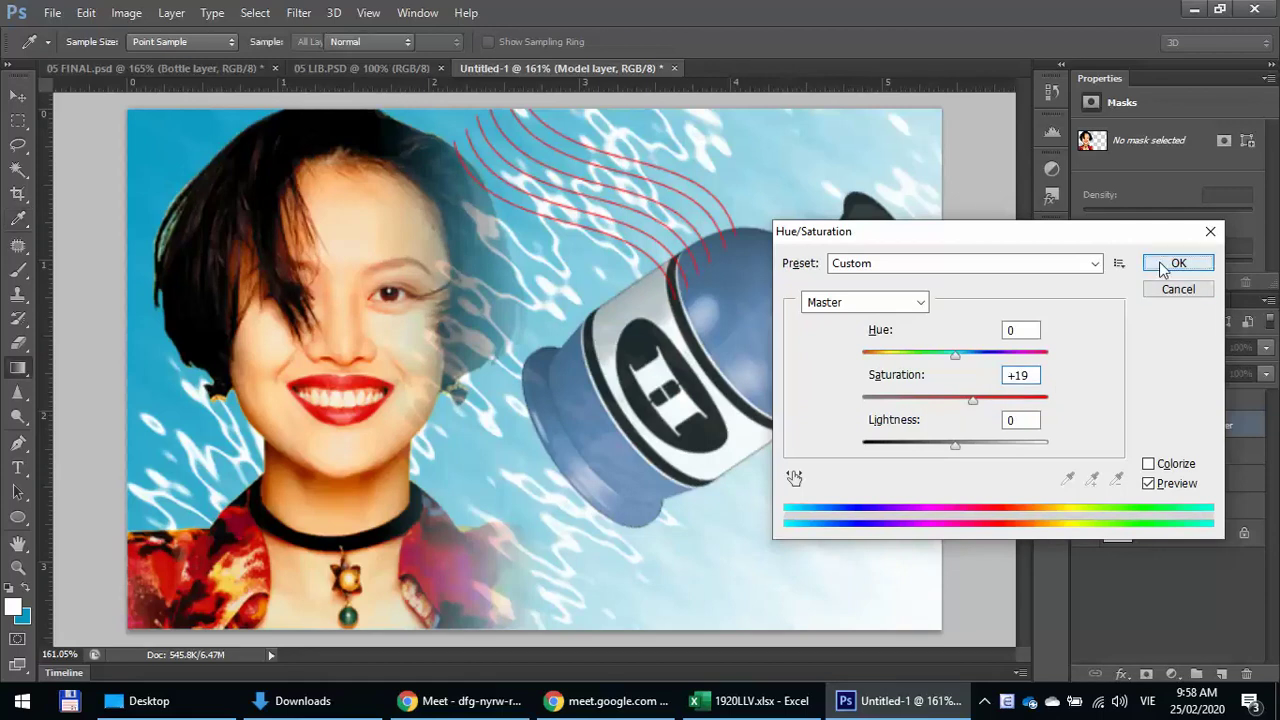
- Add a mask to the Bottle layer and draw an upward black-to-white gradient fading the bottle's base, redrawing it after comparing with 05 FINAL.psd
{"action": "left_click", "coordinate": [1136, 455]}
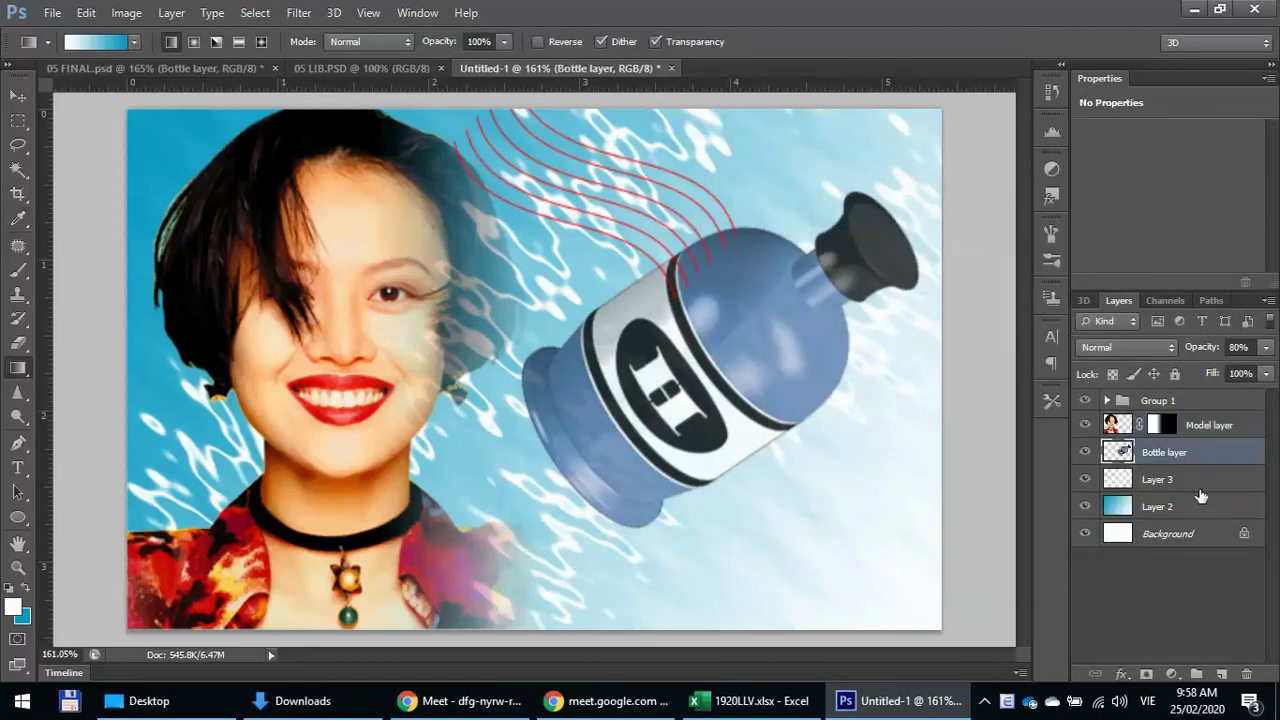
{"action": "left_click", "coordinate": [1146, 673]}
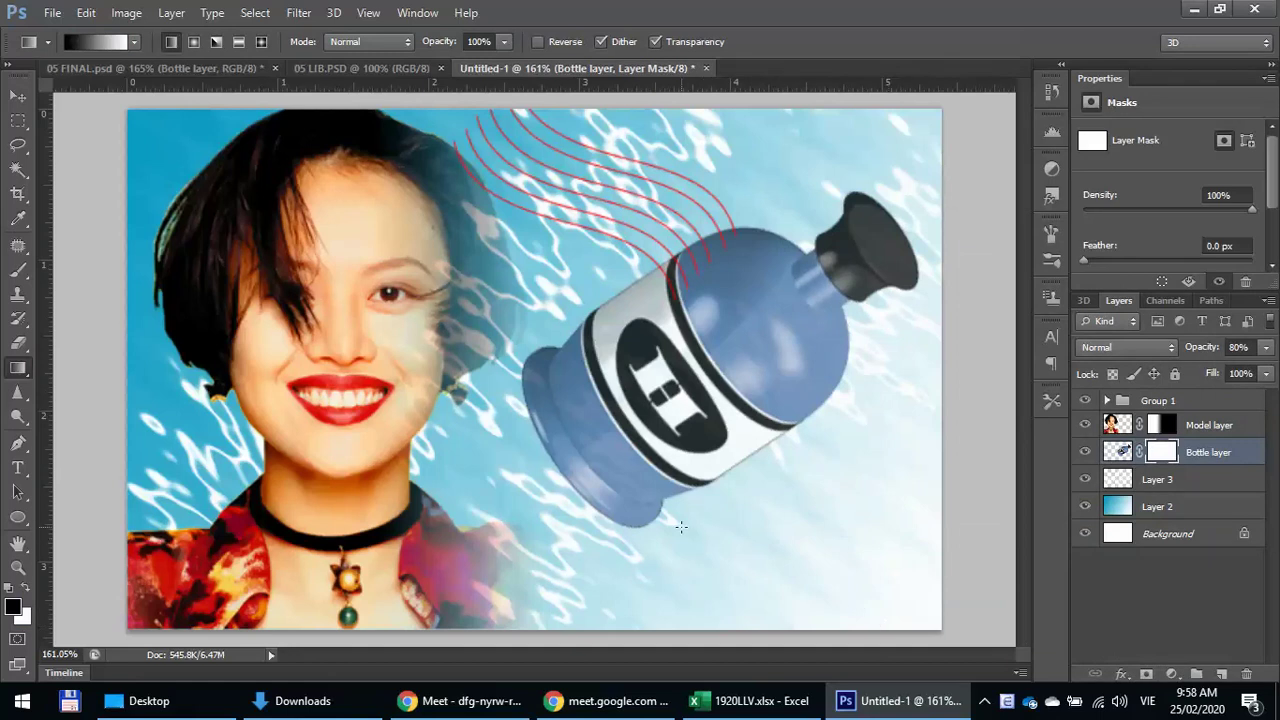
{"action": "left_click_drag", "start_coordinate": [694, 451], "coordinate": [701, 400]}
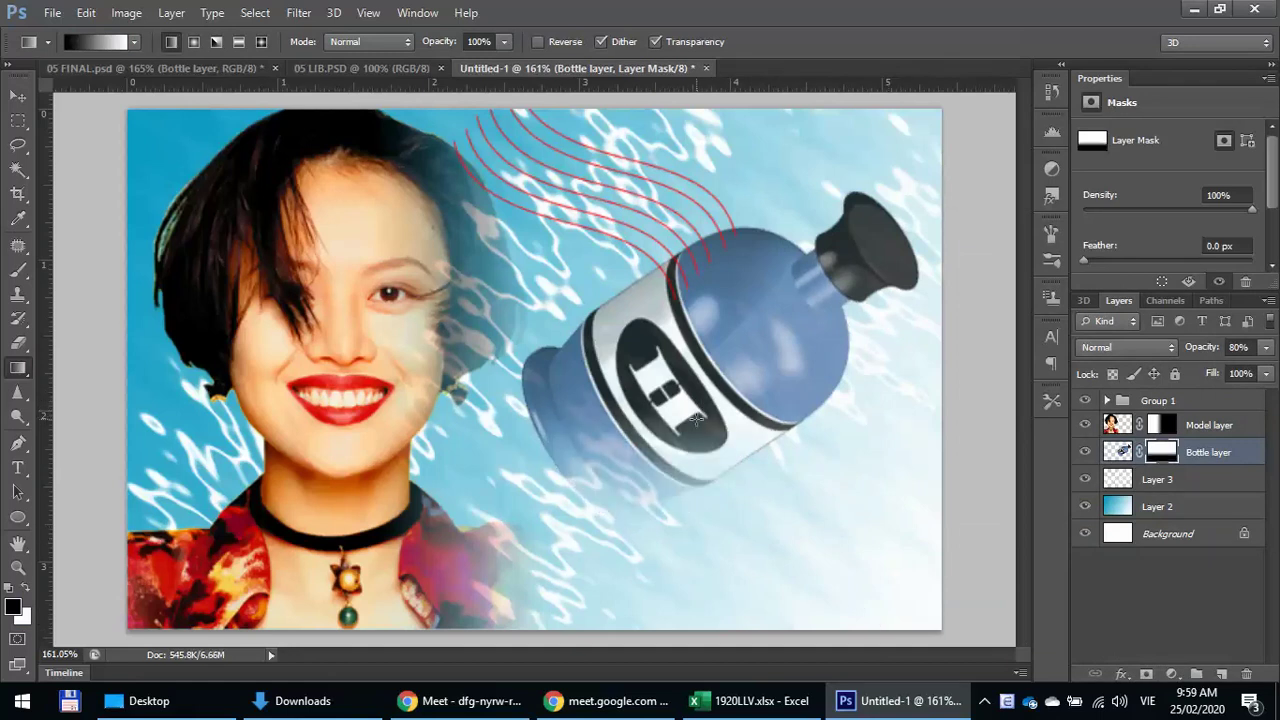
{"action": "left_click", "coordinate": [176, 71]}
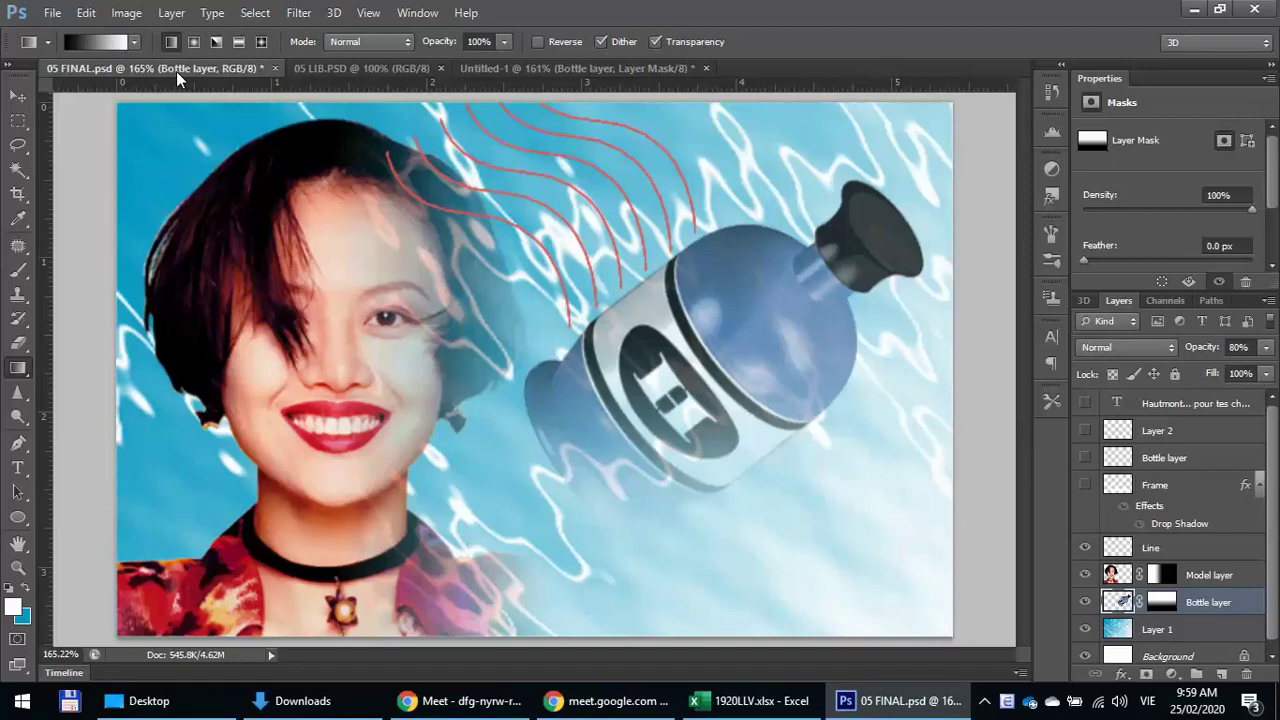
{"action": "left_click", "coordinate": [580, 68]}
{"action": "left_click_drag", "start_coordinate": [651, 514], "coordinate": [667, 358]}
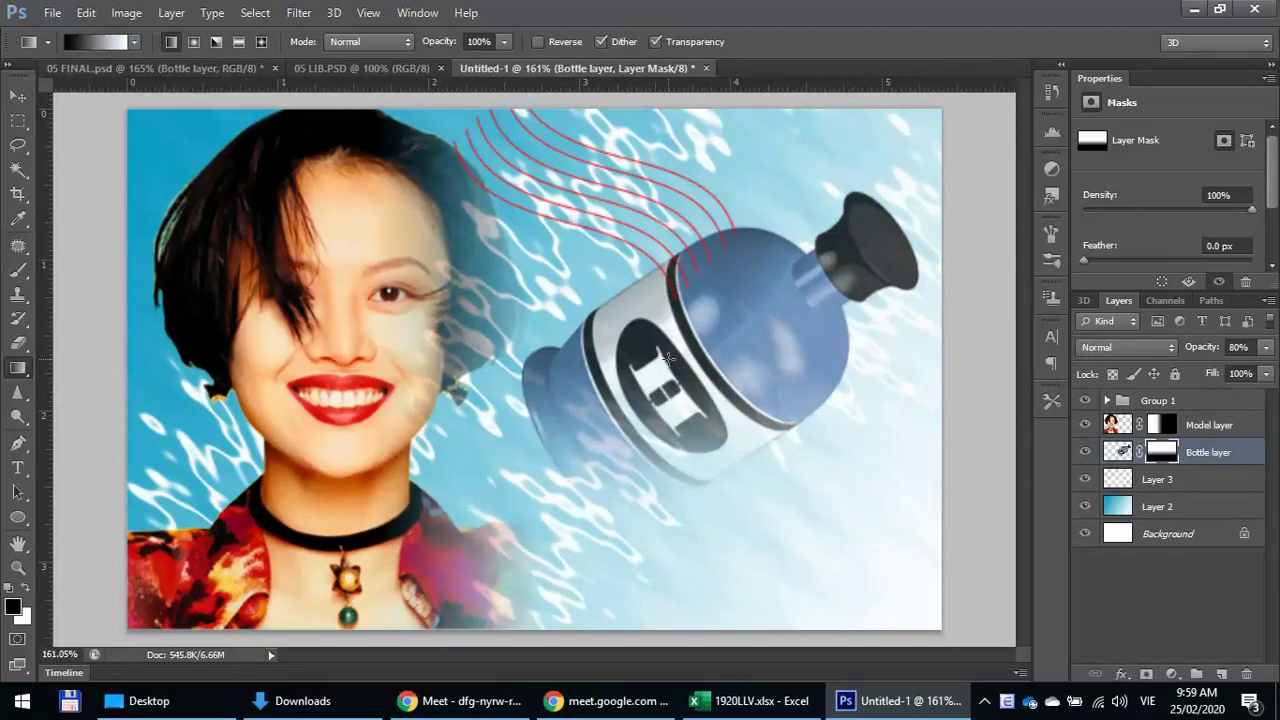
- In 05 FINAL.psd, show the Frame layer and the small Bottle layer to examine the slogan banner
{"action": "left_click", "coordinate": [180, 71]}
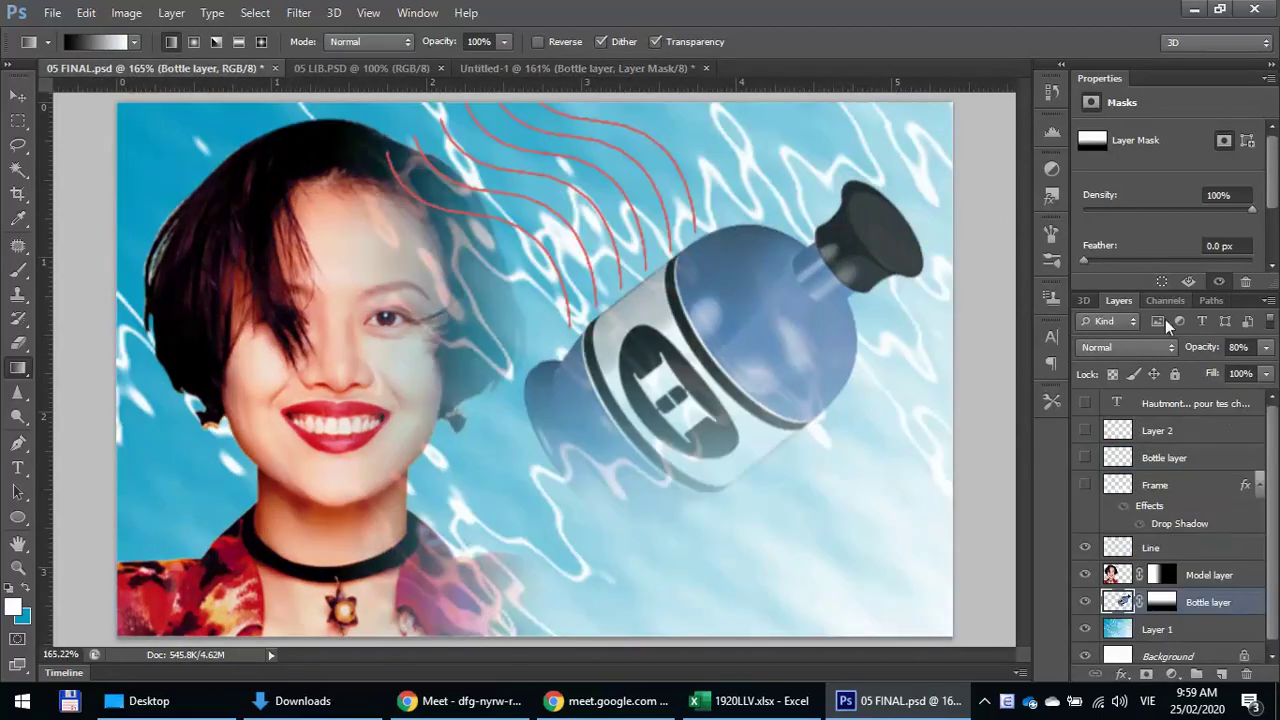
{"action": "left_click", "coordinate": [1085, 485]}
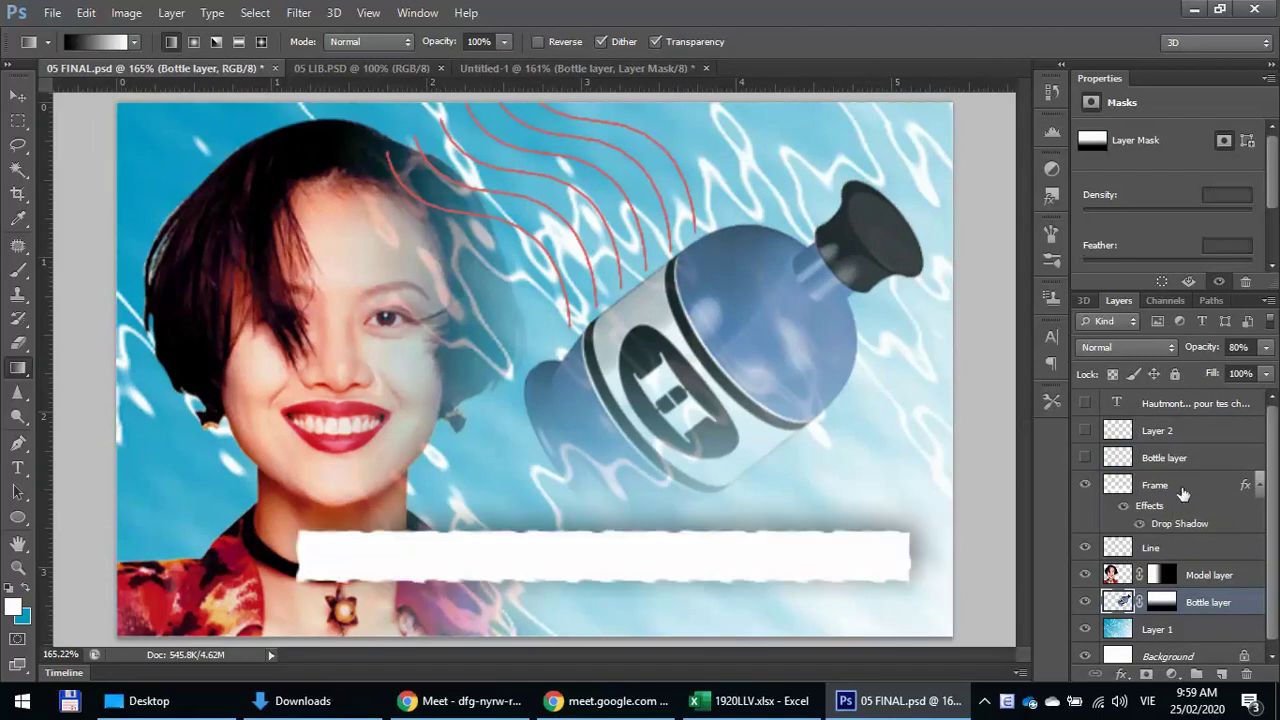
{"action": "left_click", "coordinate": [1178, 487]}
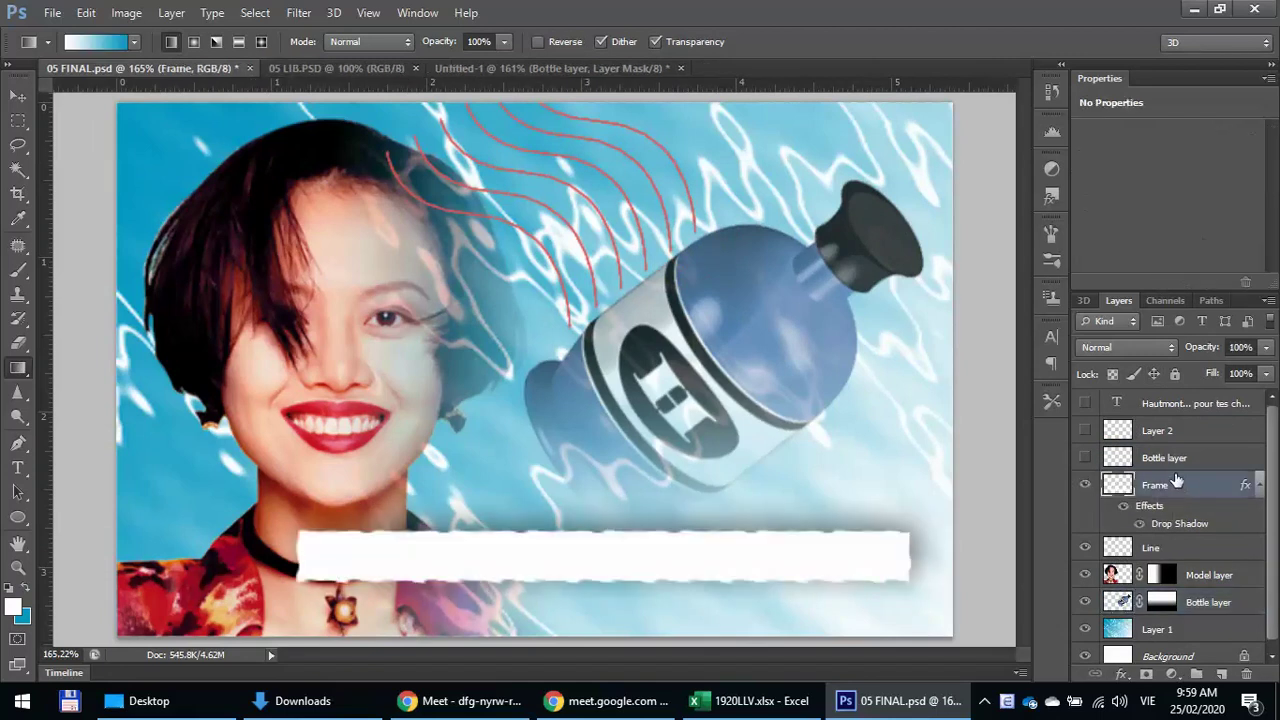
{"action": "left_click", "coordinate": [1086, 458]}
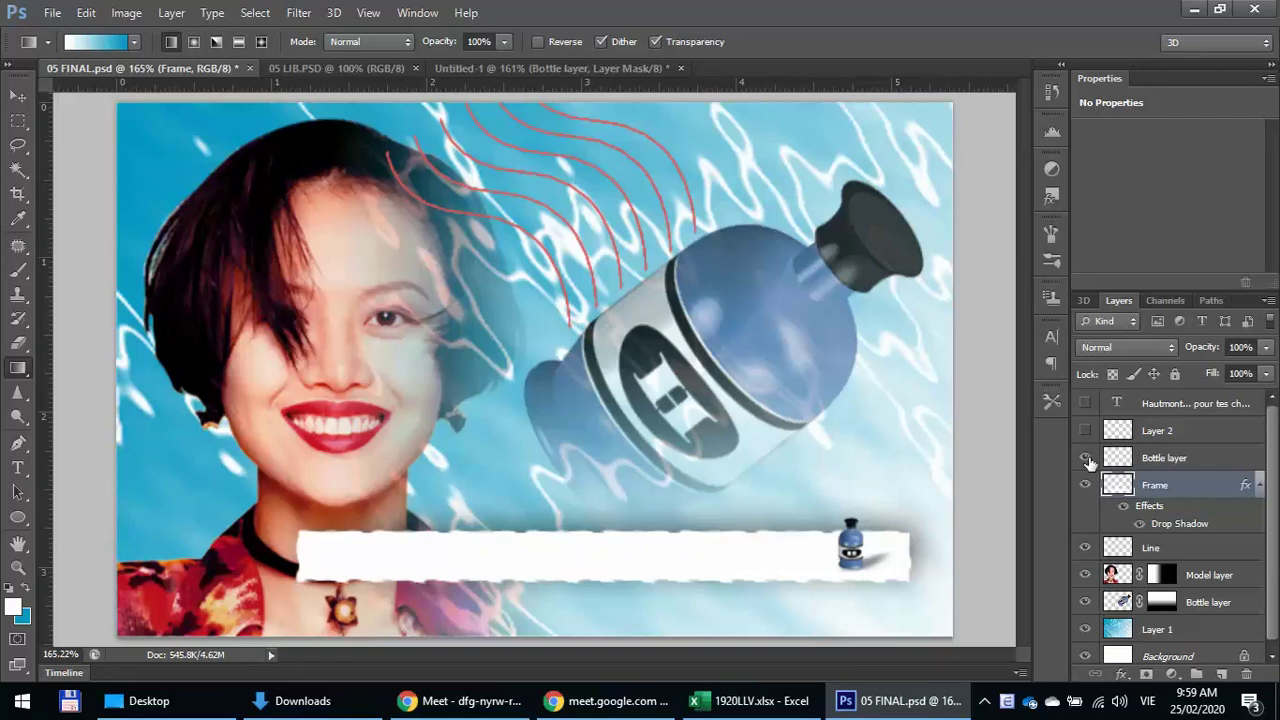
{"action": "left_click", "coordinate": [1178, 462]}
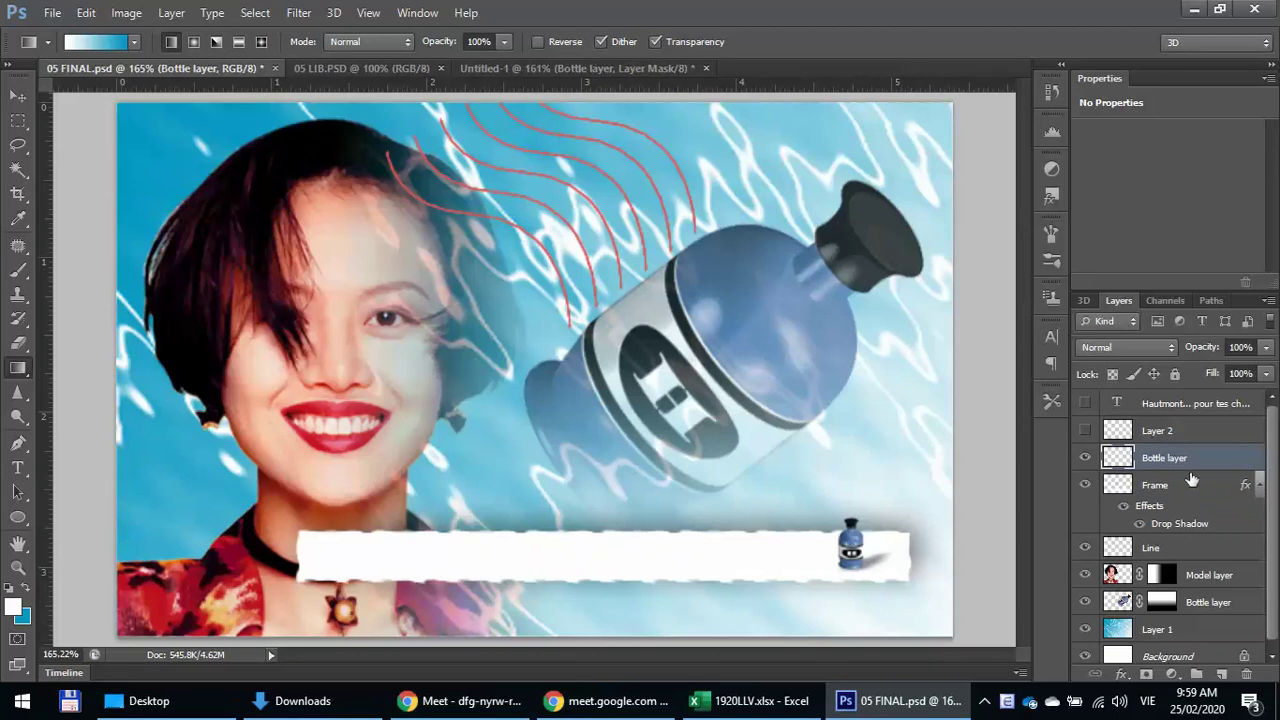
- Show the "Hautmont... pour tes cheveux" text layer in 05 FINAL.psd and copy it into the lower part of Untitled-1
{"action": "left_click", "coordinate": [1086, 403]}
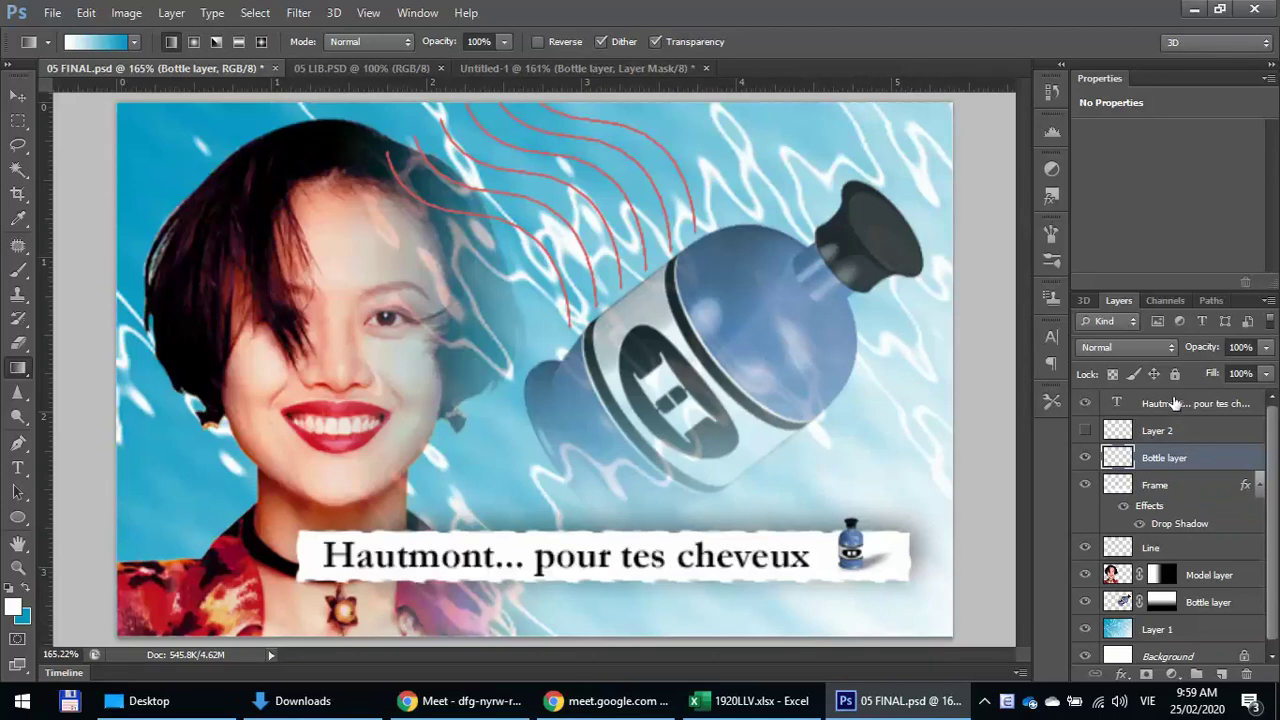
{"action": "left_click", "coordinate": [1175, 403]}
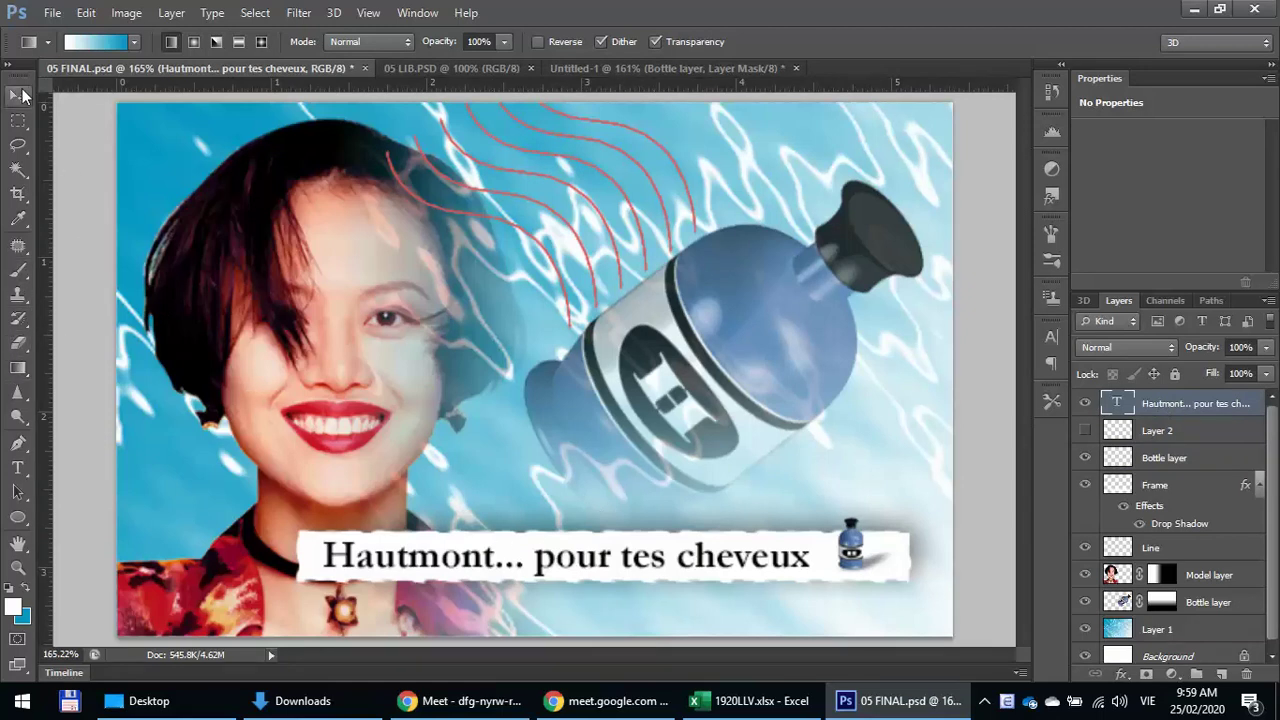
{"action": "key", "text": "v"}
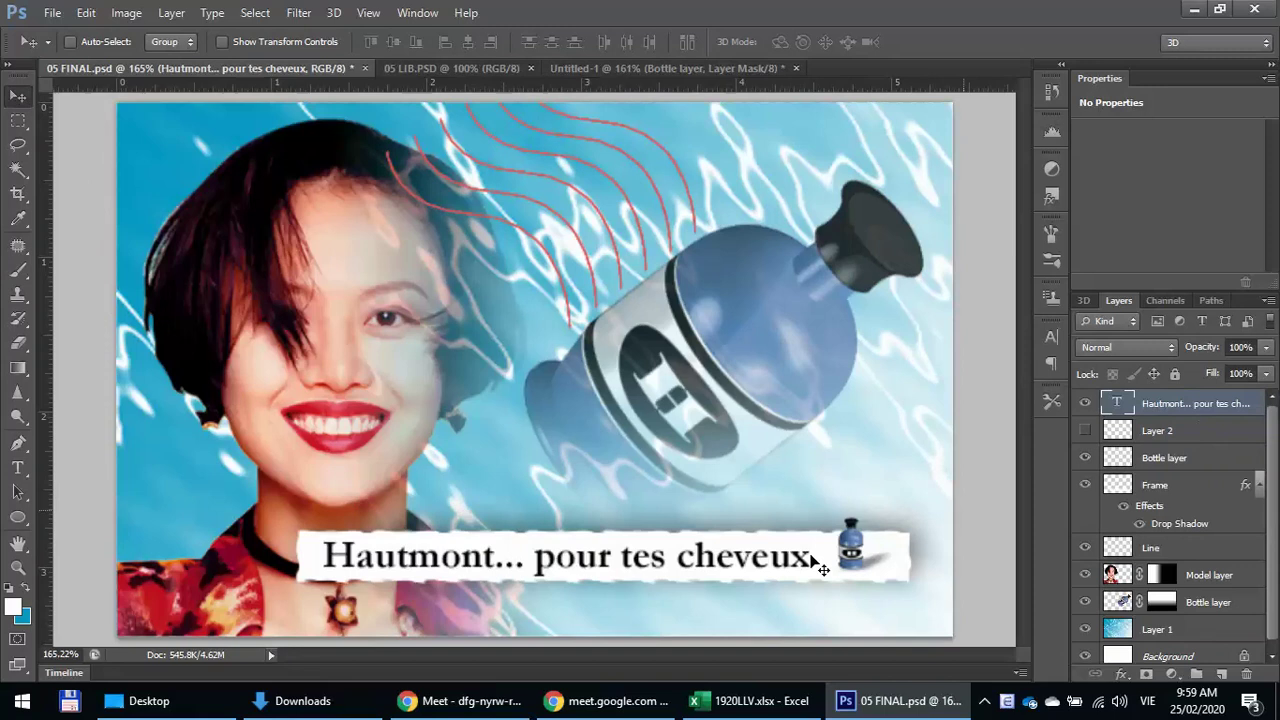
{"action": "left_click_drag", "start_coordinate": [567, 570], "coordinate": [622, 562]}
- Move the slogan text layer out of Group 1 to the top of the layer stack, and collapse the group
{"action": "left_click_drag", "start_coordinate": [1182, 455], "coordinate": [1177, 401]}
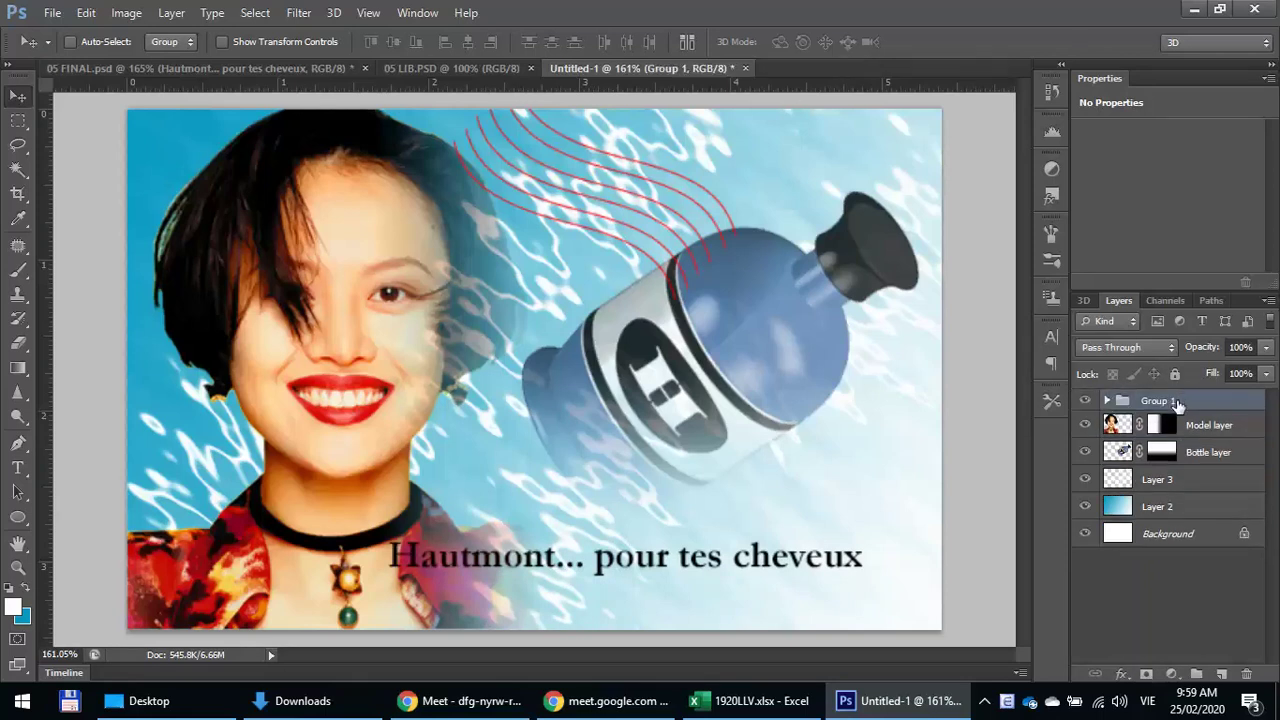
{"action": "left_click", "coordinate": [1107, 401]}
{"action": "left_click_drag", "start_coordinate": [1160, 592], "coordinate": [1168, 398]}
{"action": "left_click", "coordinate": [1106, 433]}
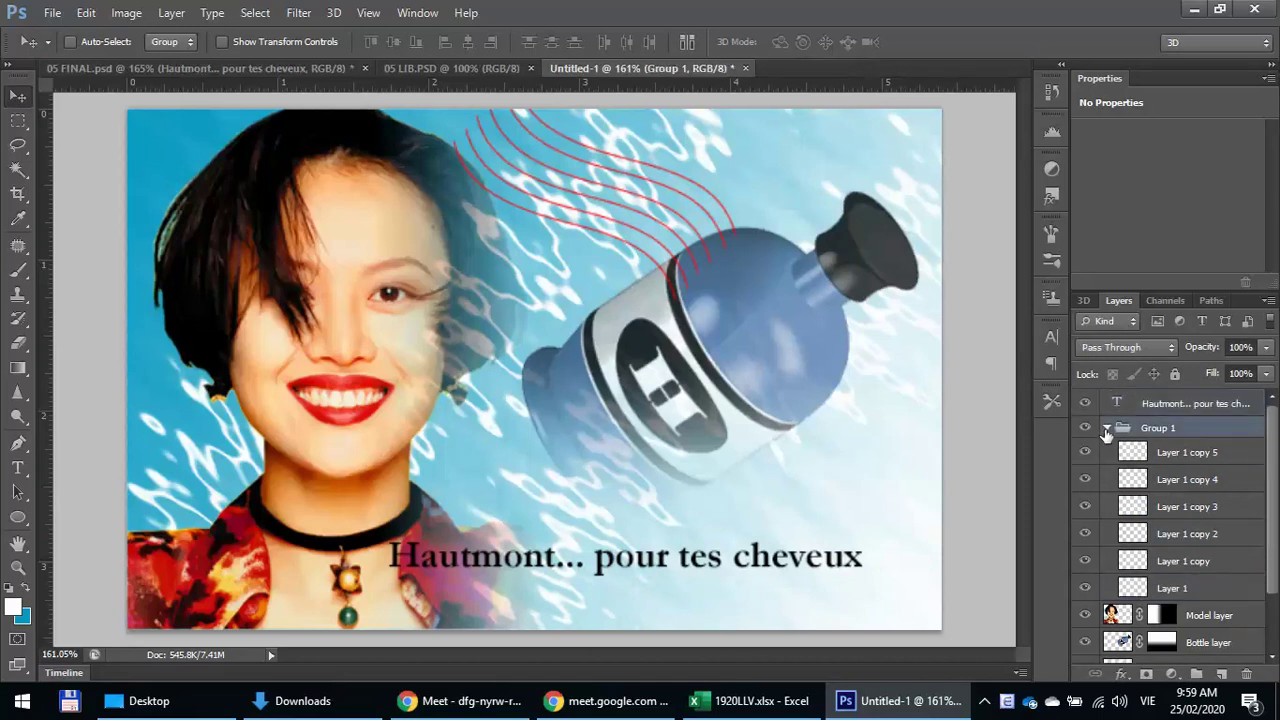
{"action": "left_click", "coordinate": [1106, 429]}
- Shift the wavy lines of Group 1 slightly left and down, and move the slogan text up about 0.08 in
{"action": "left_click_drag", "start_coordinate": [624, 582], "coordinate": [628, 560]}
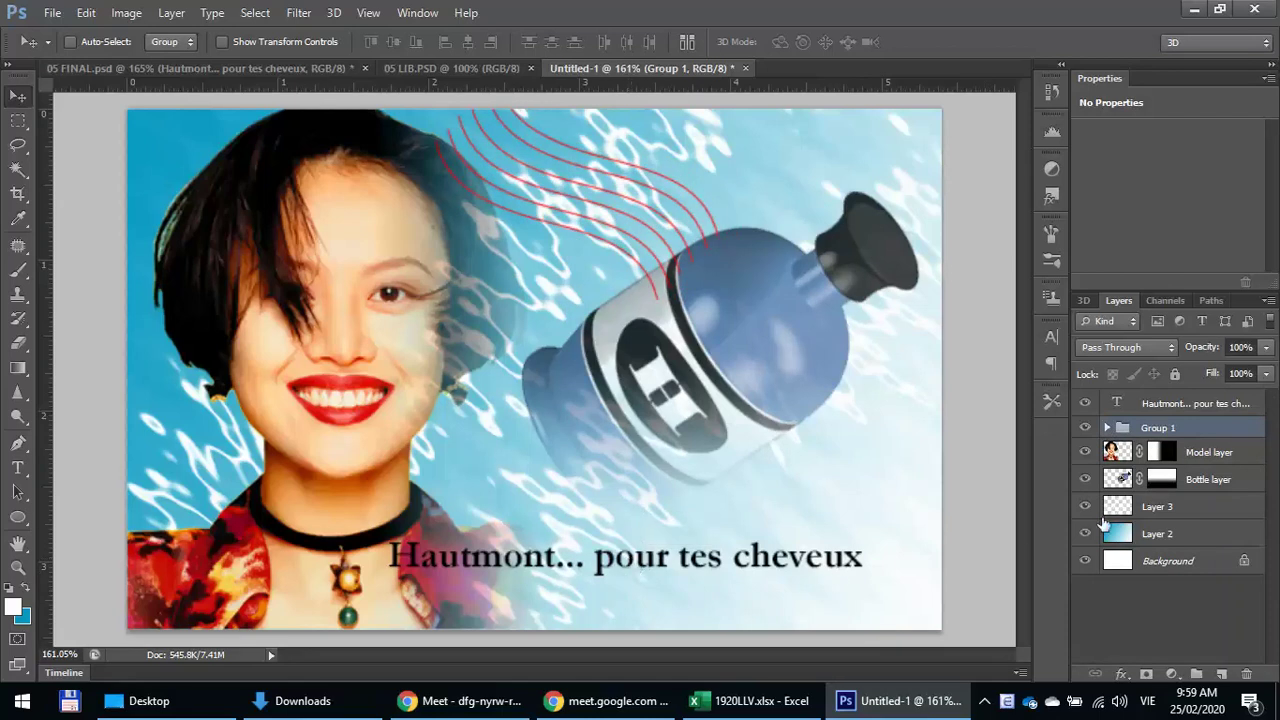
{"action": "left_click", "coordinate": [1151, 405]}
{"action": "left_click_drag", "start_coordinate": [683, 555], "coordinate": [685, 546]}
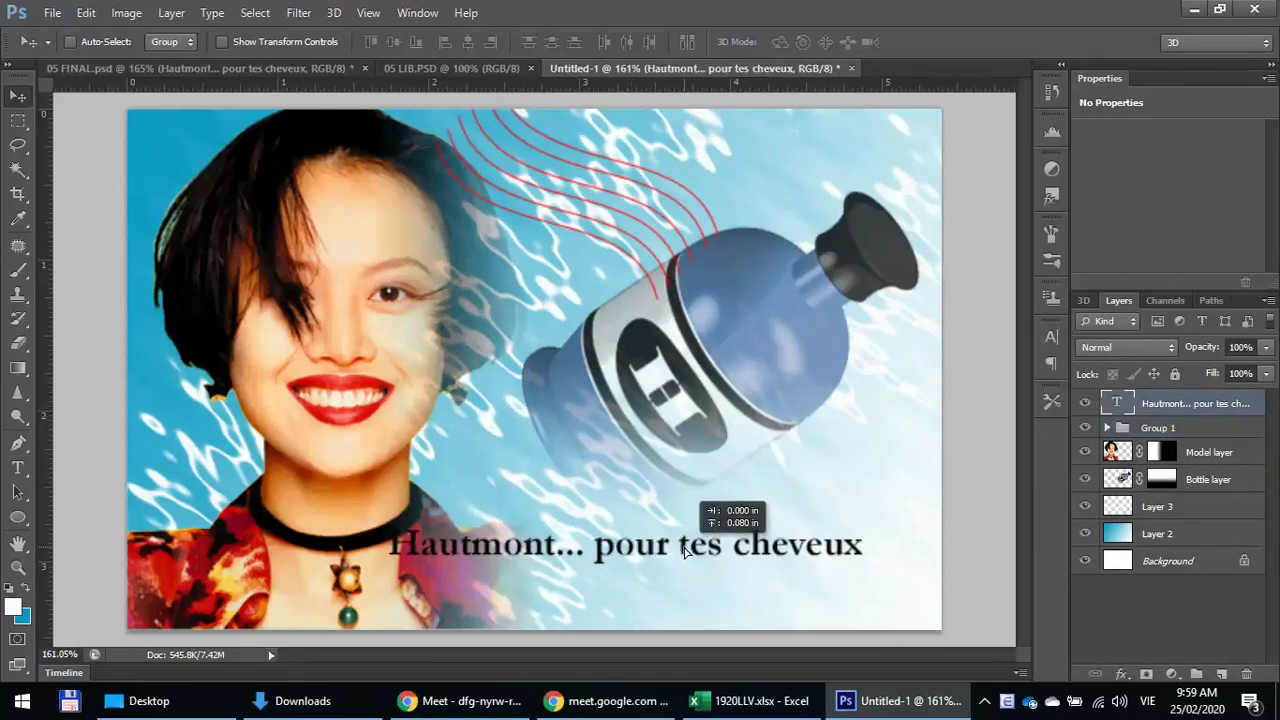
- Add a new empty layer directly beneath the slogan text layer
{"action": "left_click", "coordinate": [22, 121]}
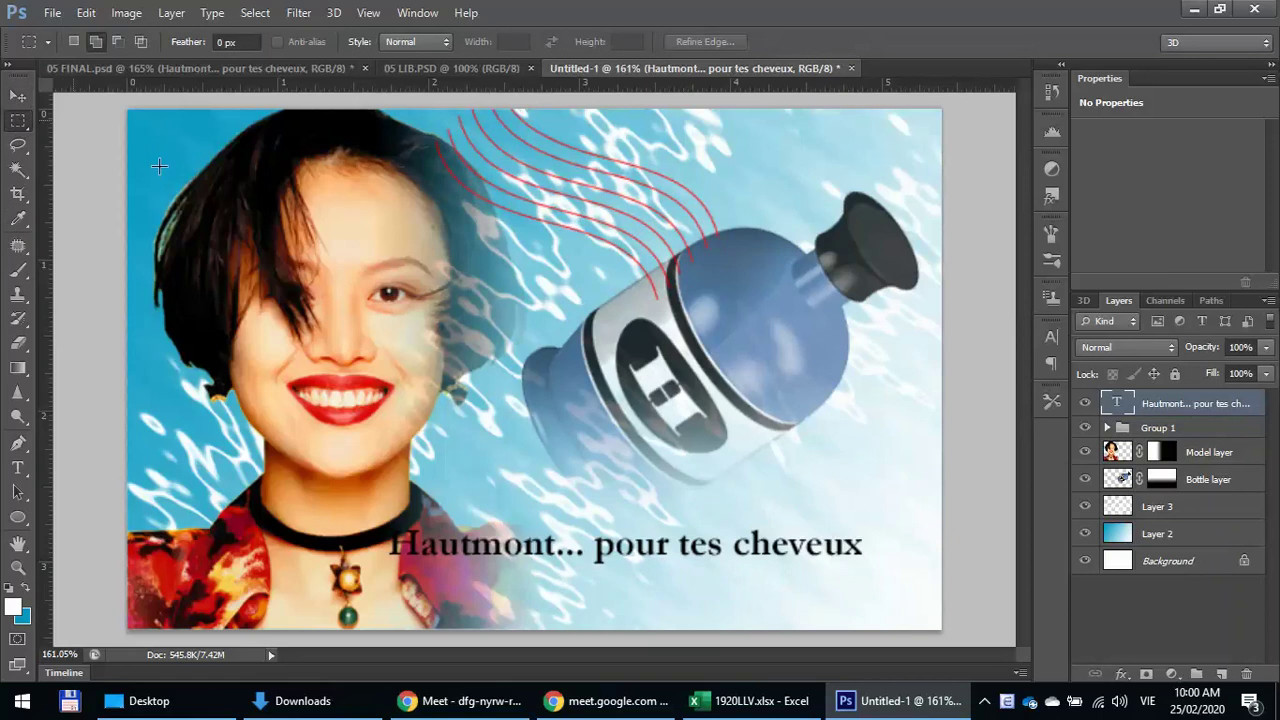
{"action": "left_click", "coordinate": [1222, 674]}
{"action": "left_click_drag", "start_coordinate": [1189, 424], "coordinate": [1192, 437]}
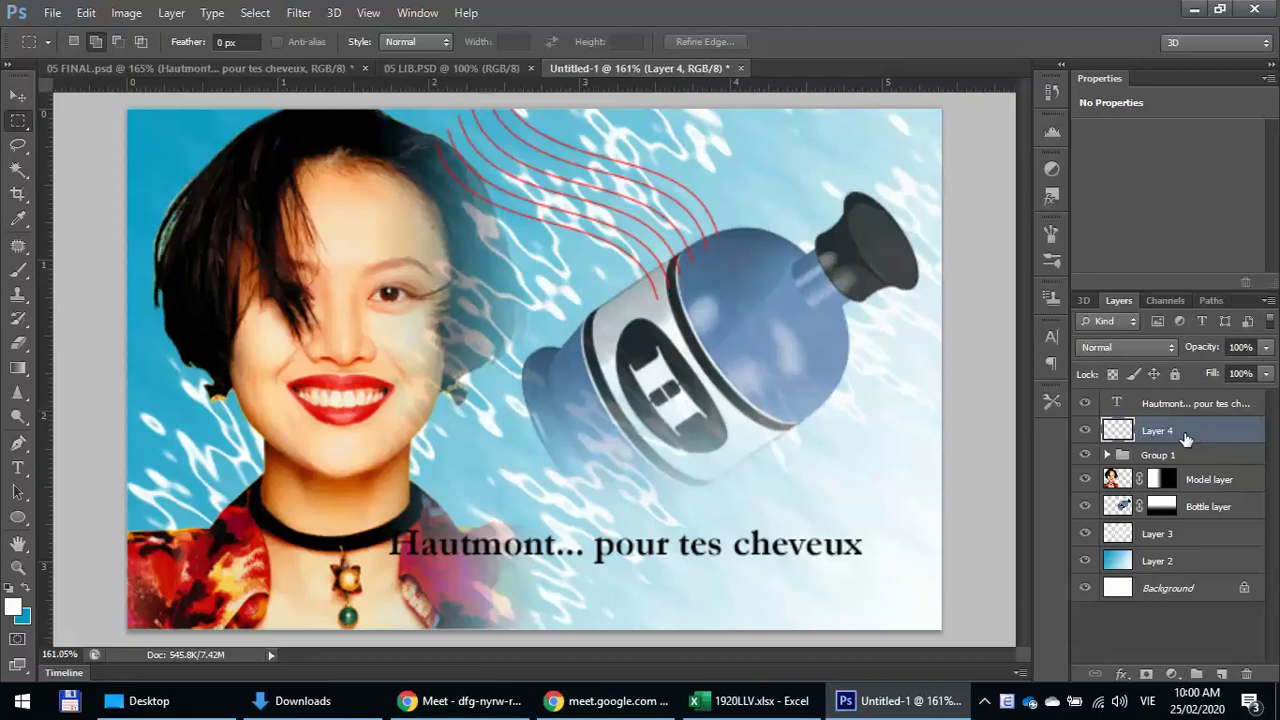
{"action": "left_click_drag", "start_coordinate": [363, 510], "coordinate": [913, 577]}
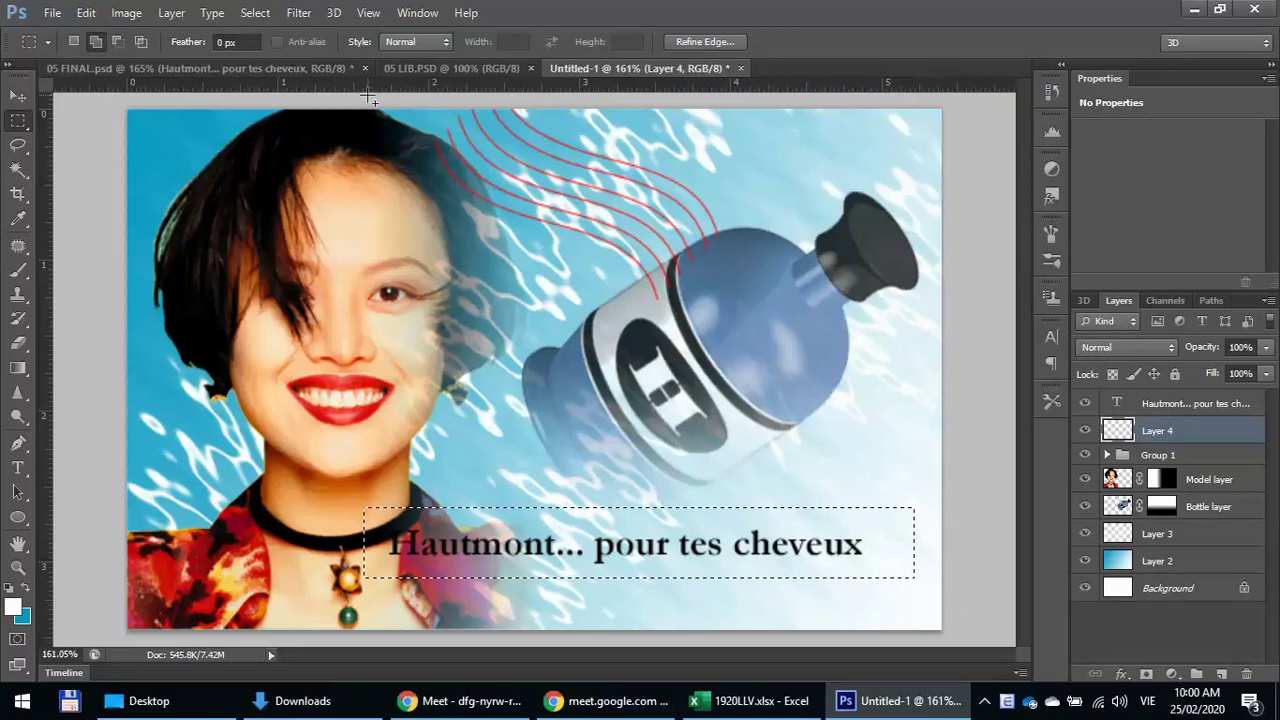
{"action": "left_click", "coordinate": [162, 69]}
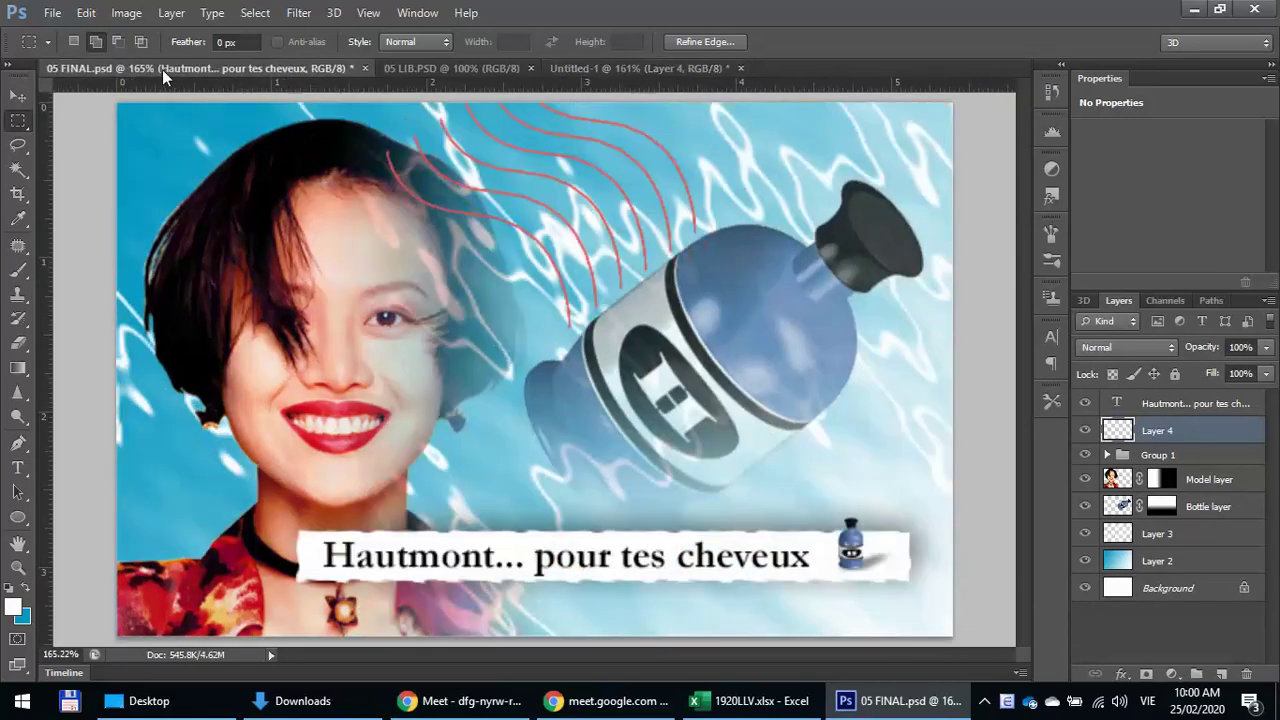
{"action": "left_click", "coordinate": [610, 72]}
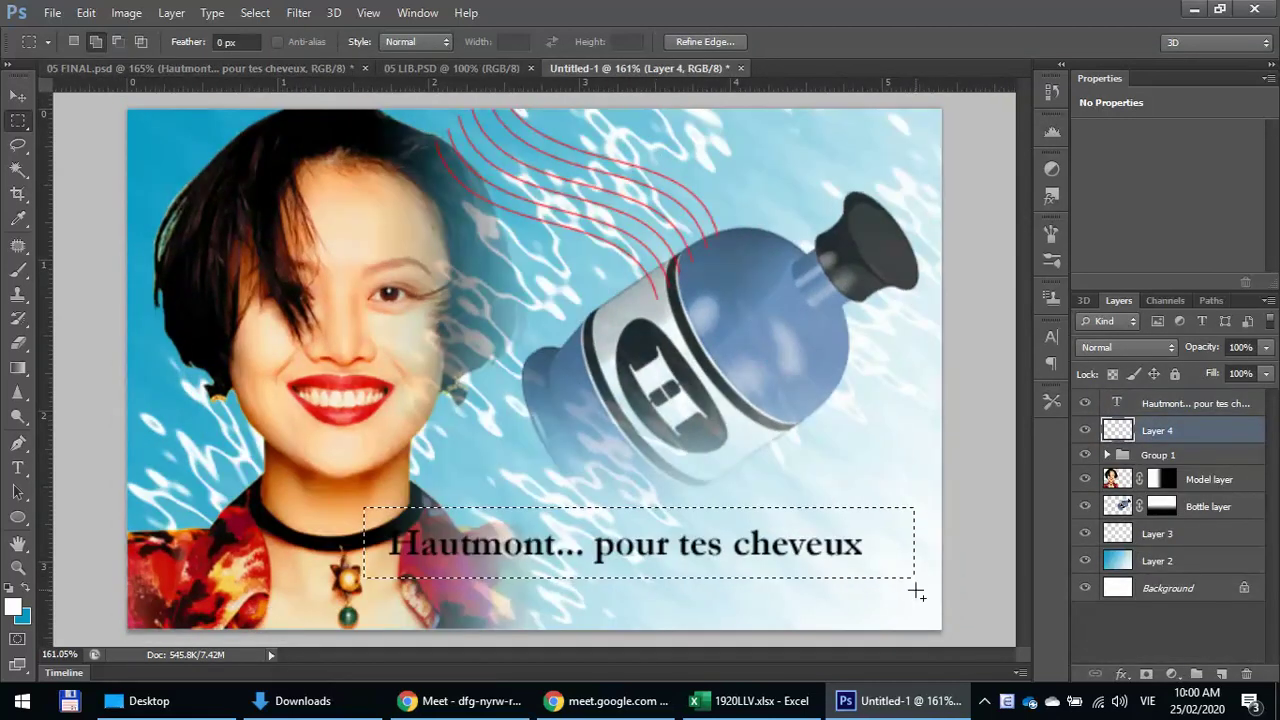
{"action": "left_click", "coordinate": [451, 481]}
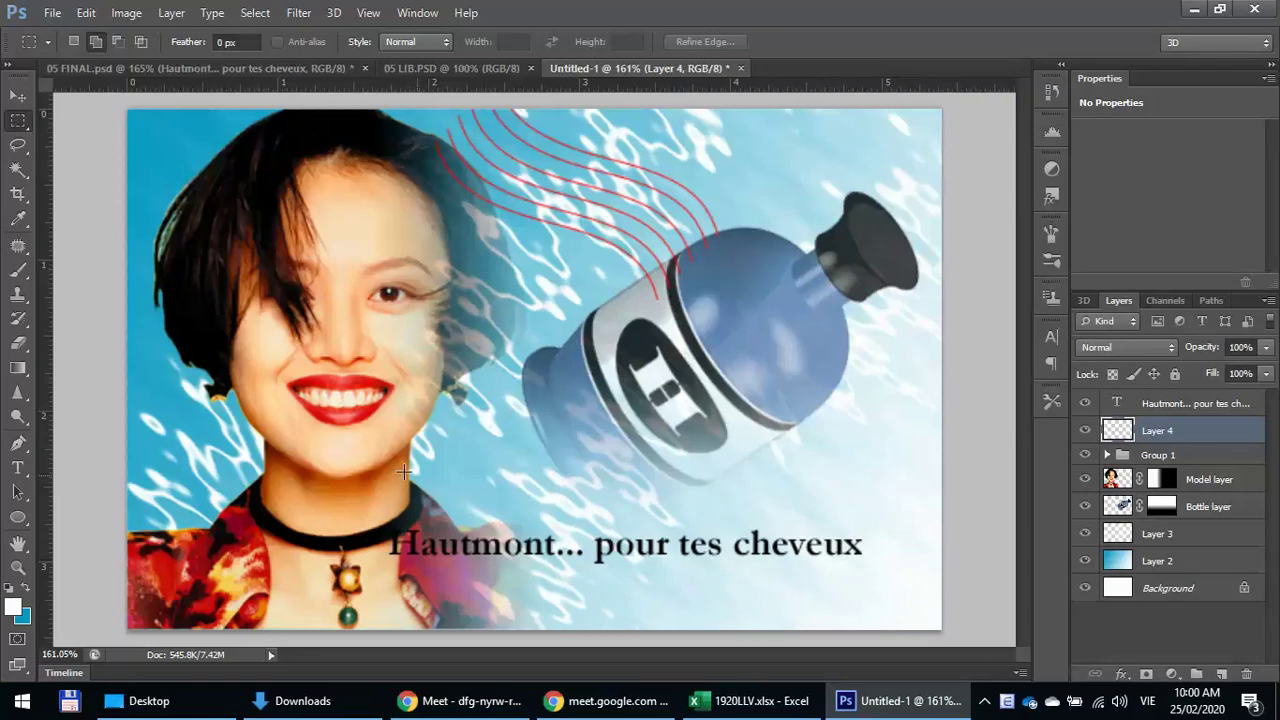
- Select a wide rectangle behind the slogan, matching the banner in 05 FINAL.psd, fill it with white on Layer 4, and deselect
{"action": "left_click_drag", "start_coordinate": [304, 521], "coordinate": [900, 579]}
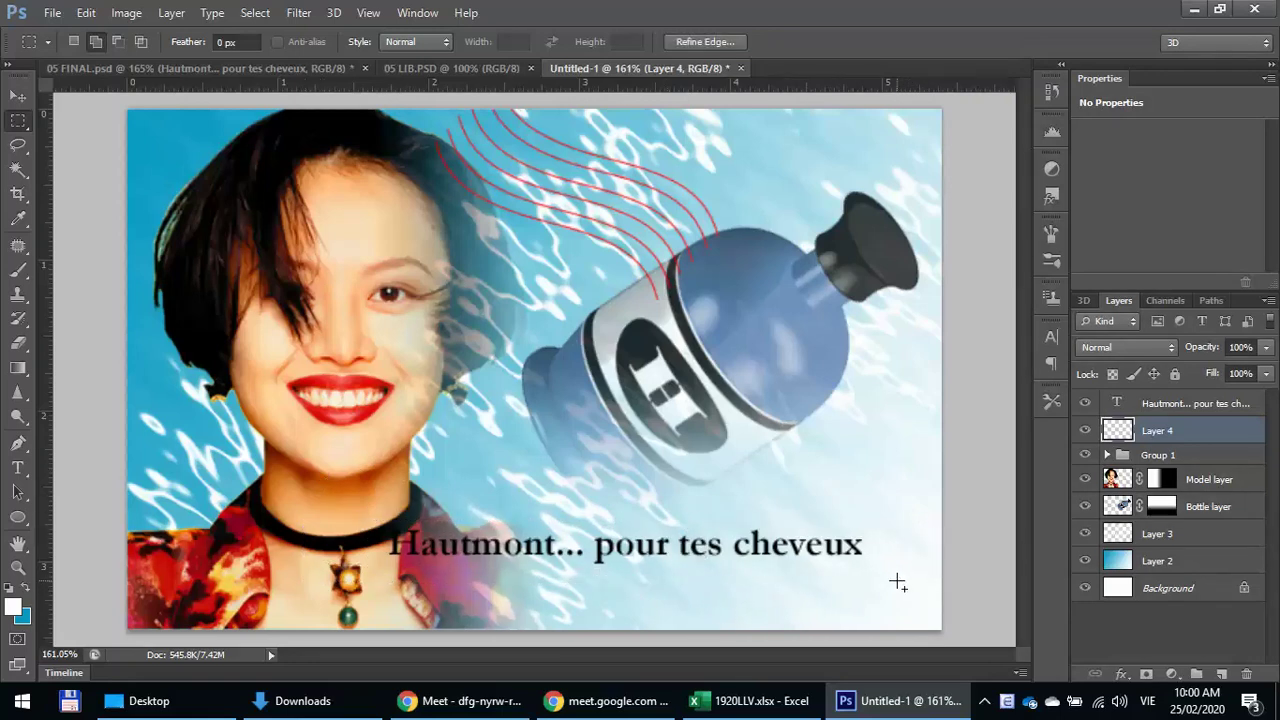
{"action": "left_click", "coordinate": [172, 63]}
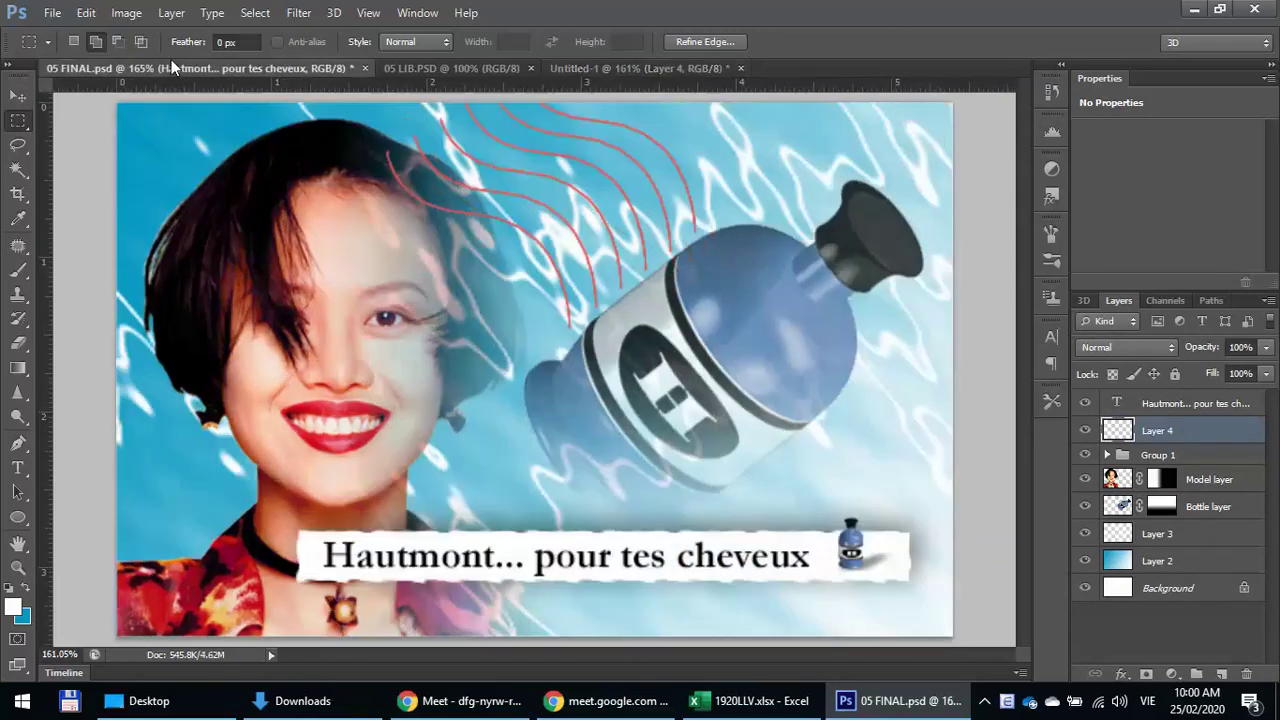
{"action": "left_click", "coordinate": [595, 70]}
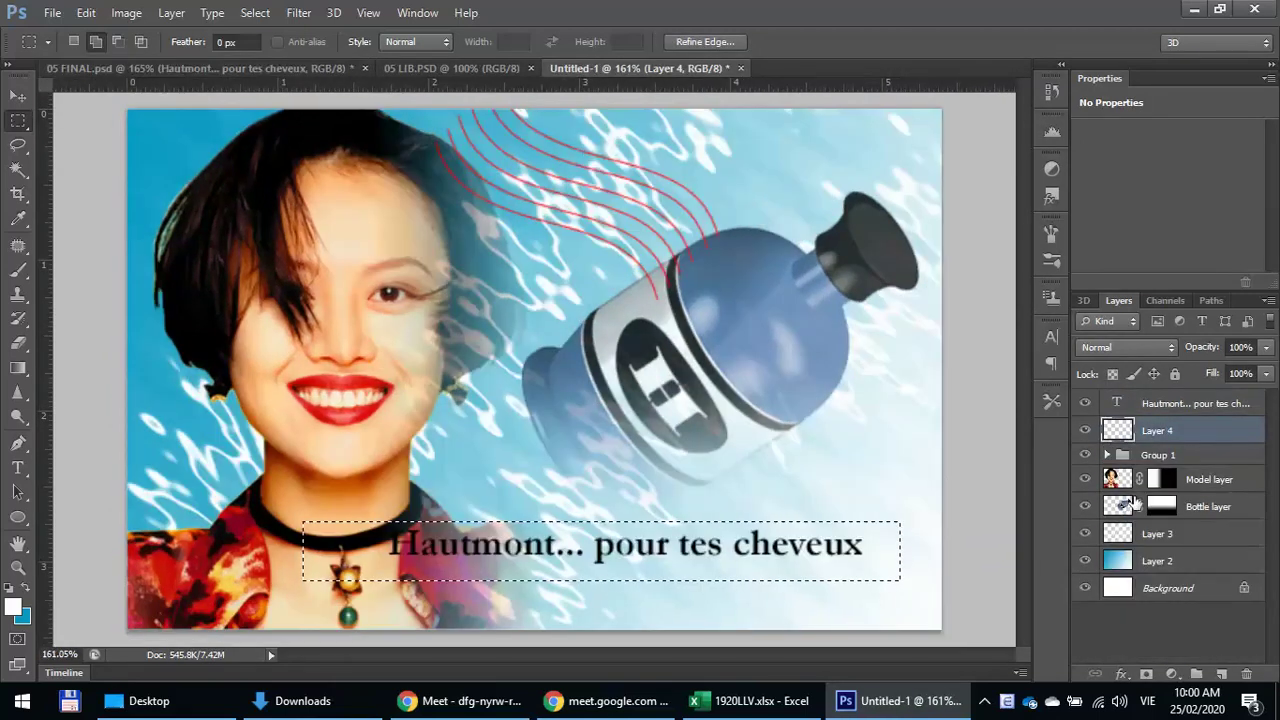
{"action": "key", "text": "alt+BackSpace"}
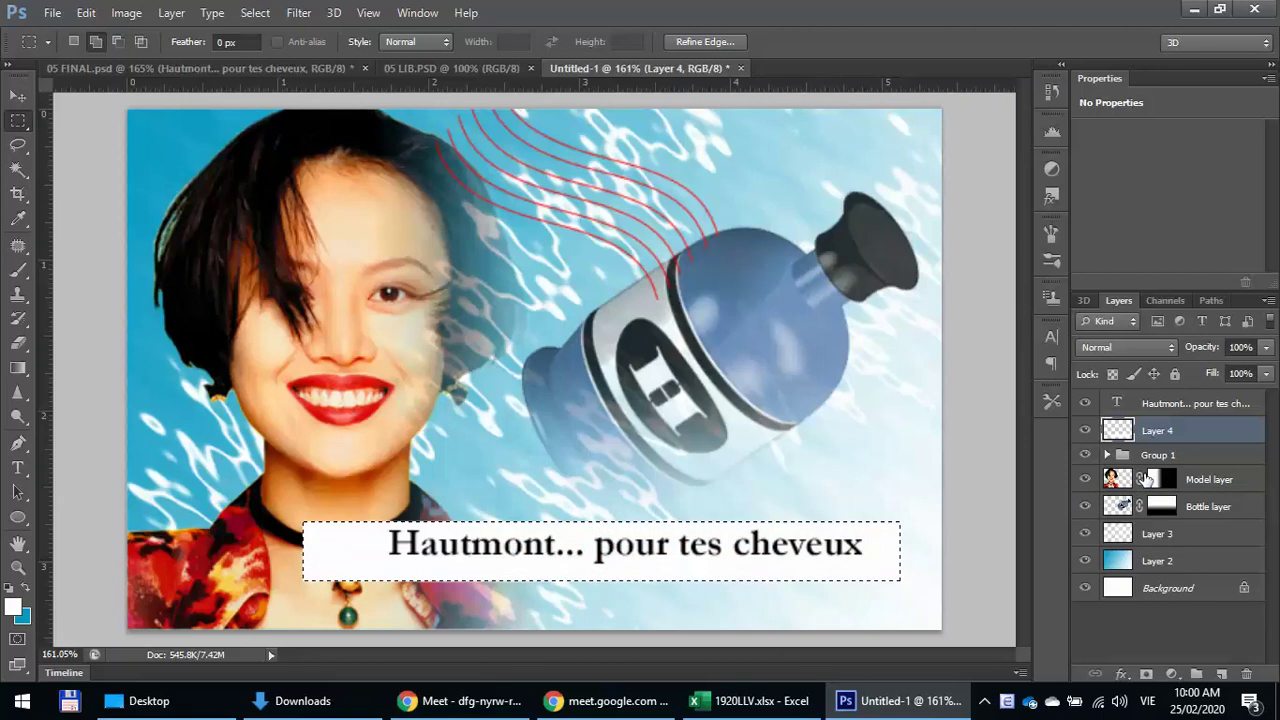
{"action": "key", "text": "ctrl+d"}
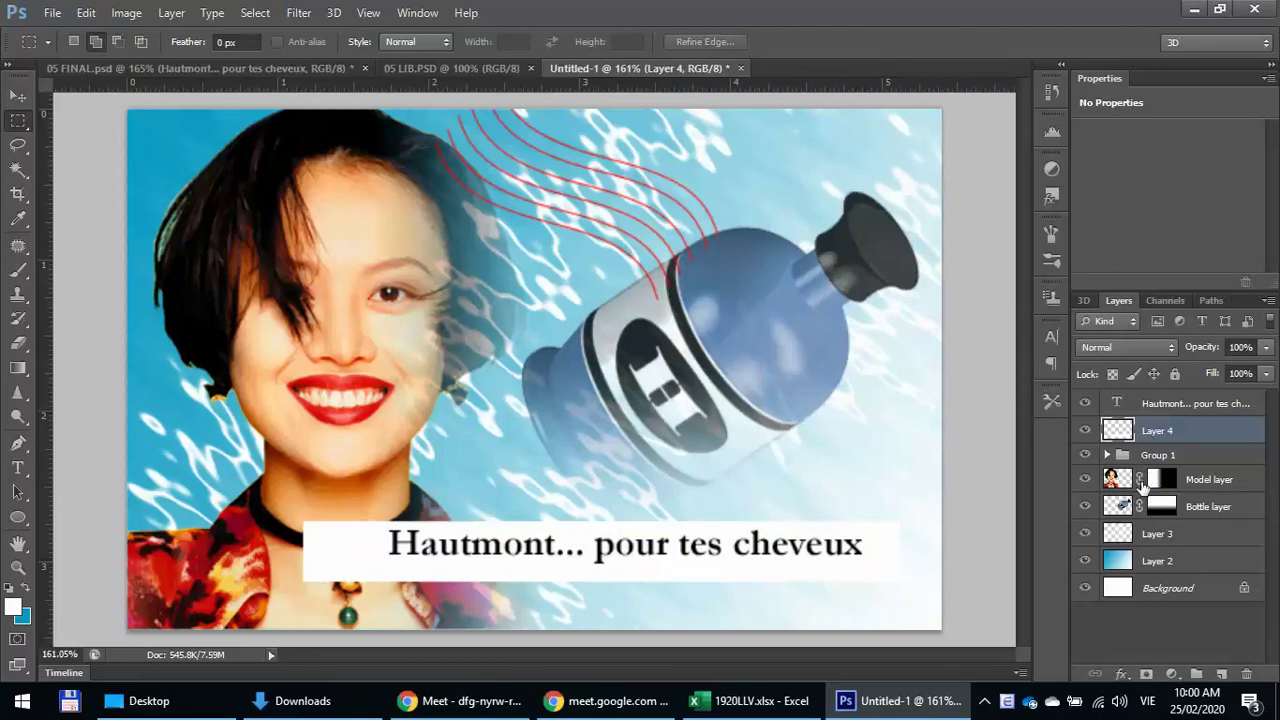
- Move the slogan text left and slightly down within the white banner, leaving space at the banner's right end
{"action": "left_click", "coordinate": [1155, 403]}
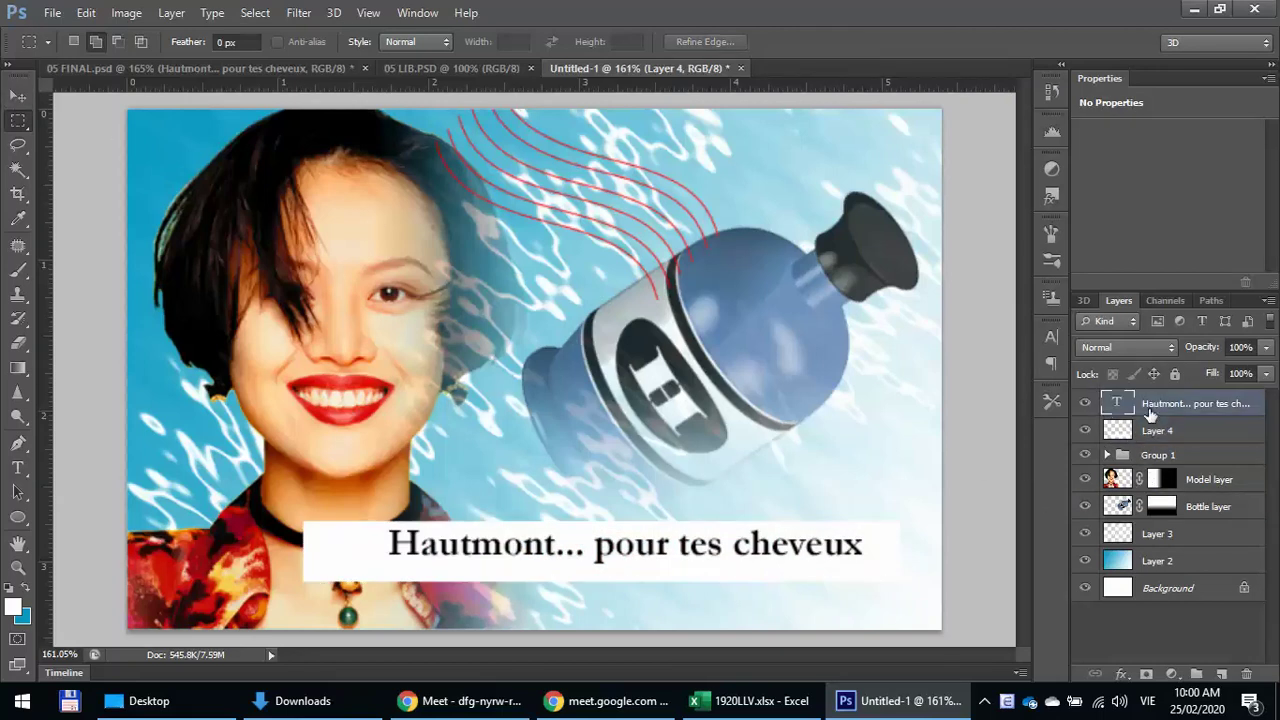
{"action": "key", "text": "v"}
{"action": "left_click_drag", "start_coordinate": [603, 569], "coordinate": [517, 563]}
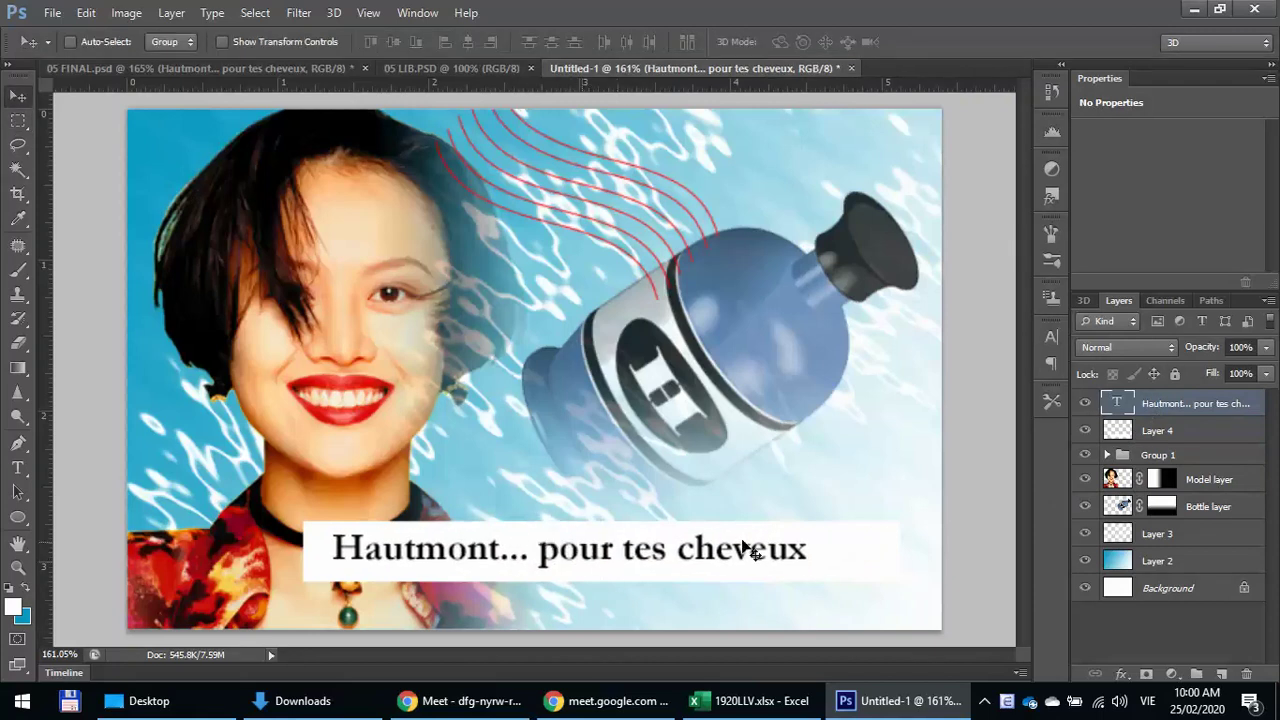
- Compare the plain white banner with the one in 05 FINAL.psd, and select Layer 4 in the new document
{"action": "left_click", "coordinate": [135, 67]}
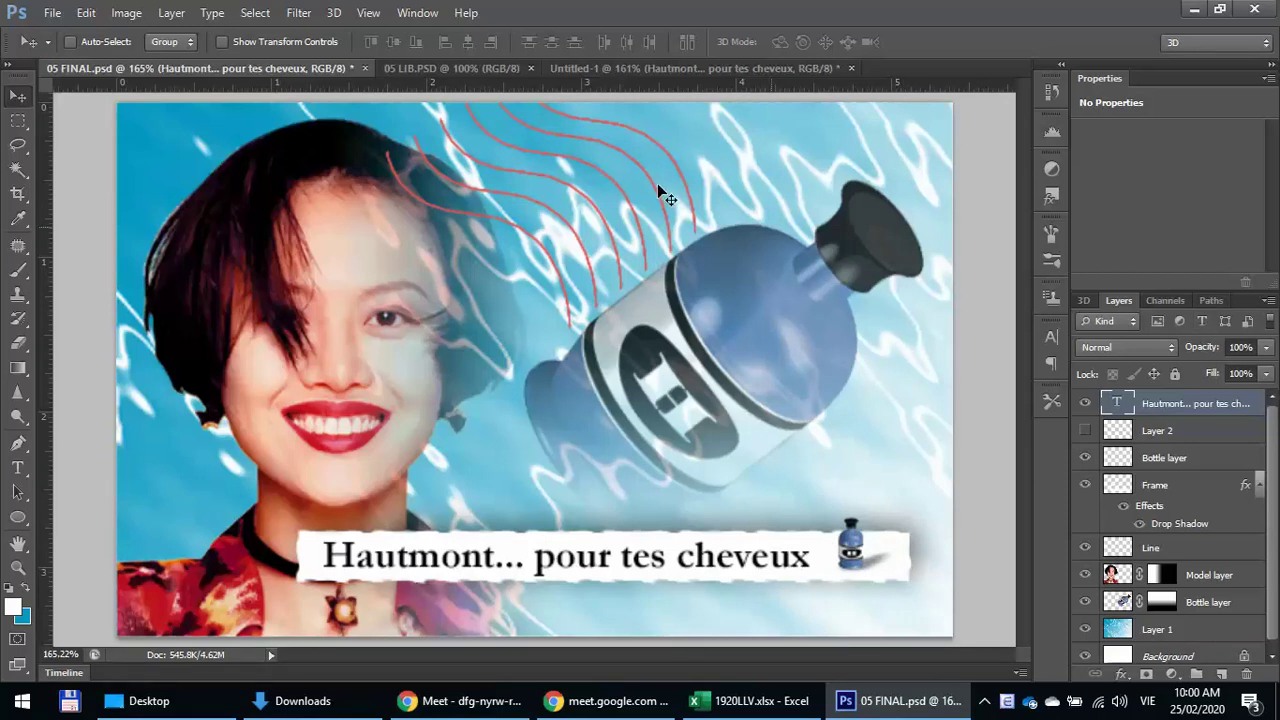
{"action": "left_click", "coordinate": [668, 67]}
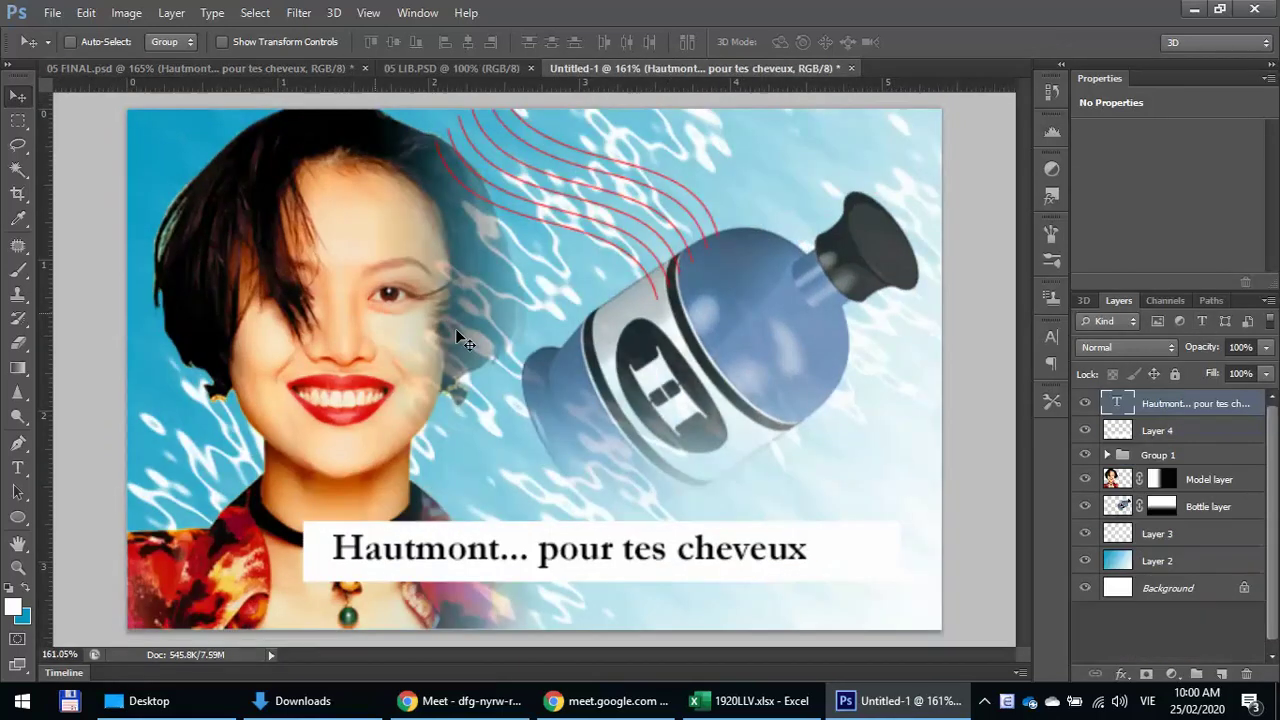
{"action": "left_click", "coordinate": [1127, 430]}
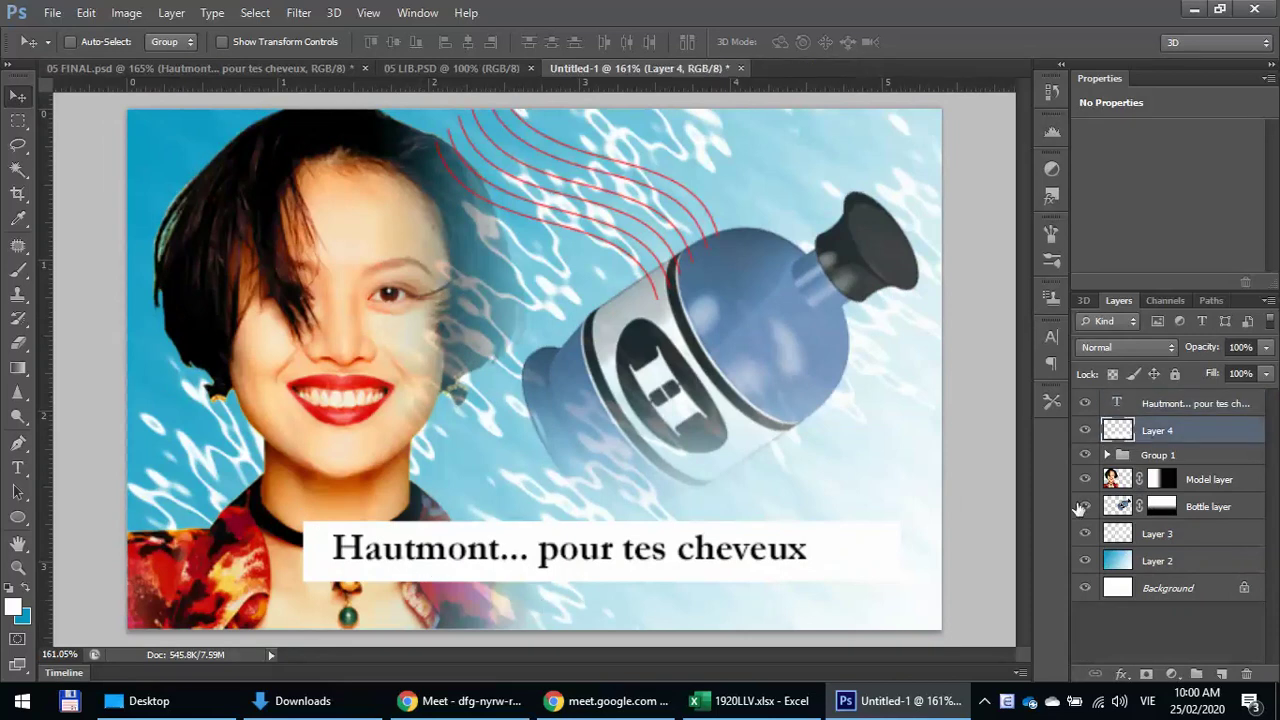
{"action": "right_click", "coordinate": [1192, 435]}
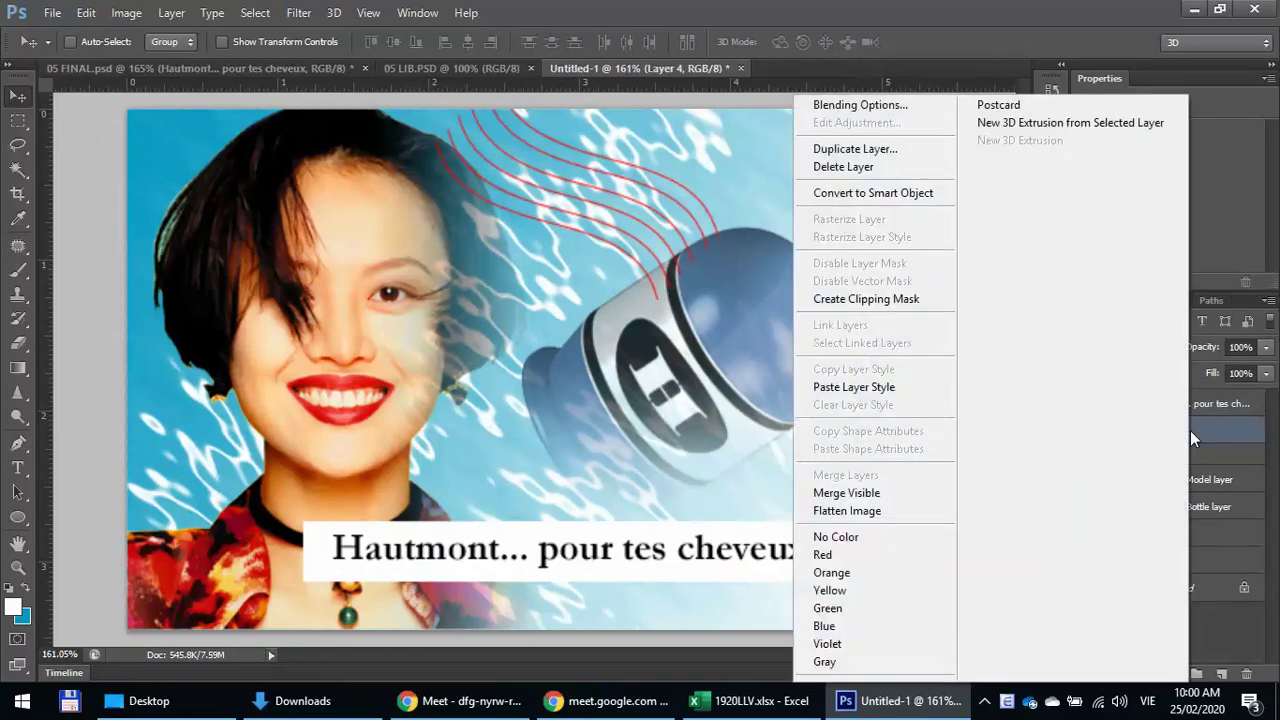
{"action": "left_click", "coordinate": [253, 17]}
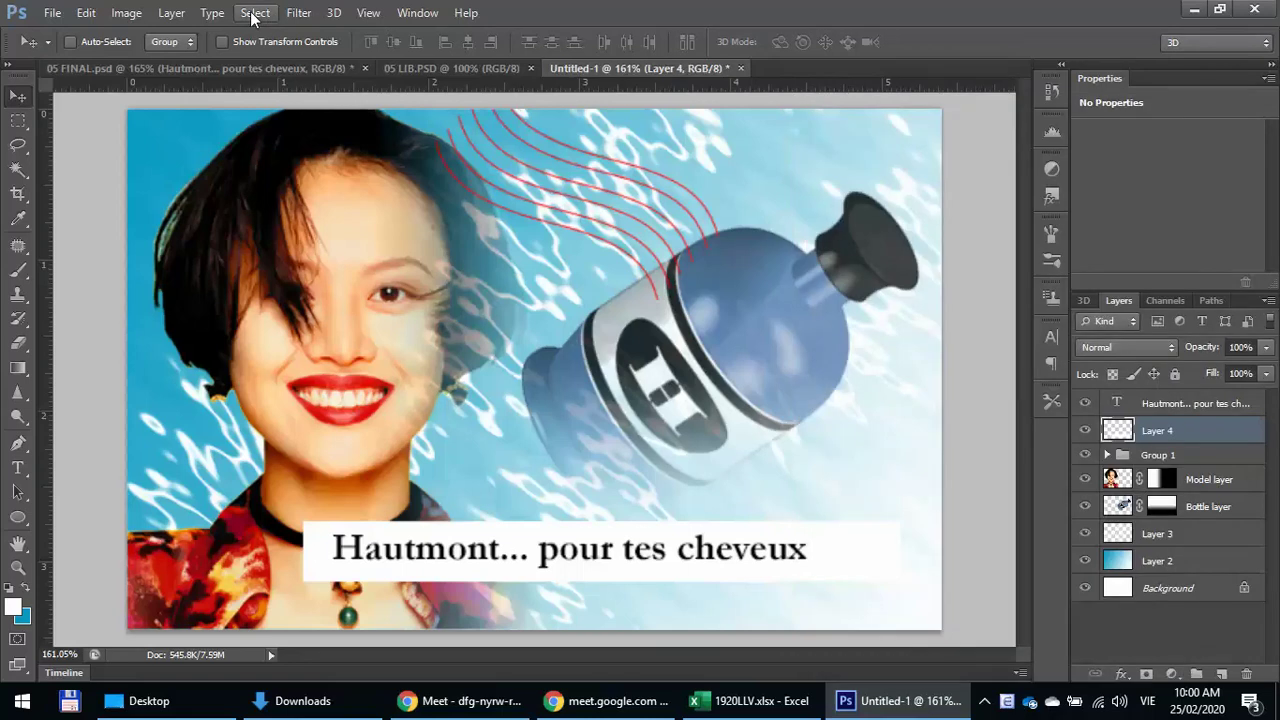
- Try a Medium Ripple distortion of 239% on the white banner in Layer 4, and undo it
{"action": "left_click", "coordinate": [298, 13]}
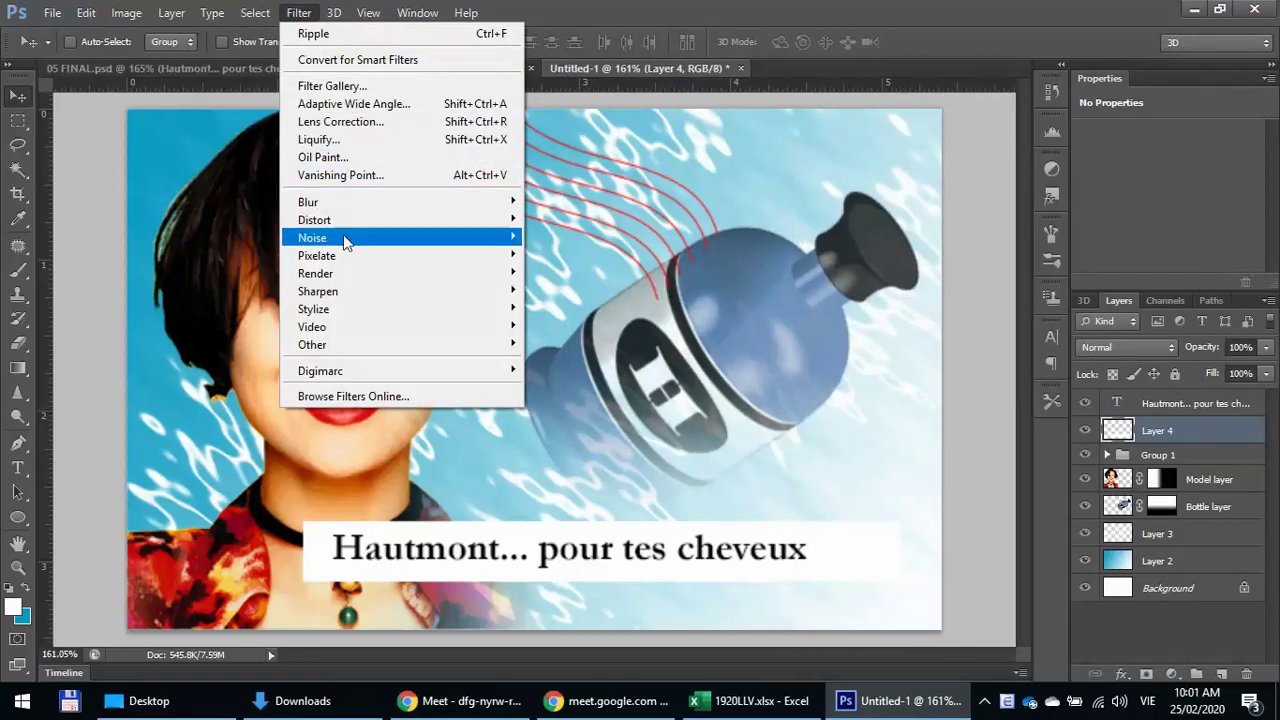
{"action": "mouse_move", "coordinate": [469, 234]}
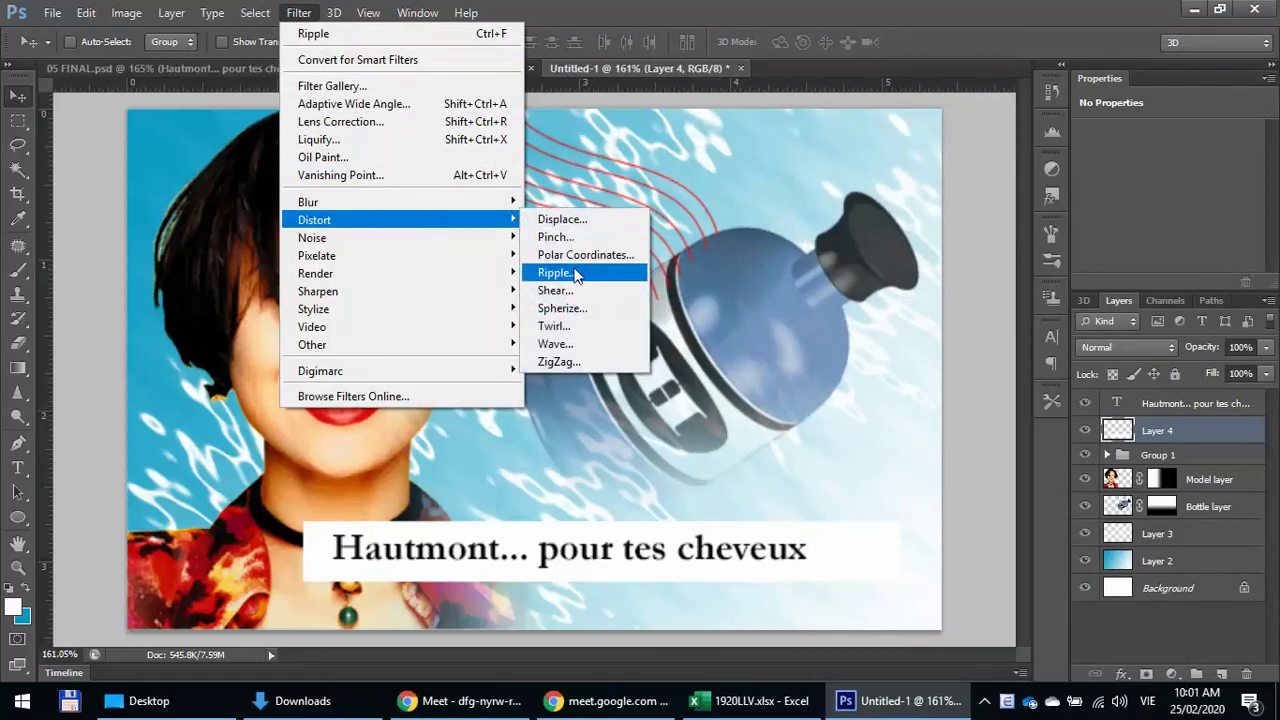
{"action": "left_click", "coordinate": [572, 271]}
{"action": "type", "text": "999"}
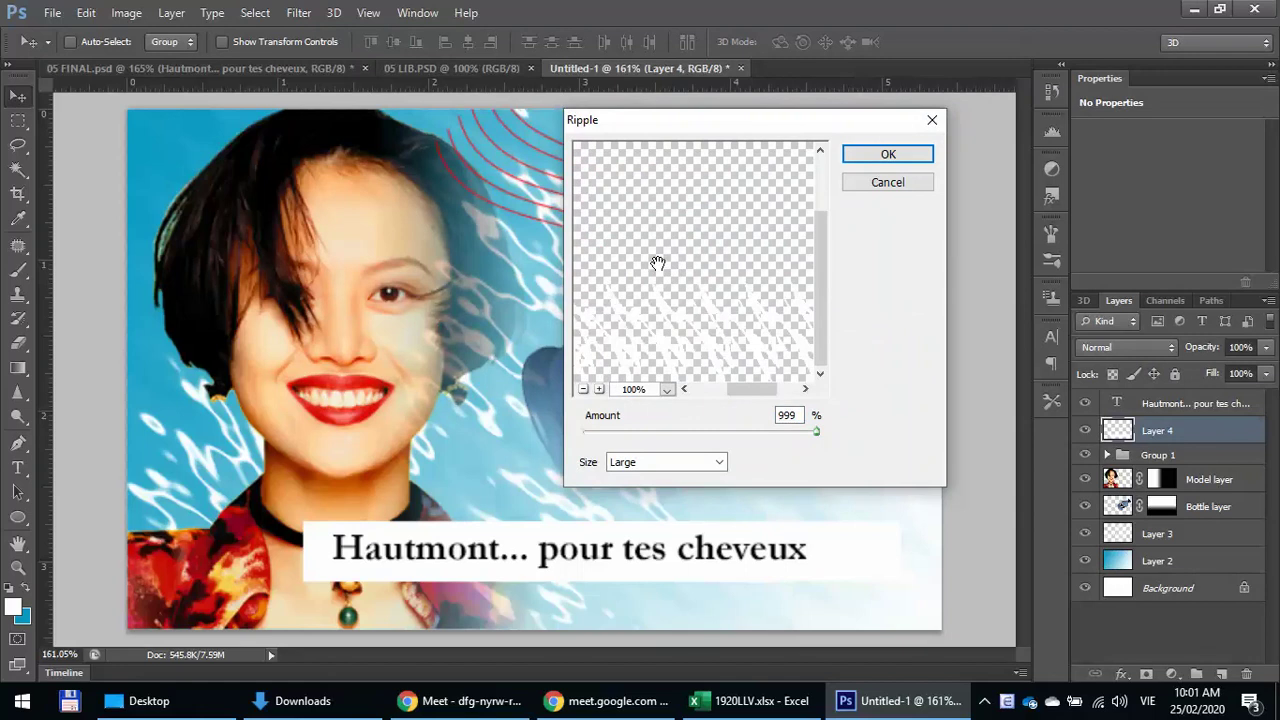
{"action": "left_click", "coordinate": [668, 462]}
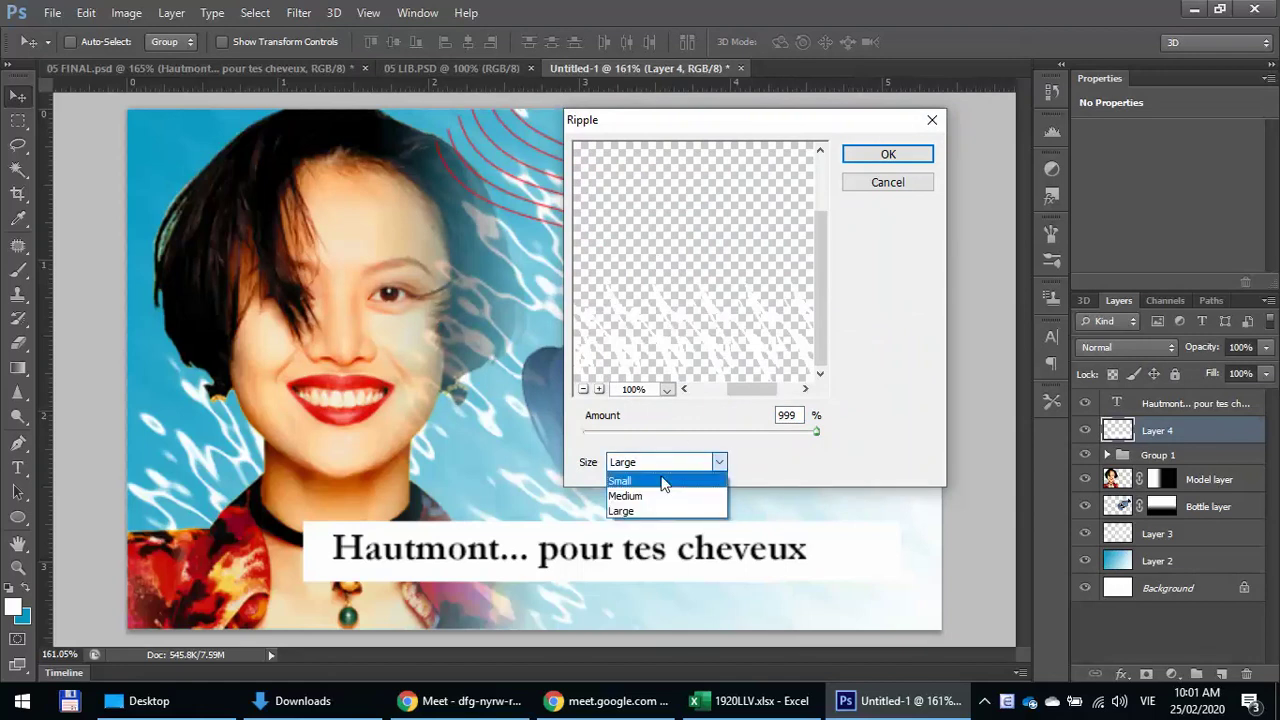
{"action": "left_click", "coordinate": [651, 492]}
{"action": "left_click", "coordinate": [714, 429]}
{"action": "left_click_drag", "start_coordinate": [714, 429], "coordinate": [732, 436]}
{"action": "left_click", "coordinate": [885, 156]}
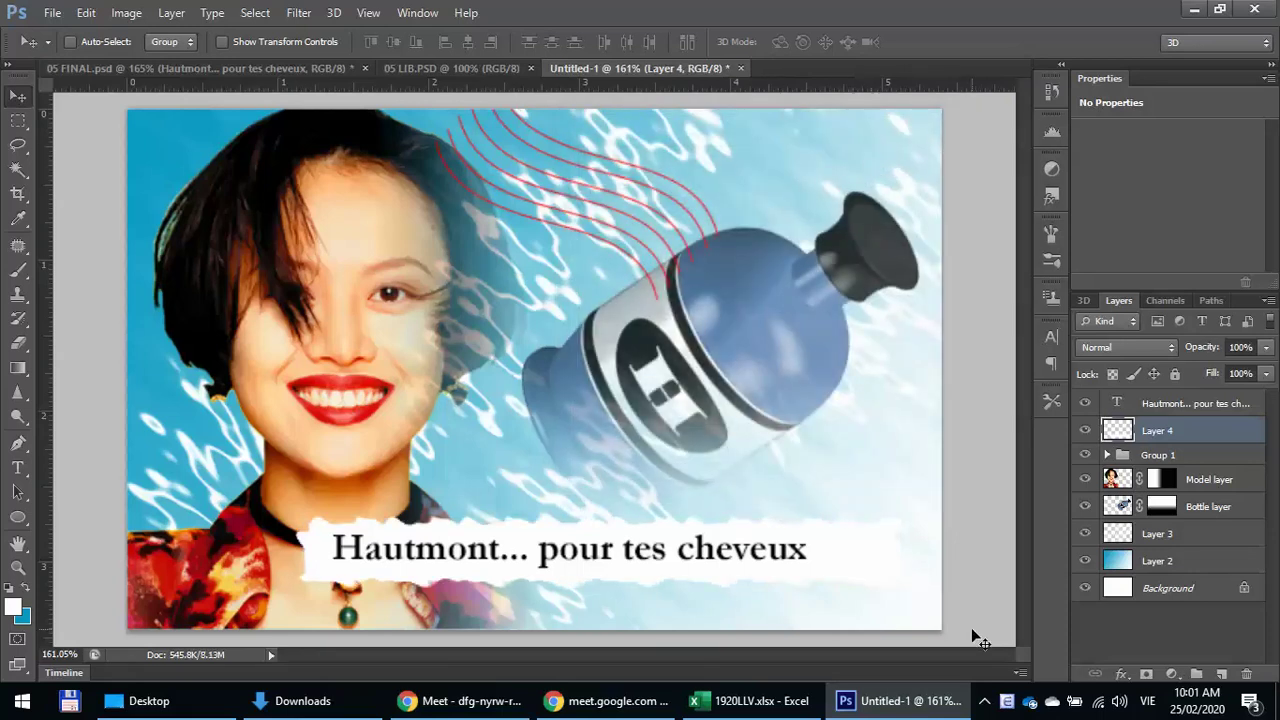
{"action": "key", "text": "ctrl+z"}
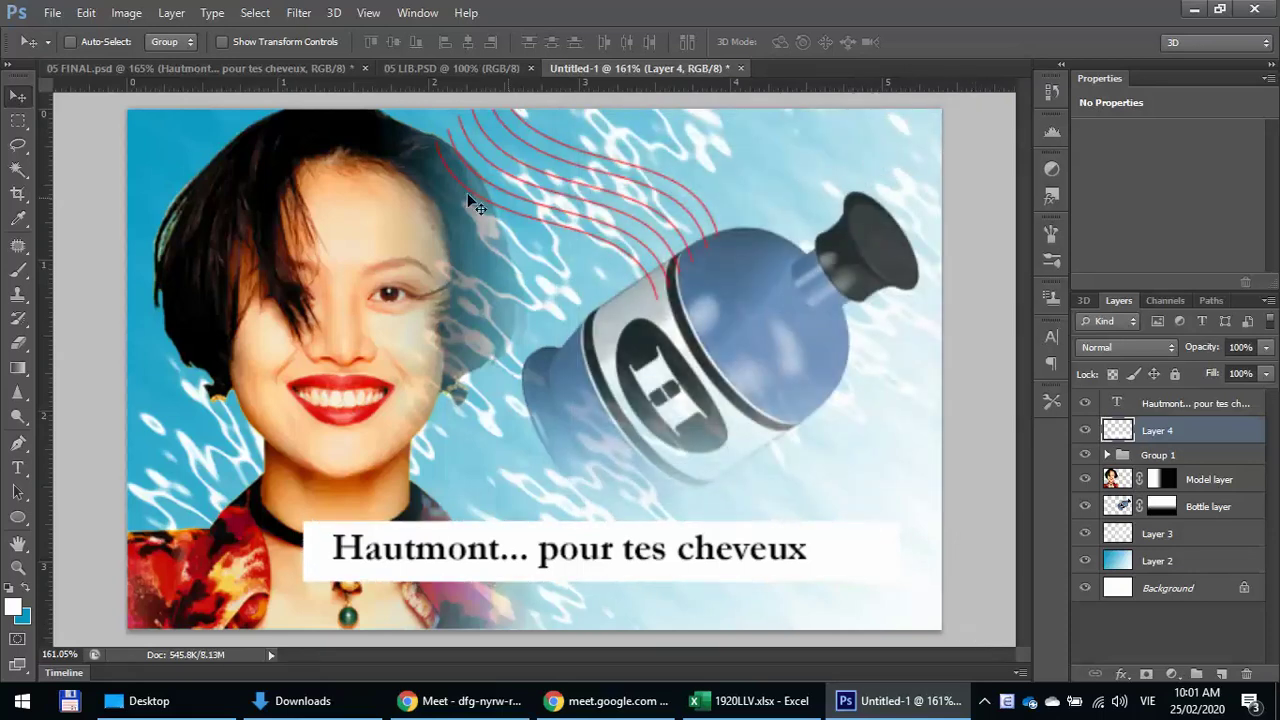
- Check the banner edges in 05 FINAL.psd and apply a Small Ripple distortion of 352% to the white banner on Layer 4
{"action": "left_click", "coordinate": [126, 68]}
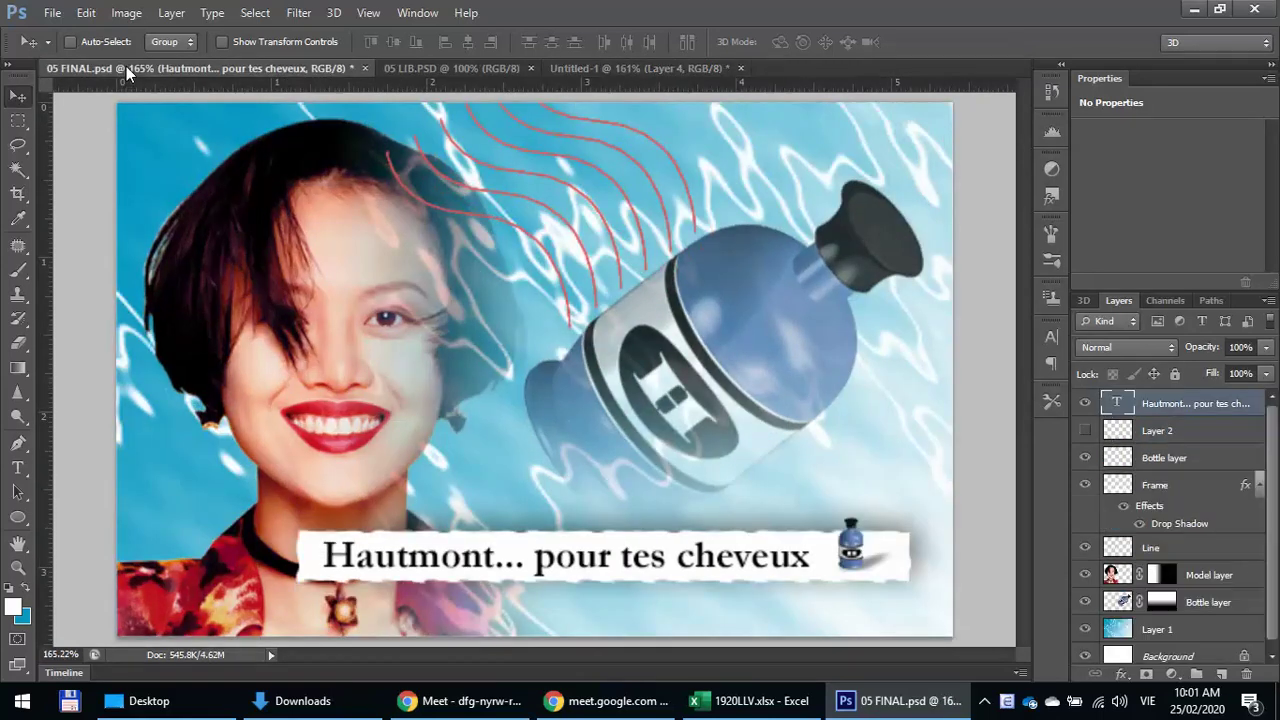
{"action": "left_click", "coordinate": [686, 70]}
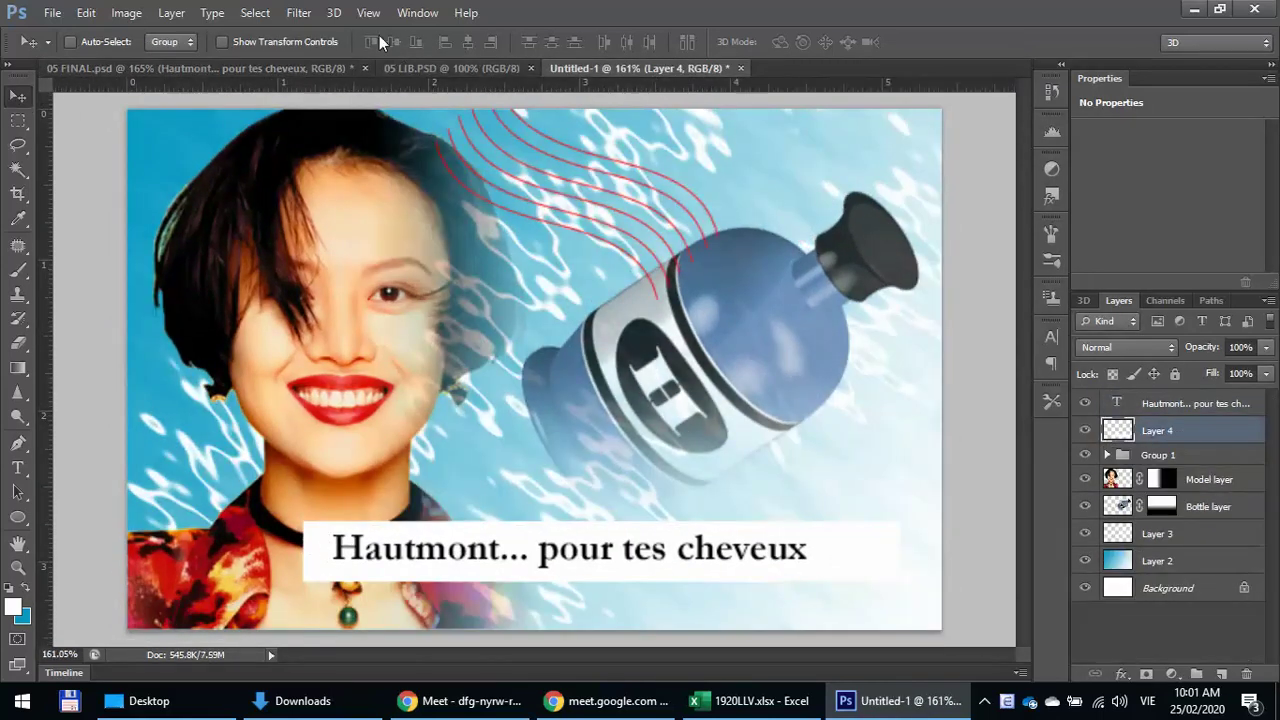
{"action": "left_click", "coordinate": [299, 20]}
{"action": "mouse_move", "coordinate": [445, 221]}
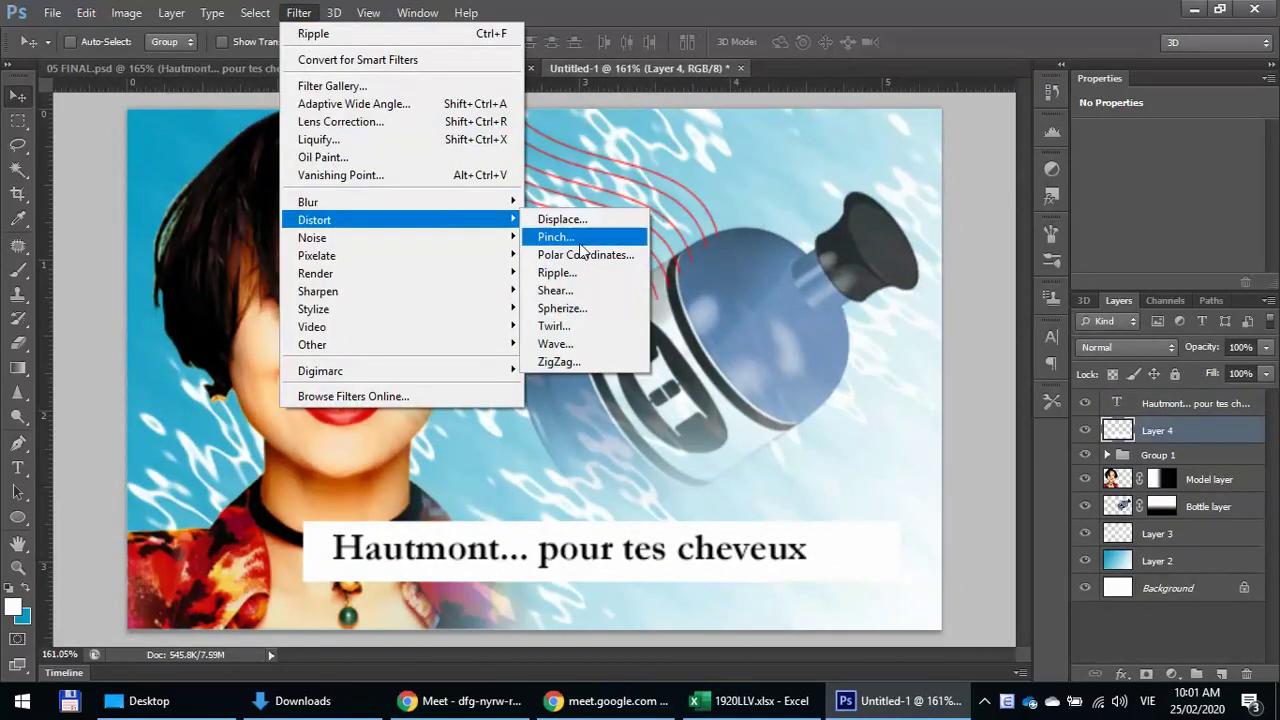
{"action": "left_click", "coordinate": [577, 279]}
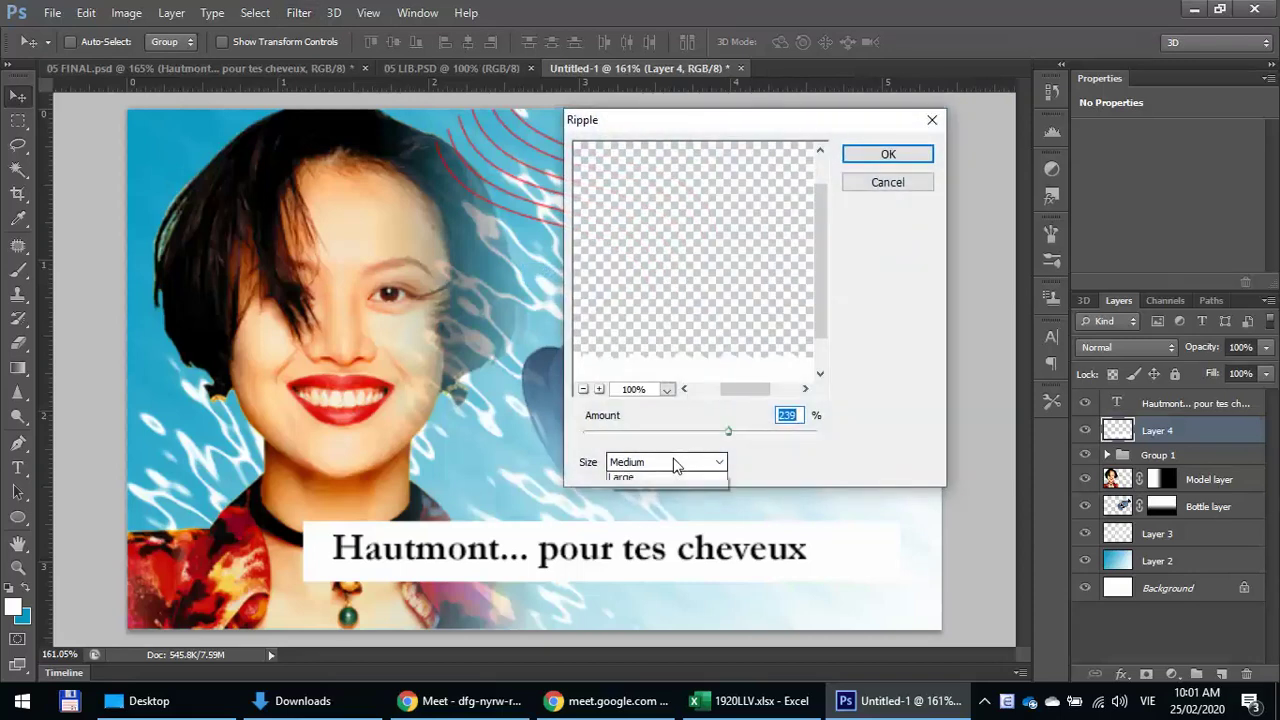
{"action": "left_click", "coordinate": [674, 466]}
{"action": "left_click", "coordinate": [645, 479]}
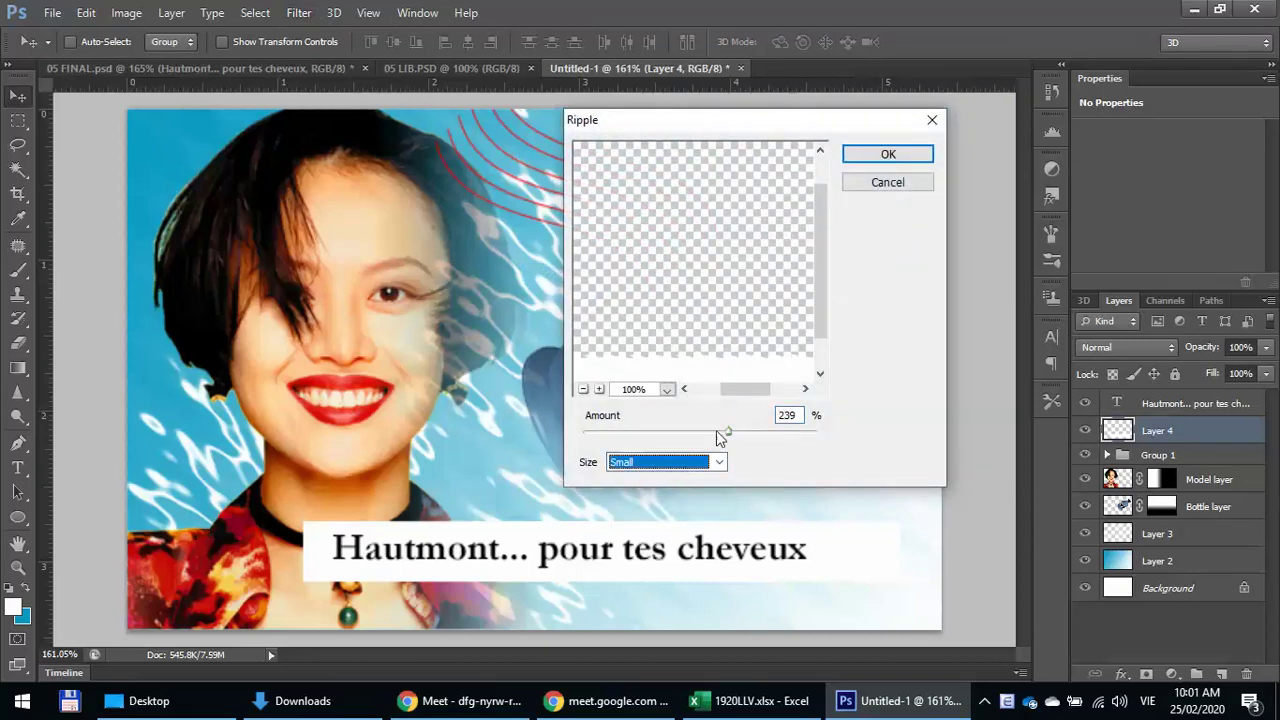
{"action": "left_click_drag", "start_coordinate": [729, 431], "coordinate": [742, 438]}
{"action": "left_click_drag", "start_coordinate": [734, 325], "coordinate": [733, 224]}
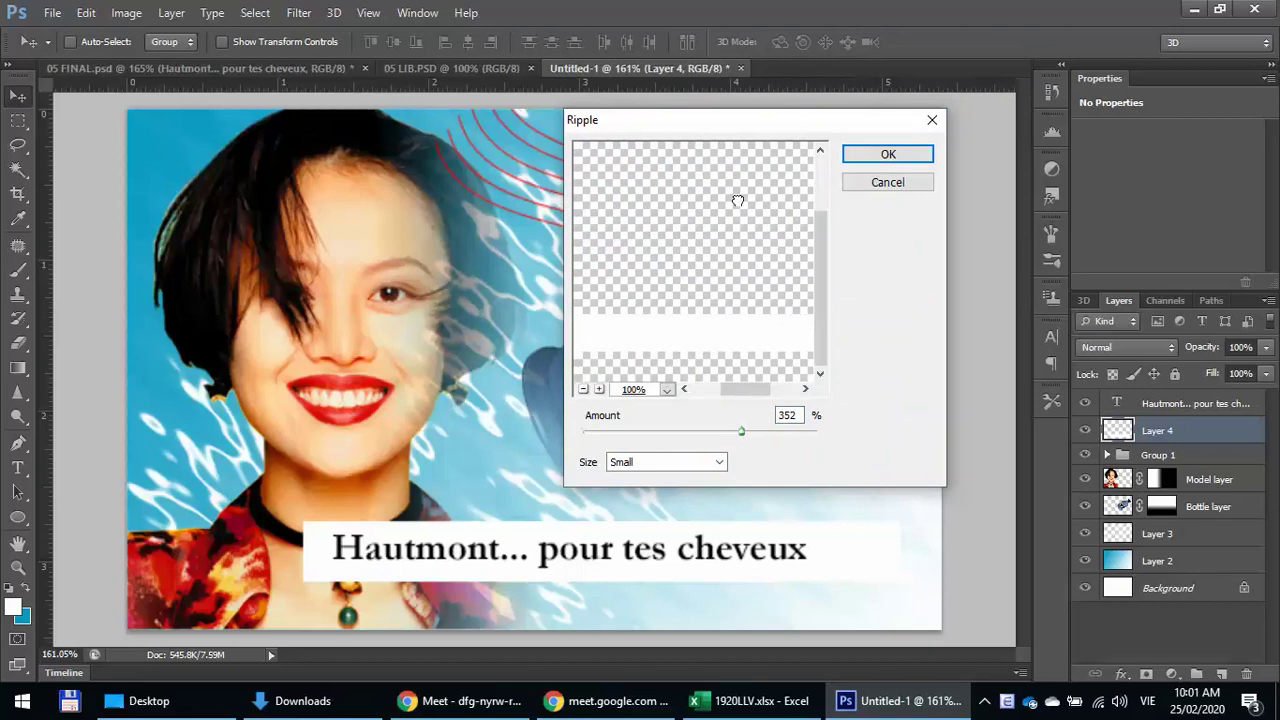
{"action": "left_click", "coordinate": [887, 155]}
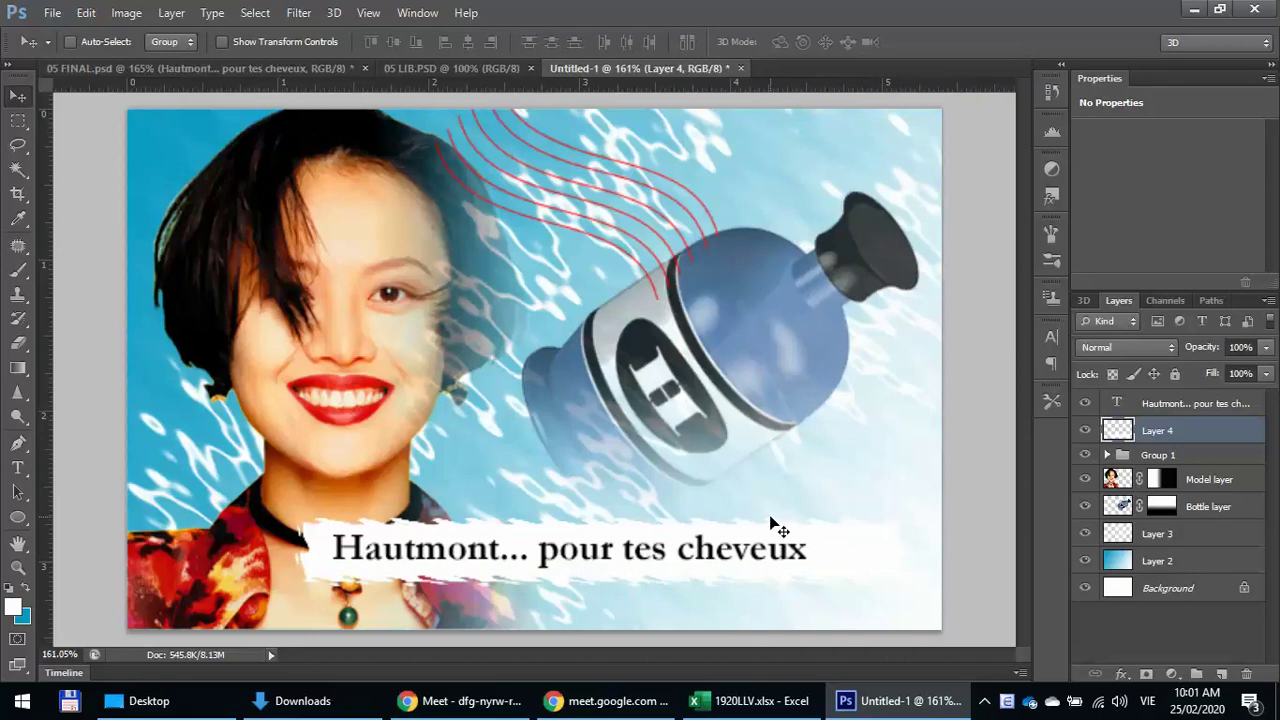
- Examine the Drop Shadow settings of the Frame layer in 05 FINAL.psd
{"action": "left_click", "coordinate": [114, 68]}
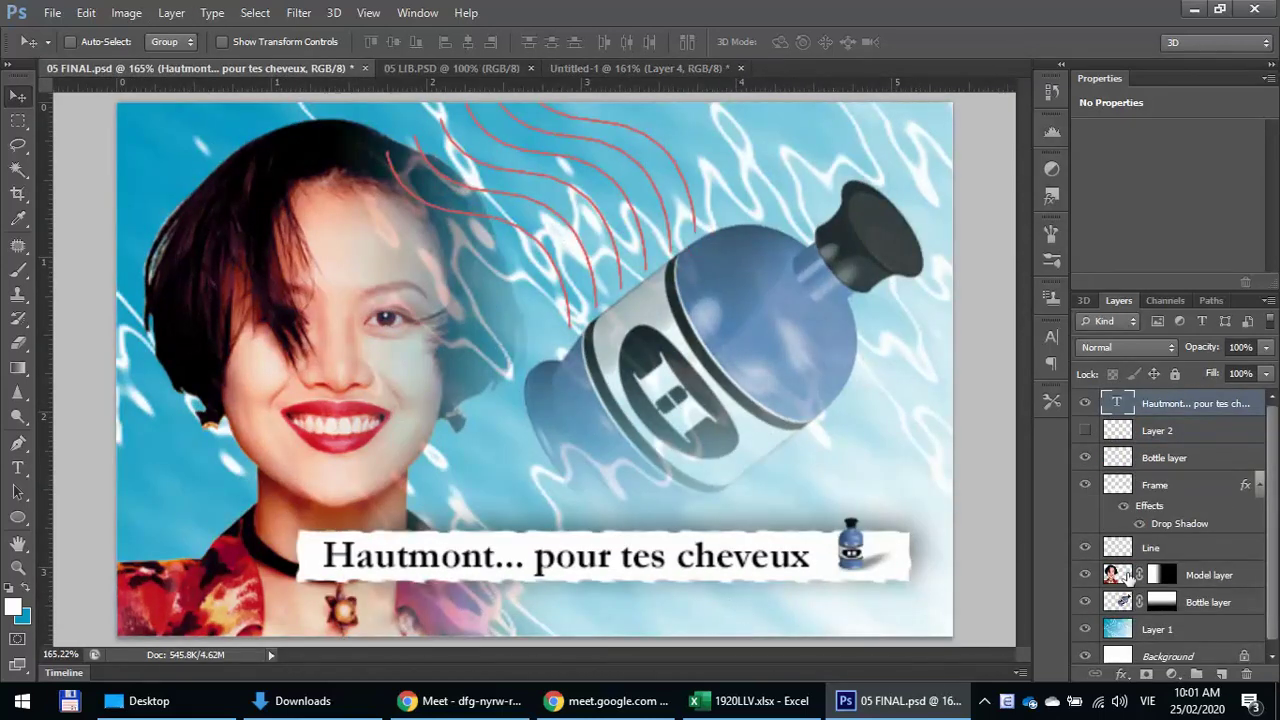
{"action": "left_click", "coordinate": [1160, 517]}
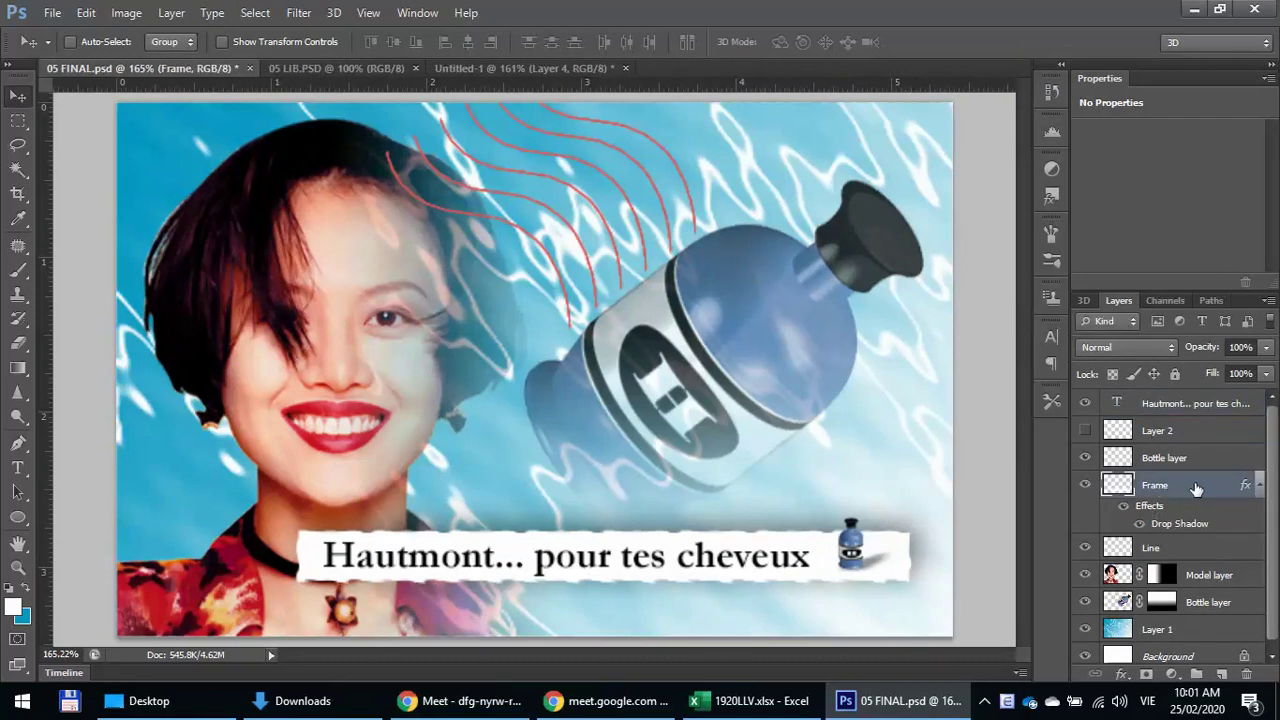
{"action": "key", "text": "alt+l"}
{"action": "key", "text": "y"}
{"action": "key", "text": "Return"}
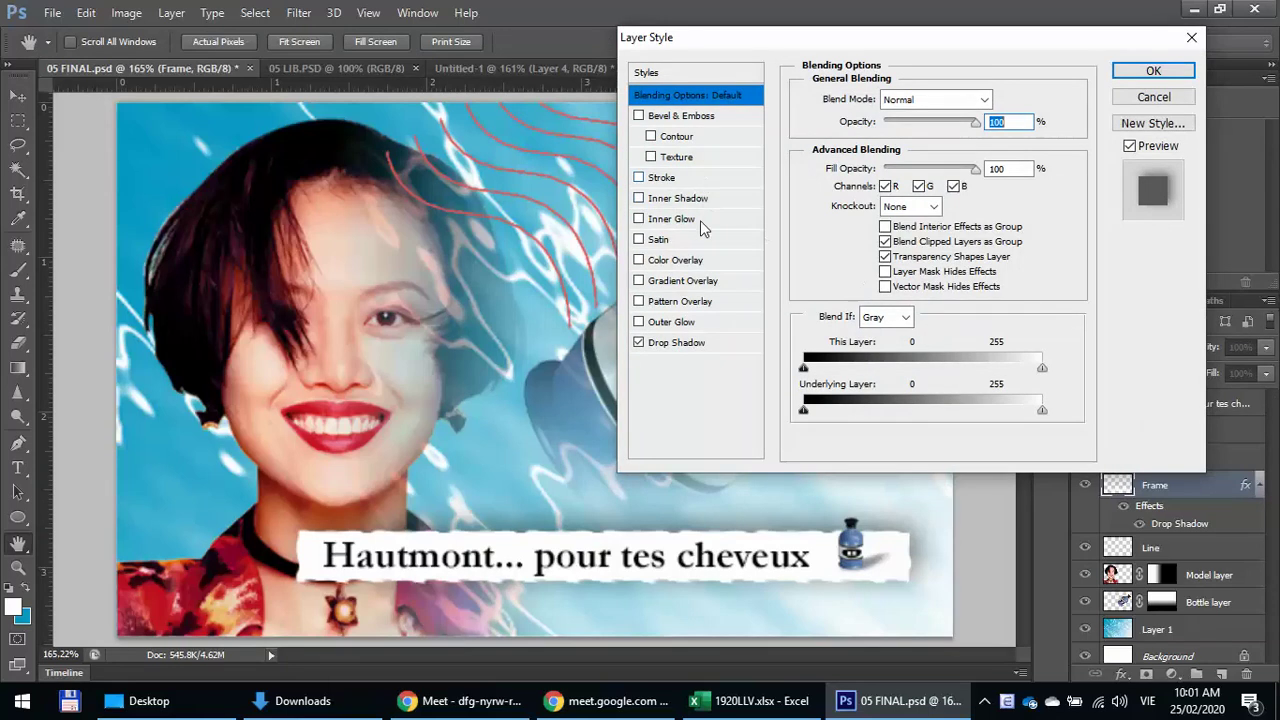
{"action": "left_click", "coordinate": [670, 342]}
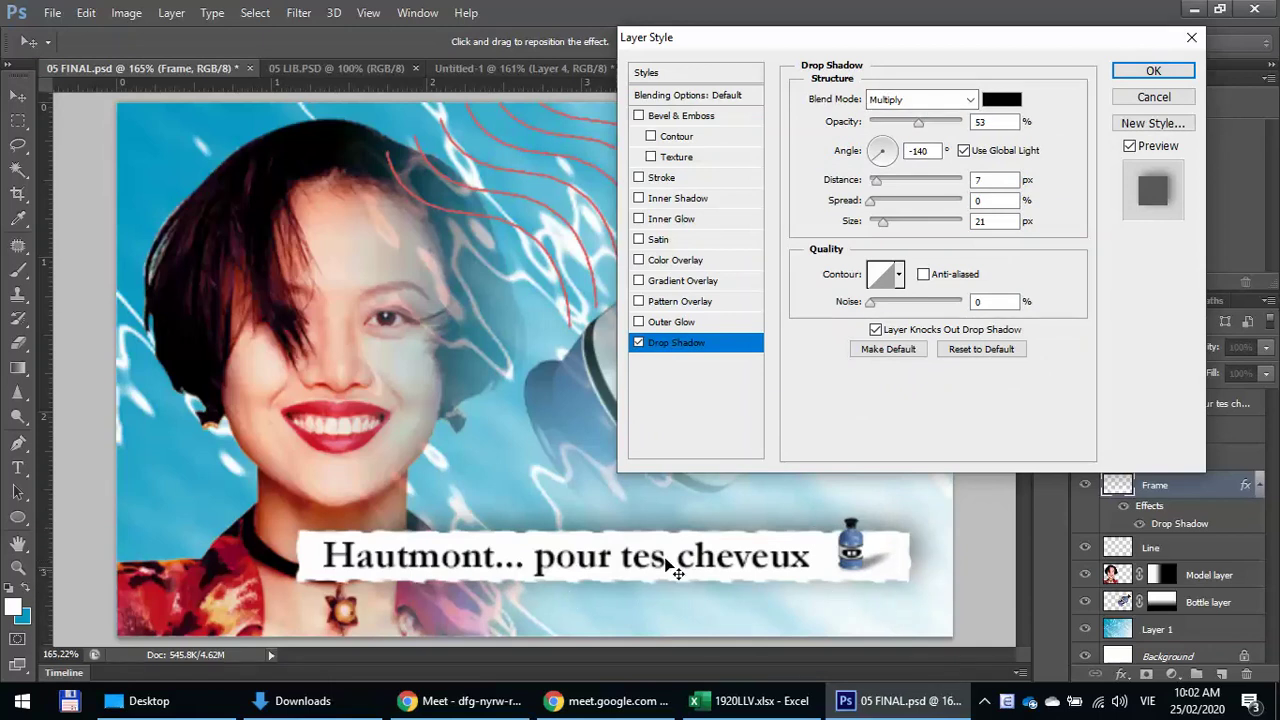
- Try the Normal blend mode for the Frame layer's shadow, restore Multiply, and close the layer style settings
{"action": "left_click", "coordinate": [970, 100]}
{"action": "left_click", "coordinate": [884, 119]}
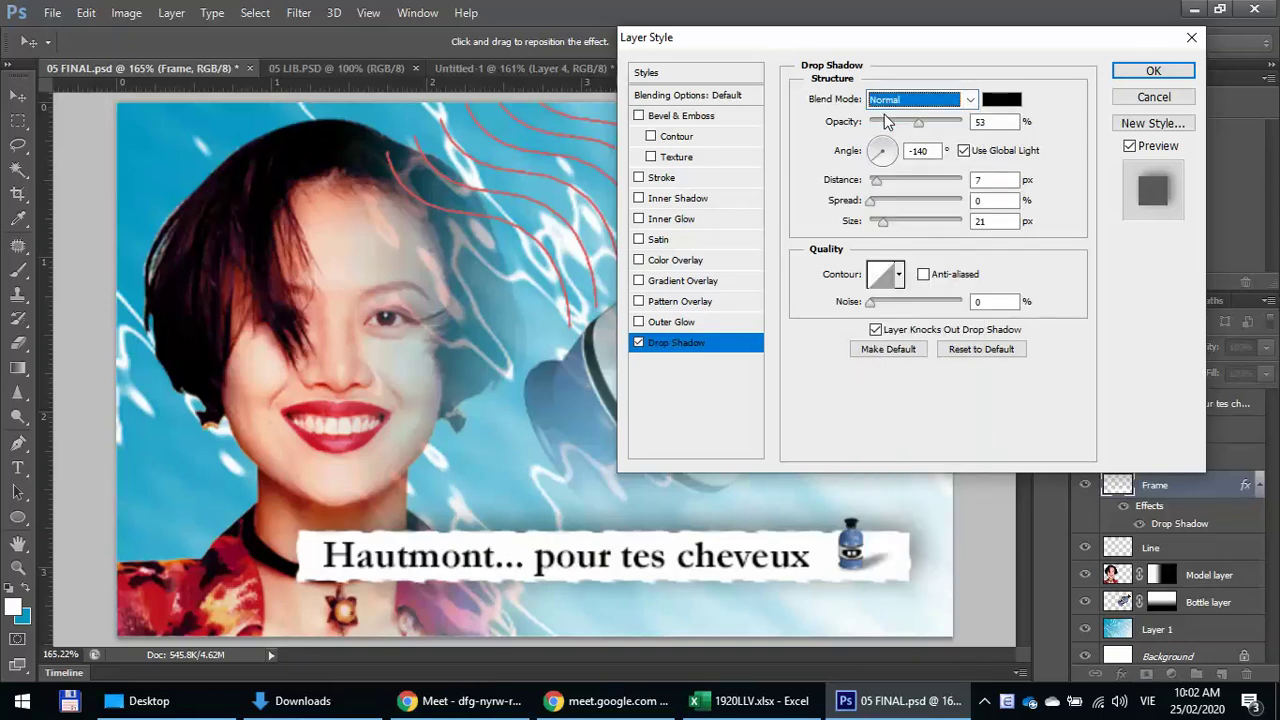
{"action": "left_click", "coordinate": [960, 100]}
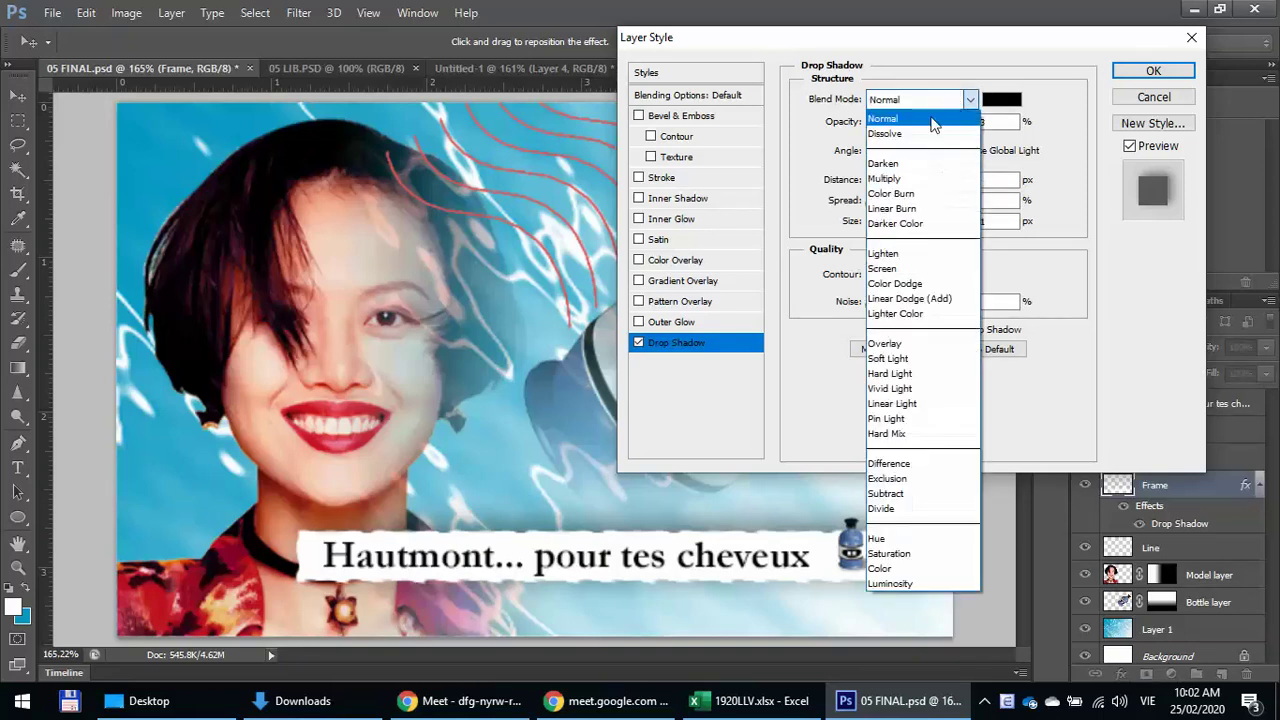
{"action": "left_click", "coordinate": [890, 176]}
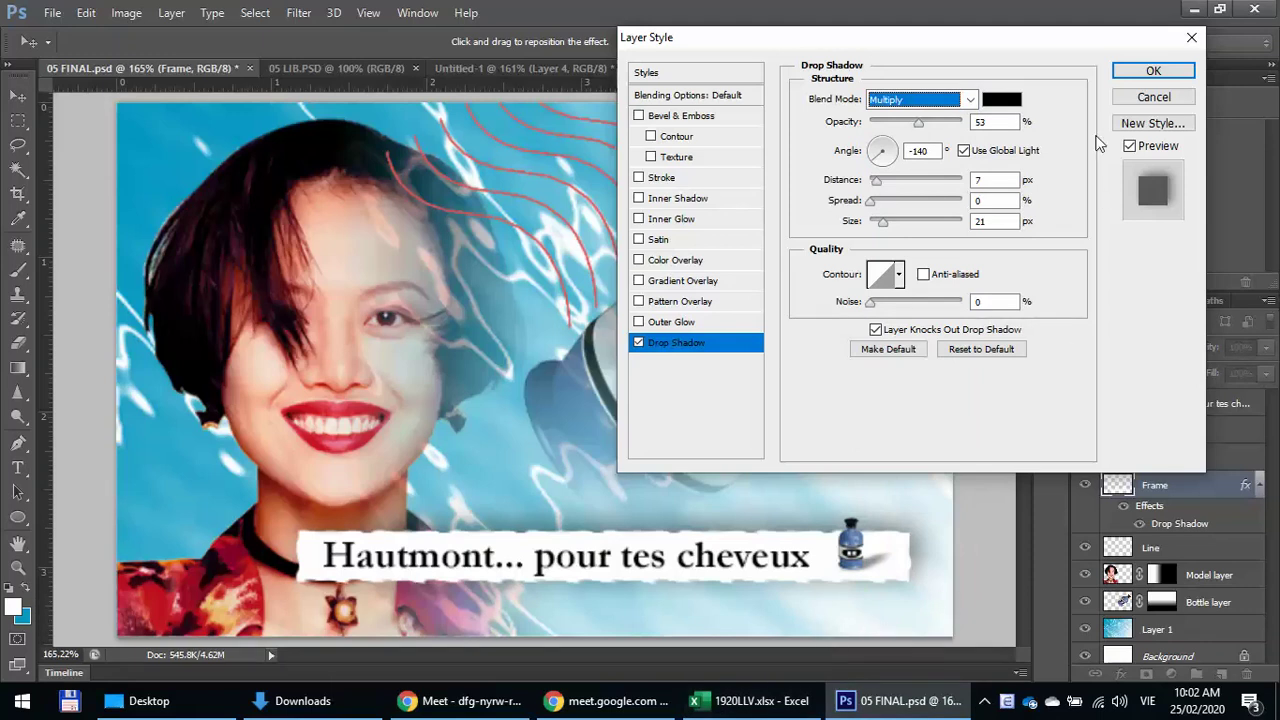
{"action": "left_click", "coordinate": [1137, 77]}
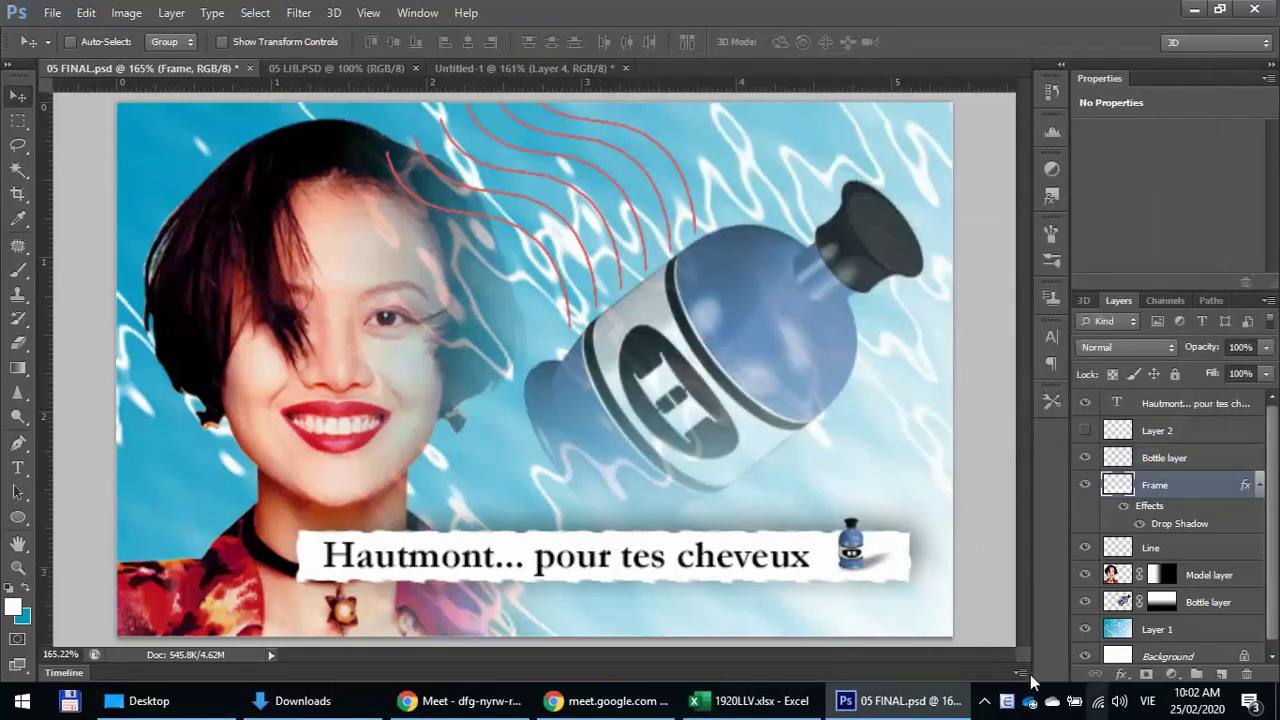
- Add a Multiply drop shadow to Layer 4 in the new document with 51% opacity, 5 px distance and about 18 px size
{"action": "left_click", "coordinate": [485, 68]}
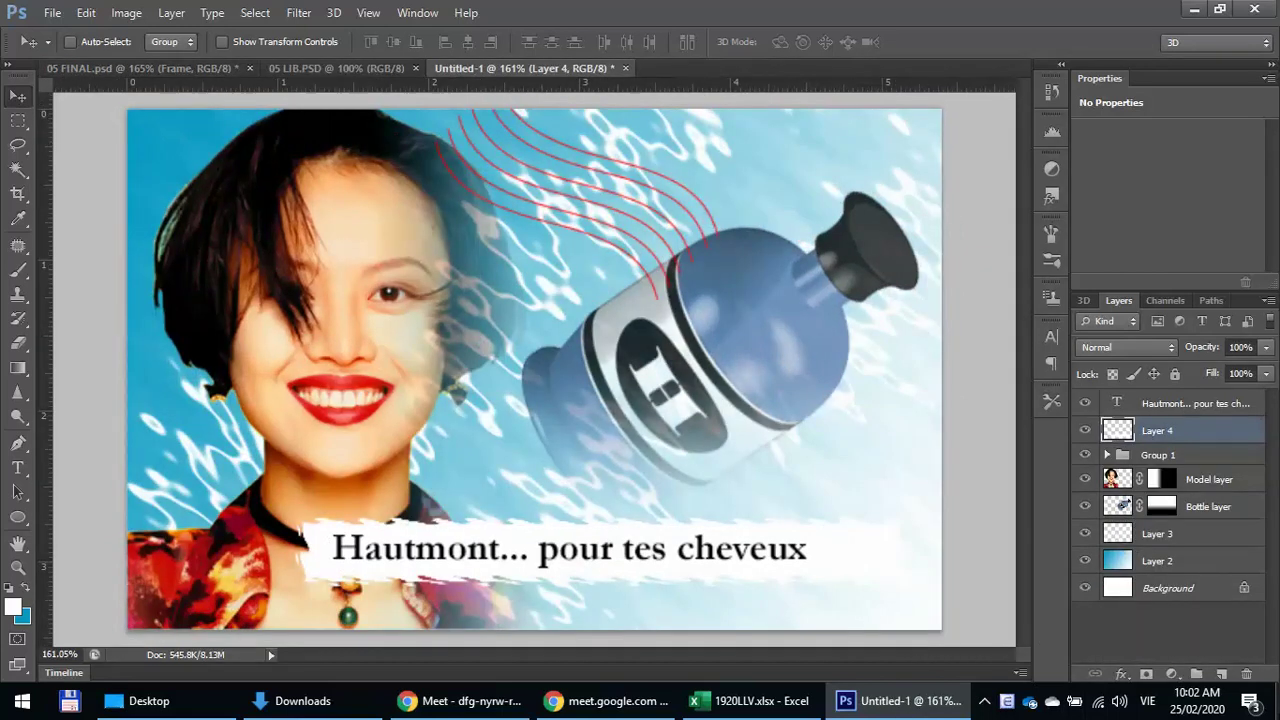
{"action": "right_click", "coordinate": [1209, 438]}
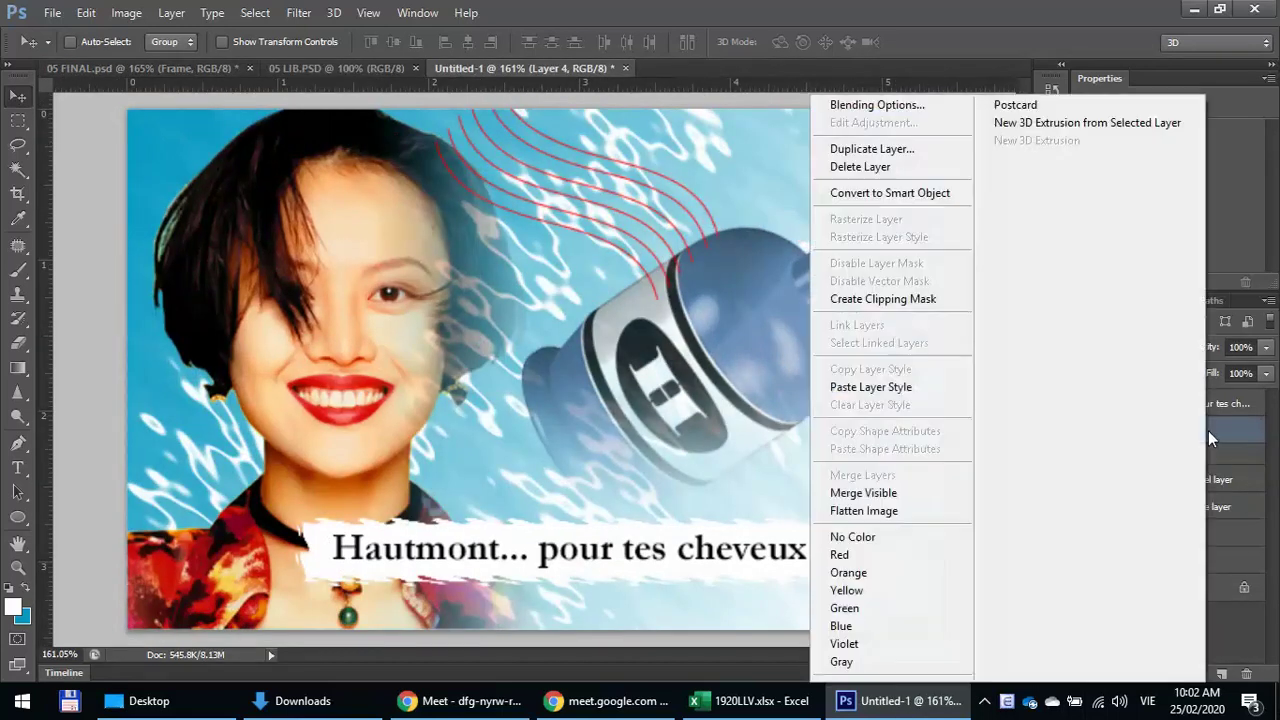
{"action": "left_click", "coordinate": [875, 104]}
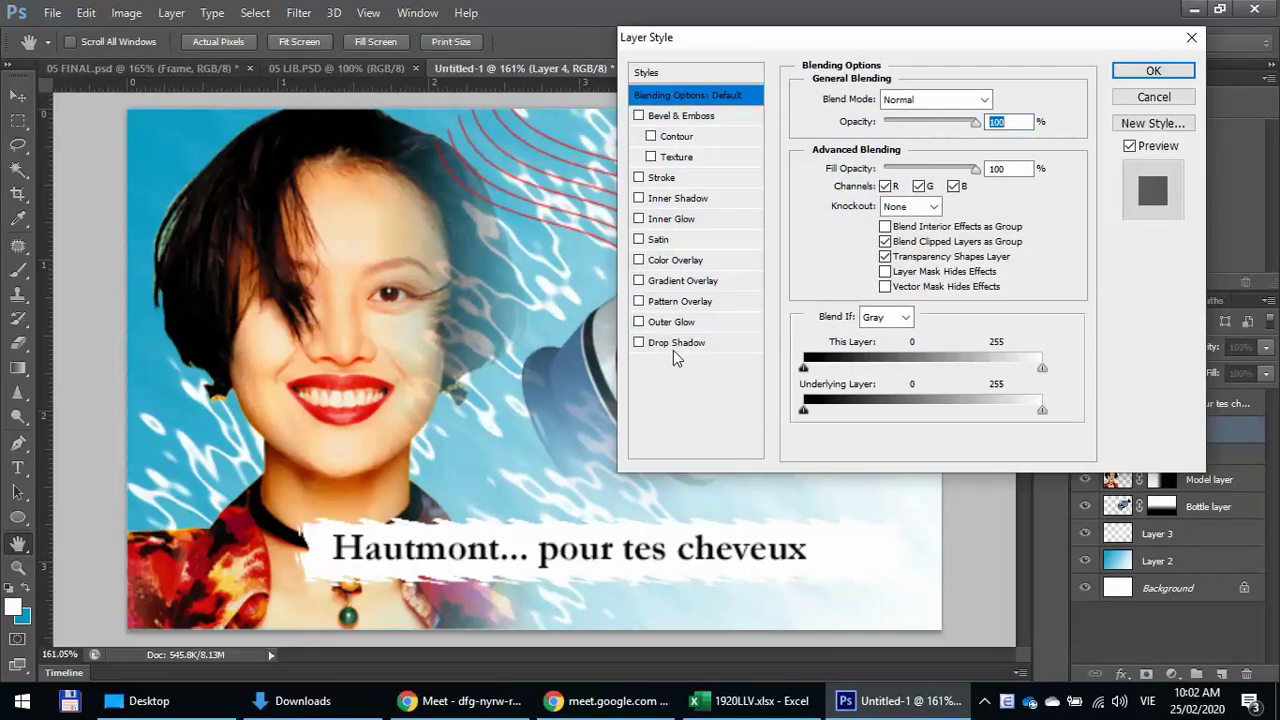
{"action": "left_click", "coordinate": [675, 343]}
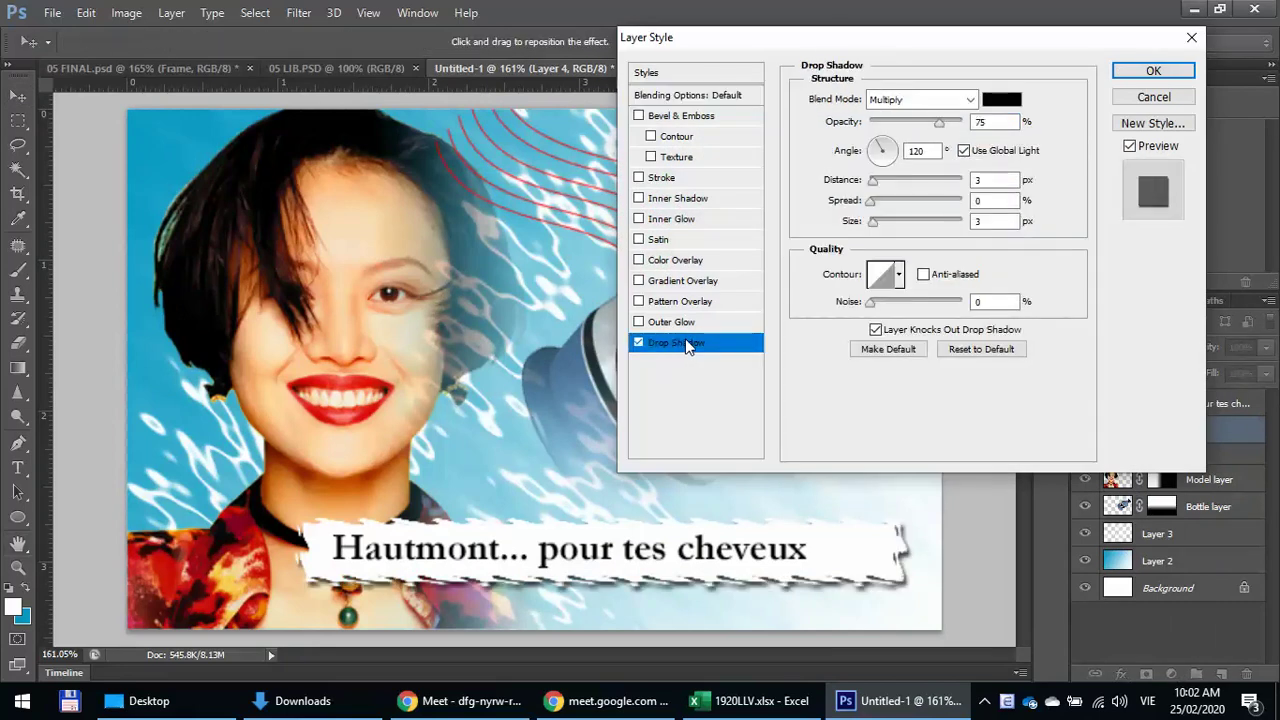
{"action": "left_click_drag", "start_coordinate": [938, 122], "coordinate": [916, 124]}
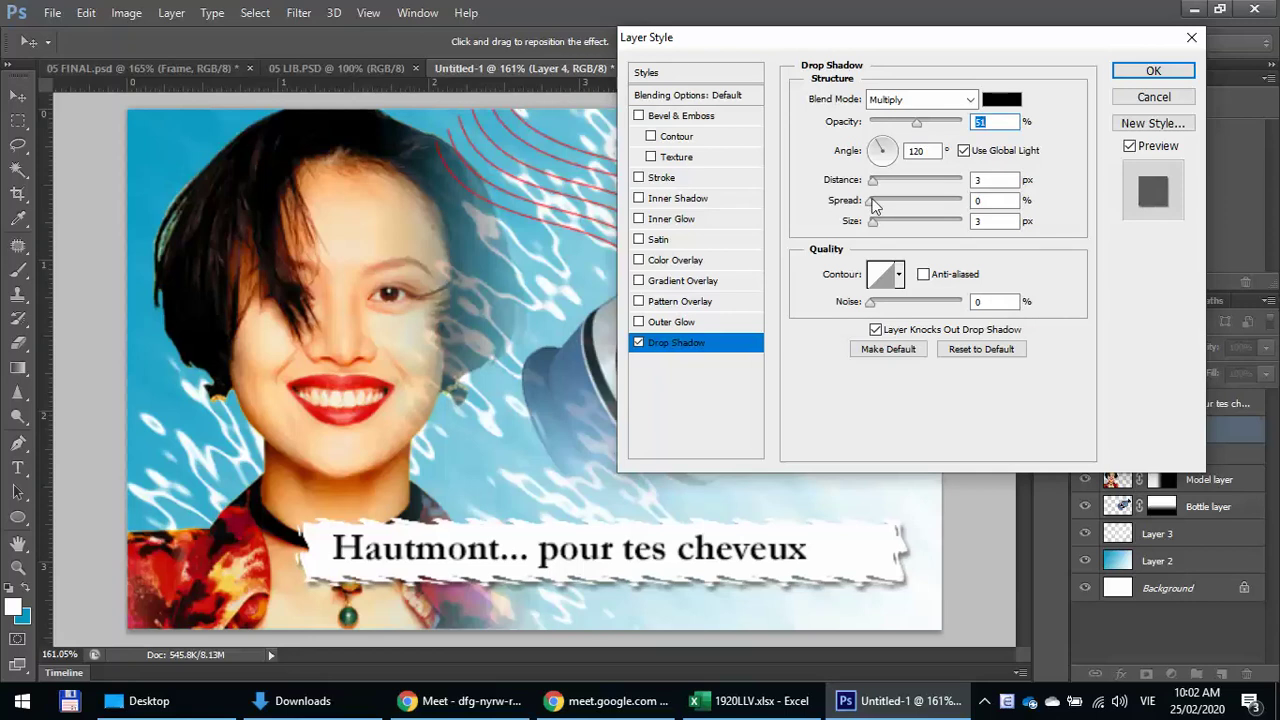
{"action": "left_click_drag", "start_coordinate": [875, 188], "coordinate": [879, 188]}
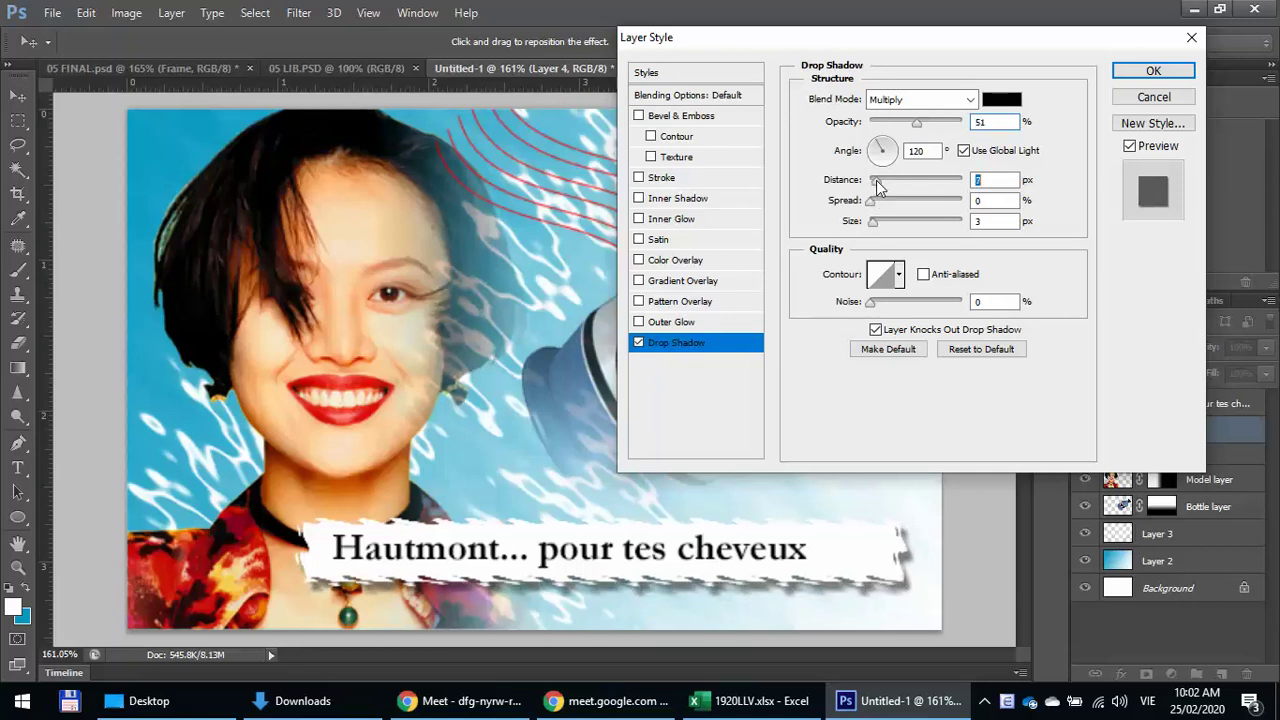
{"action": "left_click_drag", "start_coordinate": [876, 184], "coordinate": [873, 183]}
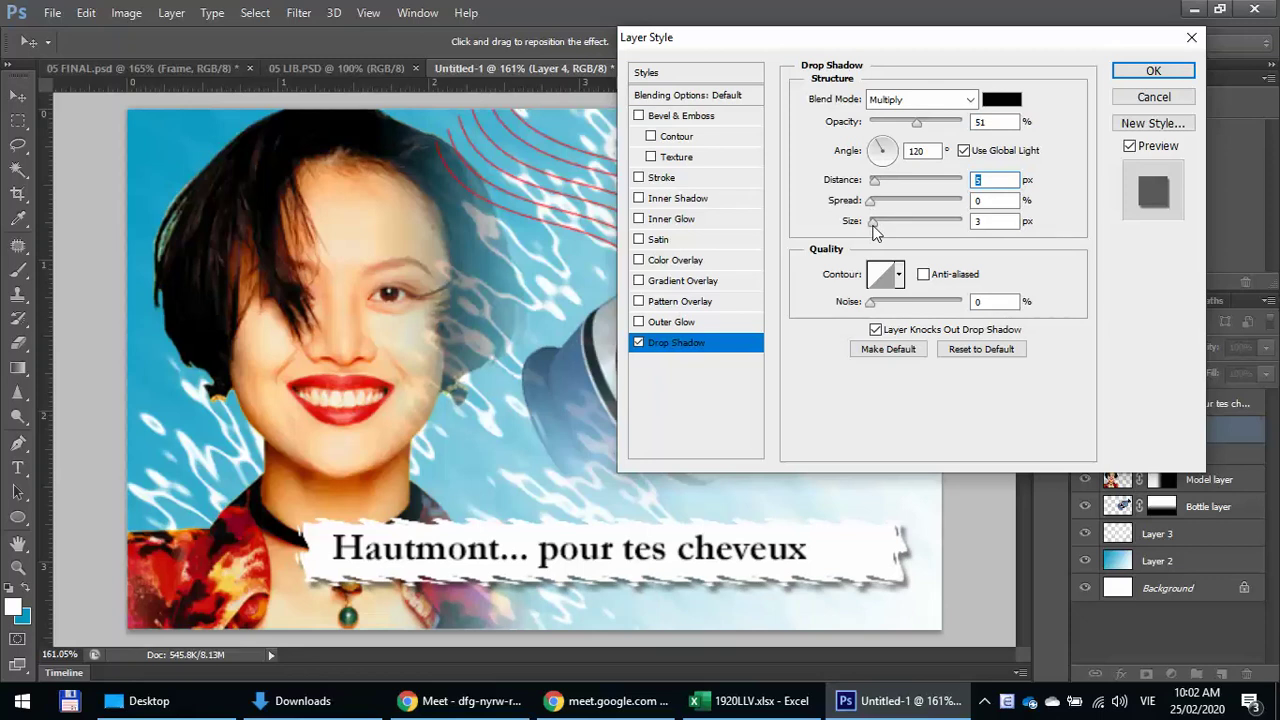
{"action": "left_click_drag", "start_coordinate": [877, 223], "coordinate": [883, 229]}
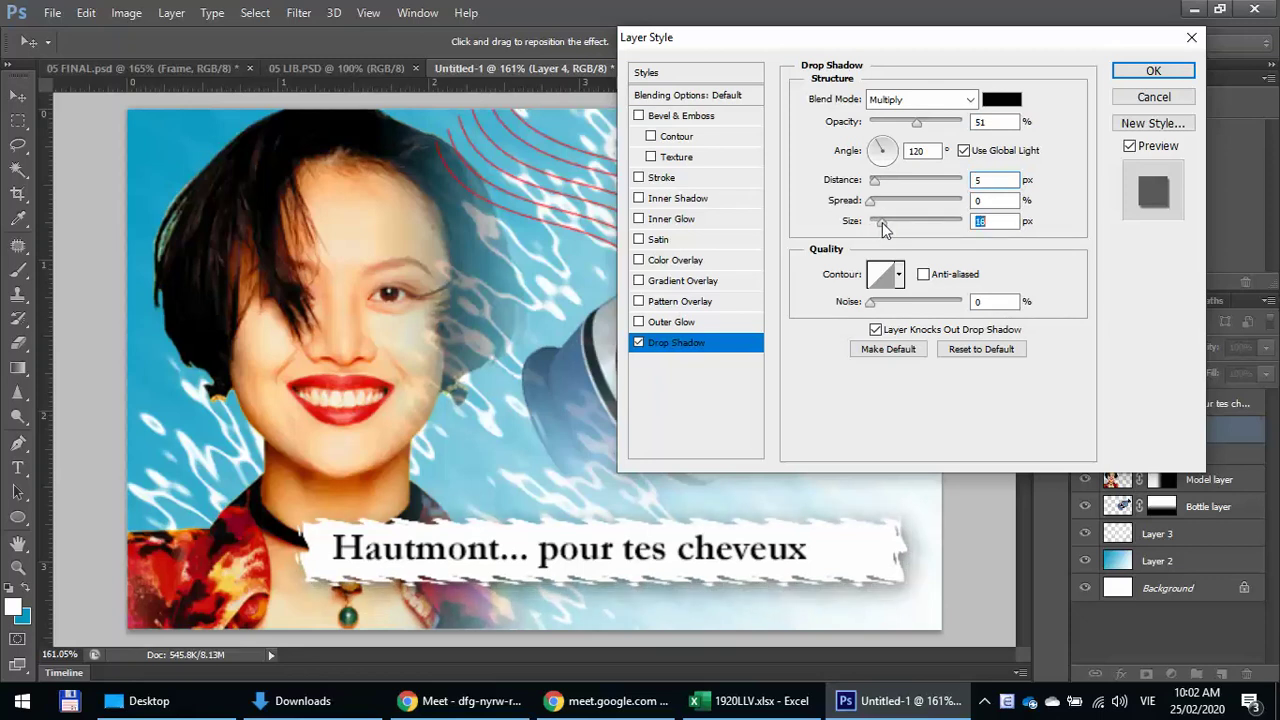
{"action": "left_click", "coordinate": [1120, 74]}
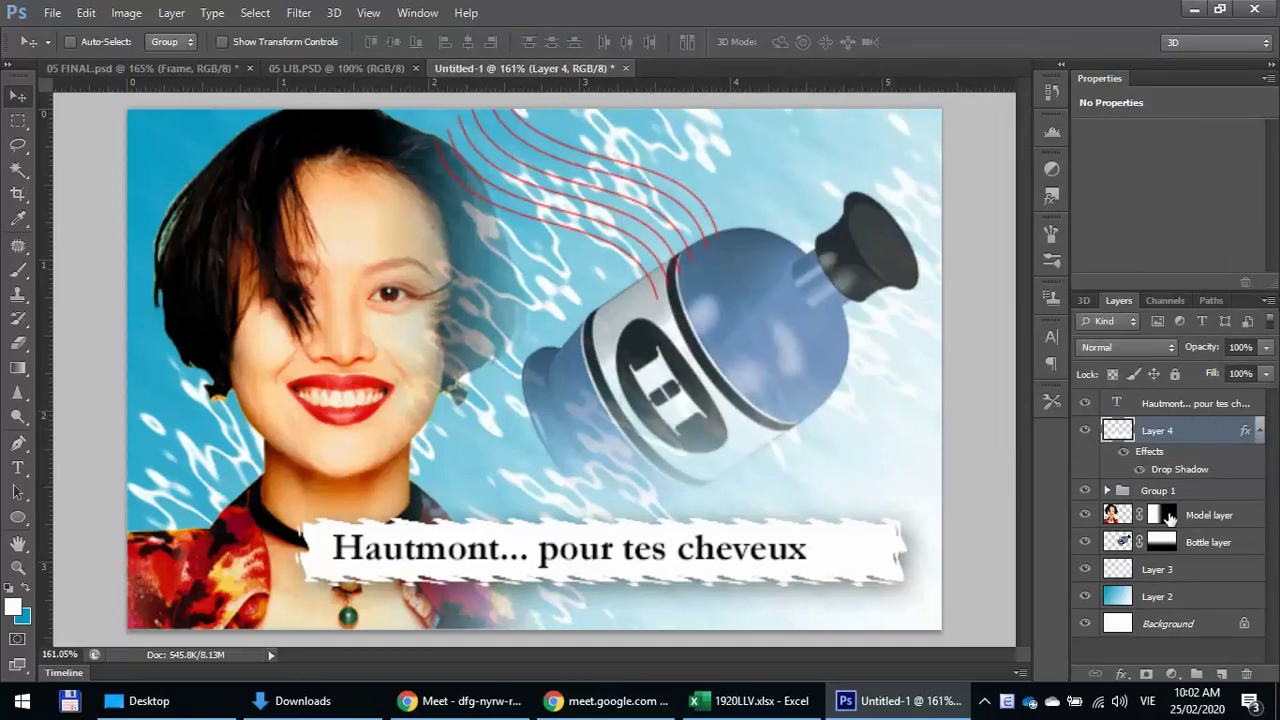
- Examine the small bottle and its slanted shadow on the slogan banner in 05 FINAL.psd
{"action": "left_click", "coordinate": [137, 66]}
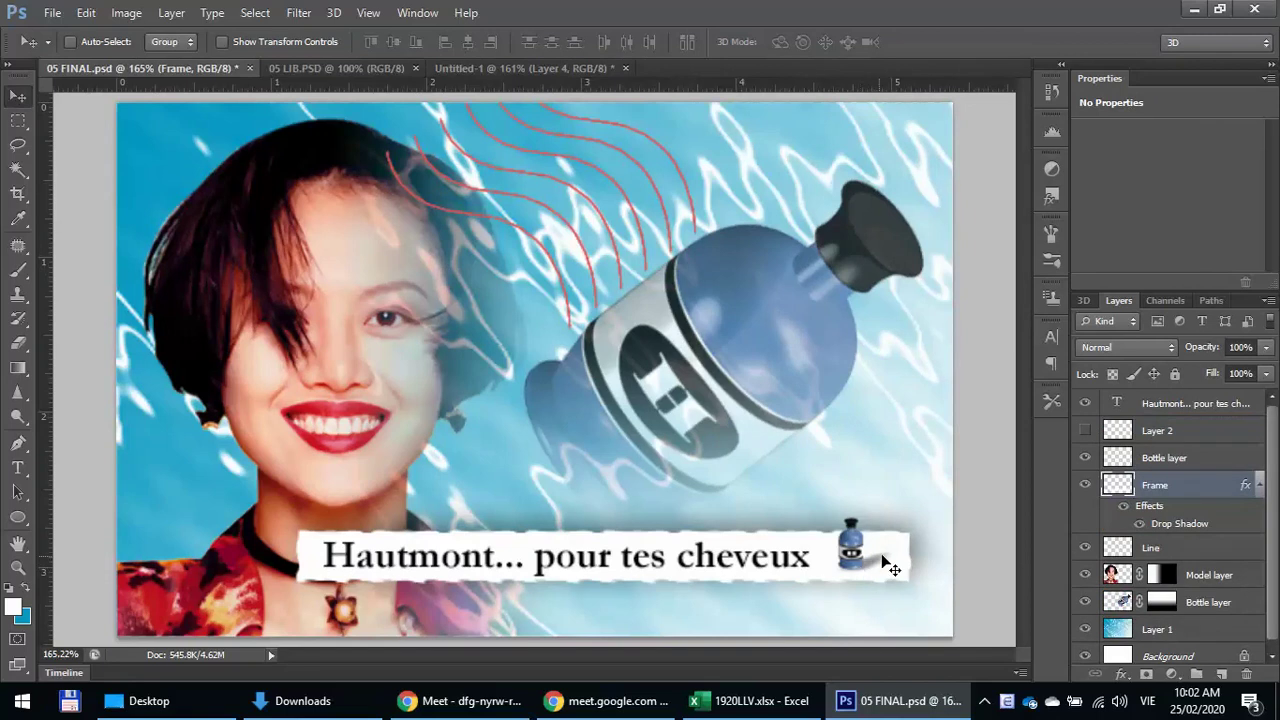
{"action": "scroll", "coordinate": [885, 565], "scroll_direction": "up", "scroll_amount": 6}
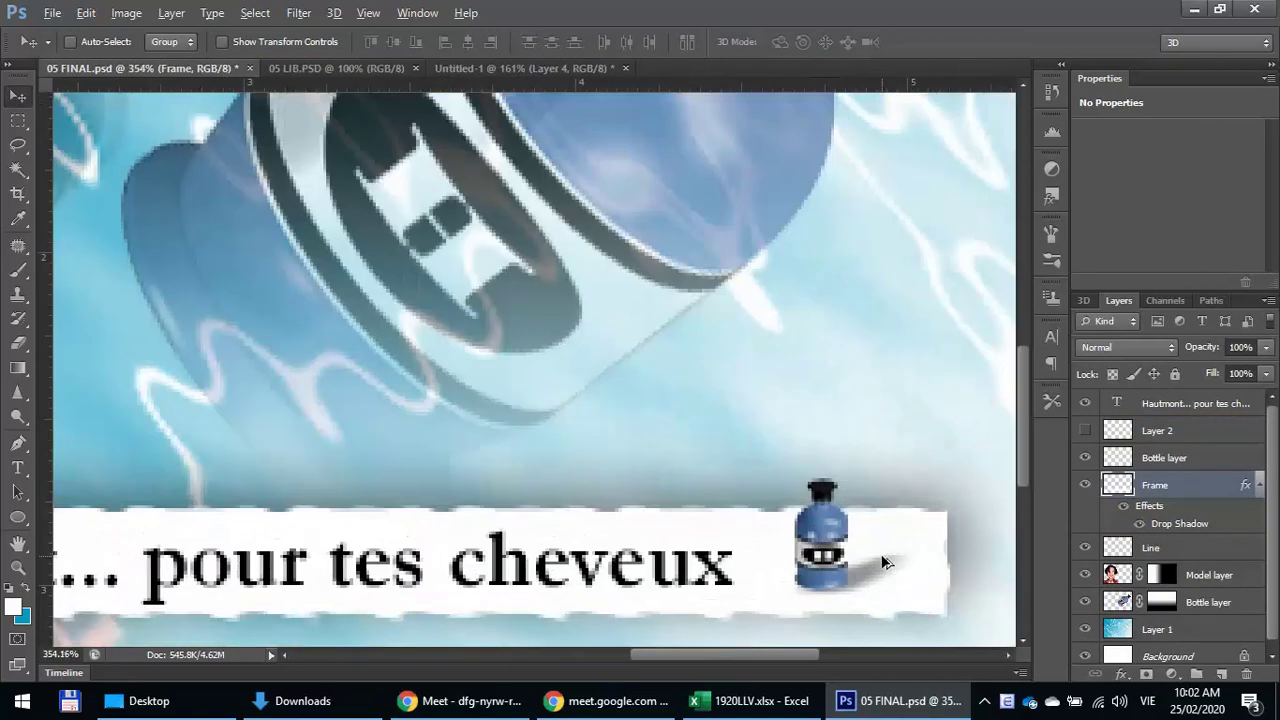
{"action": "scroll", "coordinate": [820, 535], "scroll_direction": "down", "scroll_amount": 2}
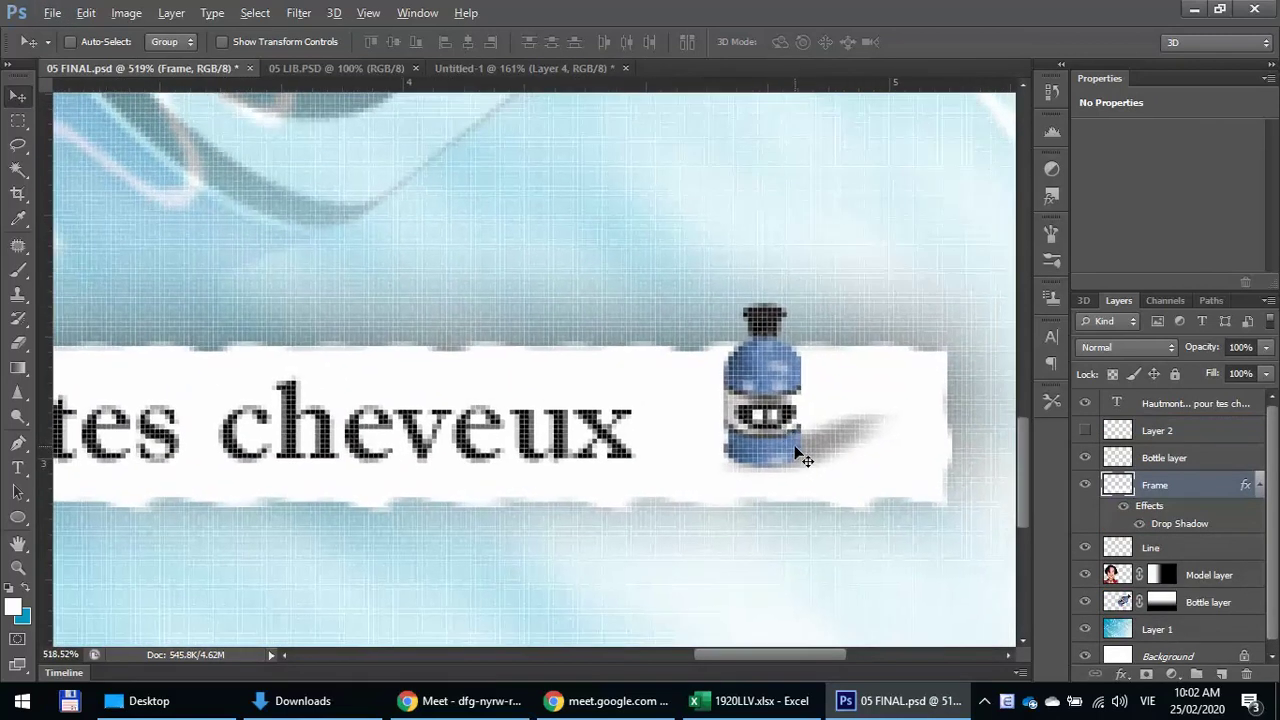
{"action": "scroll", "coordinate": [795, 443], "scroll_direction": "down", "scroll_amount": 1}
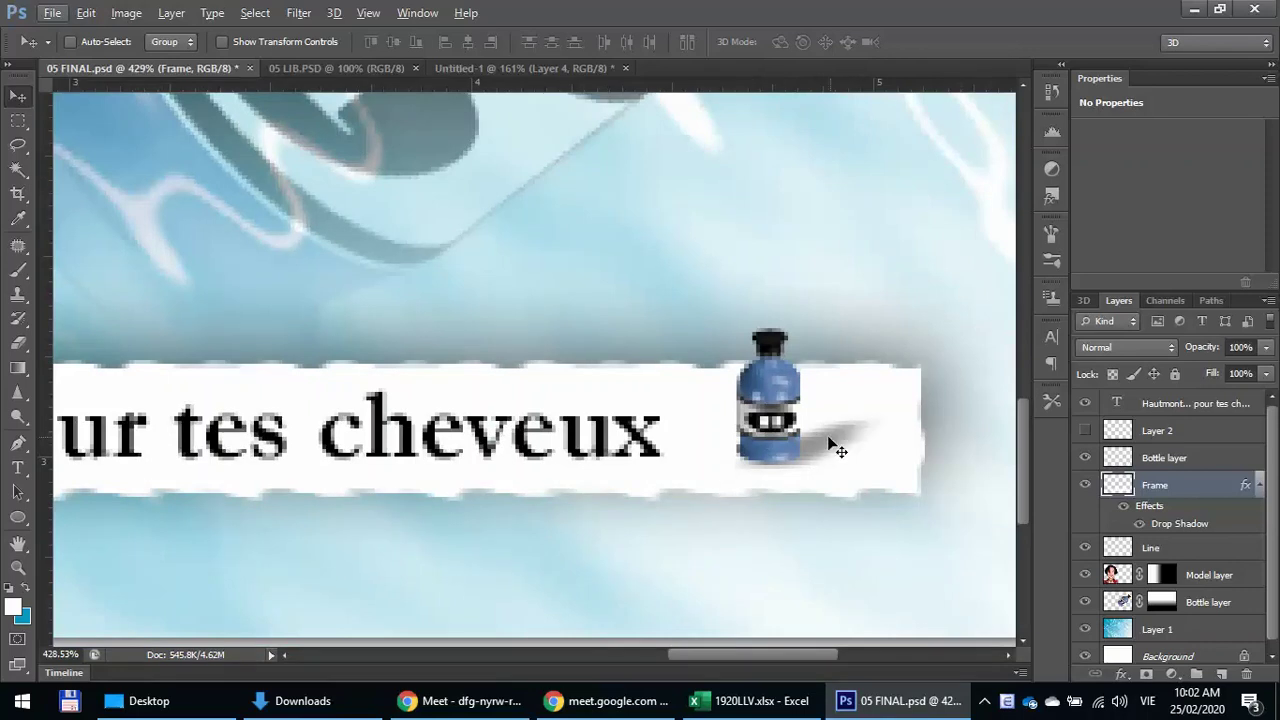
{"action": "scroll", "coordinate": [785, 470], "scroll_direction": "down", "scroll_amount": 8}
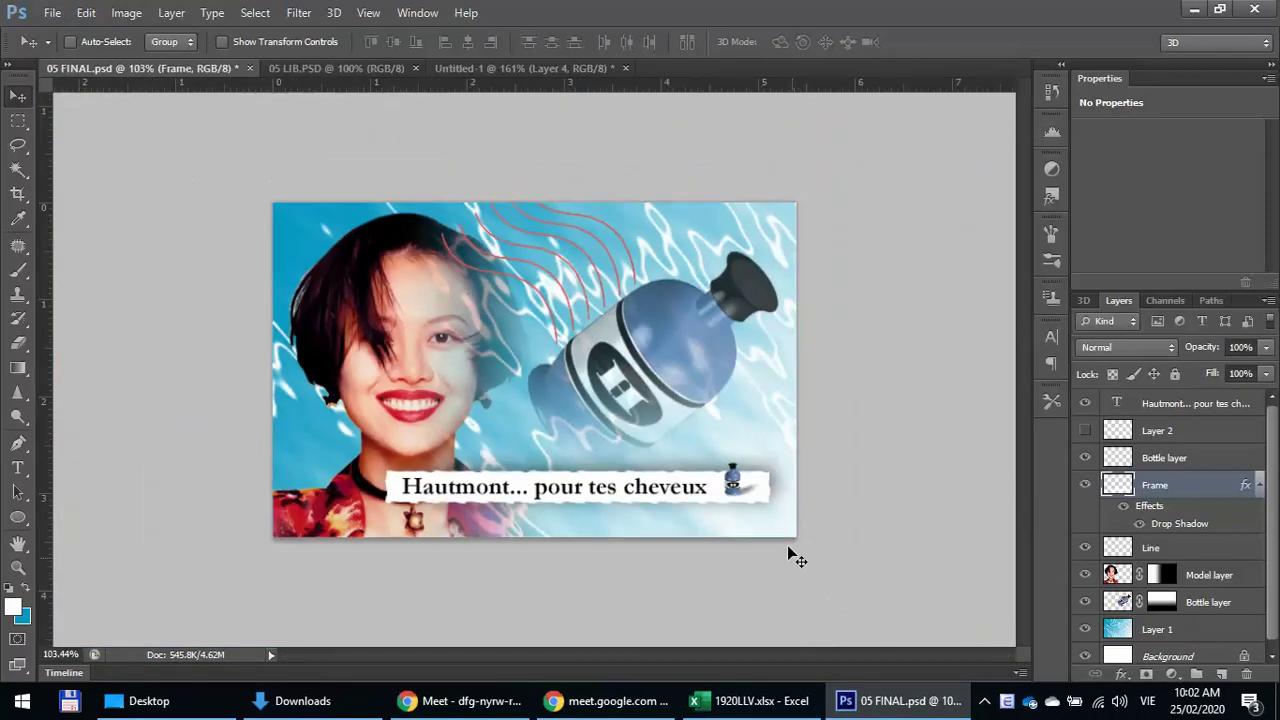
{"action": "scroll", "coordinate": [745, 505], "scroll_direction": "up", "scroll_amount": 2}
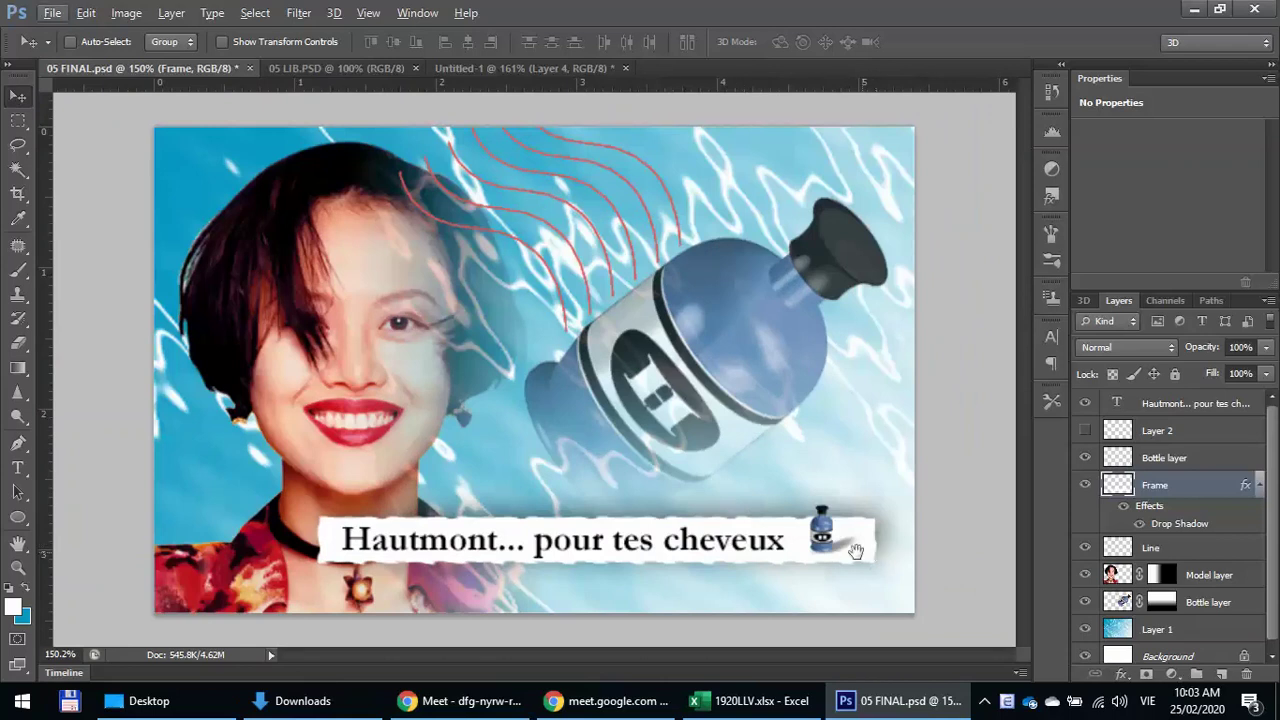
{"action": "scroll", "coordinate": [832, 550], "scroll_direction": "up", "scroll_amount": 2}
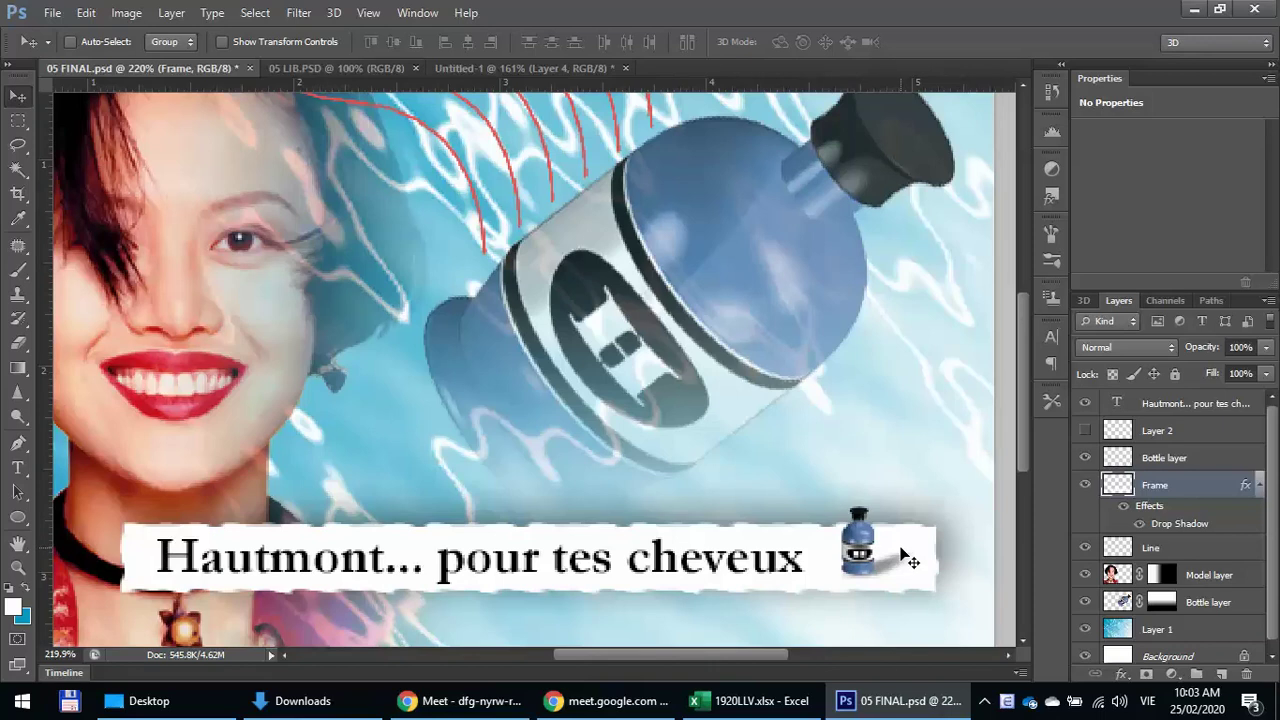
{"action": "key", "text": "ctrl+0"}
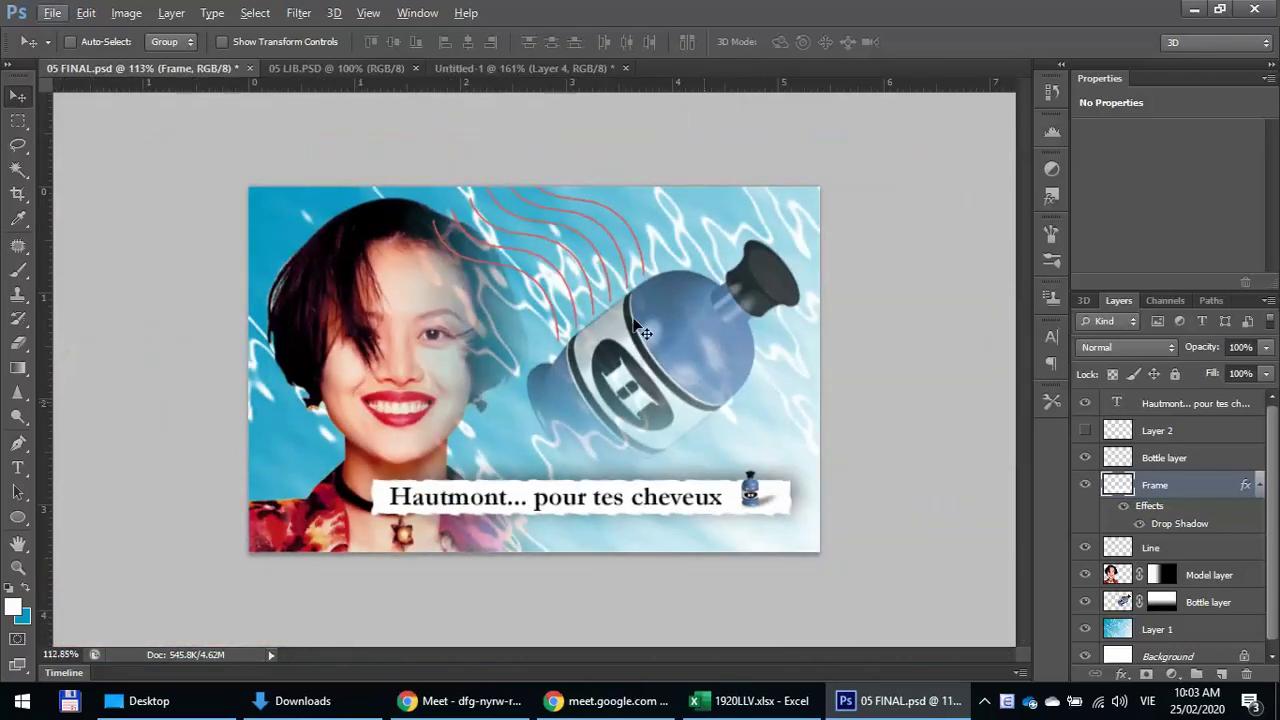
- Copy the Bottle layer from 05 LIB.PSD into the new document, directly above Layer 4
{"action": "left_click", "coordinate": [492, 70]}
{"action": "left_click", "coordinate": [359, 68]}
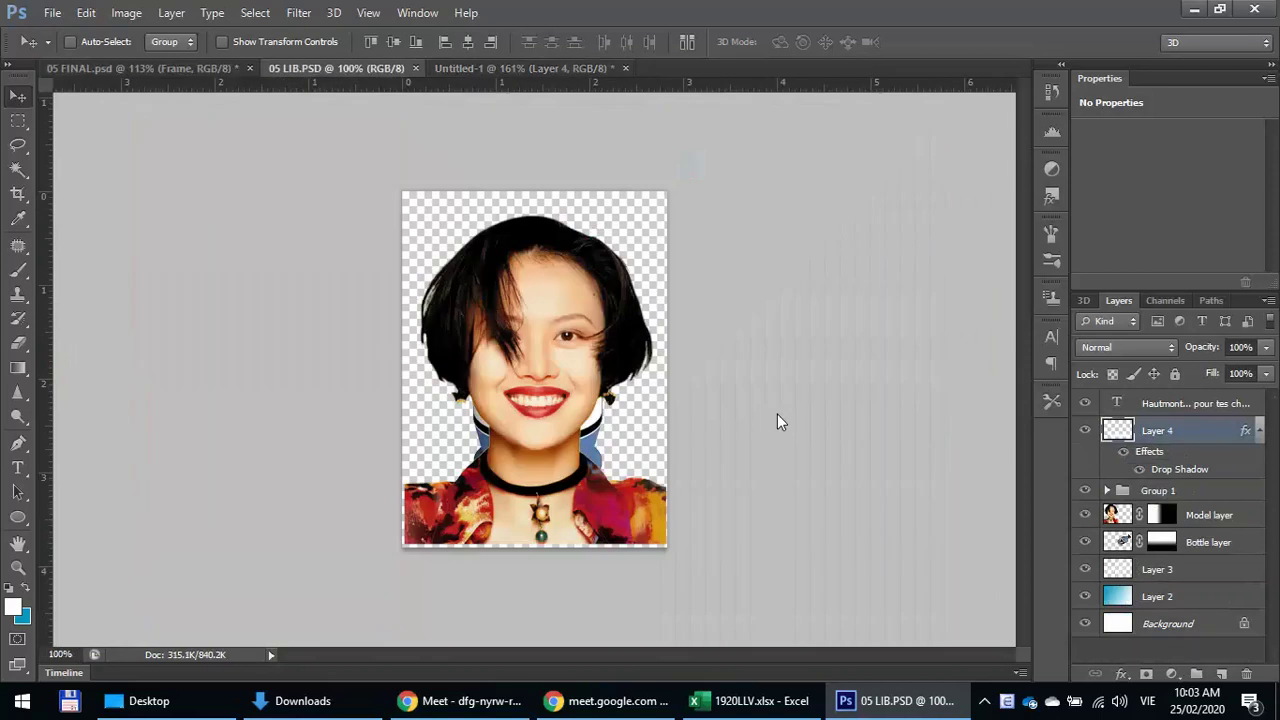
{"action": "left_click", "coordinate": [1164, 410]}
{"action": "left_click", "coordinate": [1153, 445]}
{"action": "left_click_drag", "start_coordinate": [1108, 445], "coordinate": [1135, 481]}
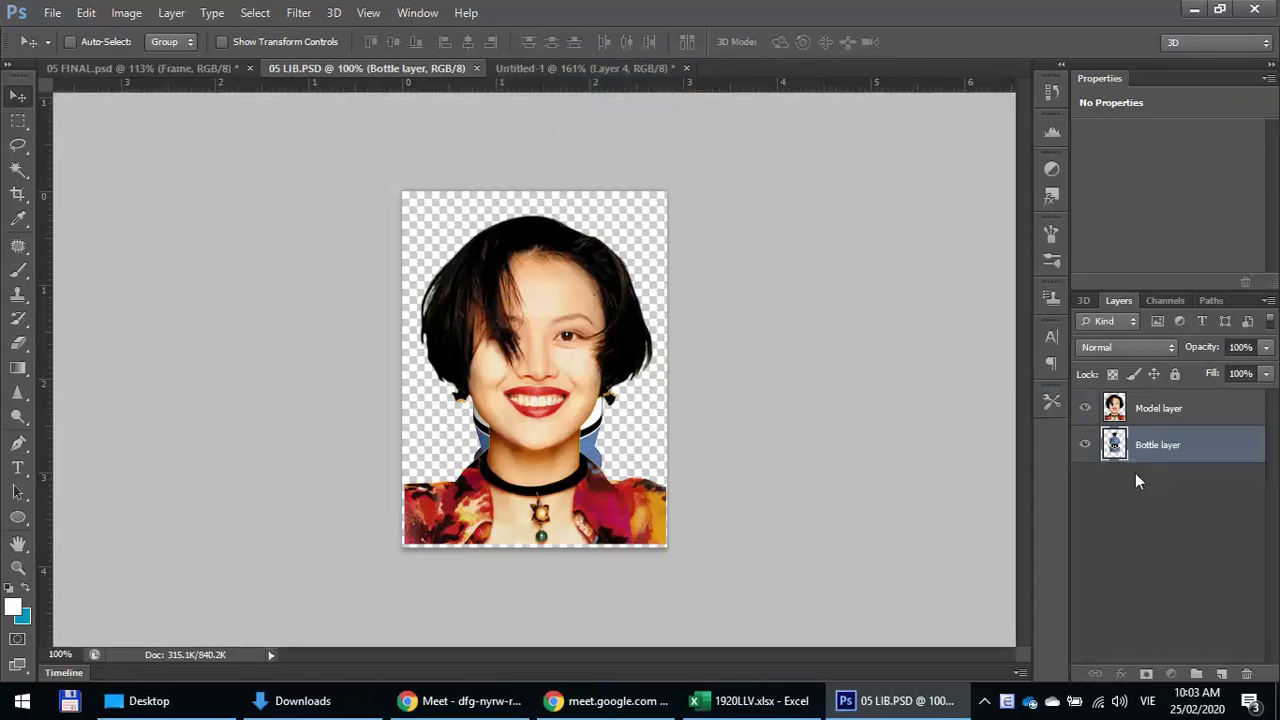
{"action": "left_click", "coordinate": [640, 67]}
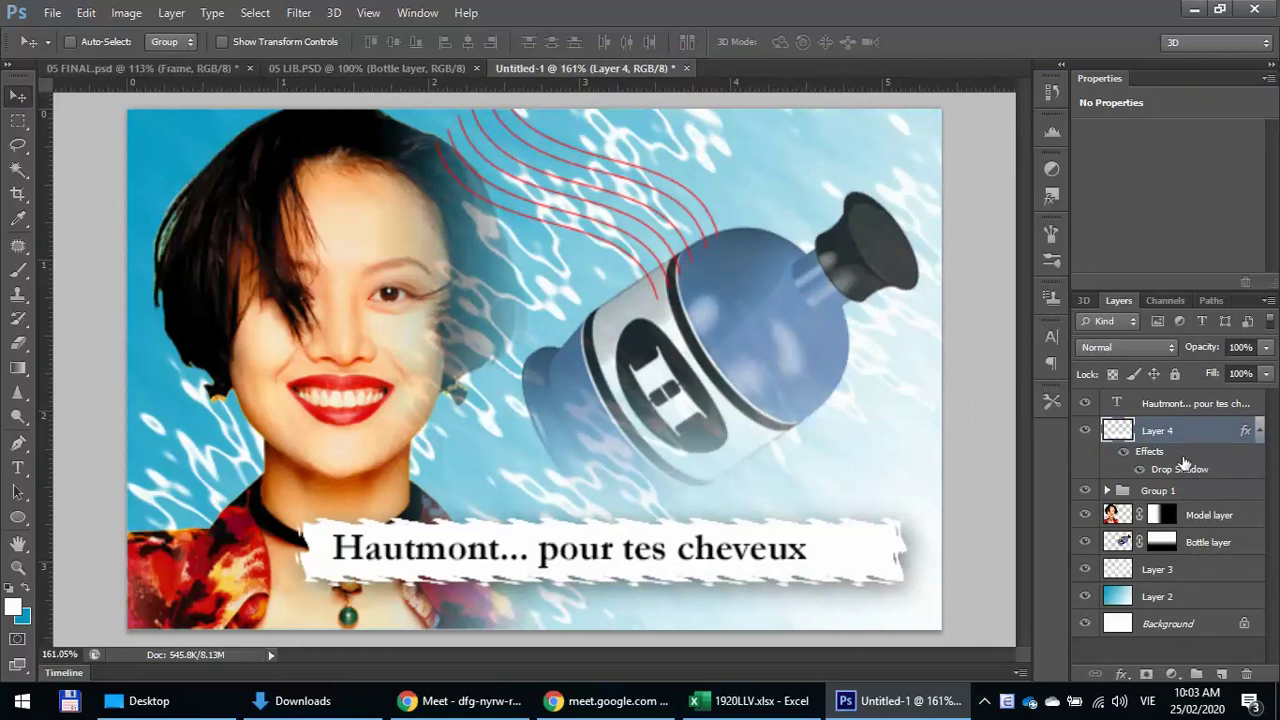
{"action": "left_click", "coordinate": [1182, 406]}
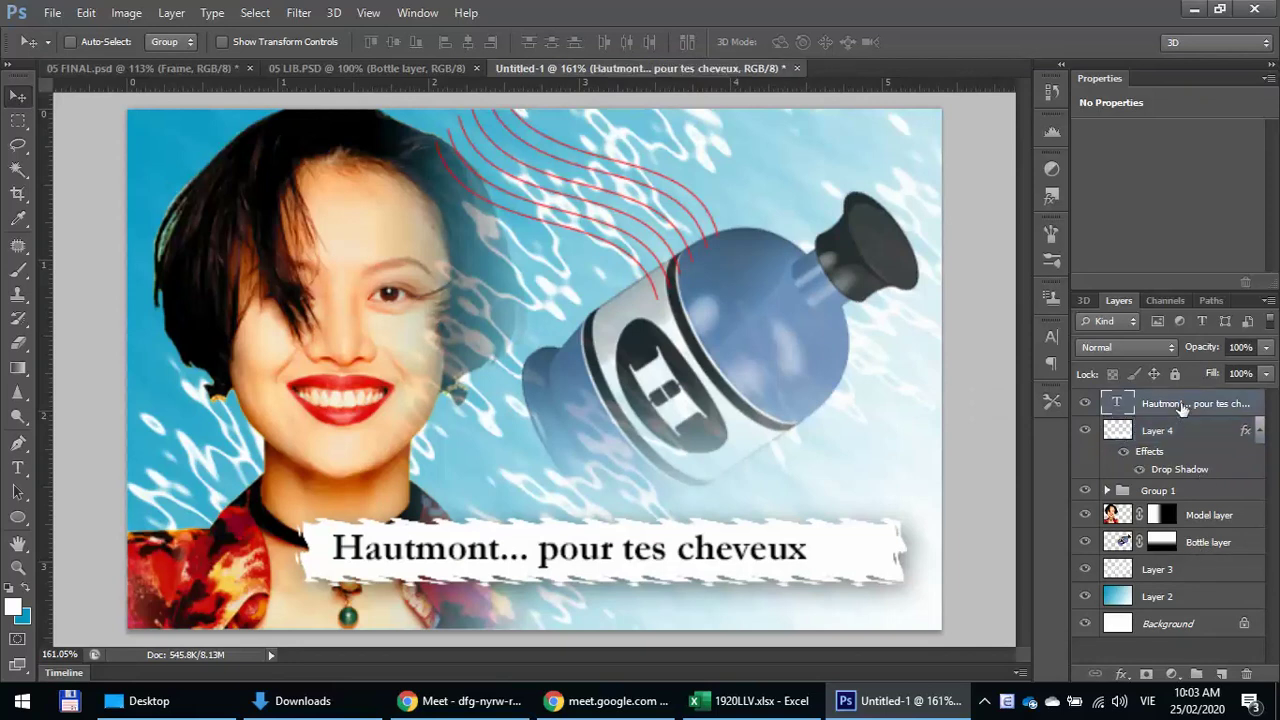
{"action": "left_click", "coordinate": [1166, 431]}
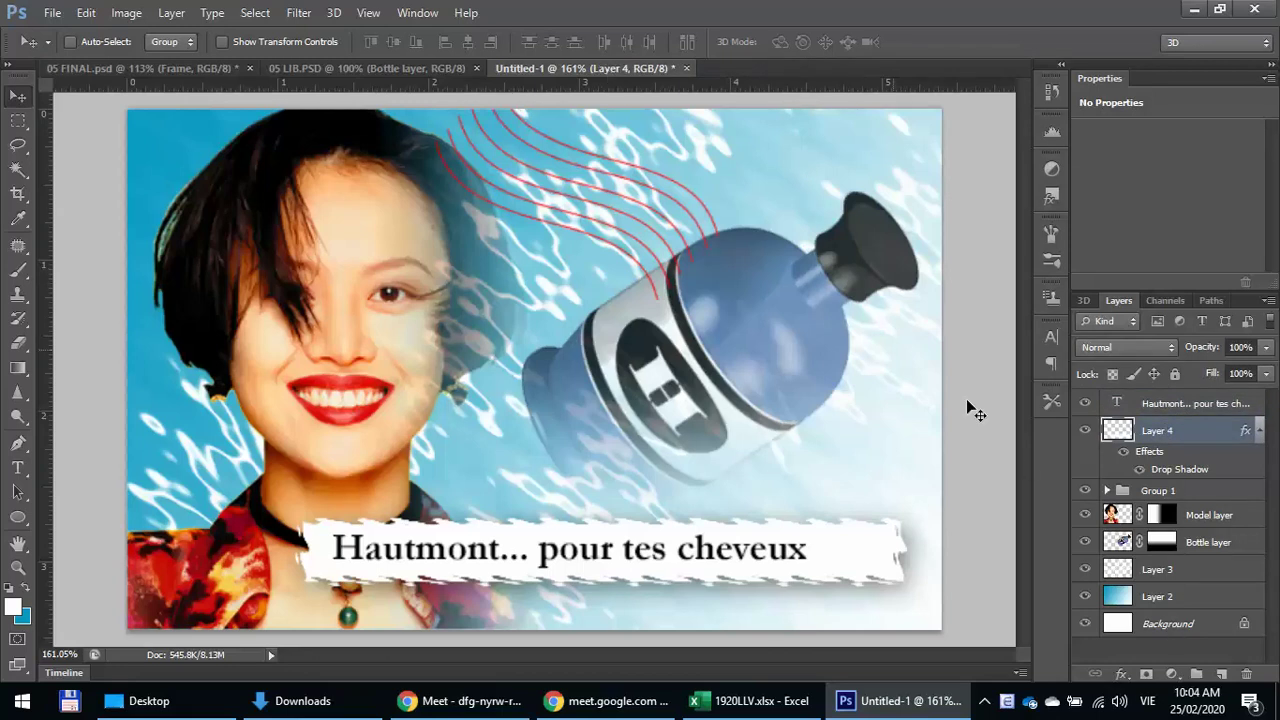
{"action": "left_click", "coordinate": [405, 68]}
{"action": "right_click", "coordinate": [1172, 446]}
{"action": "left_click", "coordinate": [1238, 455]}
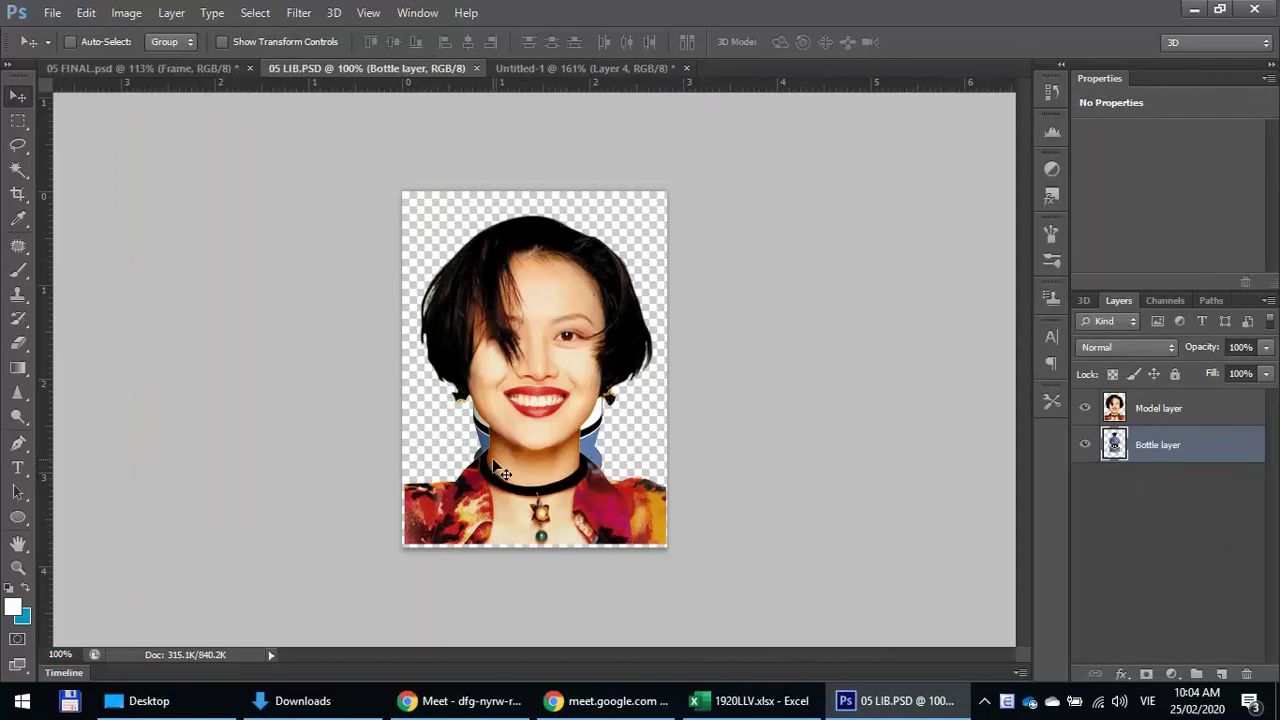
{"action": "left_click_drag", "start_coordinate": [472, 418], "coordinate": [690, 469]}
- Scale the copied bottle to about 13% and place it on the white banner just after the slogan
{"action": "key", "text": "ctrl+t"}
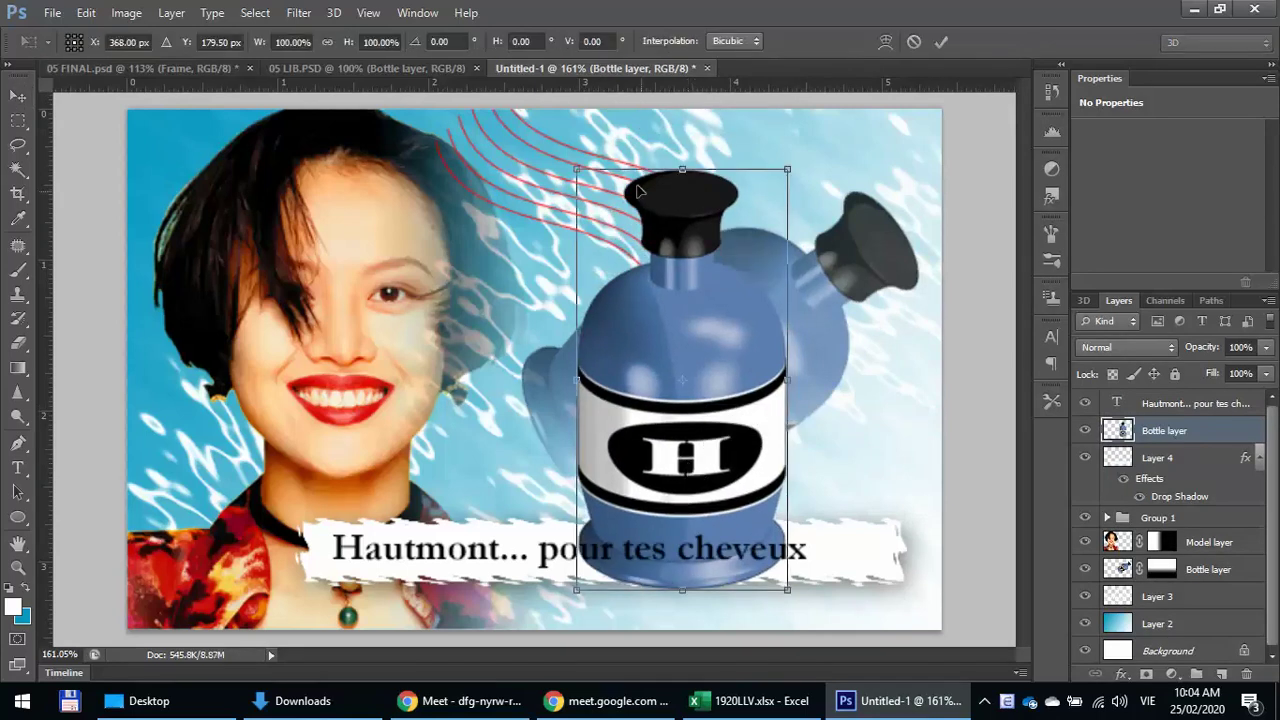
{"action": "left_click_drag", "start_coordinate": [577, 165], "coordinate": [668, 350]}
{"action": "left_click_drag", "start_coordinate": [684, 408], "coordinate": [836, 557]}
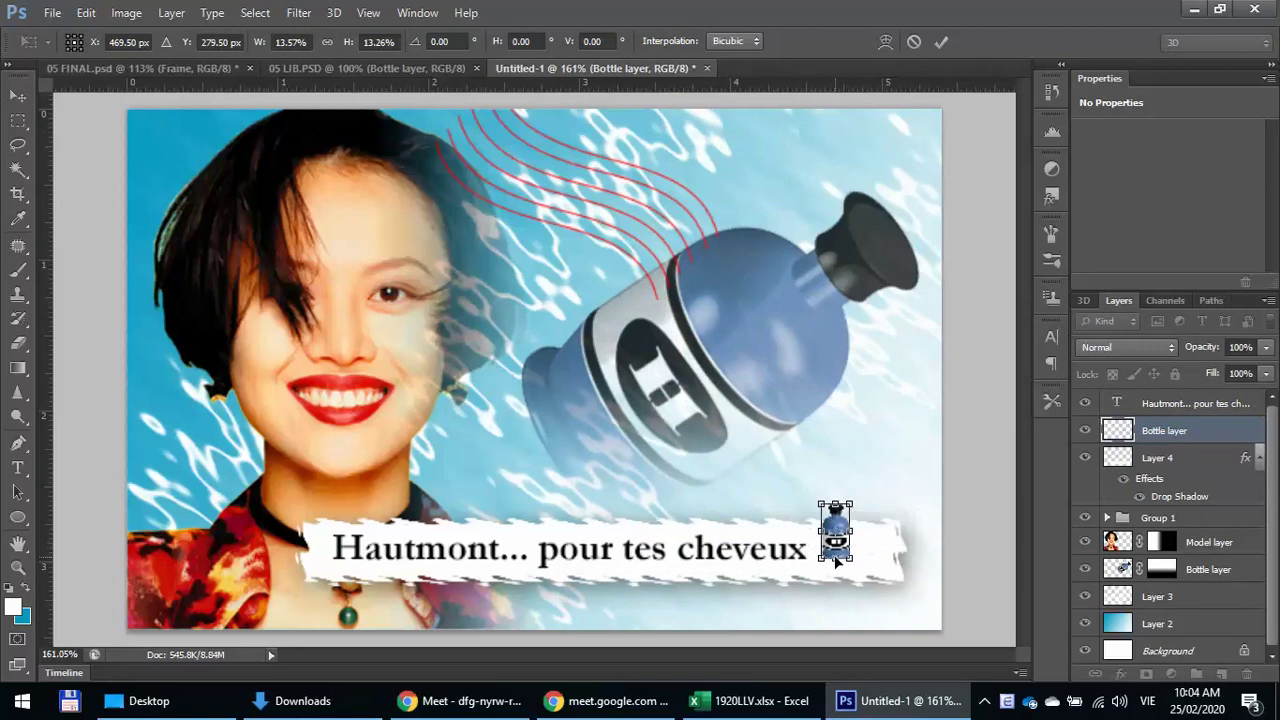
{"action": "key", "text": "Return"}
{"action": "scroll", "coordinate": [840, 565], "scroll_direction": "up", "scroll_amount": 4}
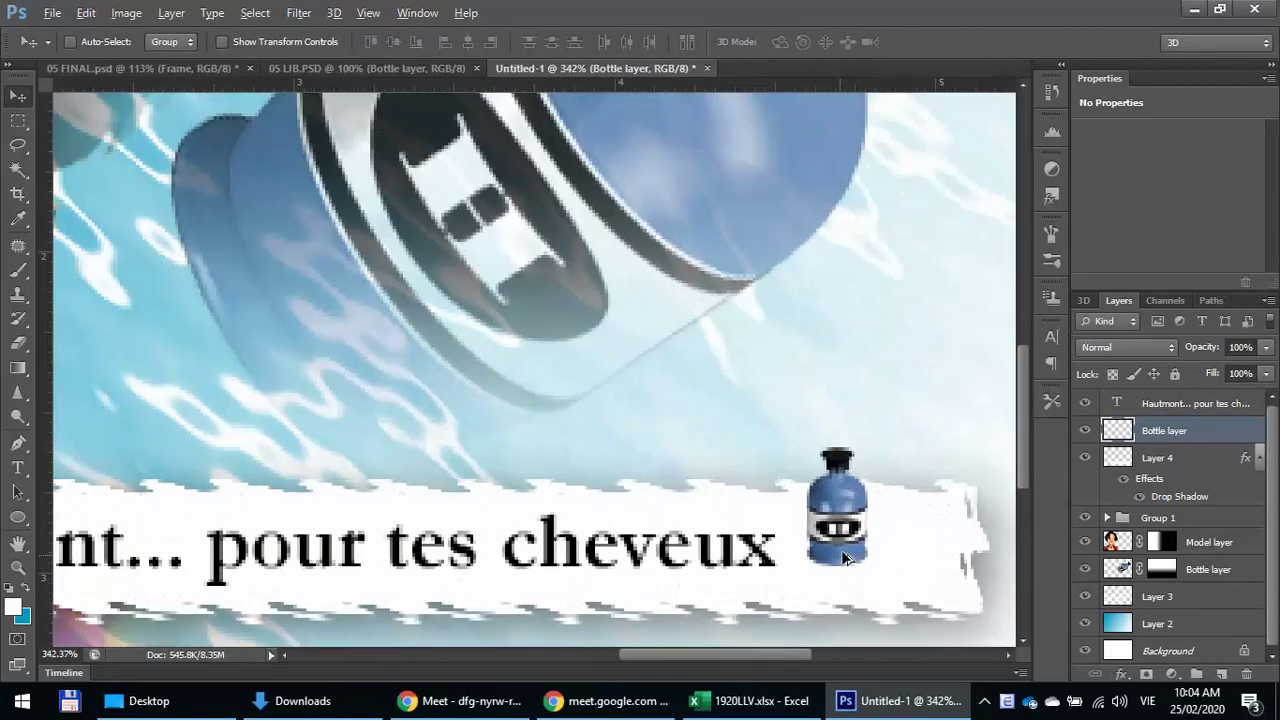
{"action": "scroll", "coordinate": [700, 470], "scroll_direction": "right", "scroll_amount": 5}
{"action": "scroll", "coordinate": [600, 400], "scroll_direction": "down", "scroll_amount": 3}
{"action": "left_click_drag", "start_coordinate": [548, 347], "coordinate": [562, 347]}
{"action": "right_click", "coordinate": [1228, 436]}
{"action": "key", "text": "Escape"}
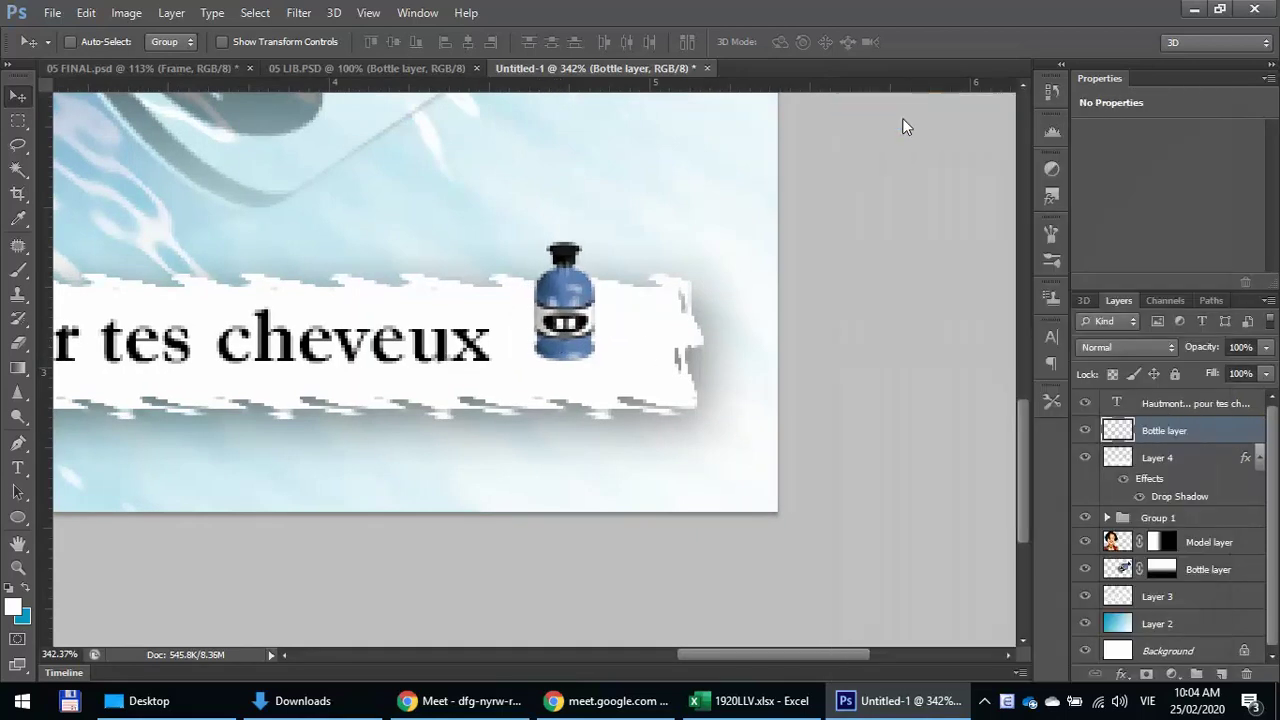
{"action": "key", "text": "space"}
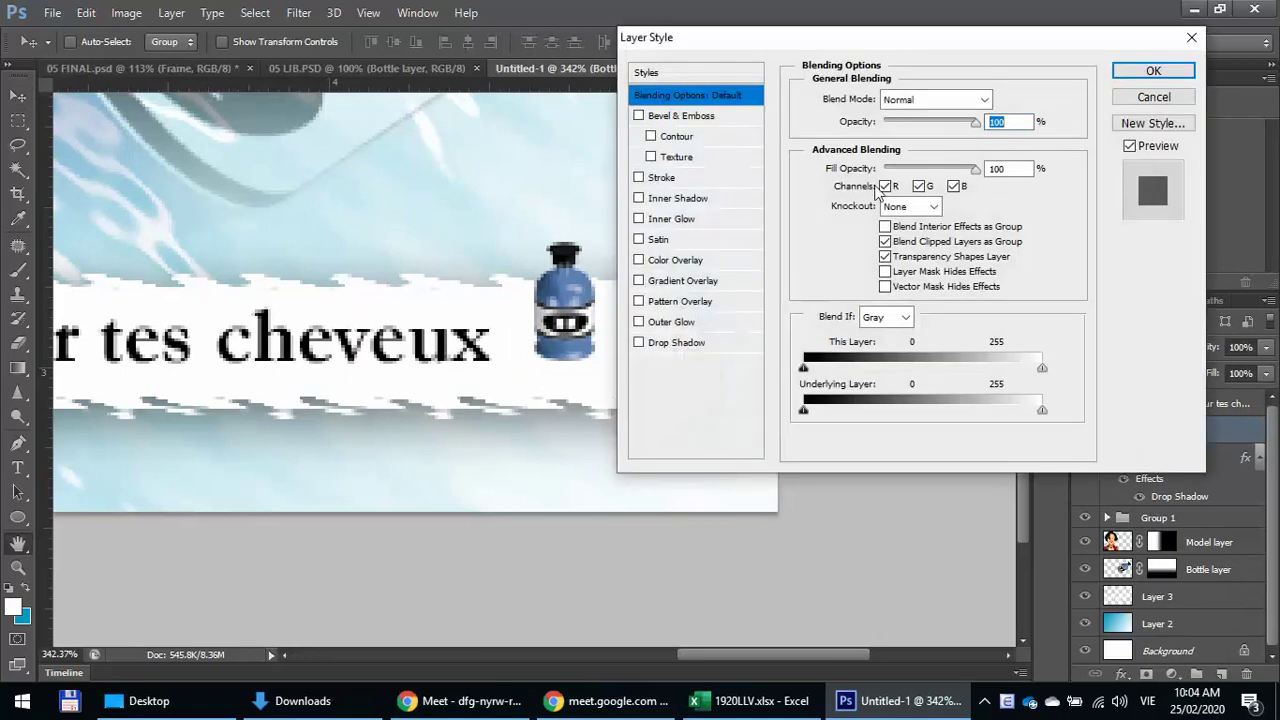
{"action": "left_click", "coordinate": [684, 342]}
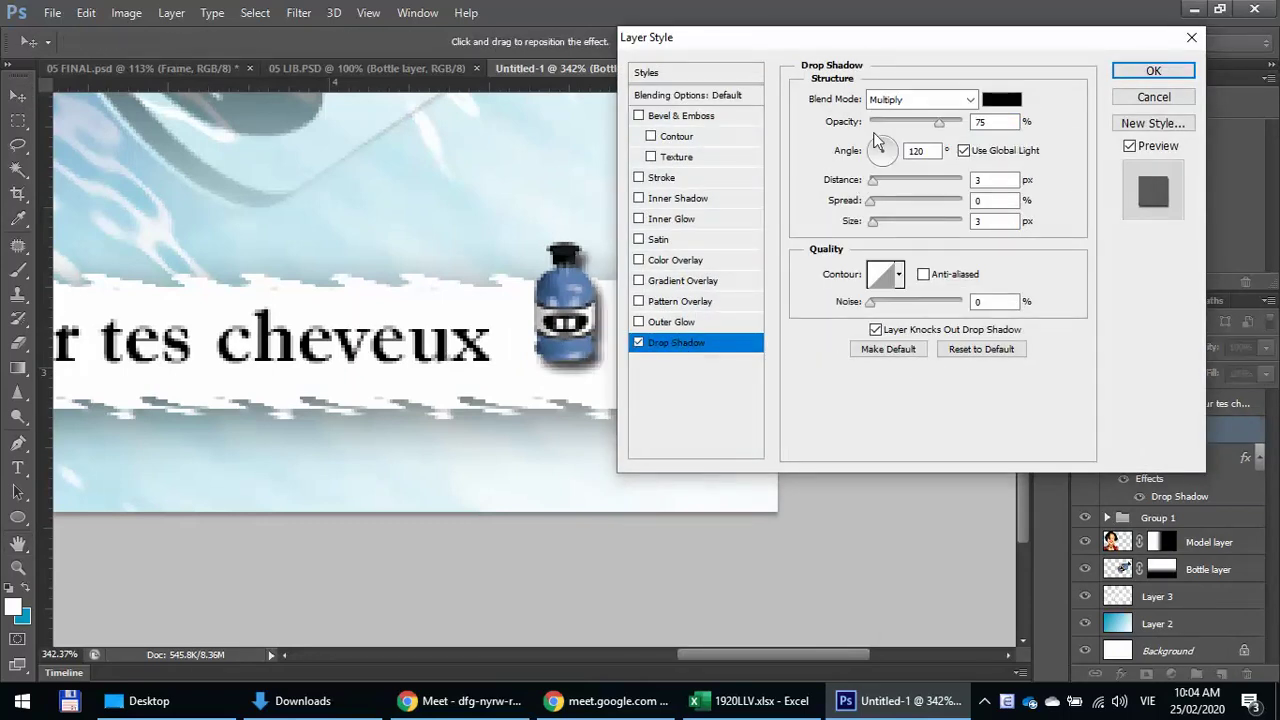
{"action": "left_click_drag", "start_coordinate": [869, 183], "coordinate": [881, 184]}
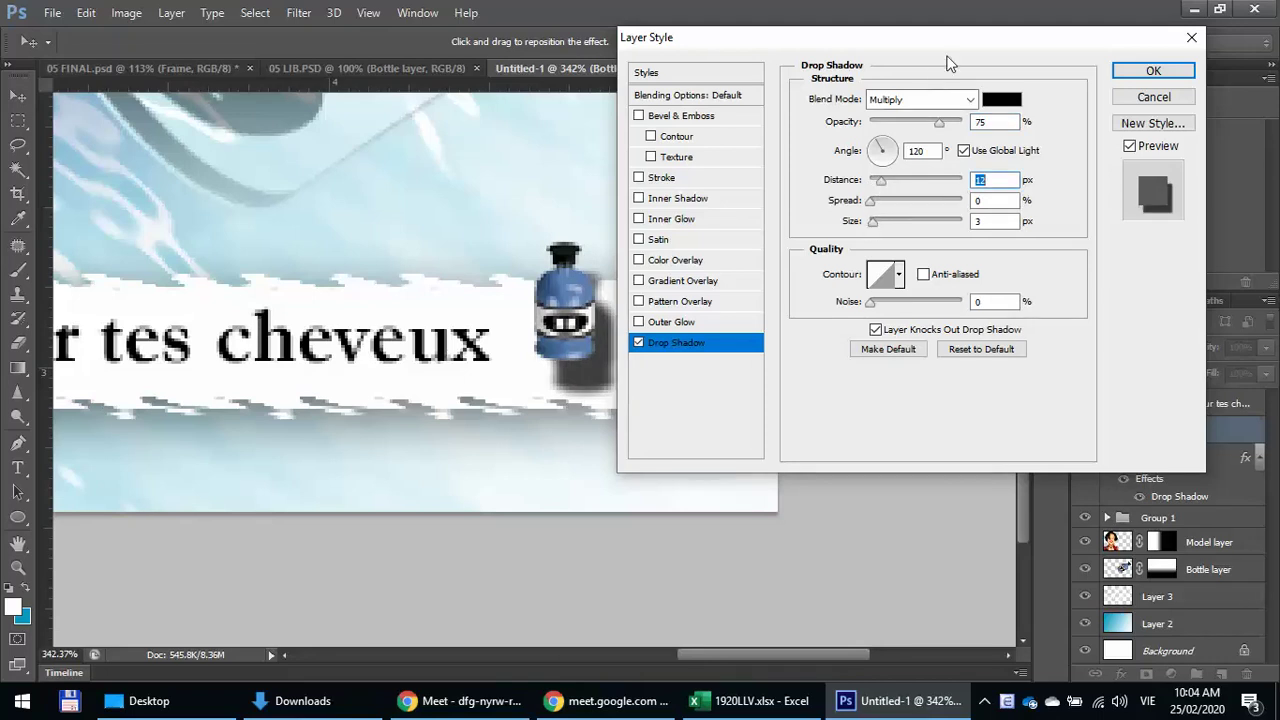
{"action": "left_click_drag", "start_coordinate": [971, 44], "coordinate": [1047, 28]}
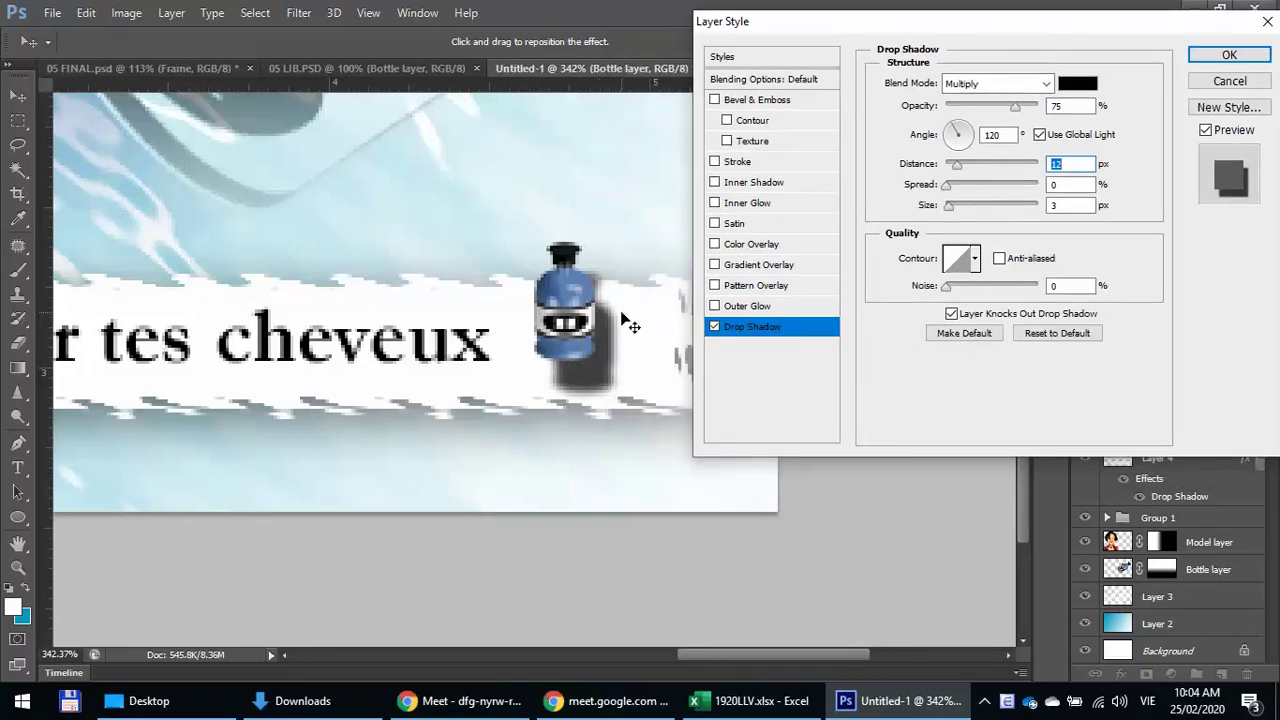
{"action": "left_click", "coordinate": [1229, 81]}
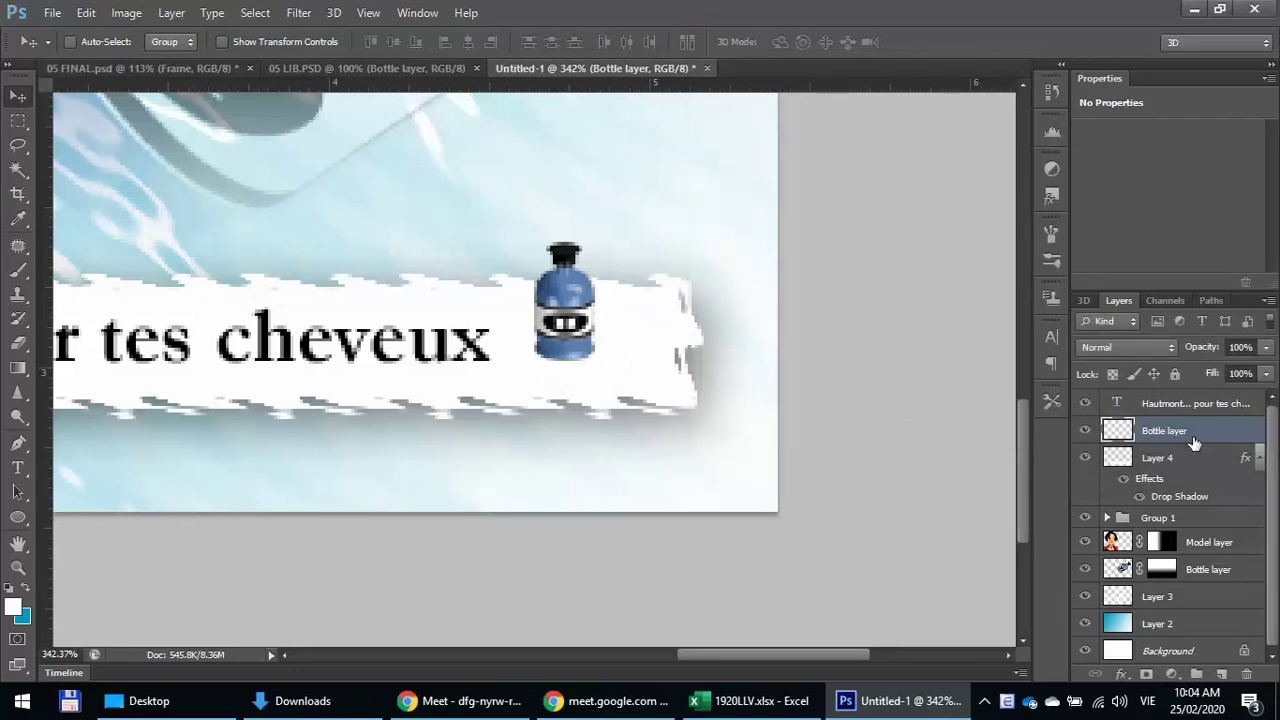
- Duplicate the small bottle's layer
{"action": "key", "text": "ctrl+j"}
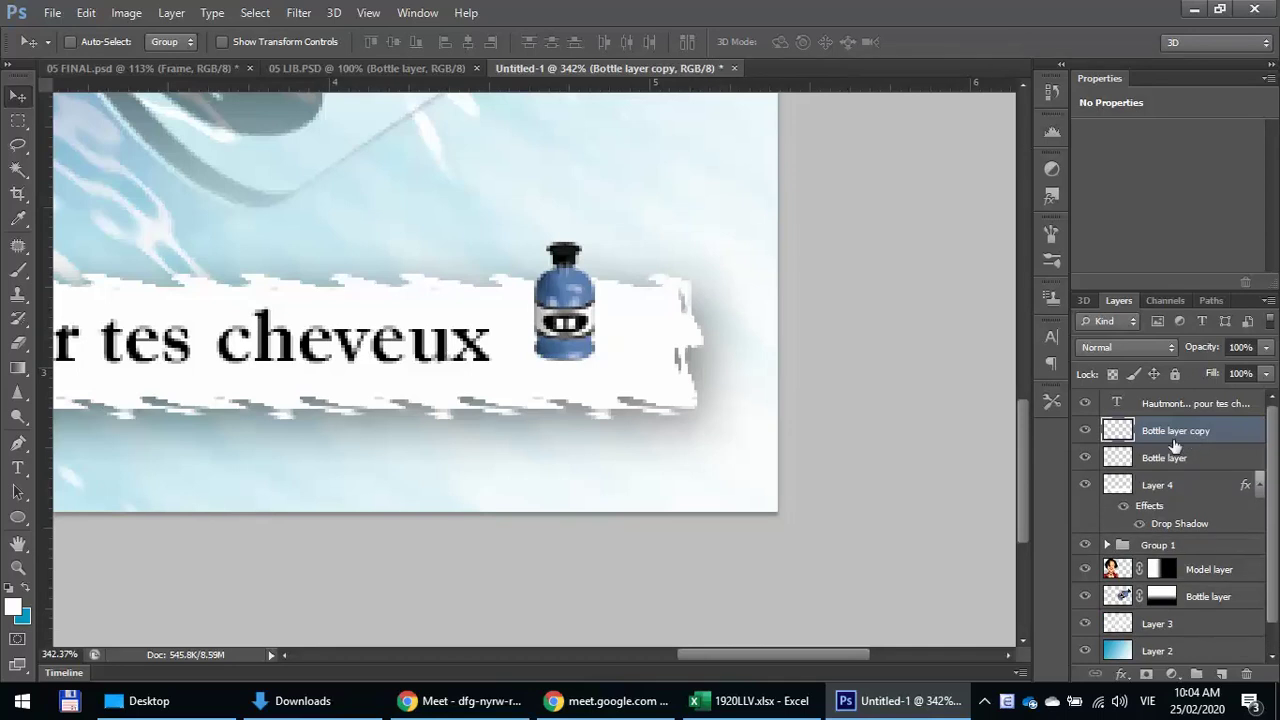
{"action": "left_click", "coordinate": [1084, 432]}
{"action": "left_click", "coordinate": [1084, 434]}
- Transform the lower of the two small bottles into a flattened shape slanting up to the right from the bottle's base
{"action": "left_click", "coordinate": [1155, 458]}
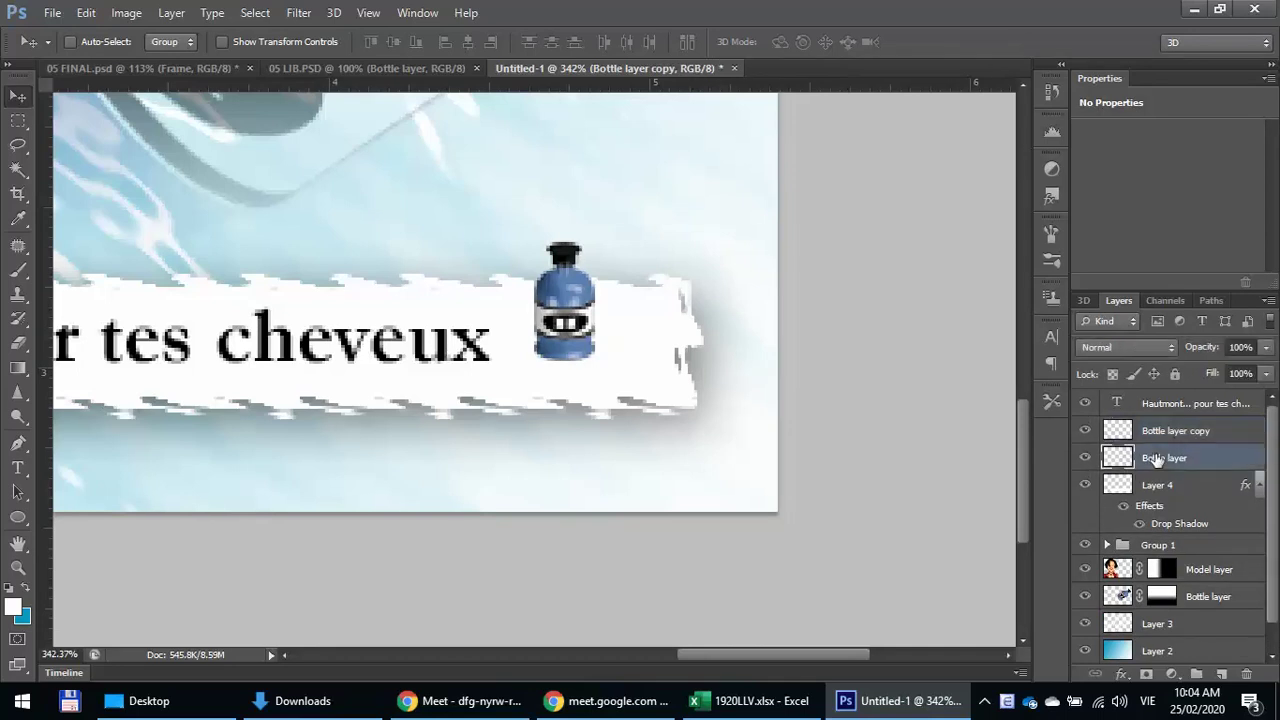
{"action": "key", "text": "ctrl+t"}
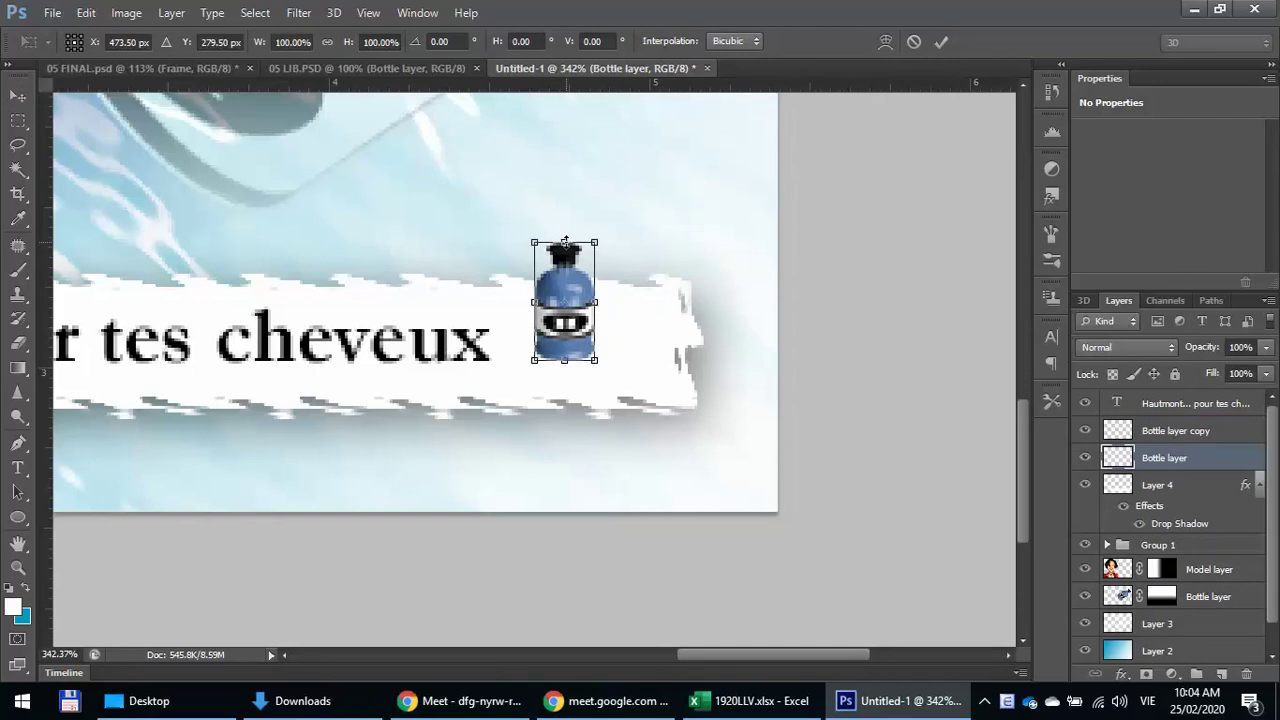
{"action": "left_click_drag", "start_coordinate": [566, 246], "coordinate": [652, 304]}
{"action": "key", "text": "Return"}
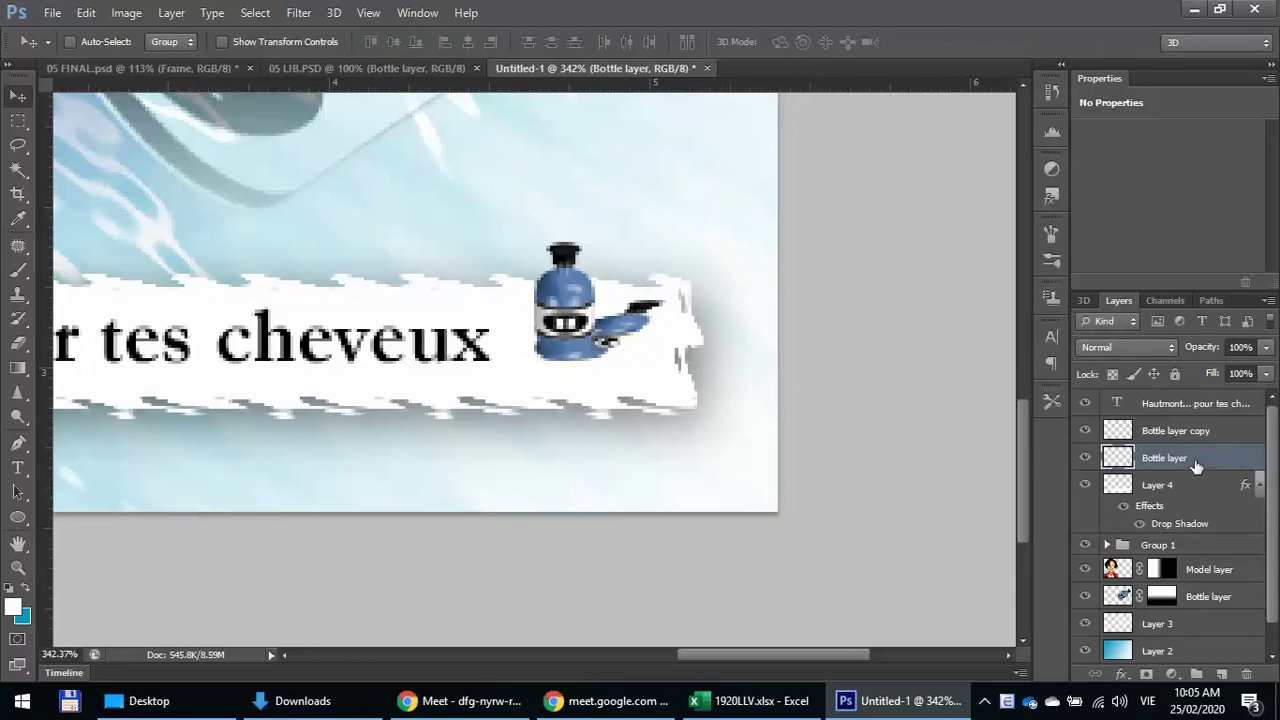
{"action": "left_click", "coordinate": [1086, 458]}
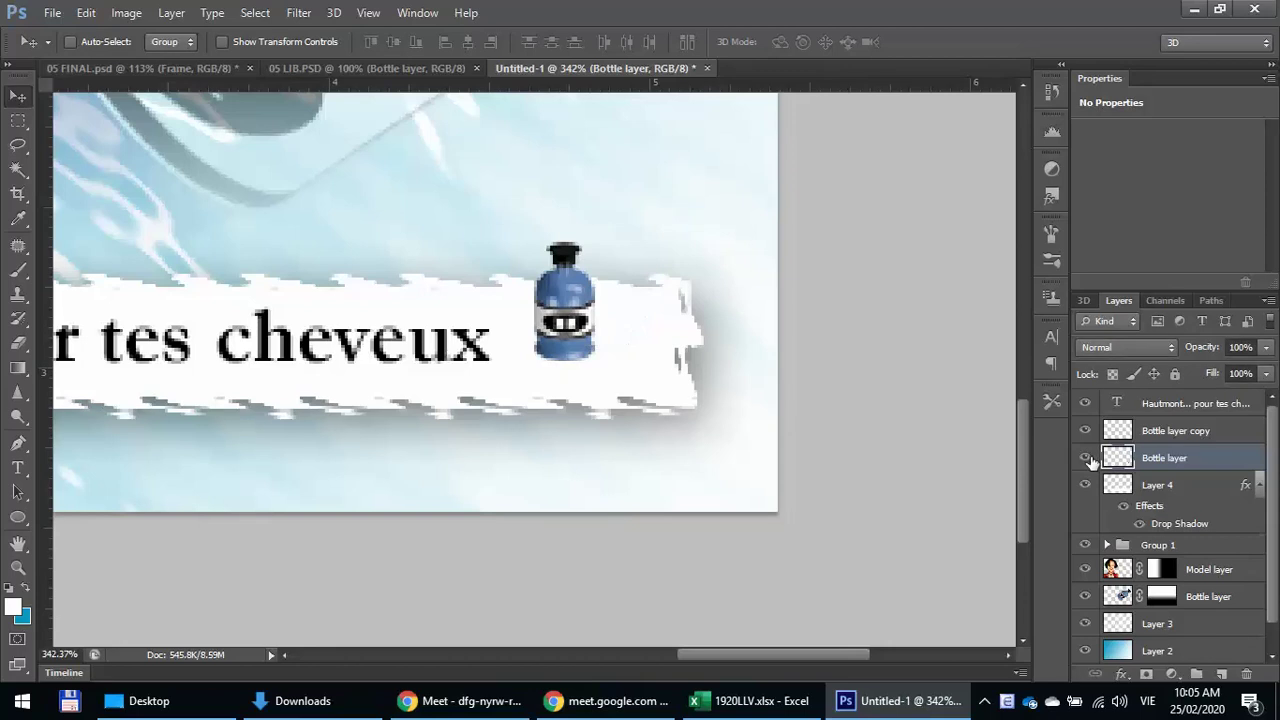
{"action": "left_click", "coordinate": [1086, 458]}
- Add a Color Overlay in grey b1b1b1 with Normal blending and 100% opacity to the slanted bottle's layer
{"action": "right_click", "coordinate": [1193, 467]}
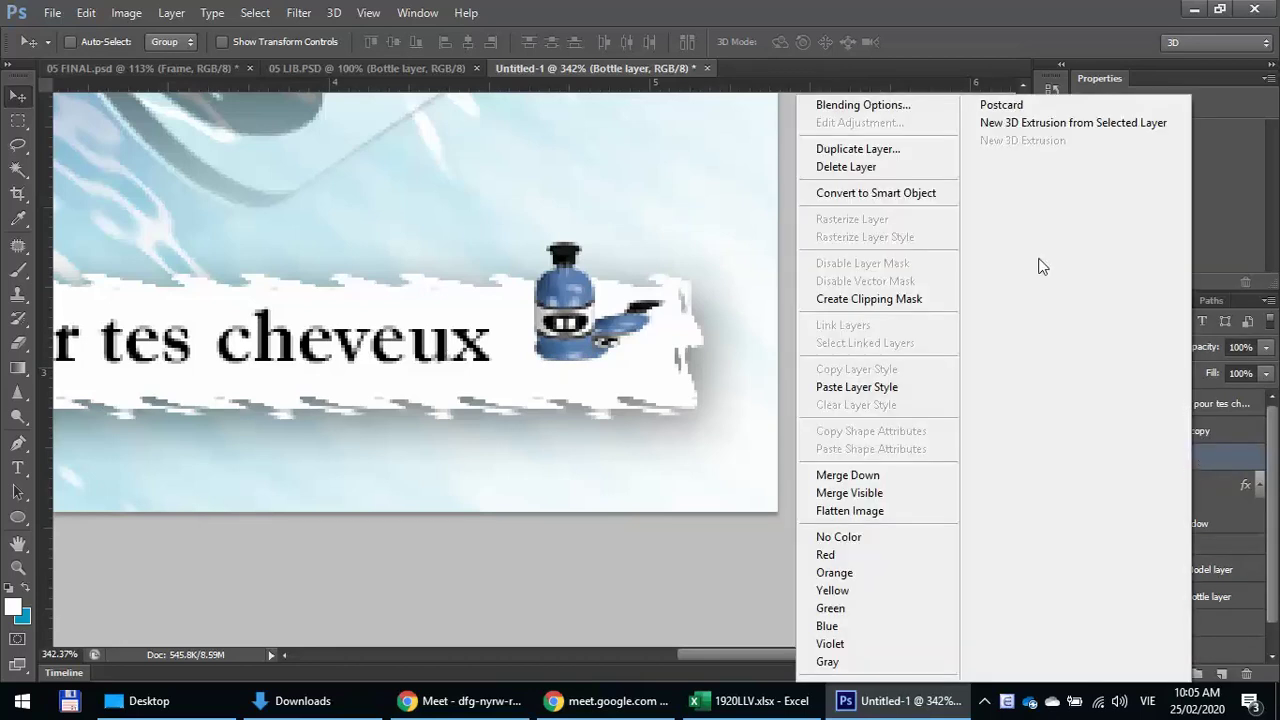
{"action": "left_click", "coordinate": [882, 112]}
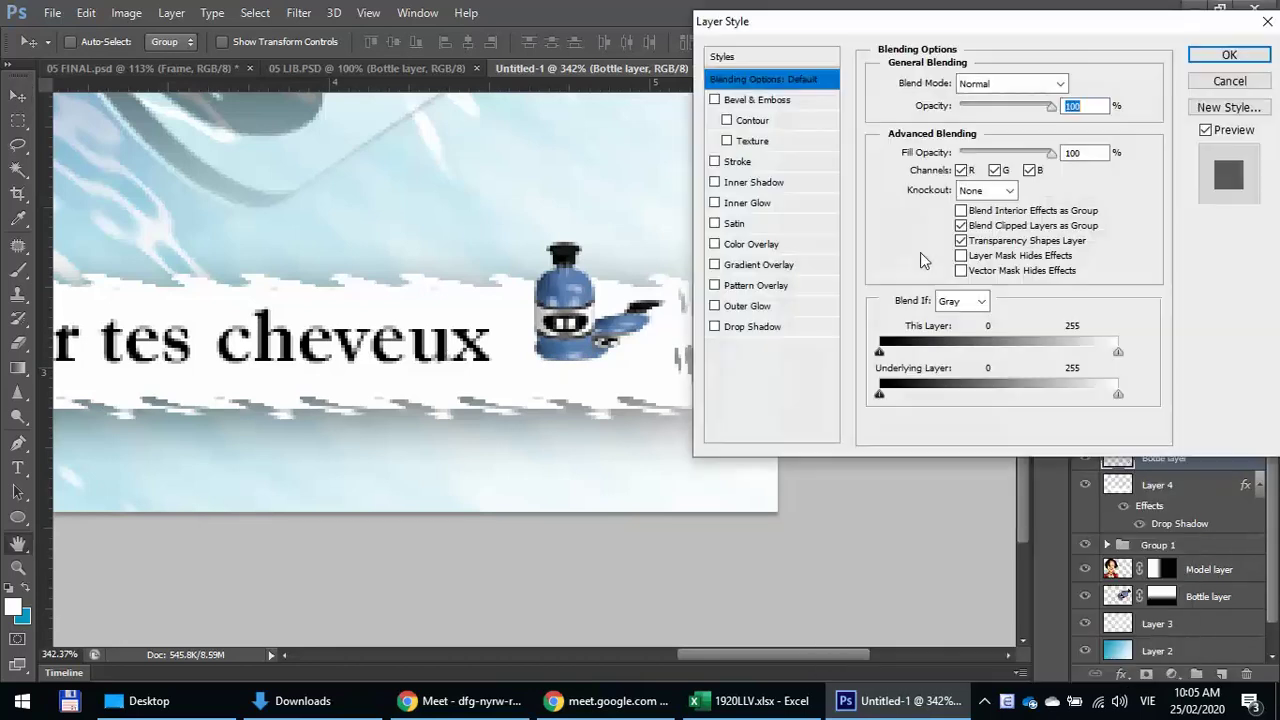
{"action": "left_click", "coordinate": [750, 244]}
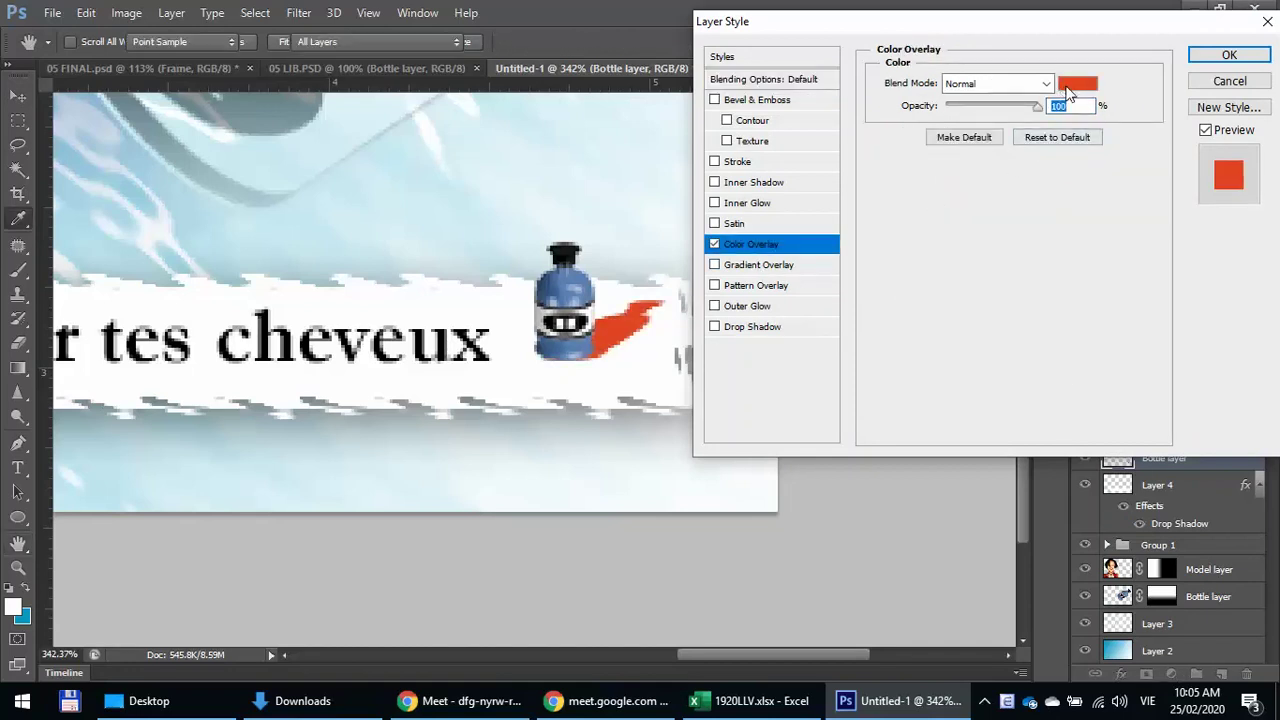
{"action": "left_click", "coordinate": [1077, 83]}
{"action": "left_click", "coordinate": [779, 251]}
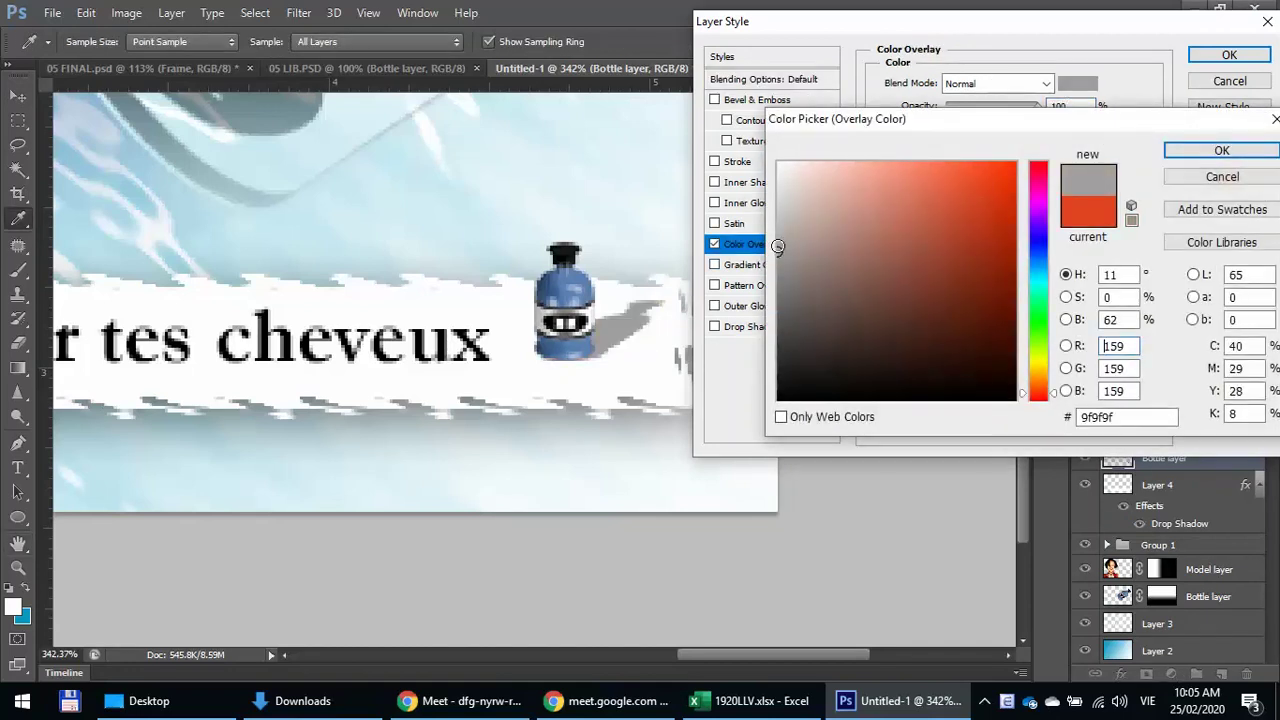
{"action": "left_click", "coordinate": [781, 235]}
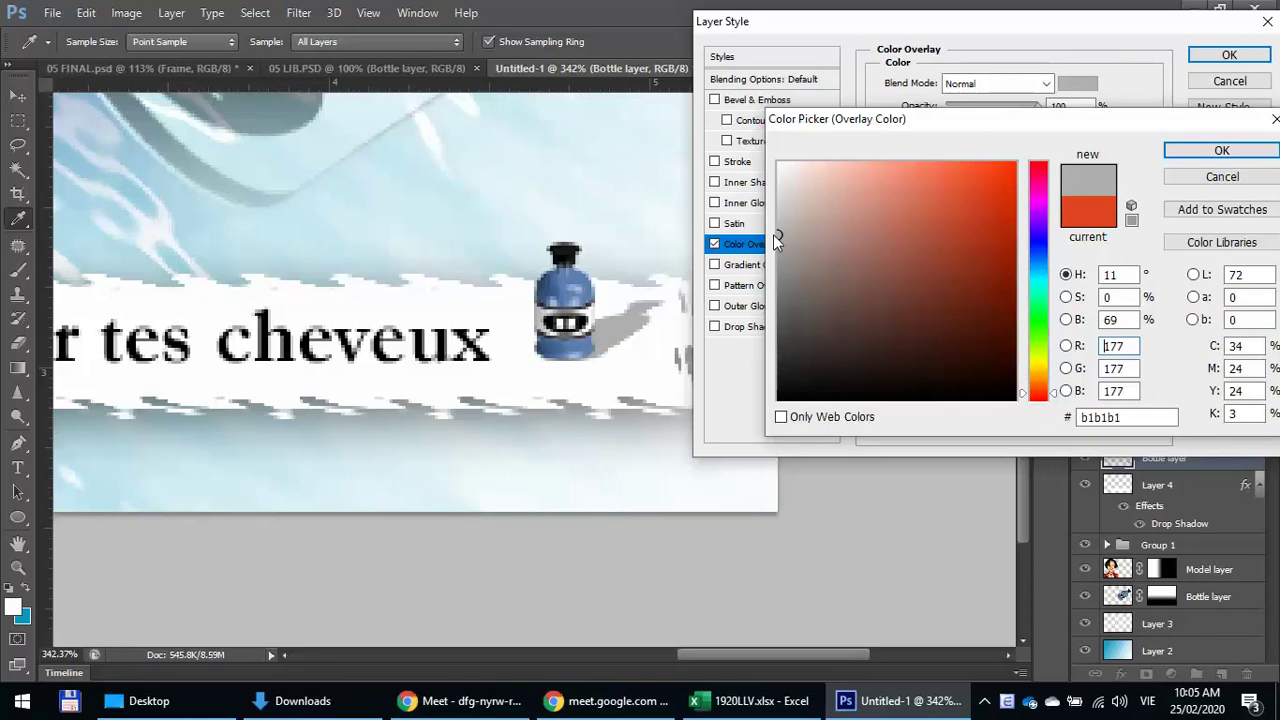
{"action": "left_click", "coordinate": [1223, 151]}
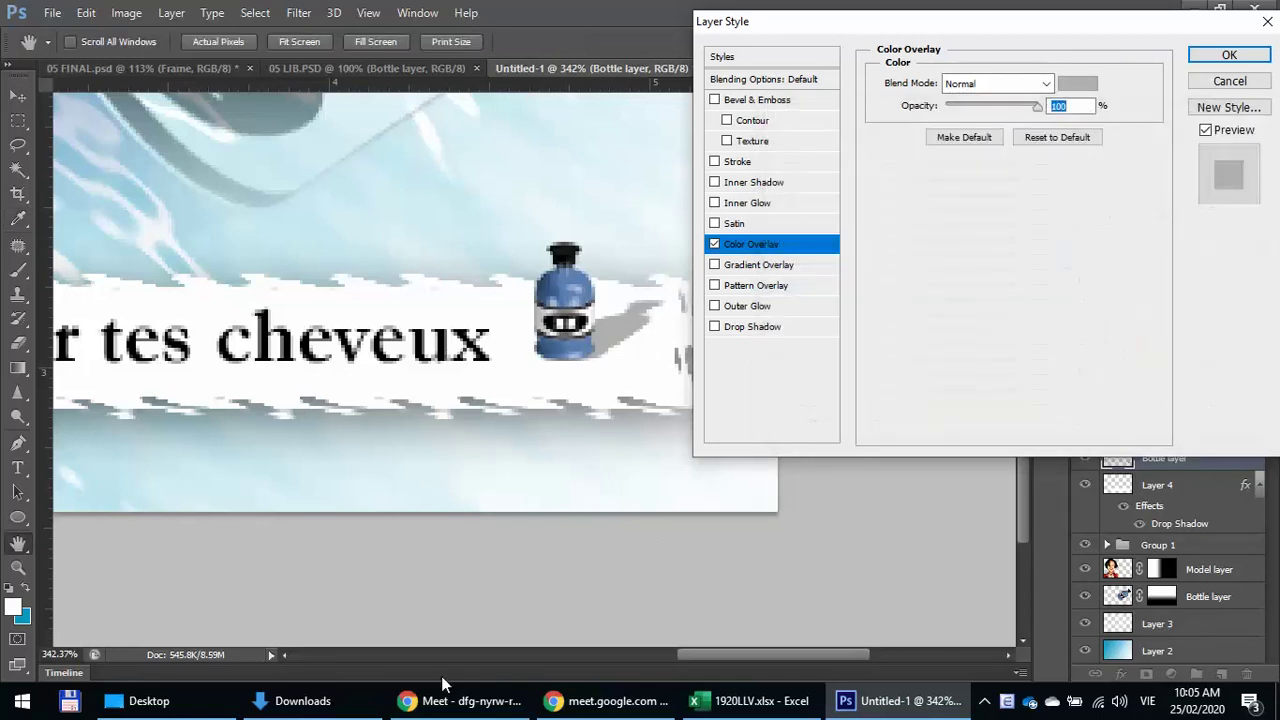
{"action": "mouse_move", "coordinate": [607, 703]}
{"action": "left_click", "coordinate": [633, 622]}
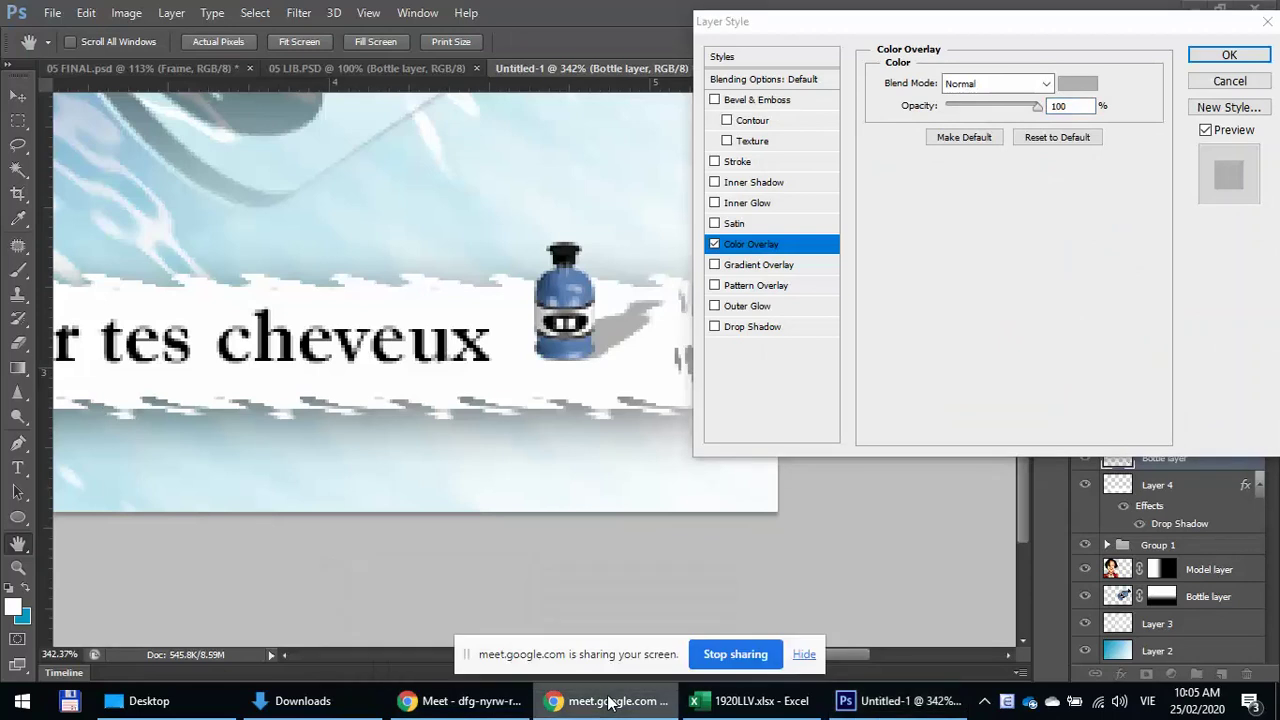
- Apply the grey overlay and lower the slanted bottle layer's opacity to 65%
{"action": "left_click", "coordinate": [1210, 60]}
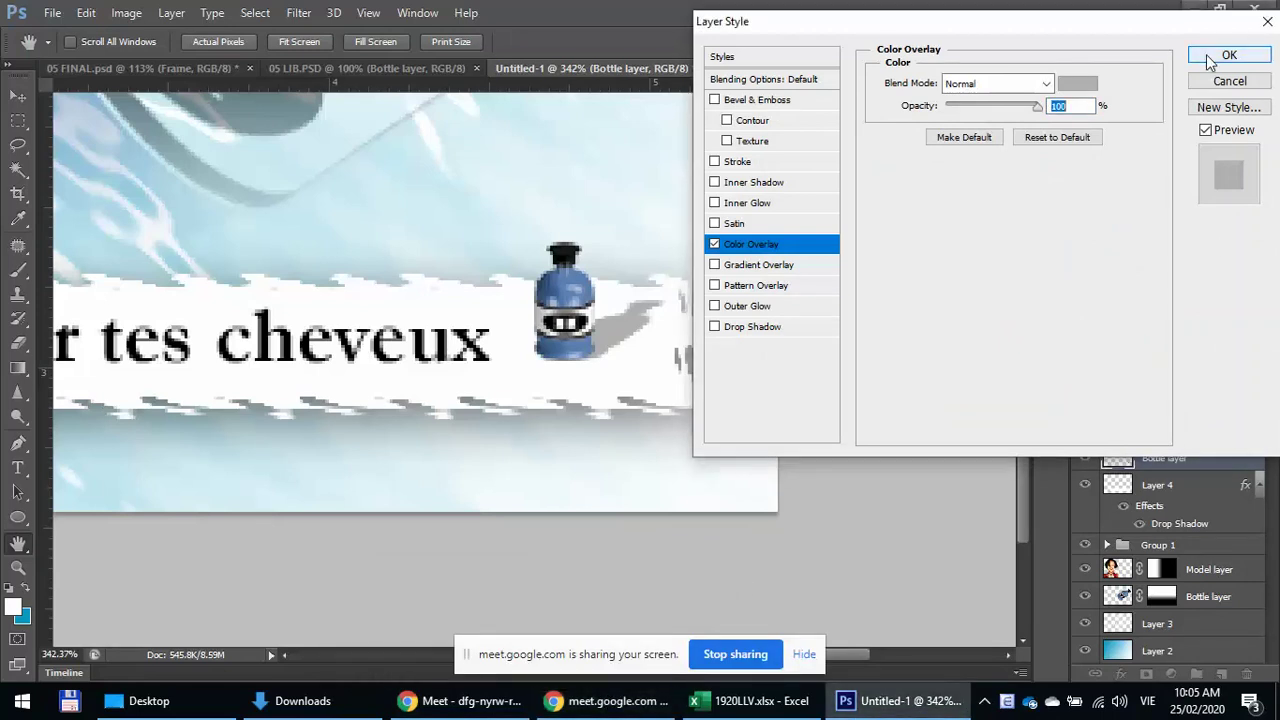
{"action": "left_click", "coordinate": [1220, 56]}
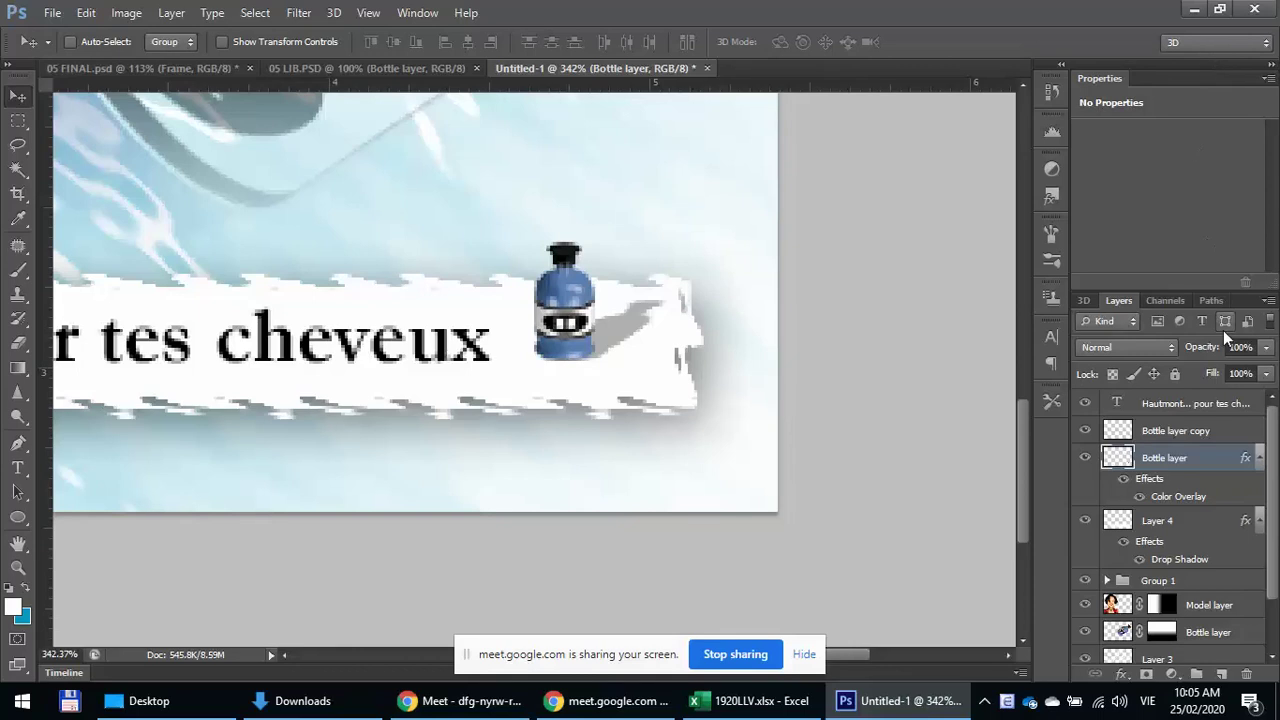
{"action": "left_click", "coordinate": [1267, 377]}
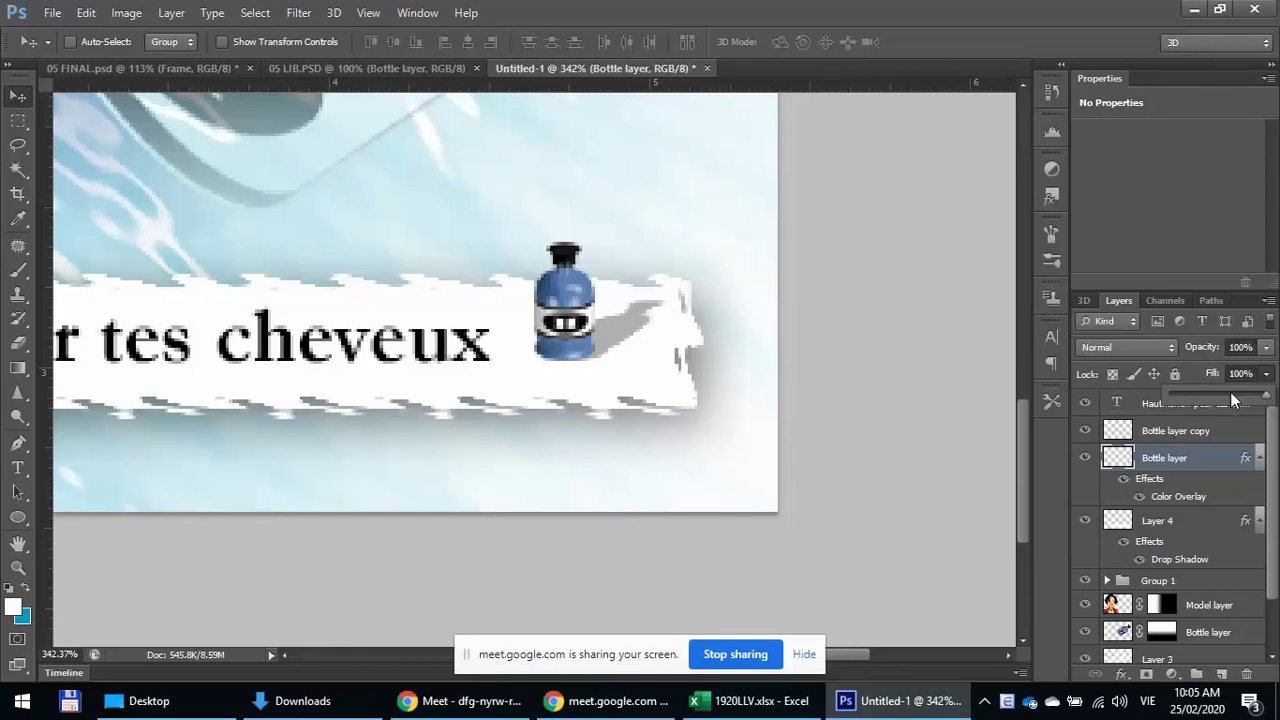
{"action": "left_click", "coordinate": [1266, 347]}
{"action": "left_click", "coordinate": [1266, 347]}
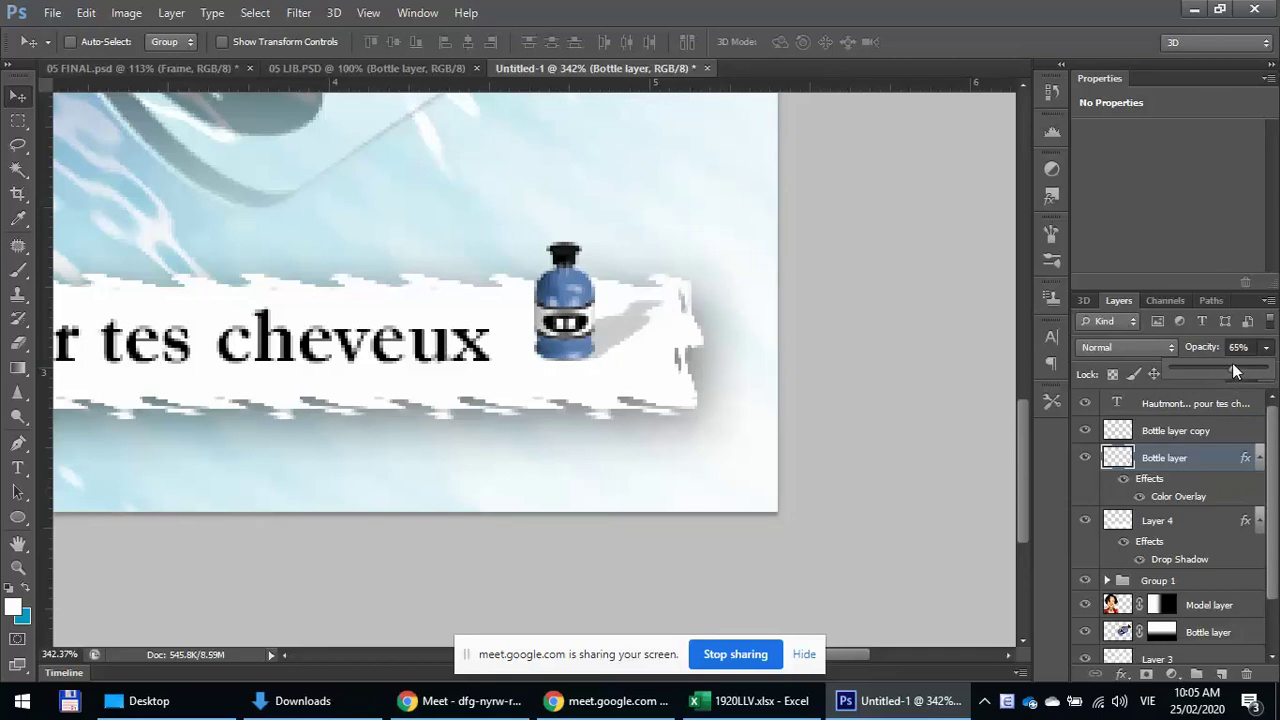
{"action": "left_click", "coordinate": [903, 388]}
- Compare the whole poster with 05 FINAL.psd, examining the small bottle's shadow and the reference file's Layer 2
{"action": "scroll", "coordinate": [655, 333], "scroll_direction": "down", "scroll_amount": 5}
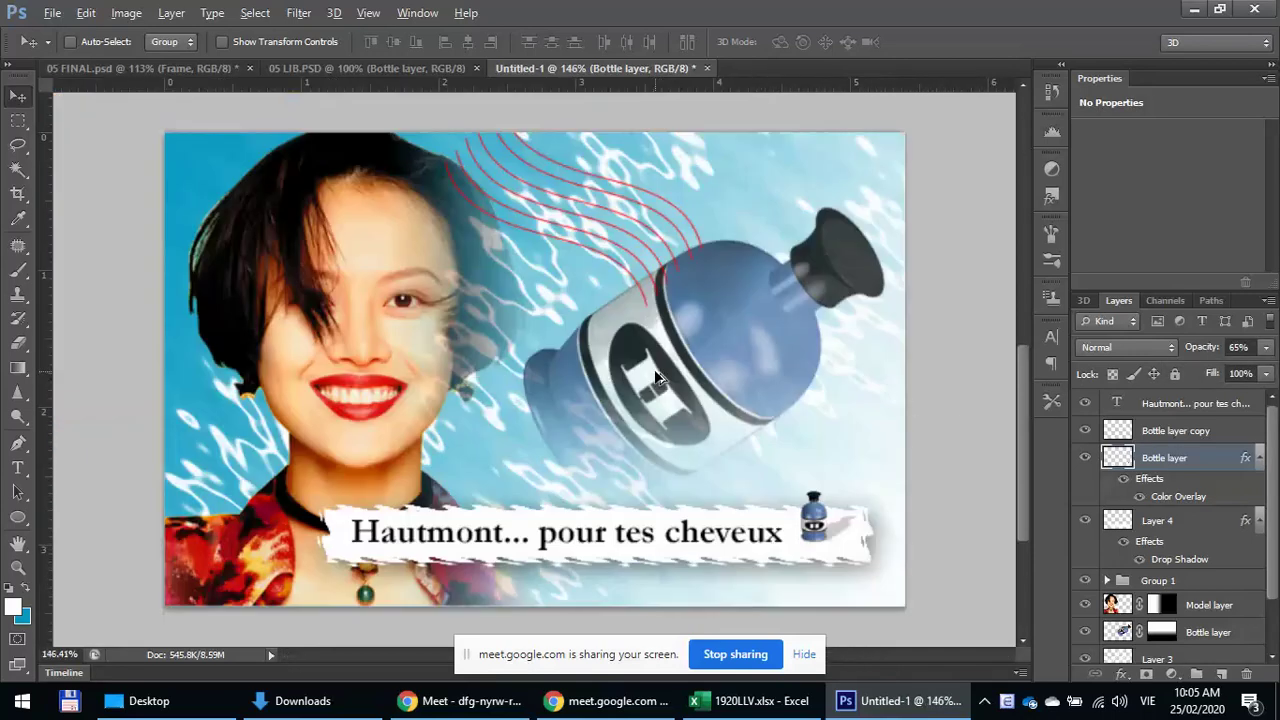
{"action": "key", "text": "alt"}
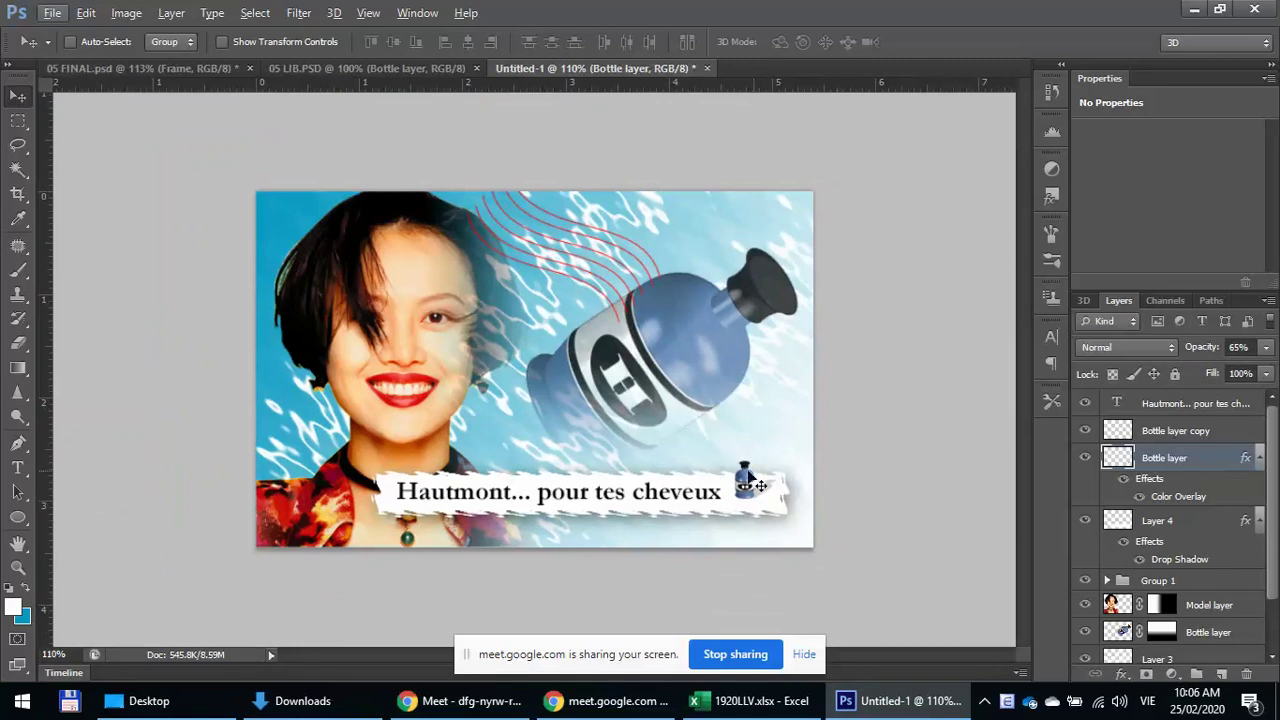
{"action": "left_click", "coordinate": [150, 67]}
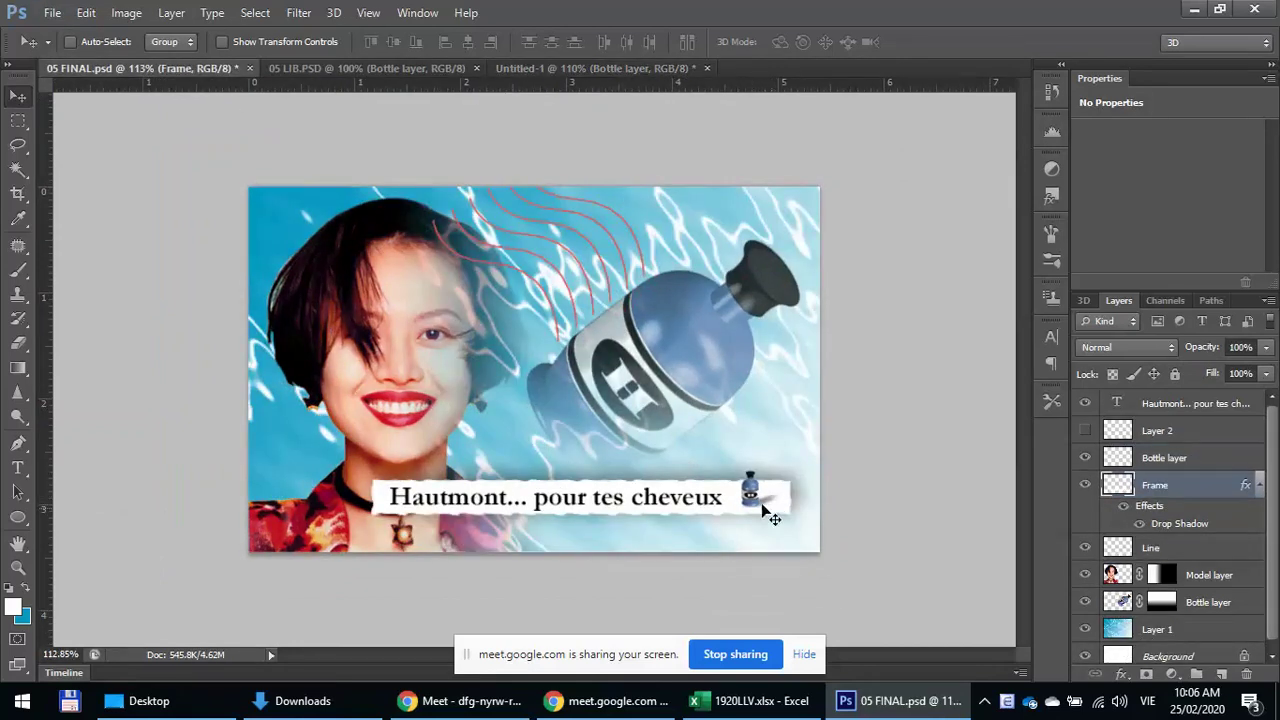
{"action": "left_click", "coordinate": [531, 70]}
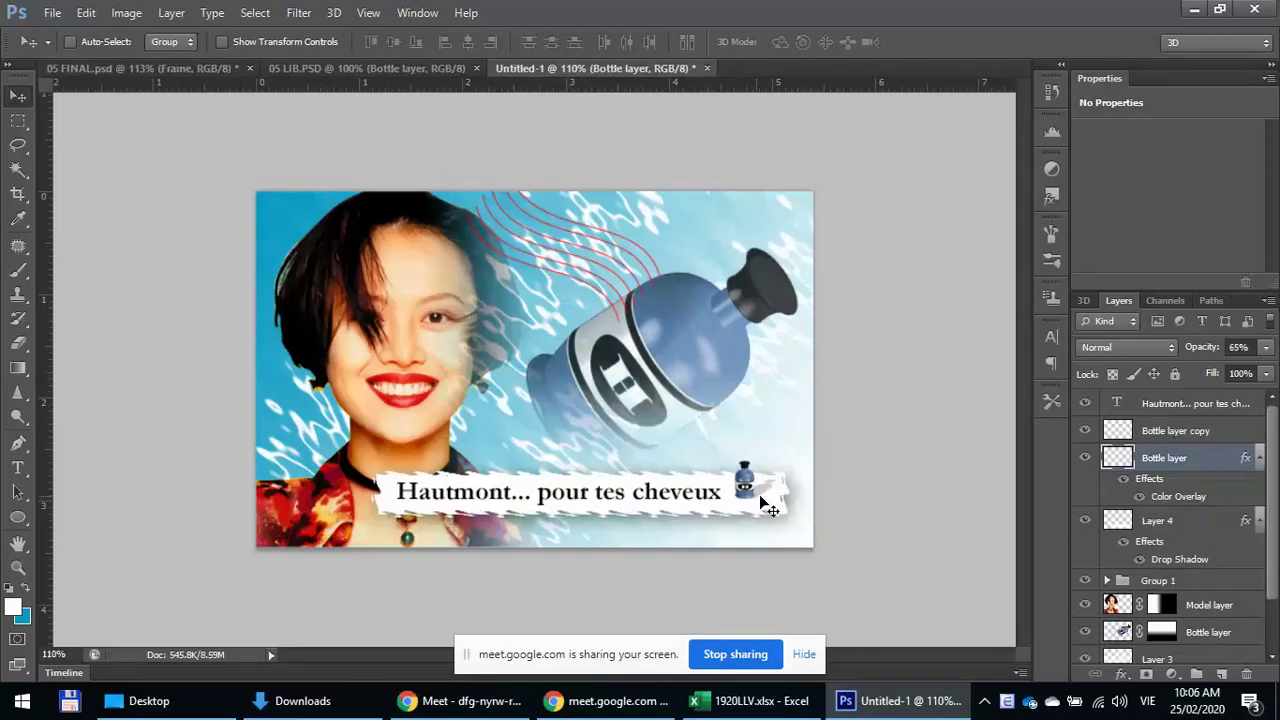
{"action": "left_click", "coordinate": [1120, 460], "text": "ctrl"}
{"action": "left_click", "coordinate": [142, 66]}
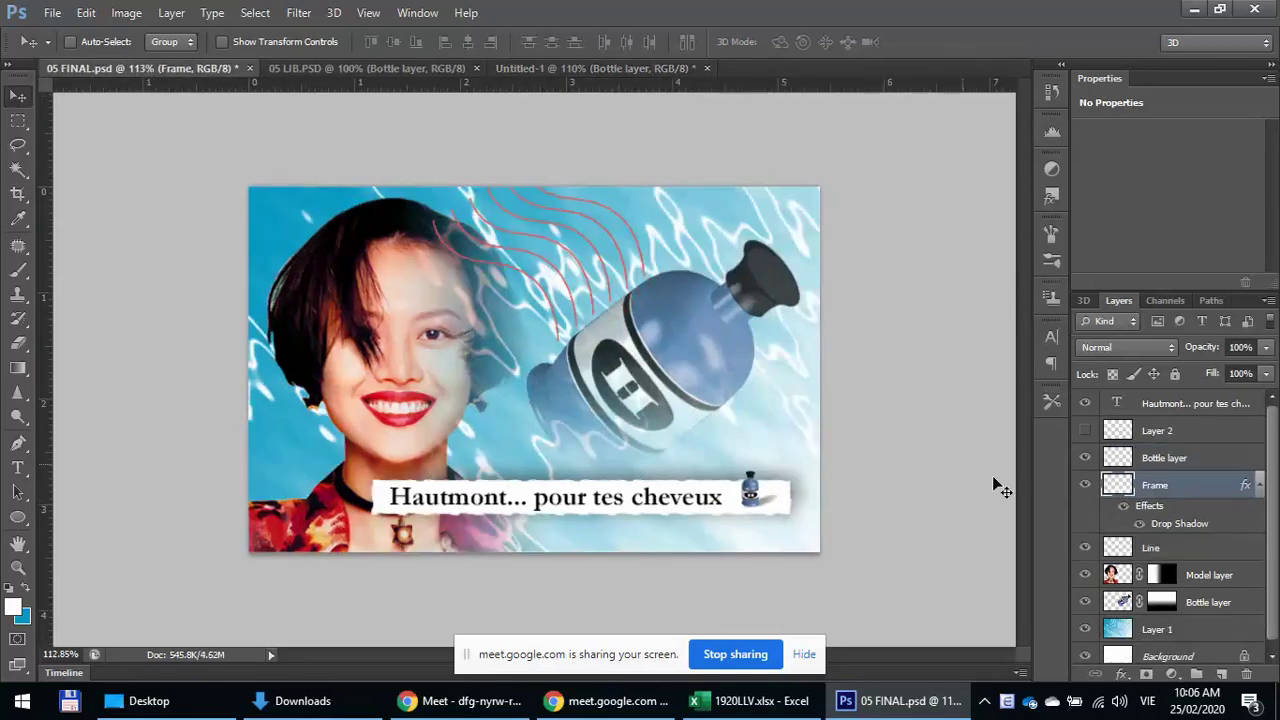
{"action": "left_click", "coordinate": [1086, 431]}
{"action": "left_click", "coordinate": [1086, 431]}
{"action": "scroll", "coordinate": [1166, 456], "scroll_direction": "down", "scroll_amount": 1}
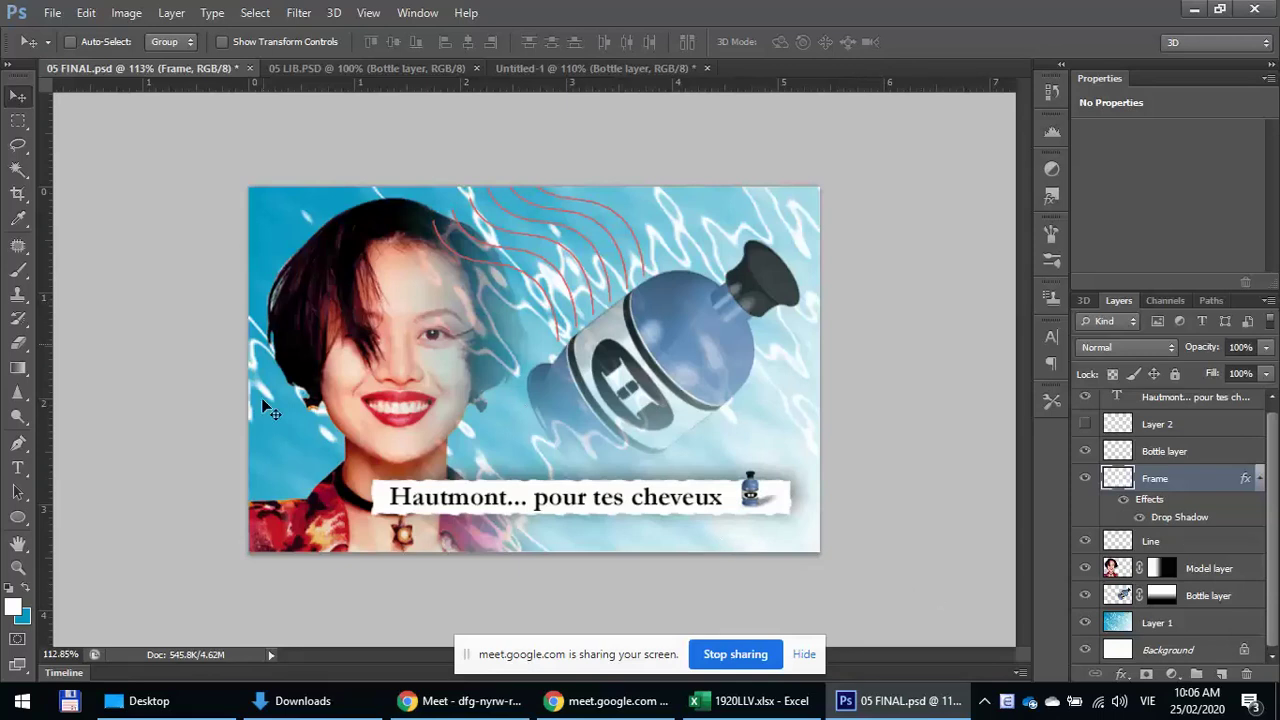
{"action": "left_click", "coordinate": [300, 14]}
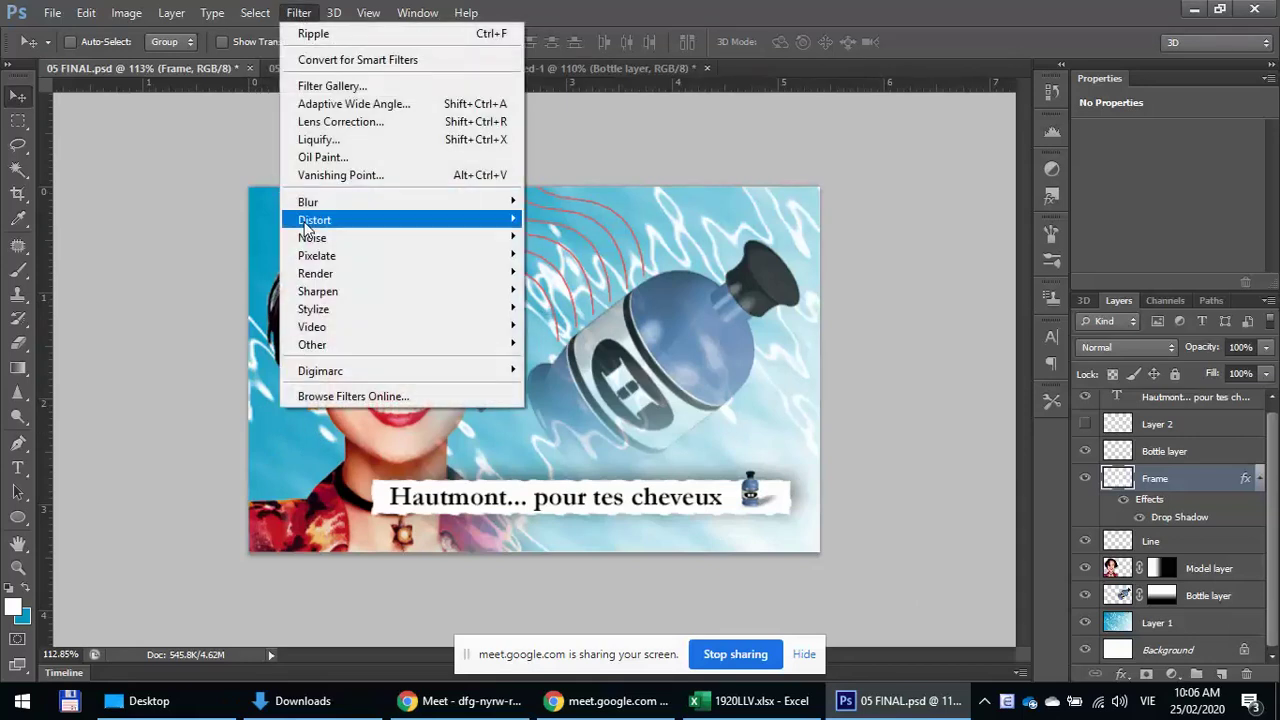
{"action": "mouse_move", "coordinate": [307, 229]}
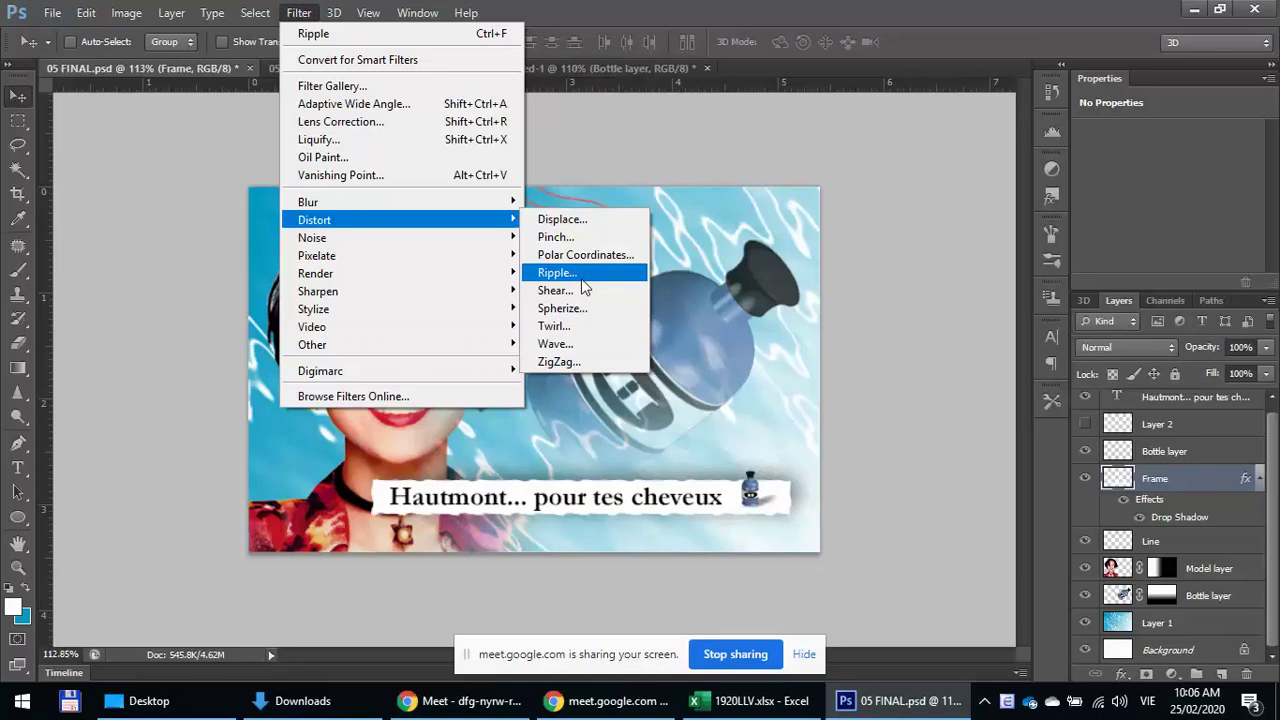
{"action": "left_click", "coordinate": [581, 156]}
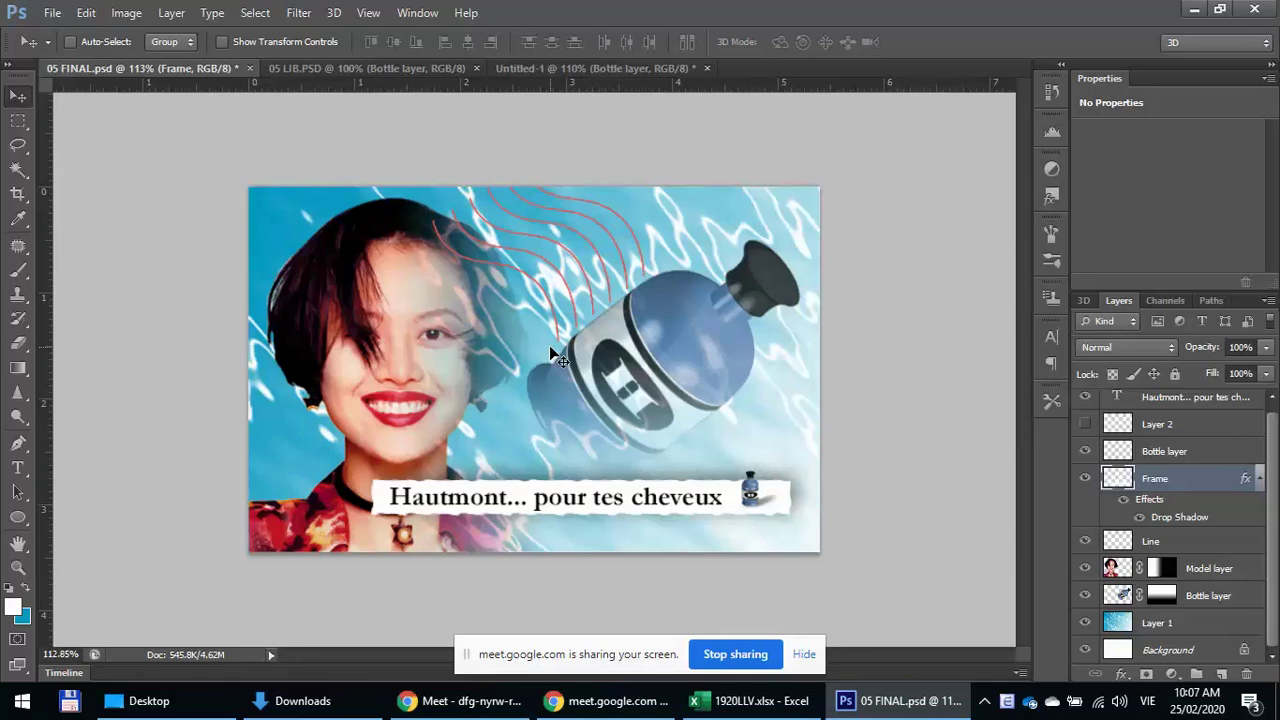
{"action": "left_click", "coordinate": [299, 12]}
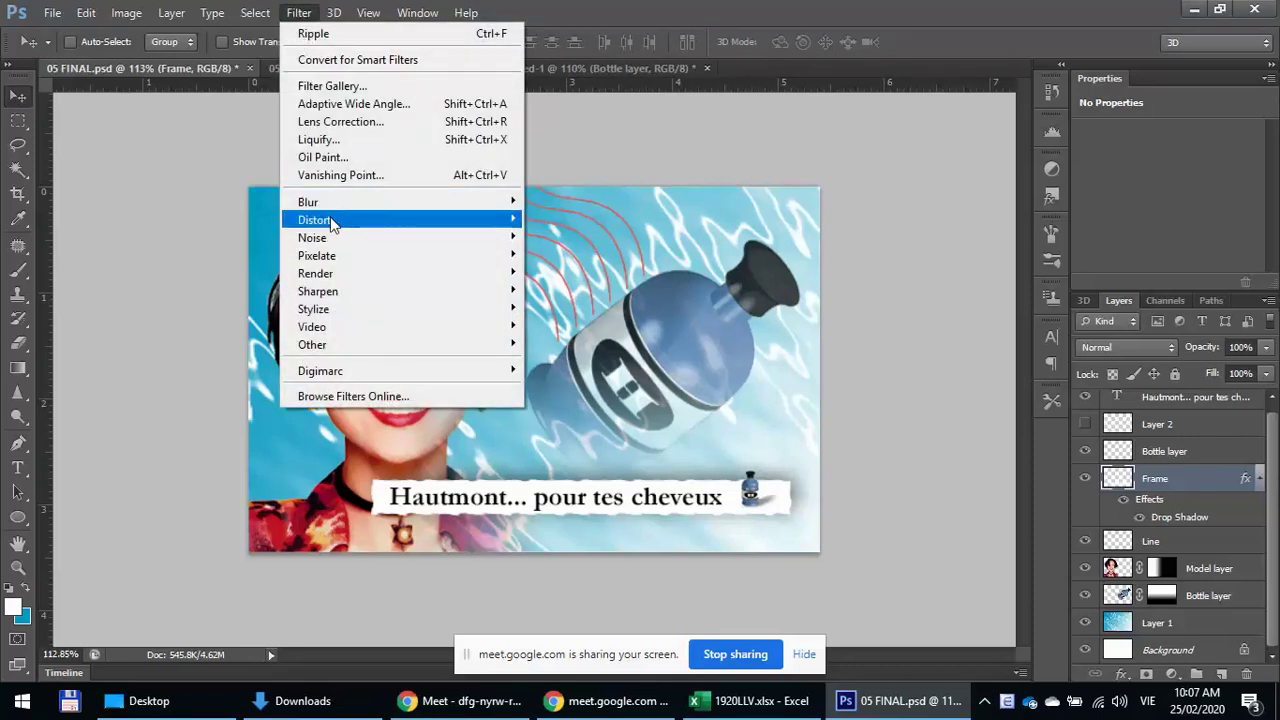
{"action": "mouse_move", "coordinate": [450, 220]}
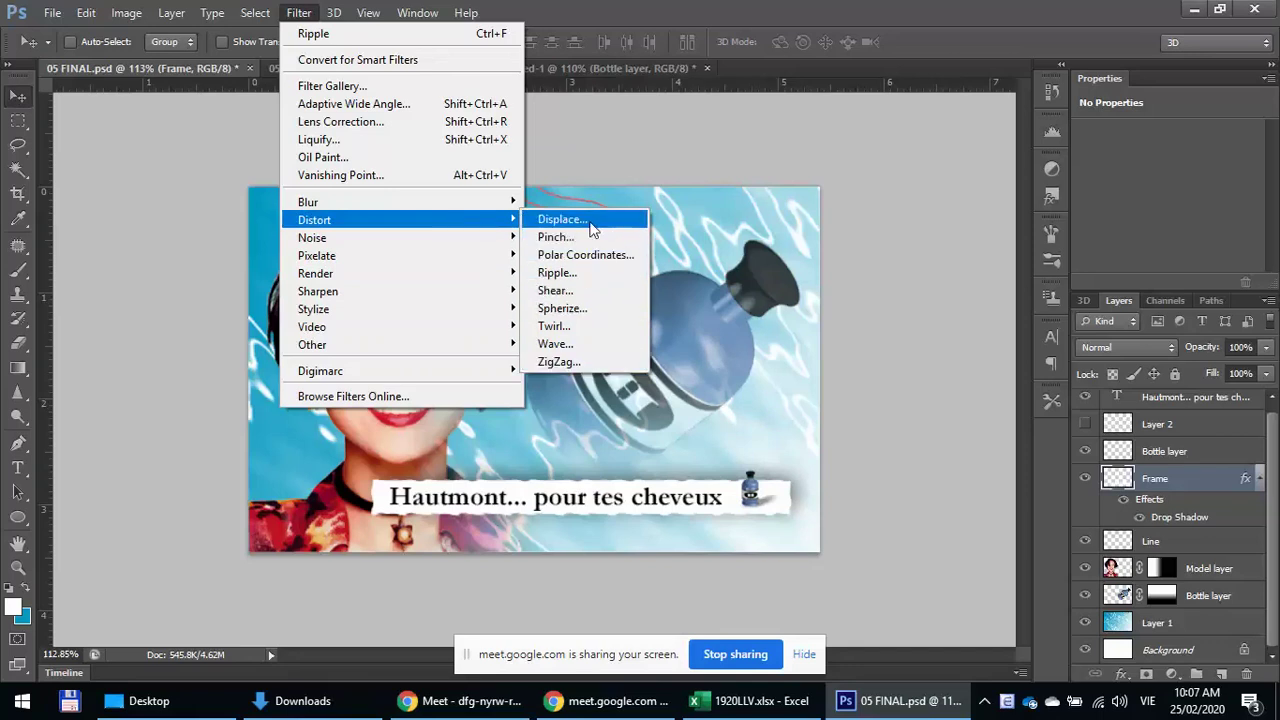
{"action": "mouse_move", "coordinate": [495, 238]}
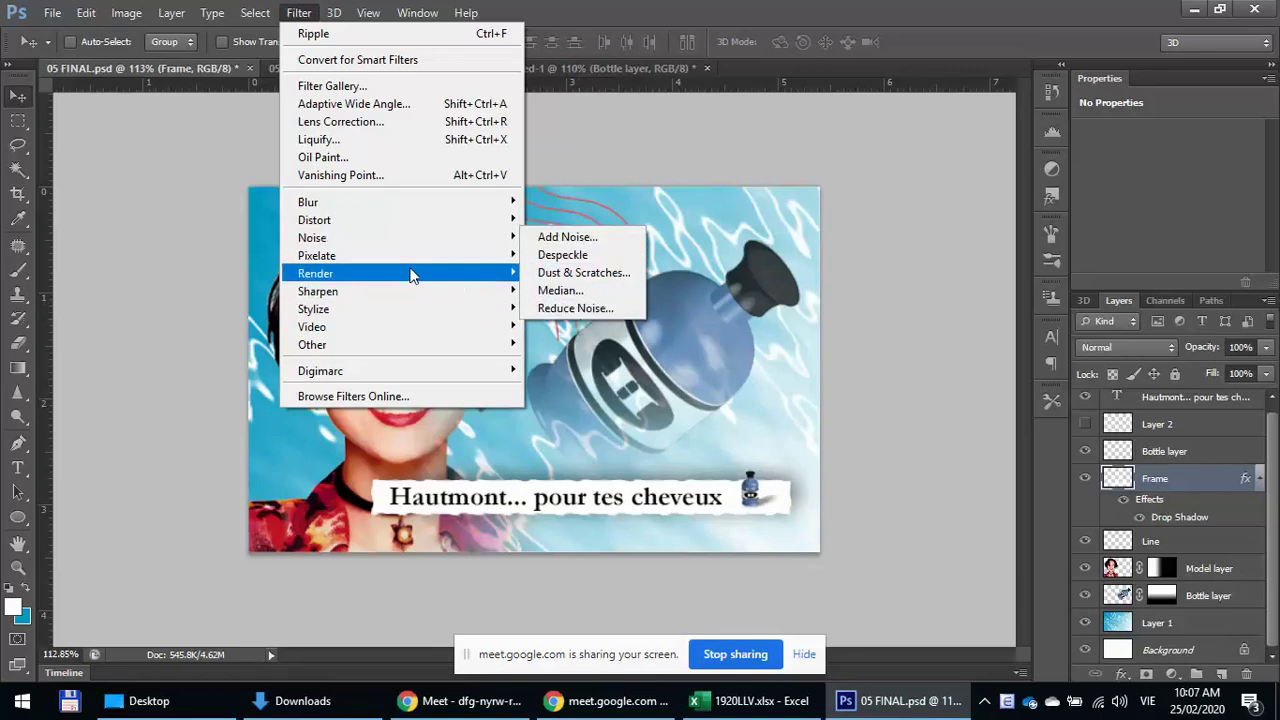
{"action": "mouse_move", "coordinate": [403, 270]}
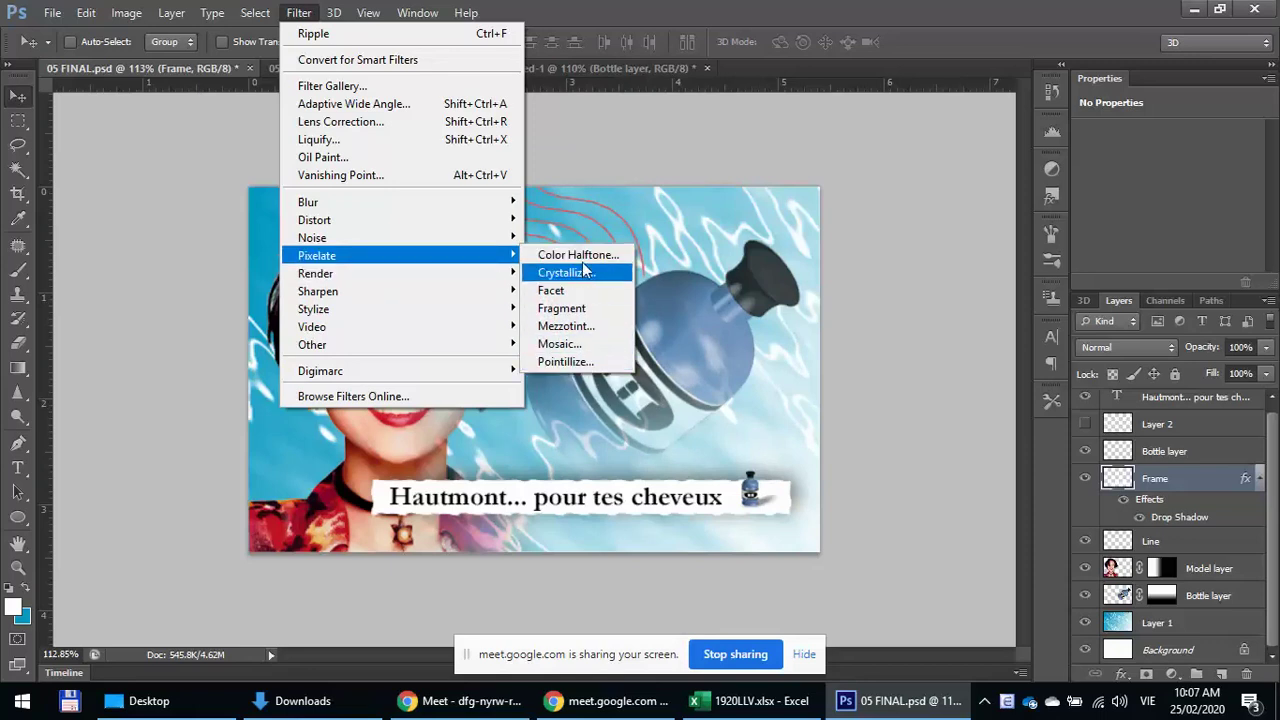
{"action": "mouse_move", "coordinate": [463, 270]}
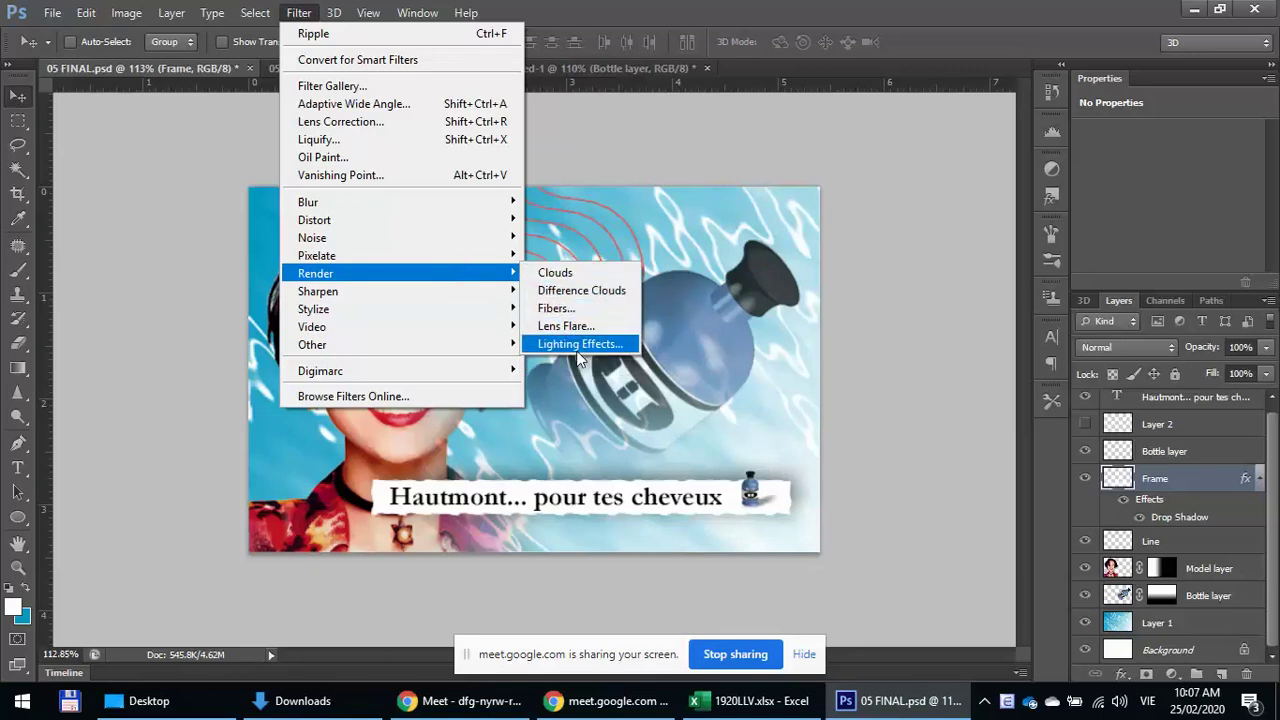
{"action": "left_click", "coordinate": [961, 368]}
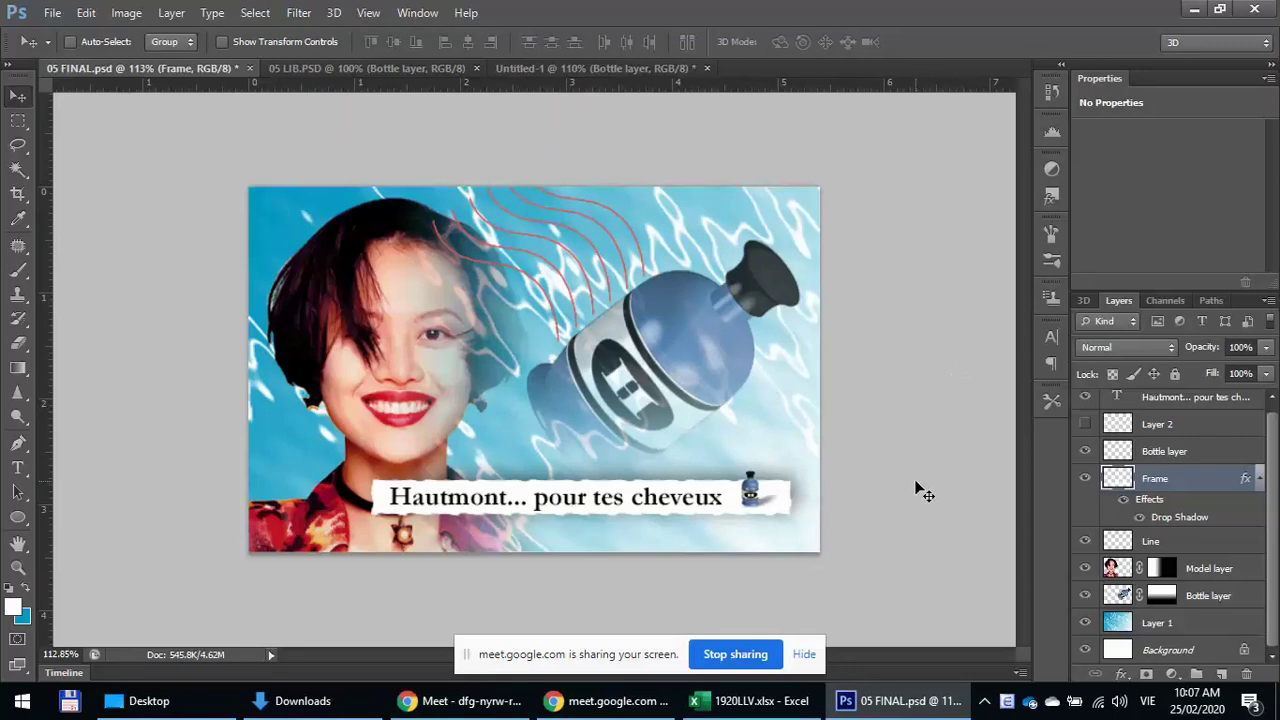
- Hide the screen-sharing notice and return to the Untitled-1 poster document
{"action": "left_click", "coordinate": [806, 654]}
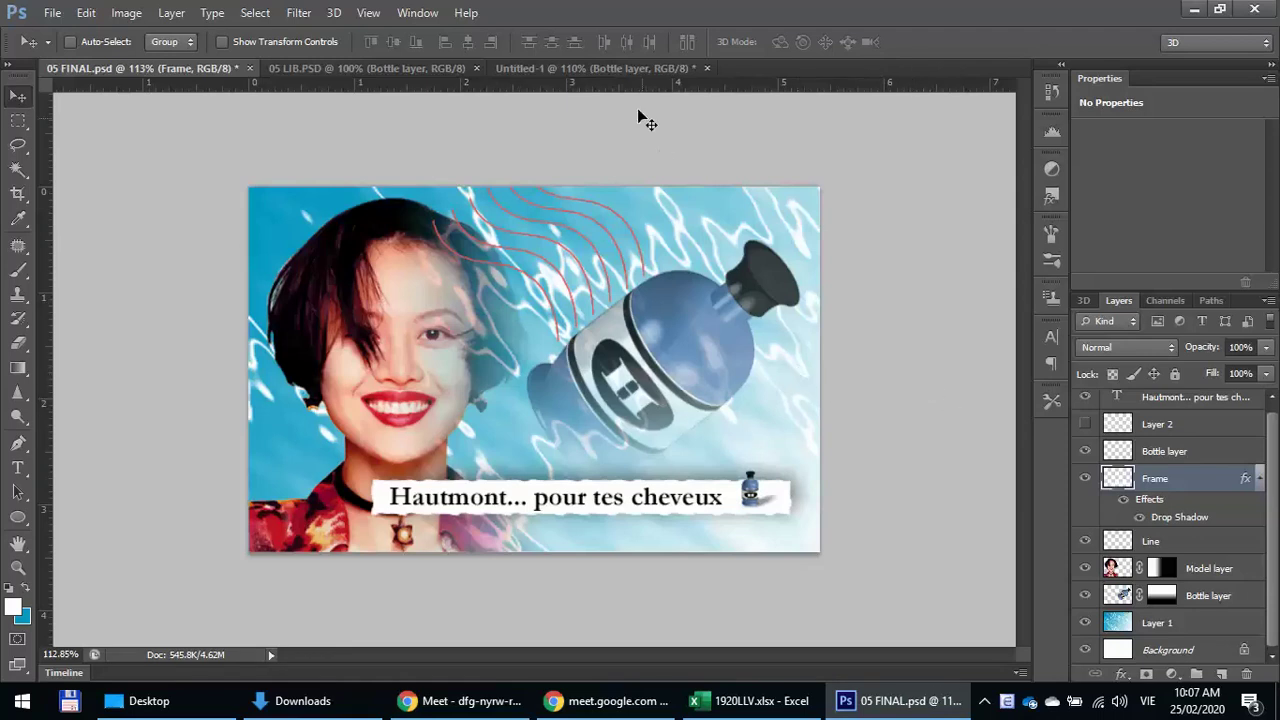
{"action": "left_click", "coordinate": [582, 64]}
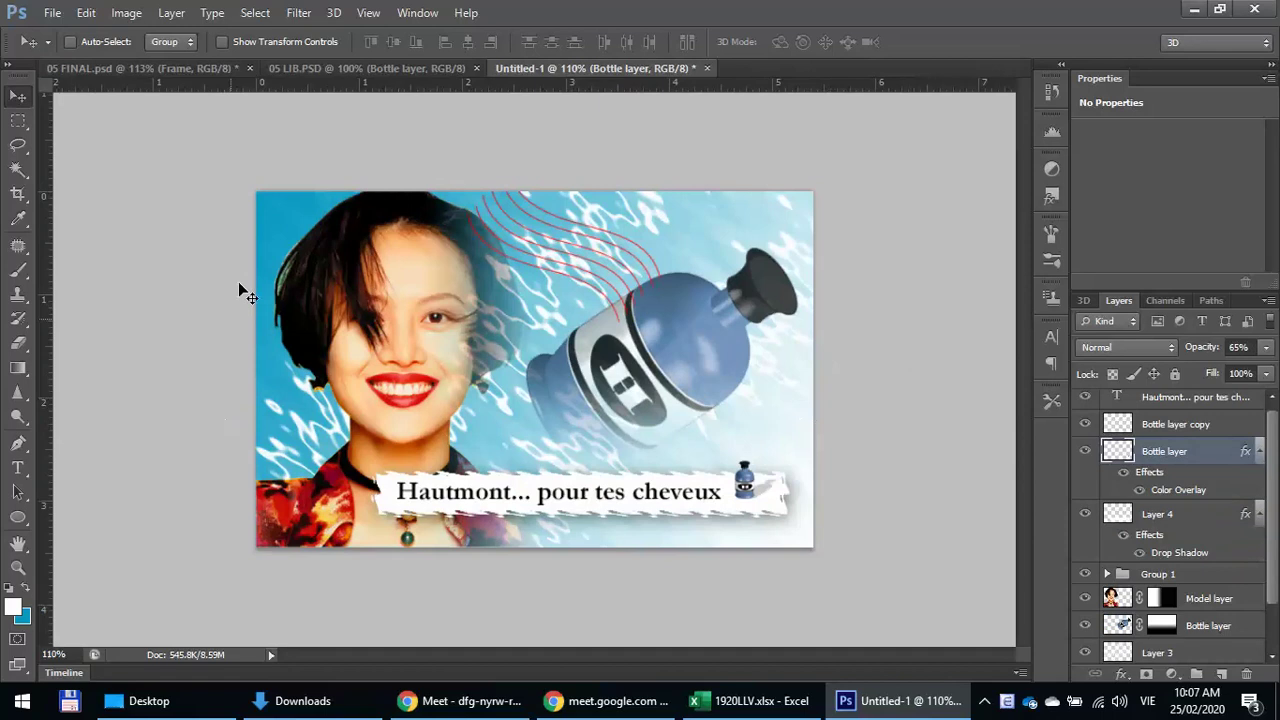